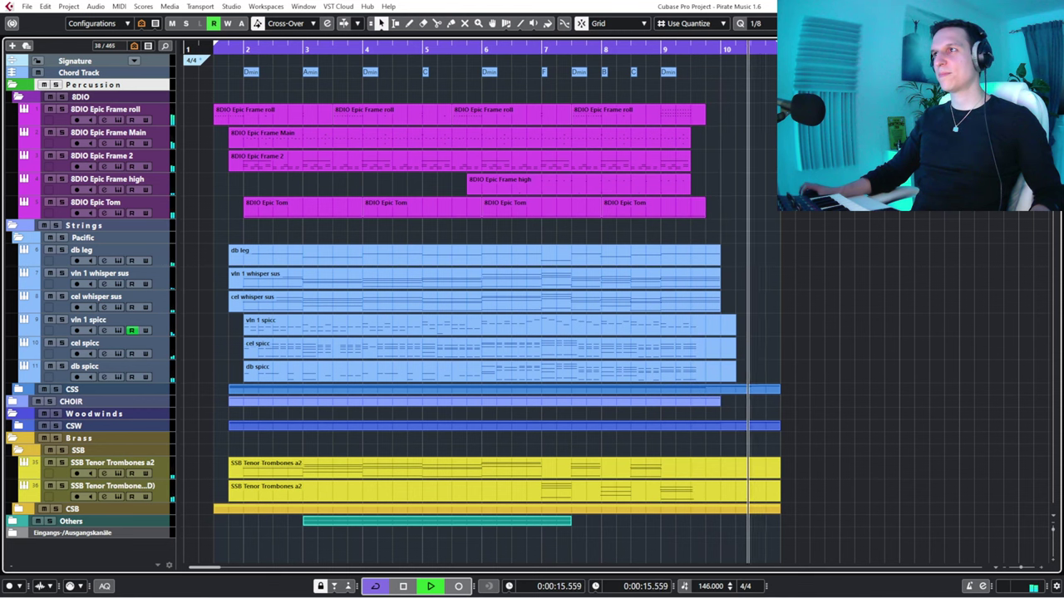
Stop playback and collapse the Strings, Woodwinds and Brass folders, including the Pacific and SSB subfolders.
key(space)
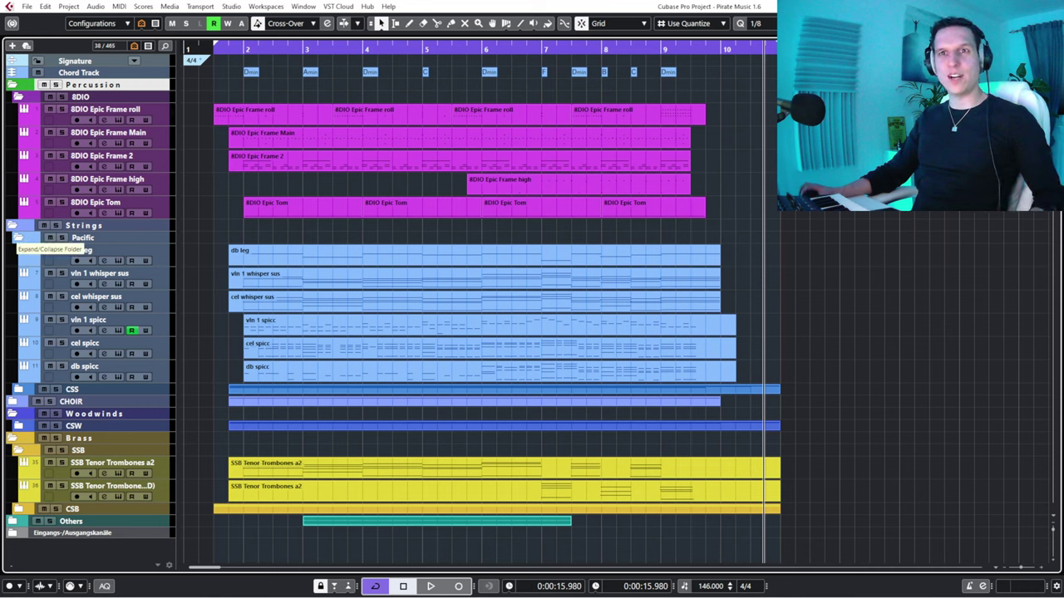
click(18, 238)
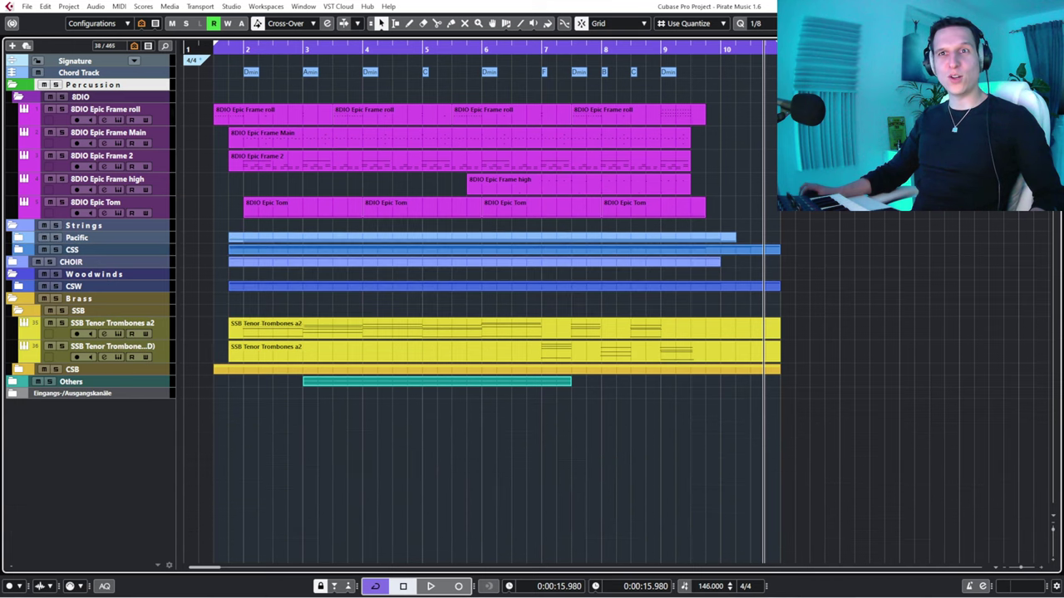
click(12, 226)
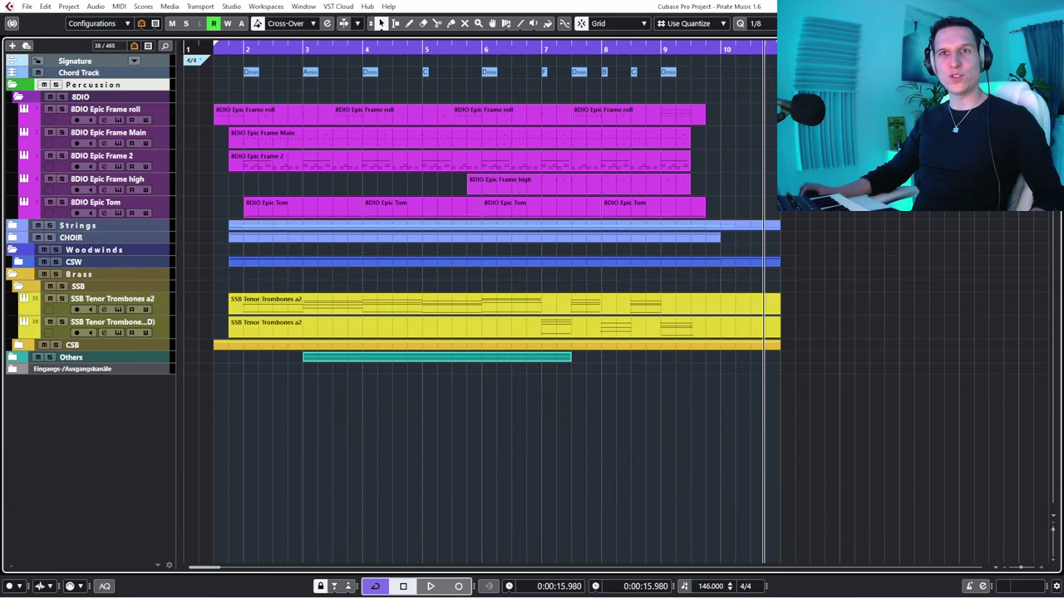
click(13, 250)
click(18, 273)
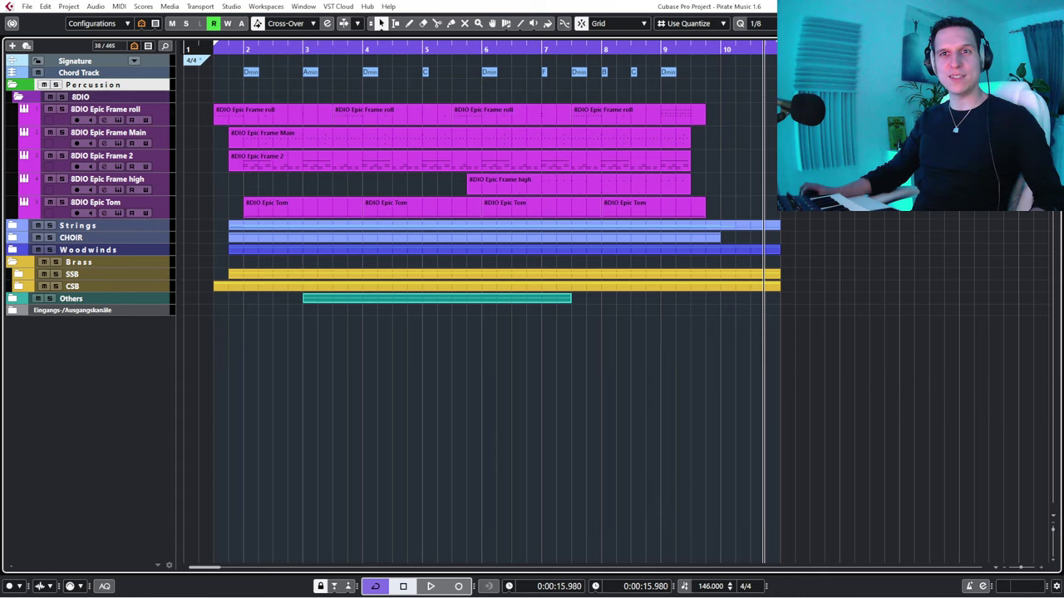
click(12, 262)
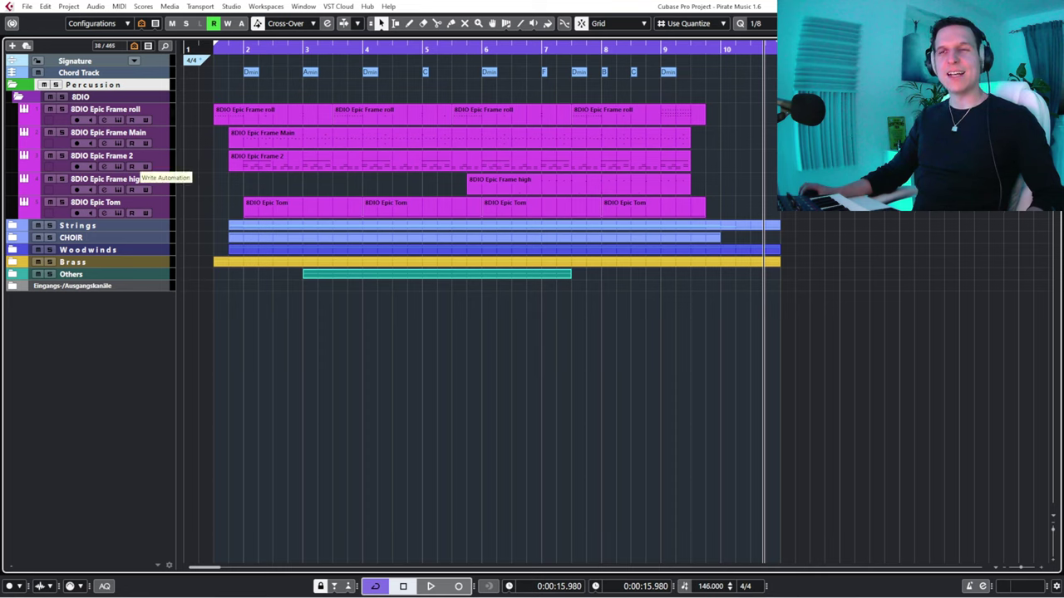
Return the playhead to the cycle start and inspect the instrument on the 8DIO Epic Frame roll track, closing it when done.
click(147, 110)
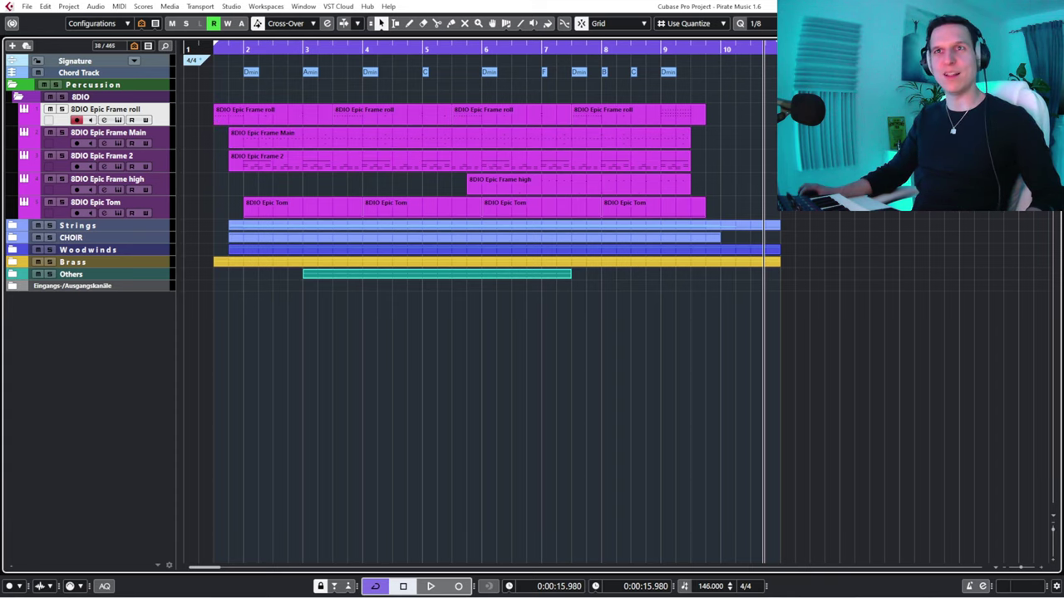
click(214, 50)
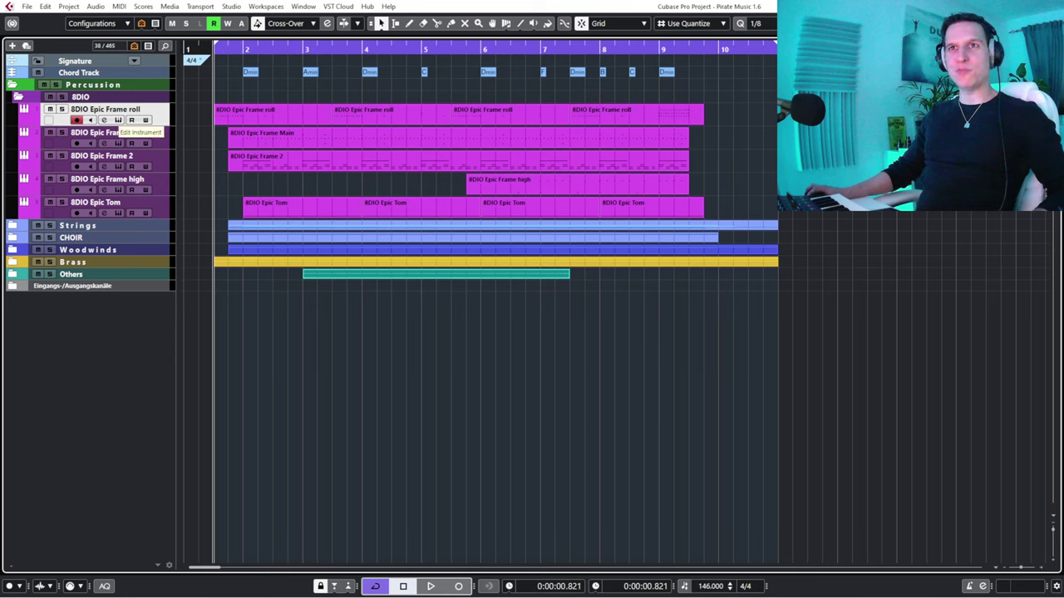
click(117, 119)
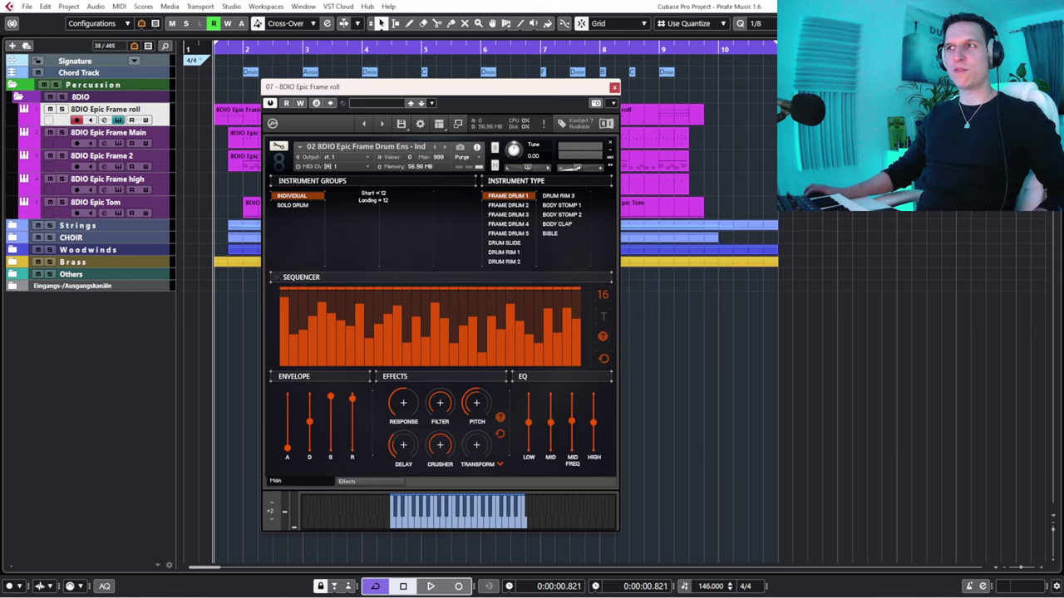
click(614, 87)
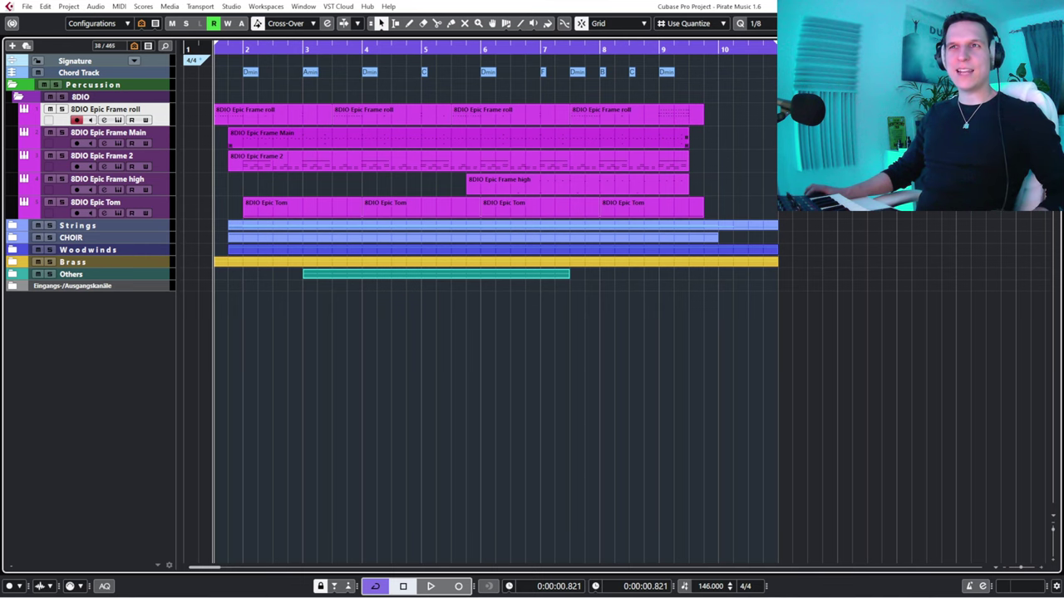
Examine the first 8DIO Epic Frame roll clip's notes and audition it soloed from its start, then close the editor and unsolo the track.
double_click(330, 117)
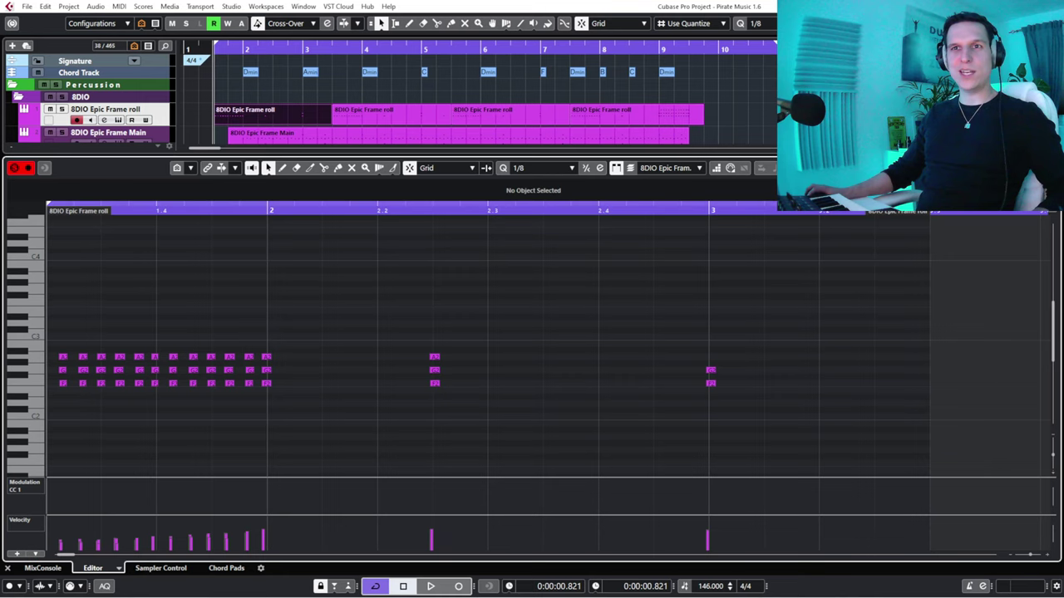
drag(118, 211, 47, 214)
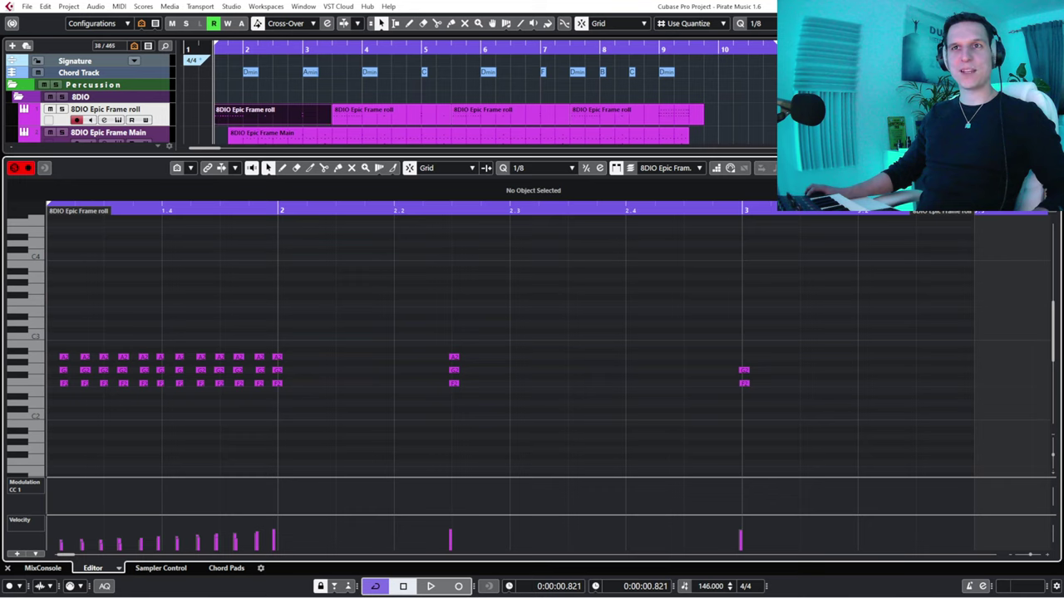
click(62, 109)
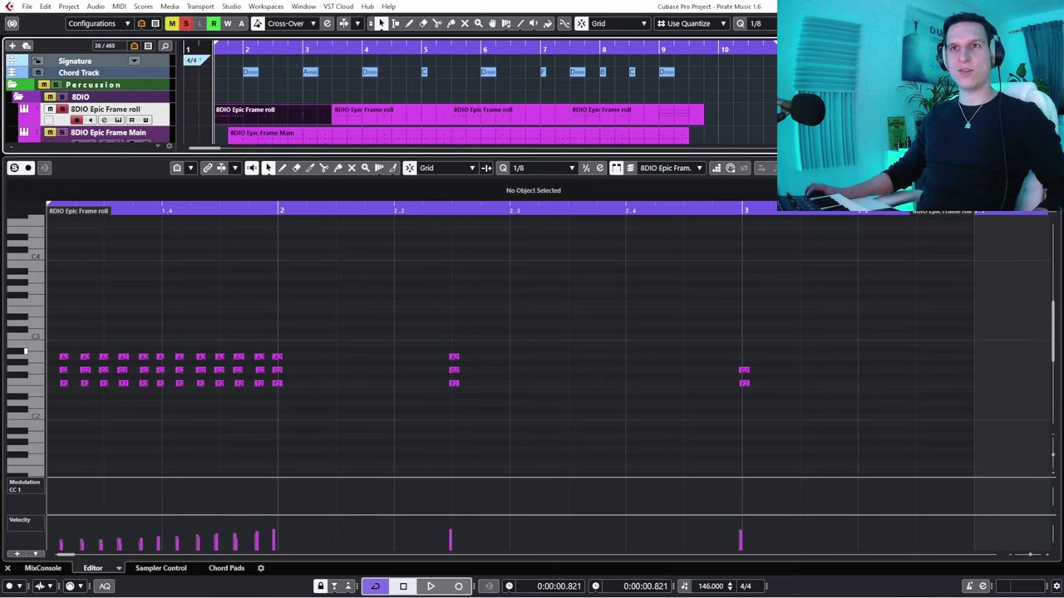
key(space)
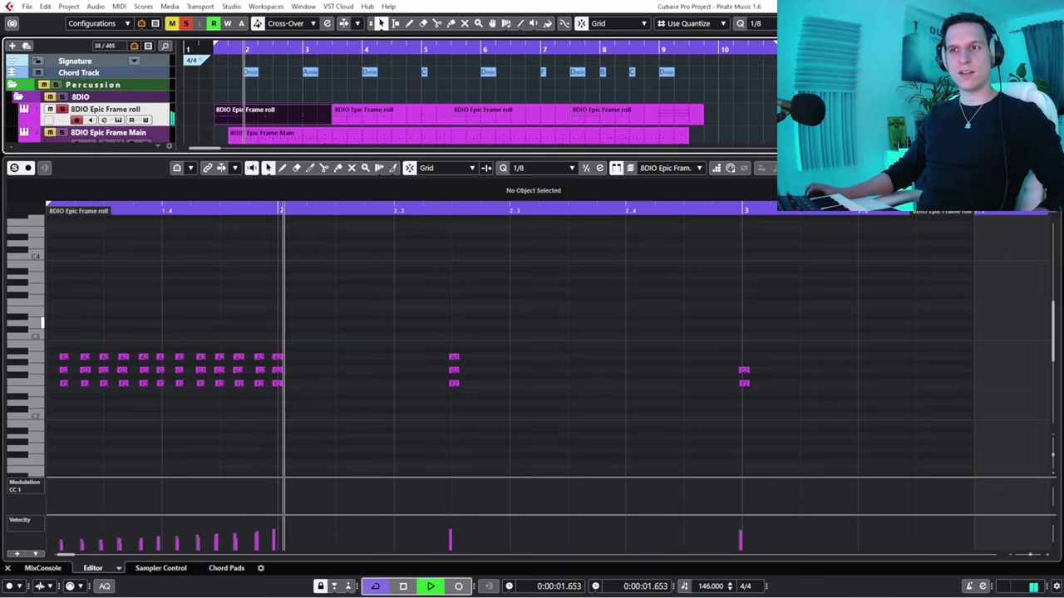
key(space)
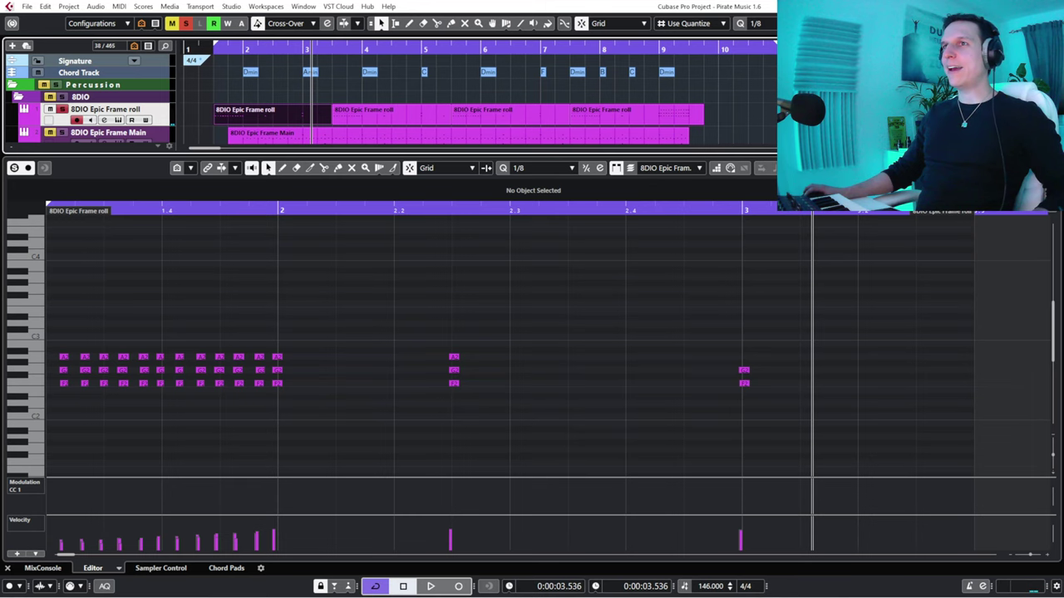
key(Return)
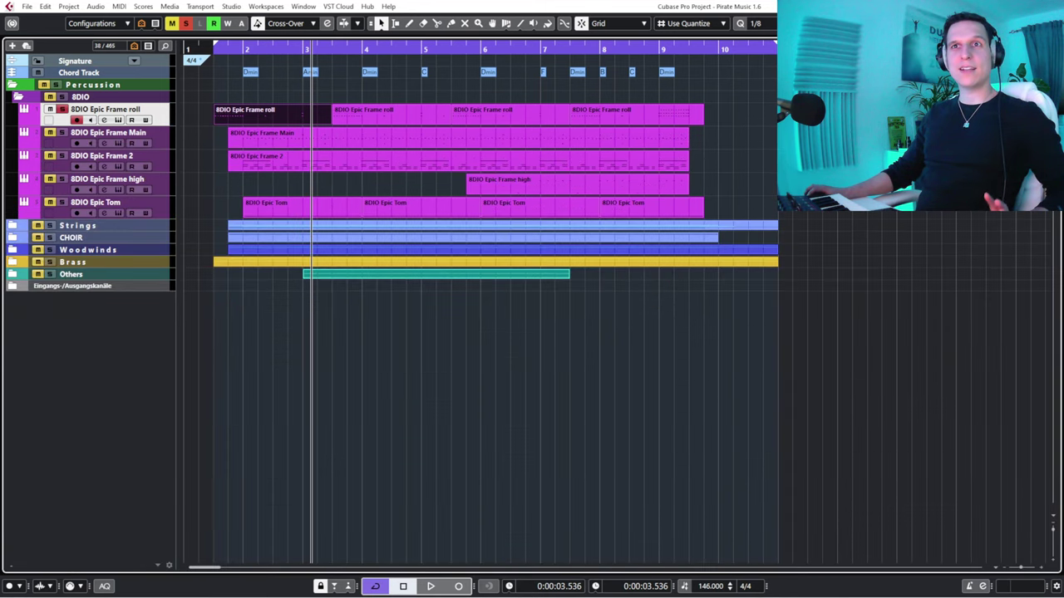
click(62, 108)
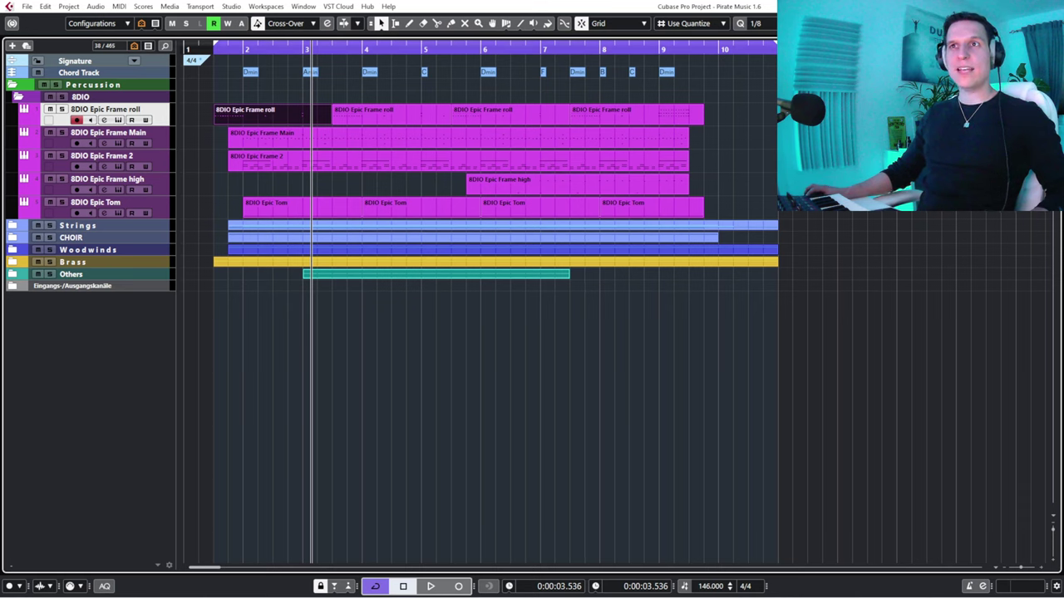
Audition the whole 8DIO Epic Frame roll track in solo from the cycle start.
click(214, 50)
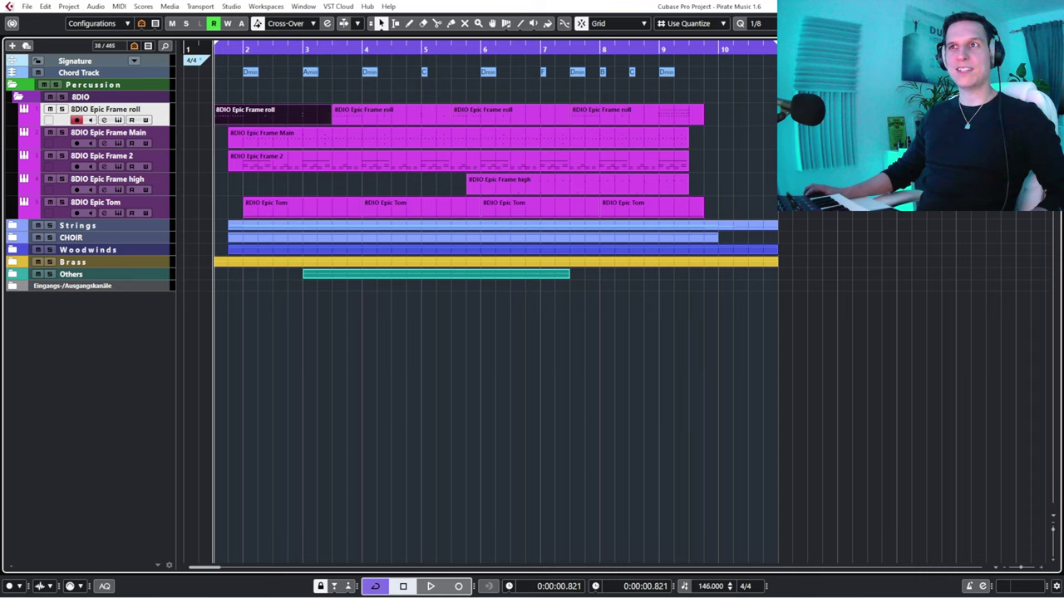
key(s)
key(space)
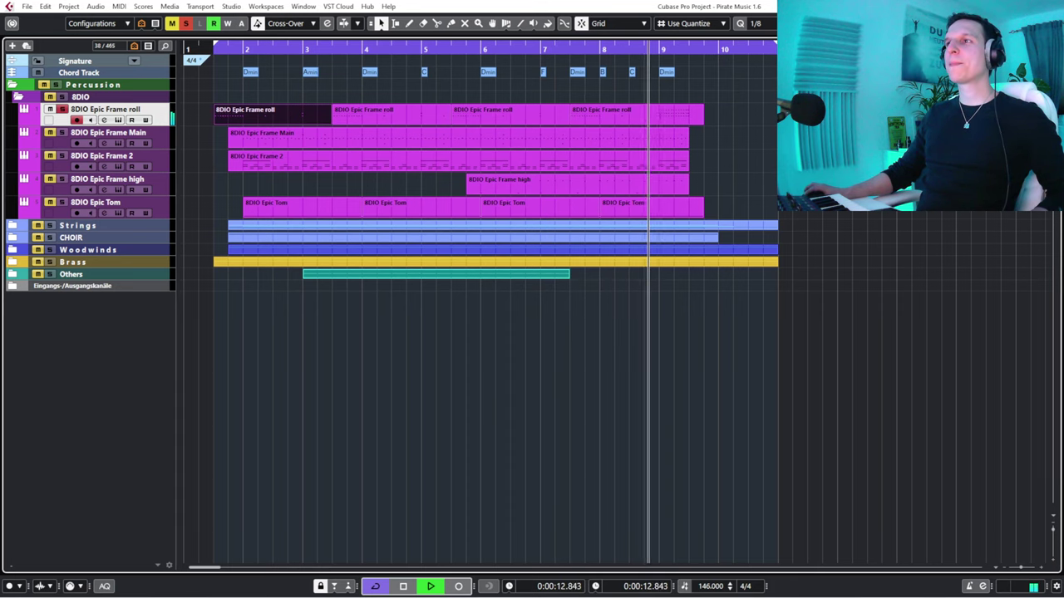
key(space)
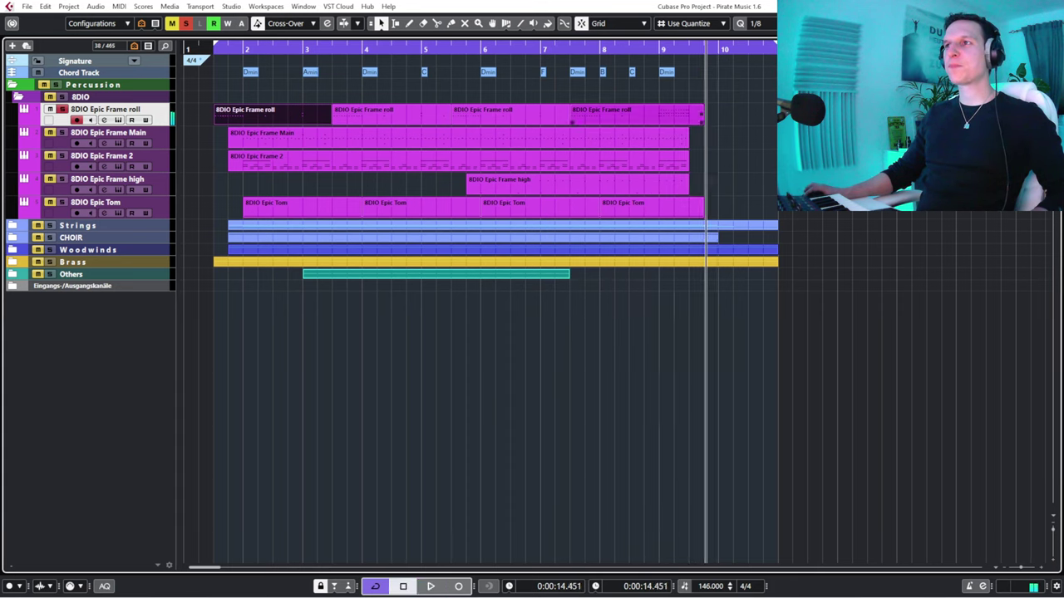
Examine the notes of the last 8DIO Epic Frame roll clip, then close the editor and unsolo the track.
key(ctrl+e)
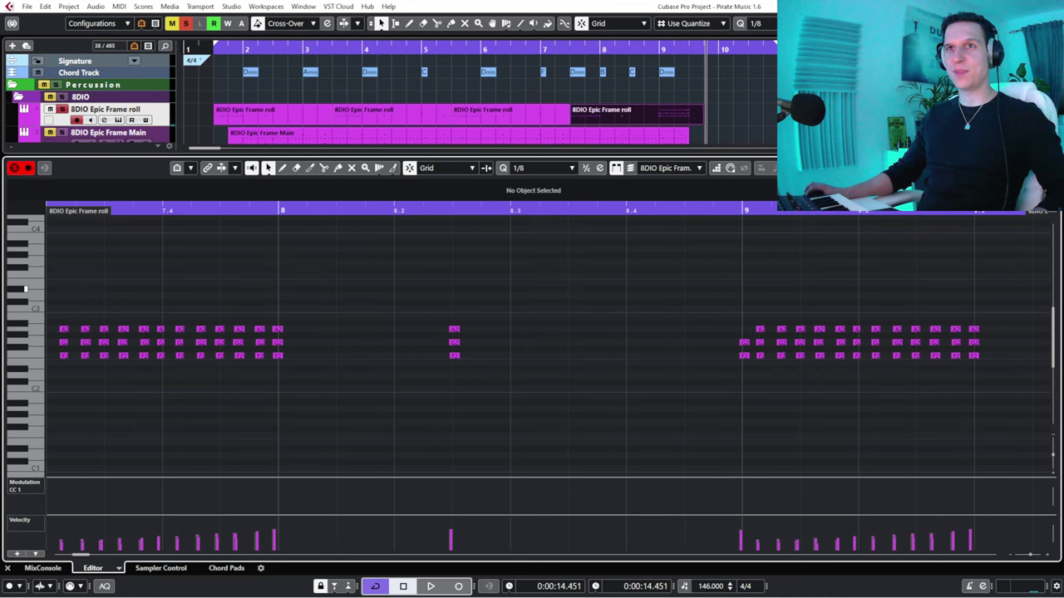
key(Return)
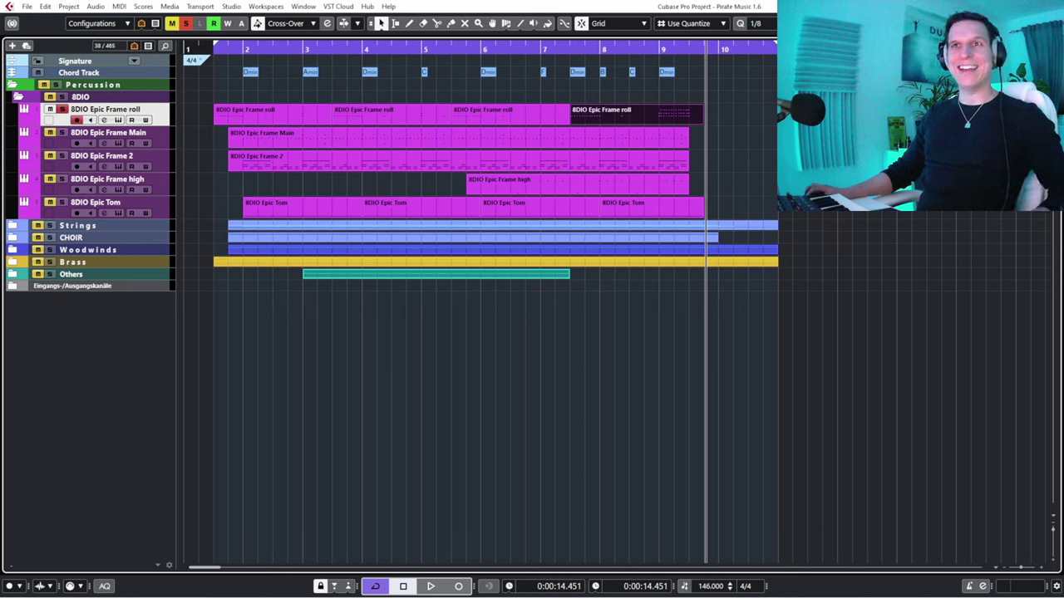
click(63, 109)
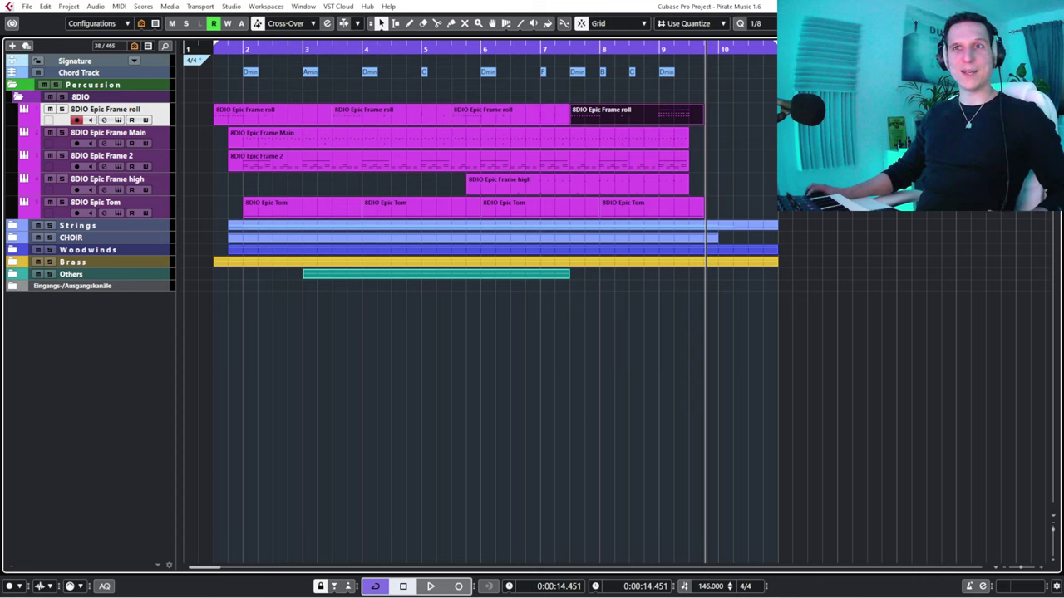
Select the 8DIO Epic Frame Main track and its clip, and inspect its instrument's settings before closing the instrument window.
key(Down)
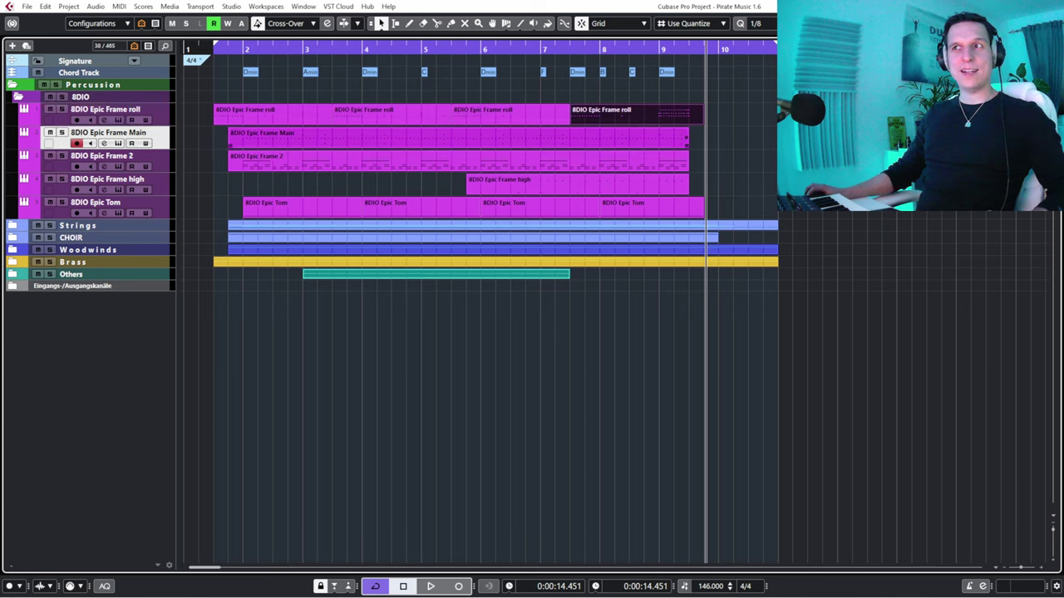
click(349, 138)
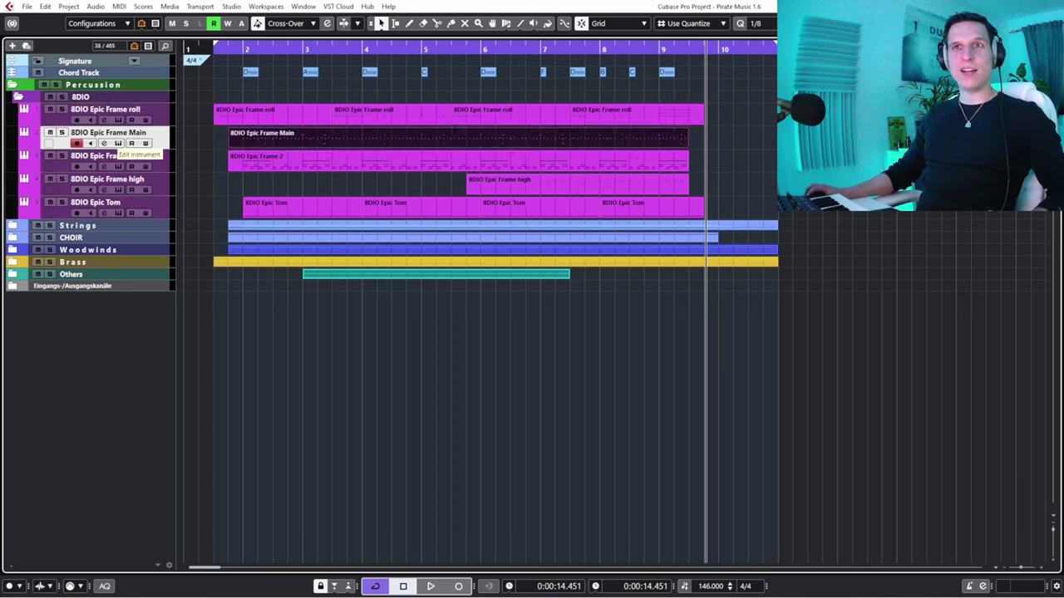
click(118, 144)
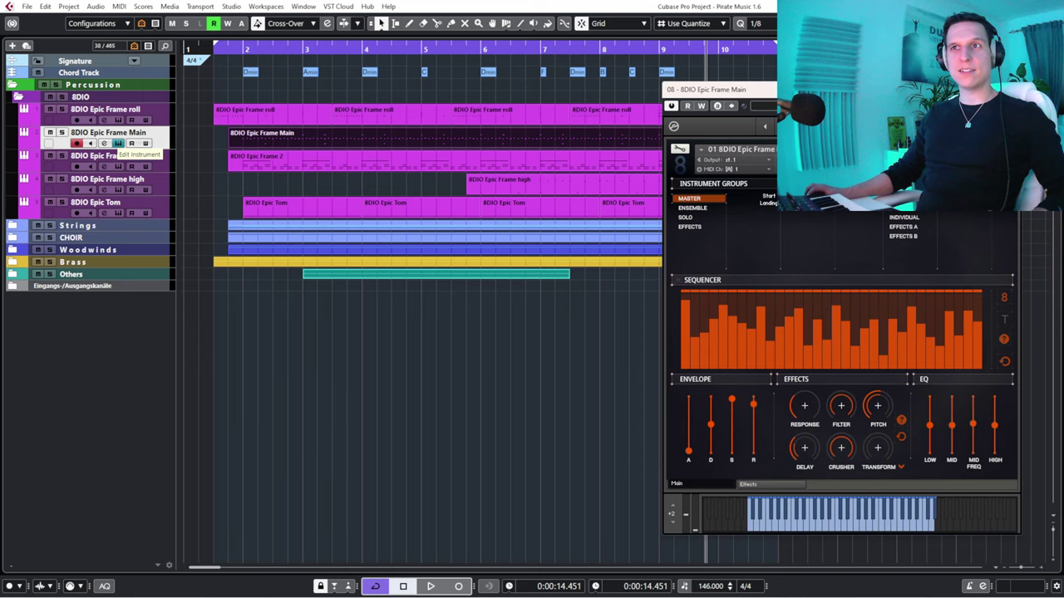
drag(783, 90, 314, 80)
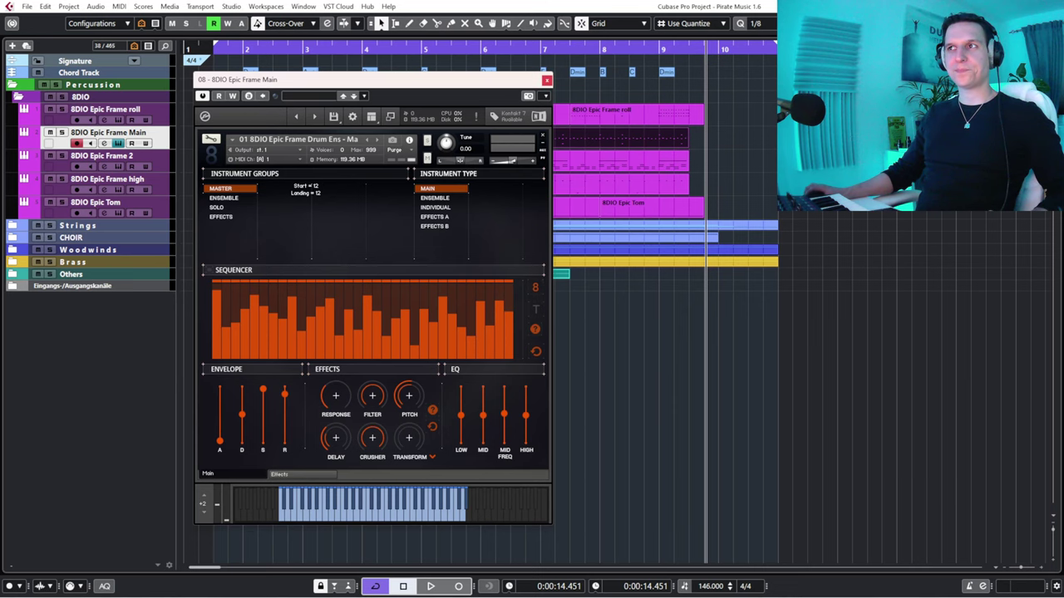
click(547, 81)
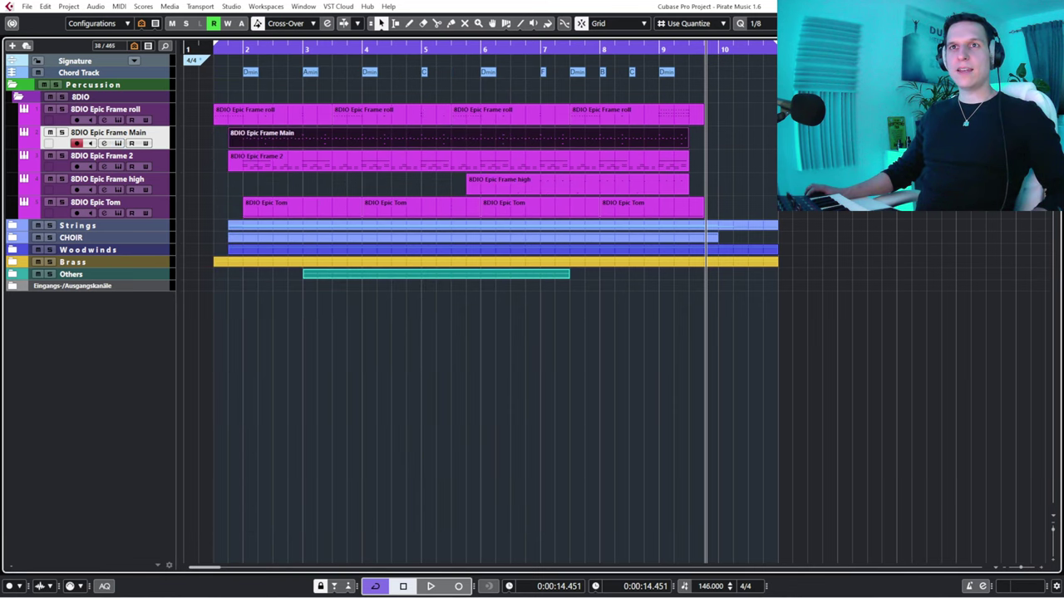
Solo the 8DIO Epic Frame Main track, show its clip's notes in the editor and audition them from bar 2.
key(s)
key(Return)
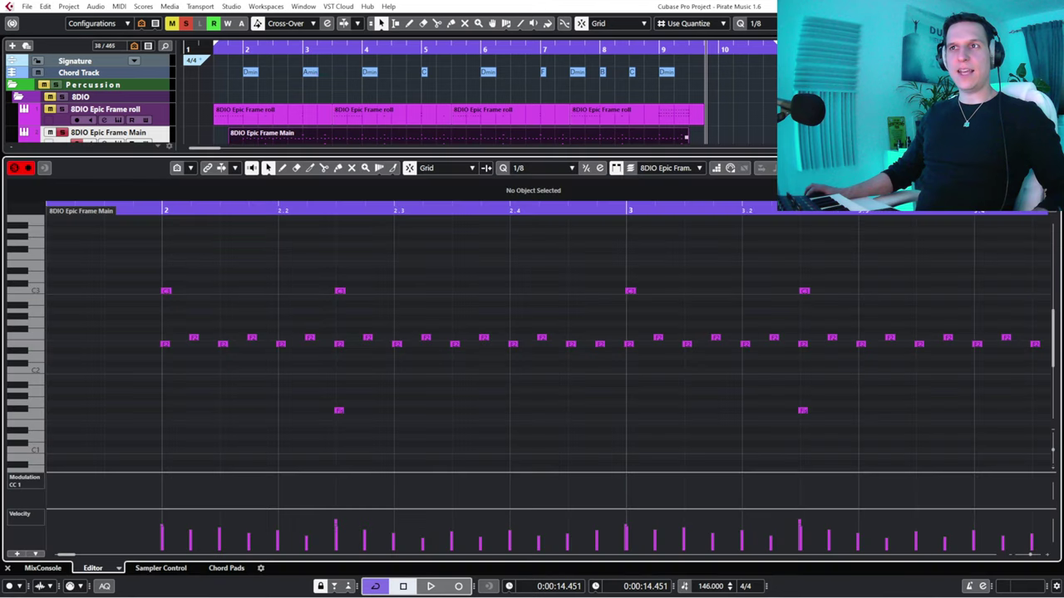
mouse_move(144, 210)
mouse_down()
mouse_move(143, 164)
mouse_move(141, 173)
mouse_up()
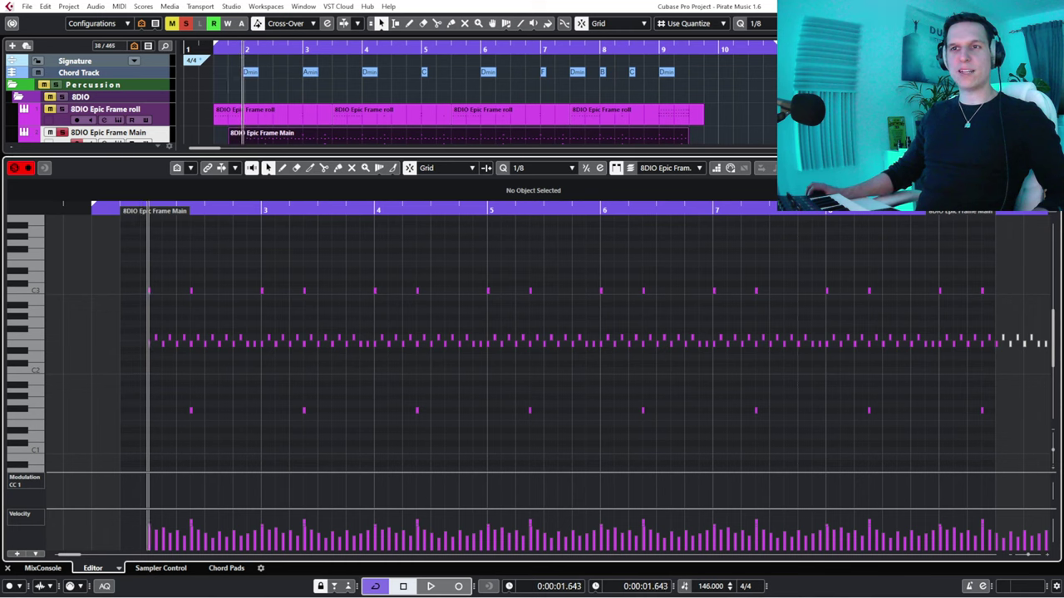
key(space)
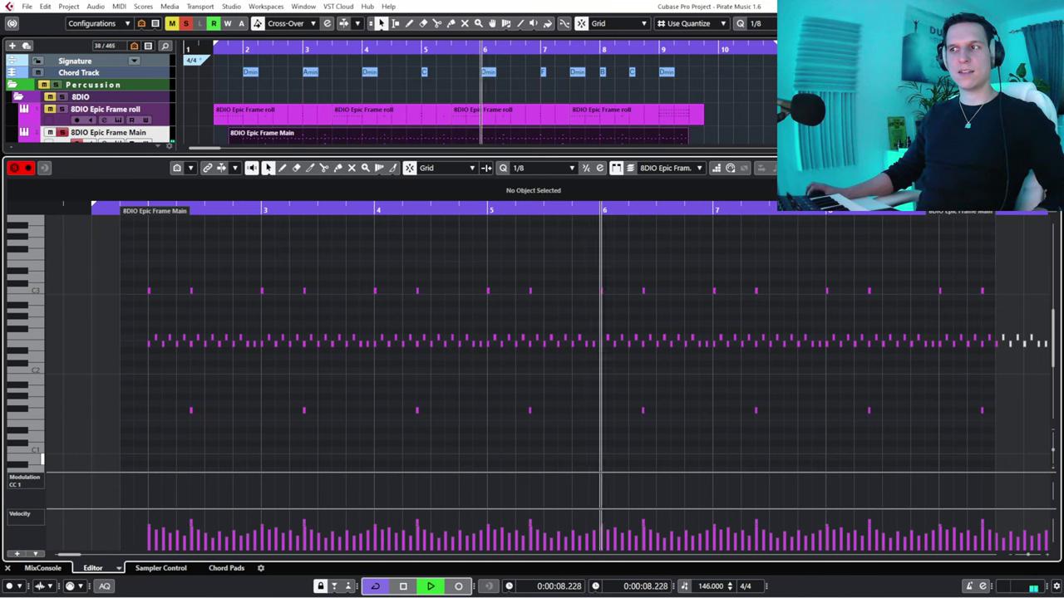
key(space)
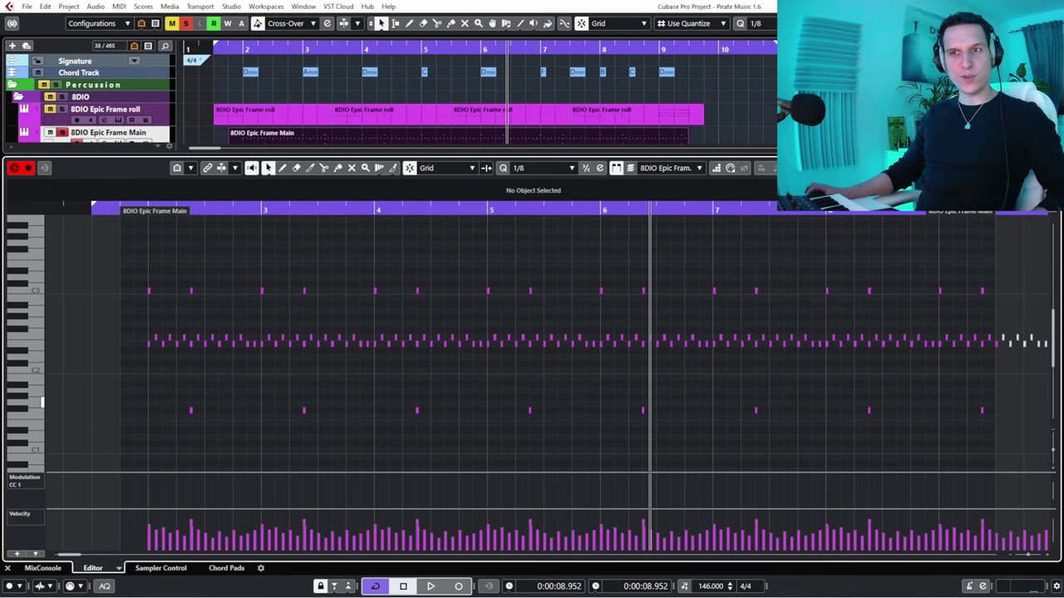
Replay the soloed Epic Frame Main pattern from bar 2 at closer zoom, then bring the whole clip into view.
drag(200, 208, 88, 218)
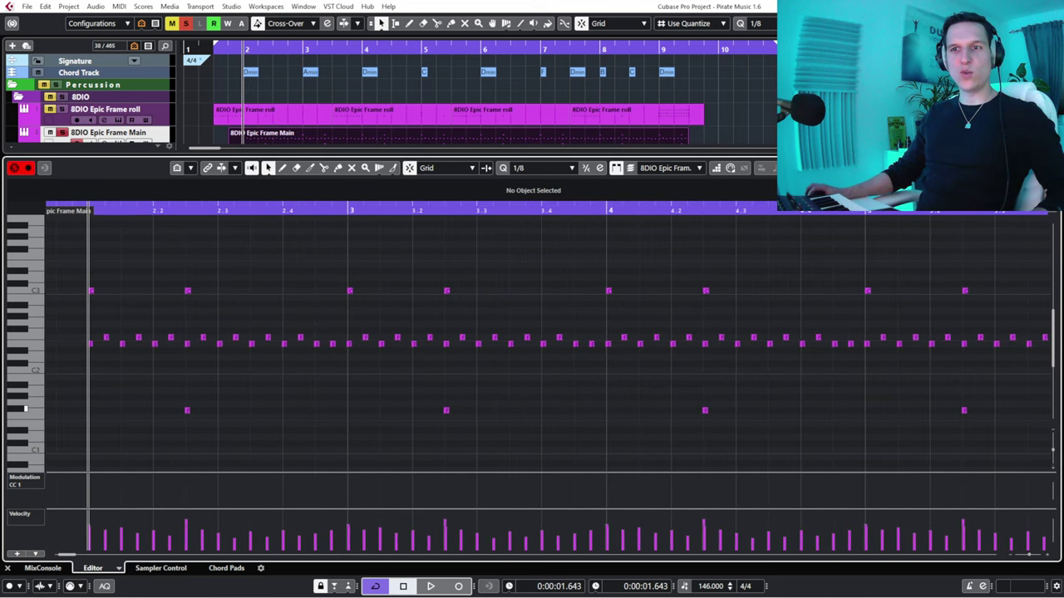
key(space)
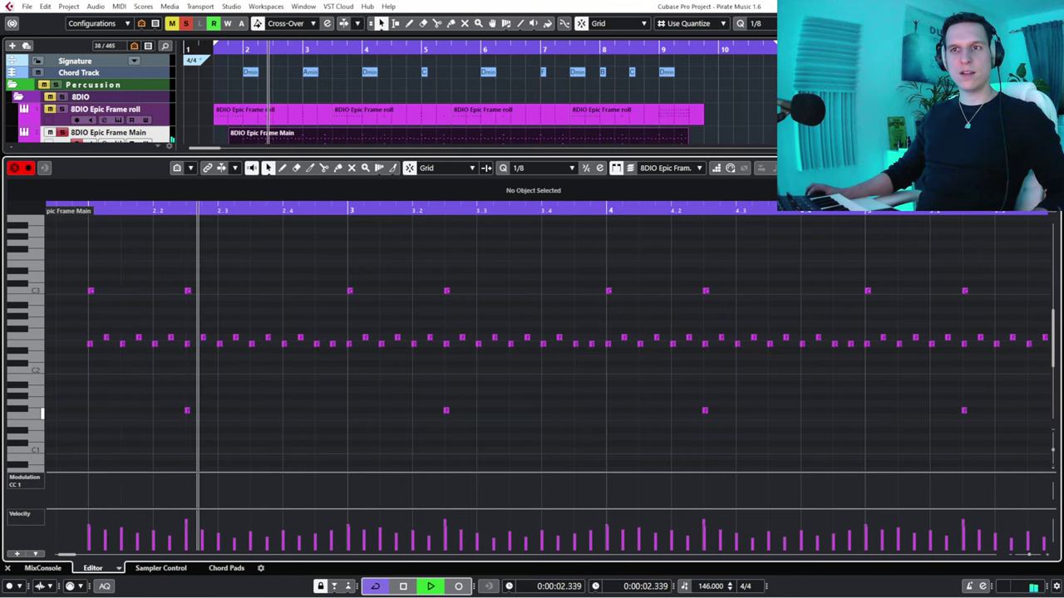
key(space)
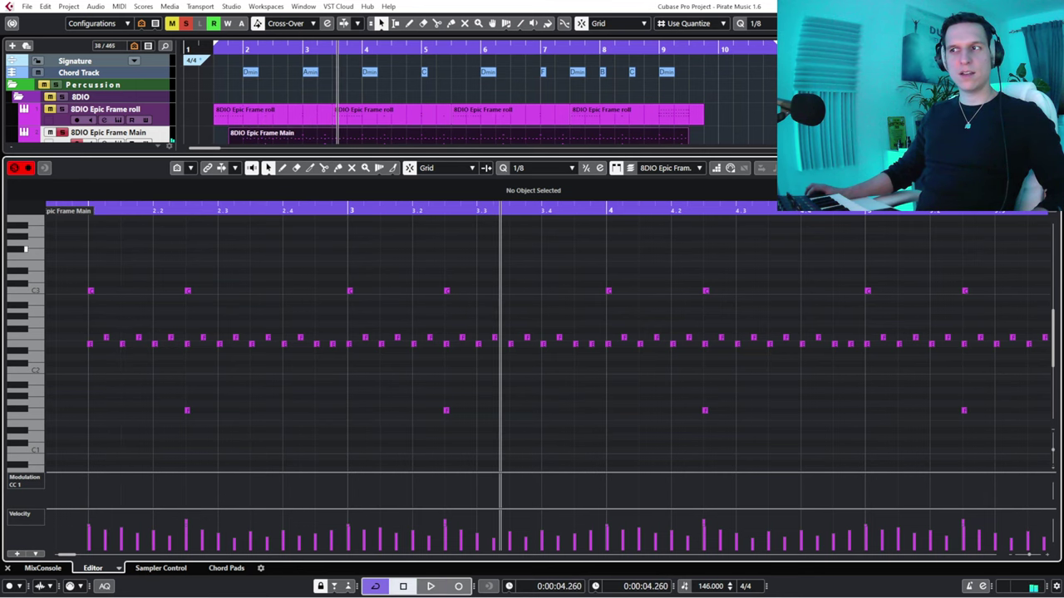
drag(206, 210, 200, 184)
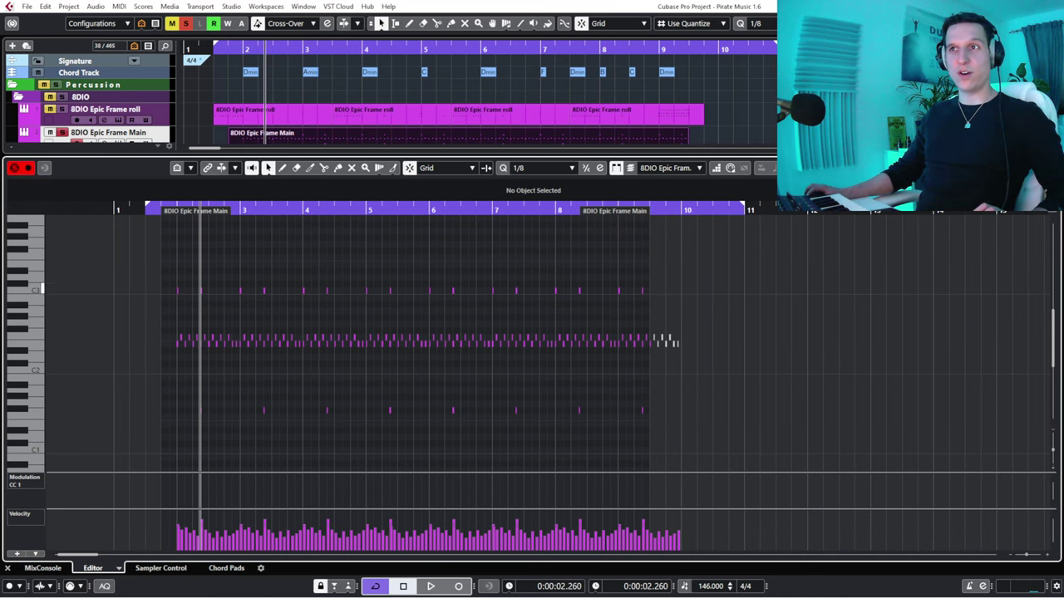
Close the note editor, solo the 8DIO Epic Frame roll track alongside Epic Frame Main, and audition both from the cycle start.
key(Return)
click(499, 391)
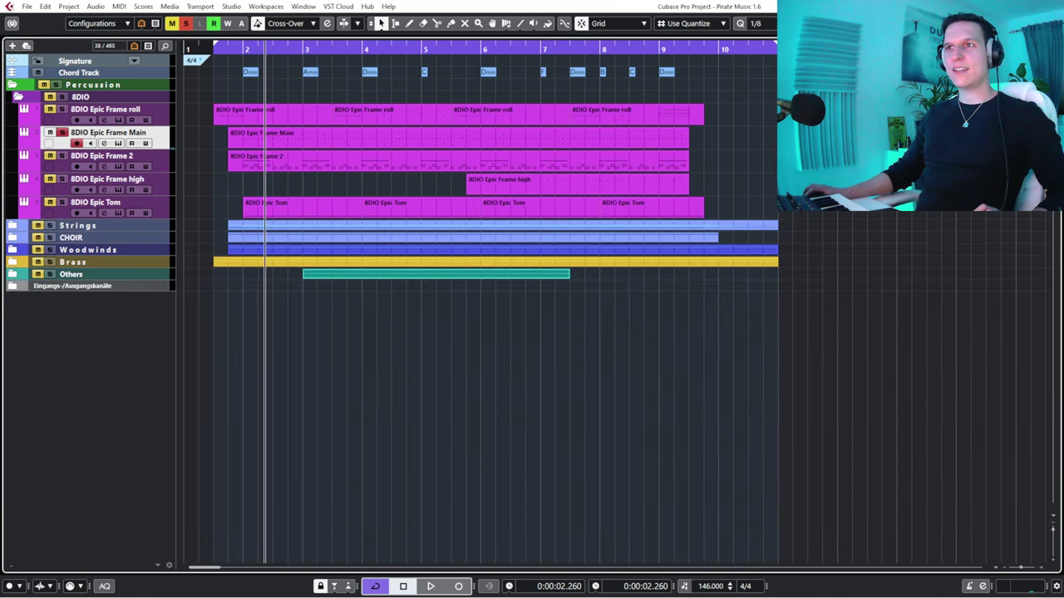
click(62, 109)
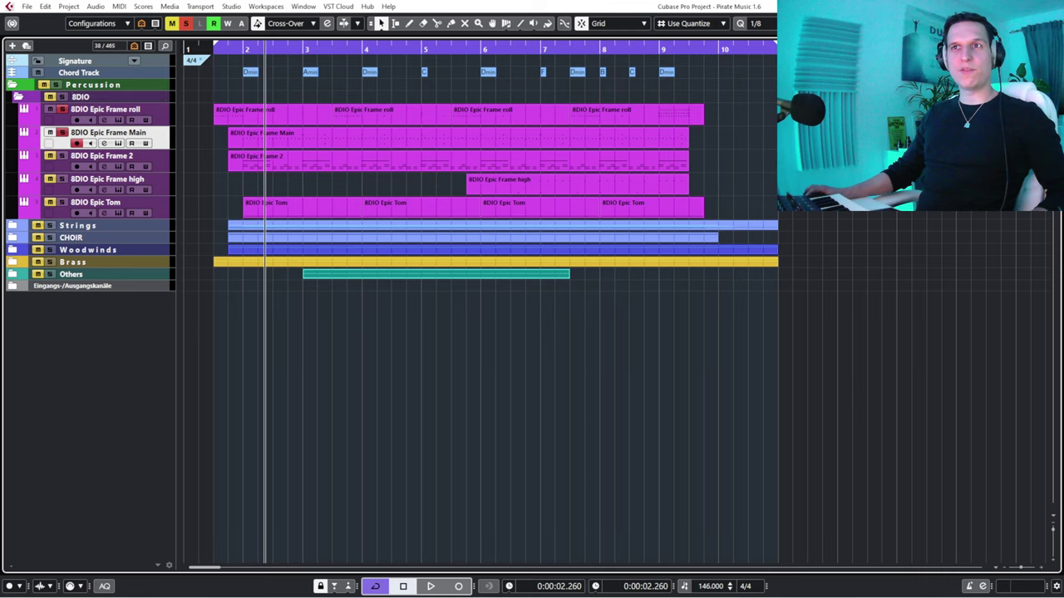
click(213, 50)
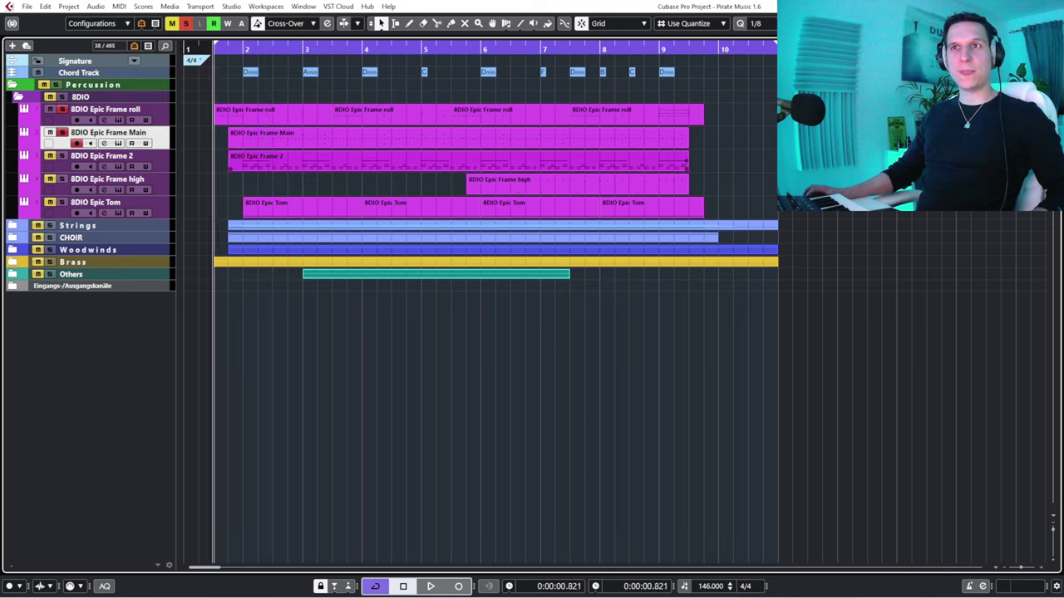
key(space)
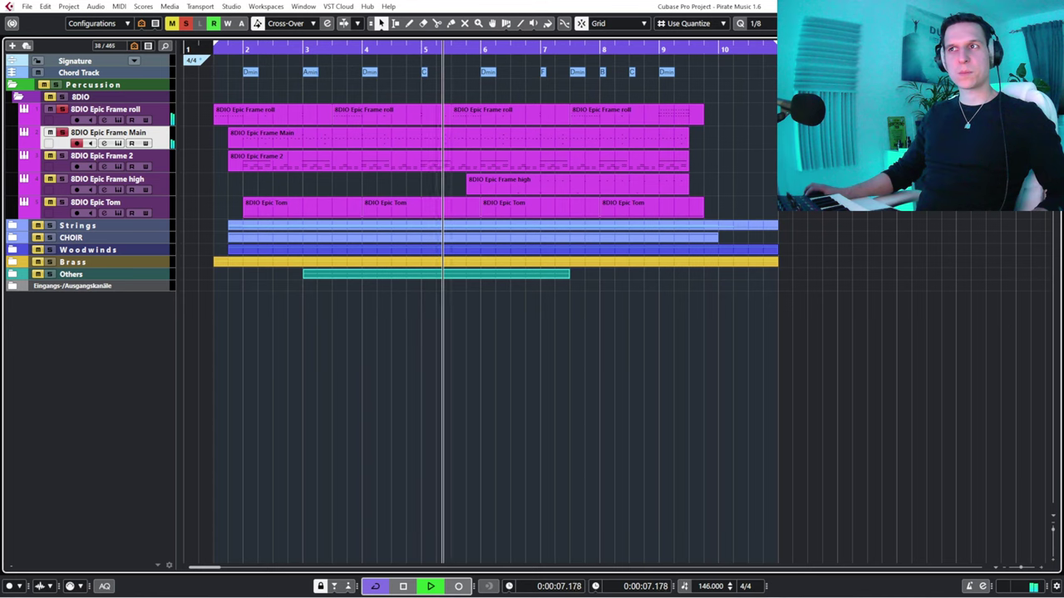
key(space)
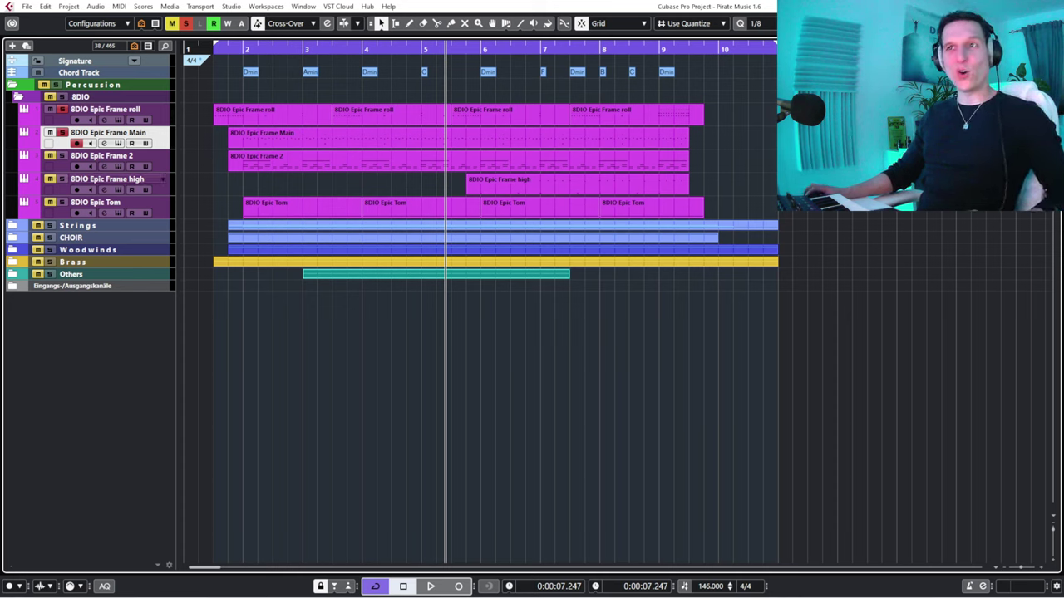
Unsolo all tracks, select the 8DIO Epic Frame 2 track and clip, and inspect its instrument's settings before closing the instrument window.
key(Down)
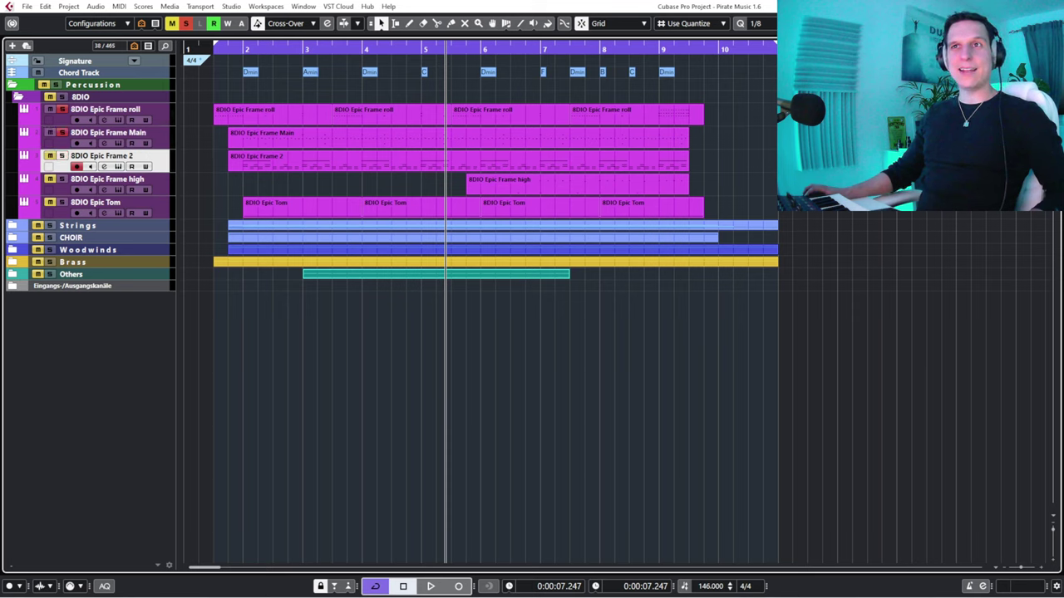
key(shift+s)
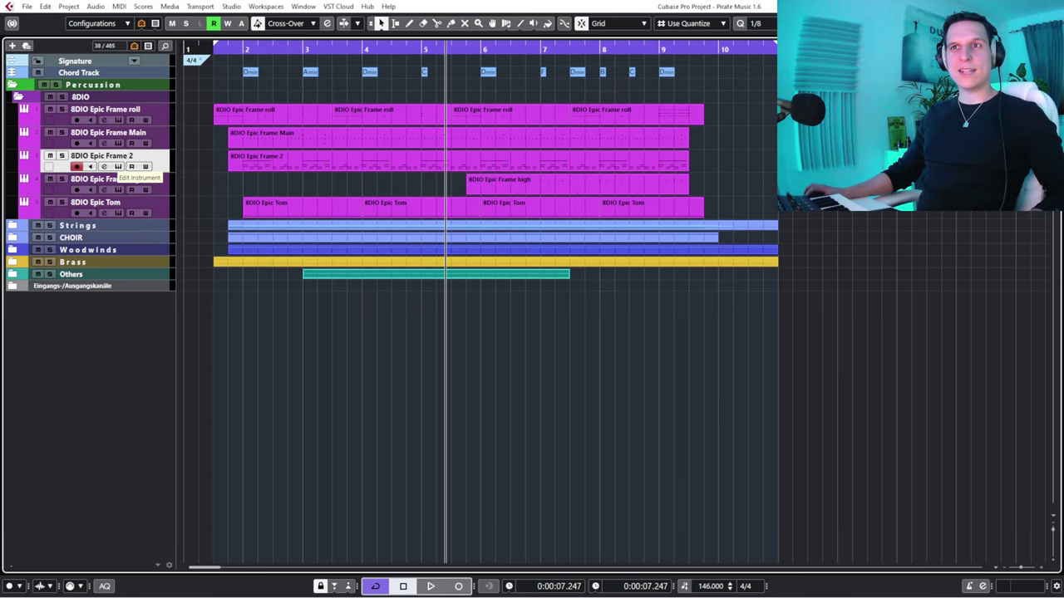
click(274, 162)
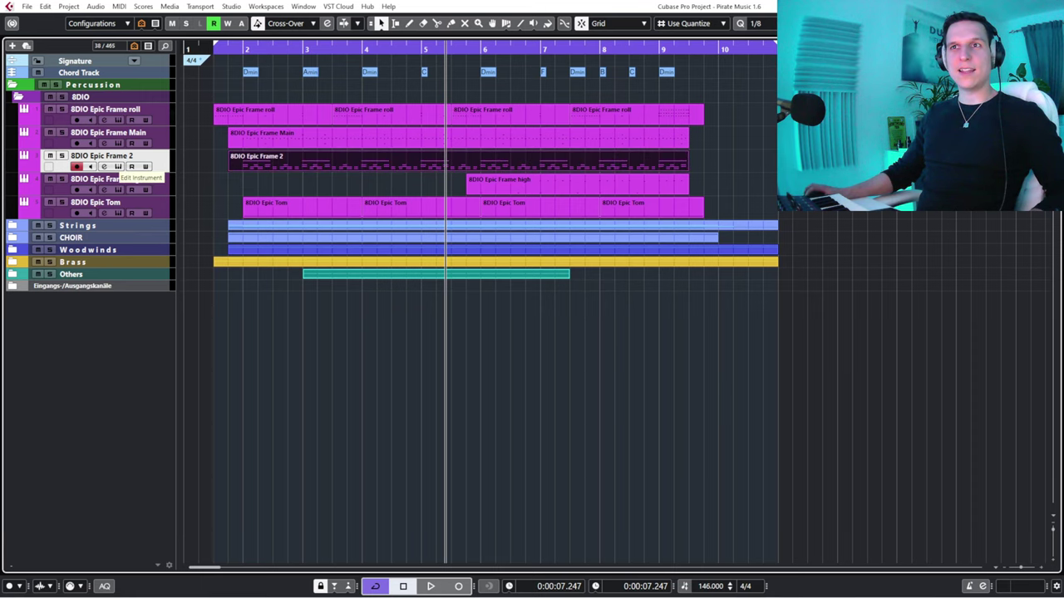
click(118, 166)
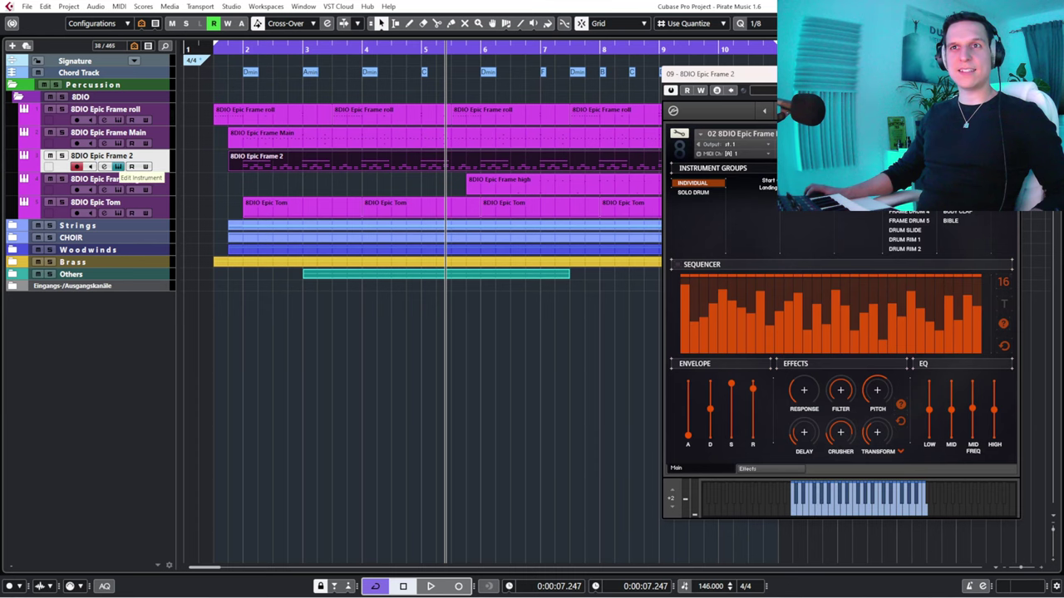
drag(796, 78, 280, 80)
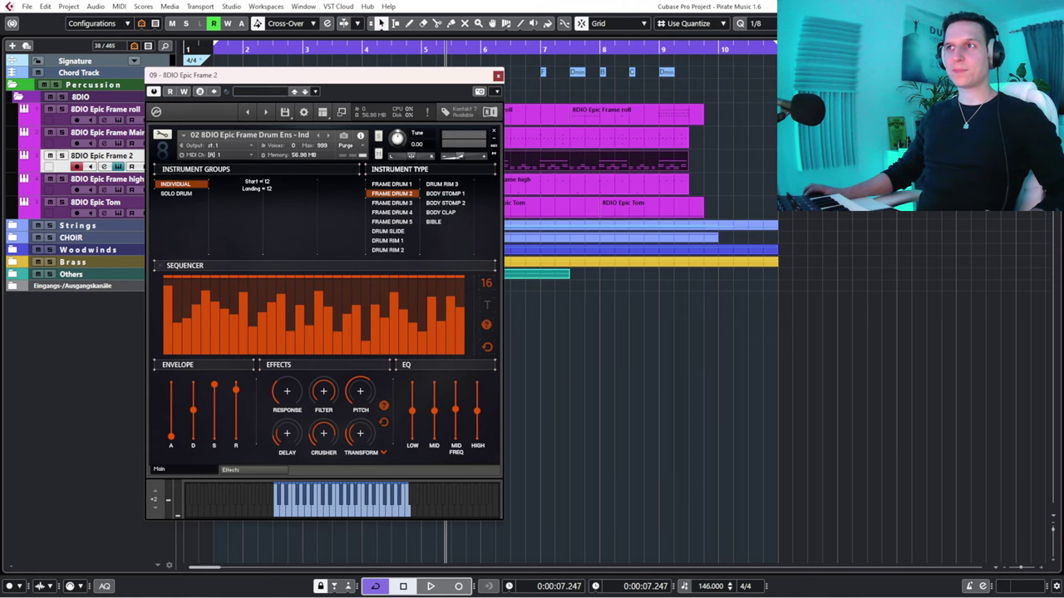
click(497, 76)
Show the 8DIO Epic Frame 2 clip's notes, audition the track in solo from bar 2, and close the editor.
double_click(282, 165)
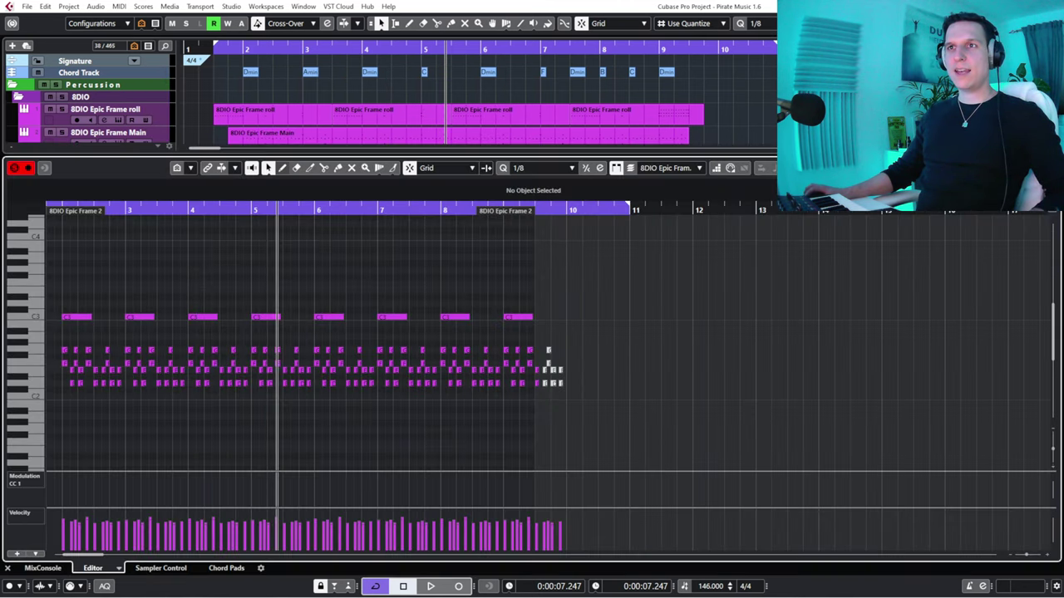
key(KP_Subtract)
drag(54, 210, 55, 236)
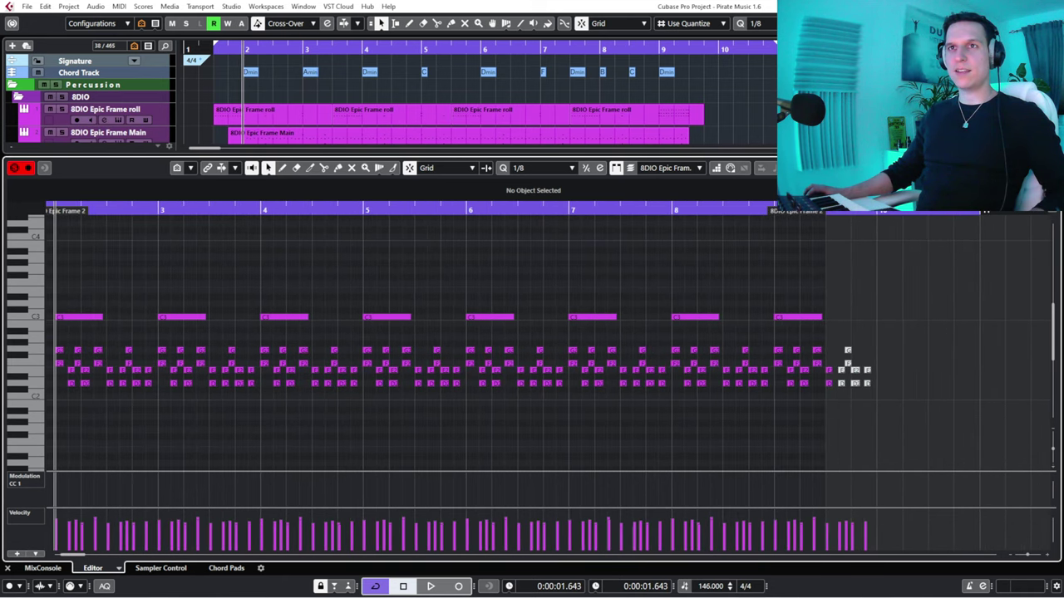
scroll(108, 109, down, 1)
click(63, 121)
key(space)
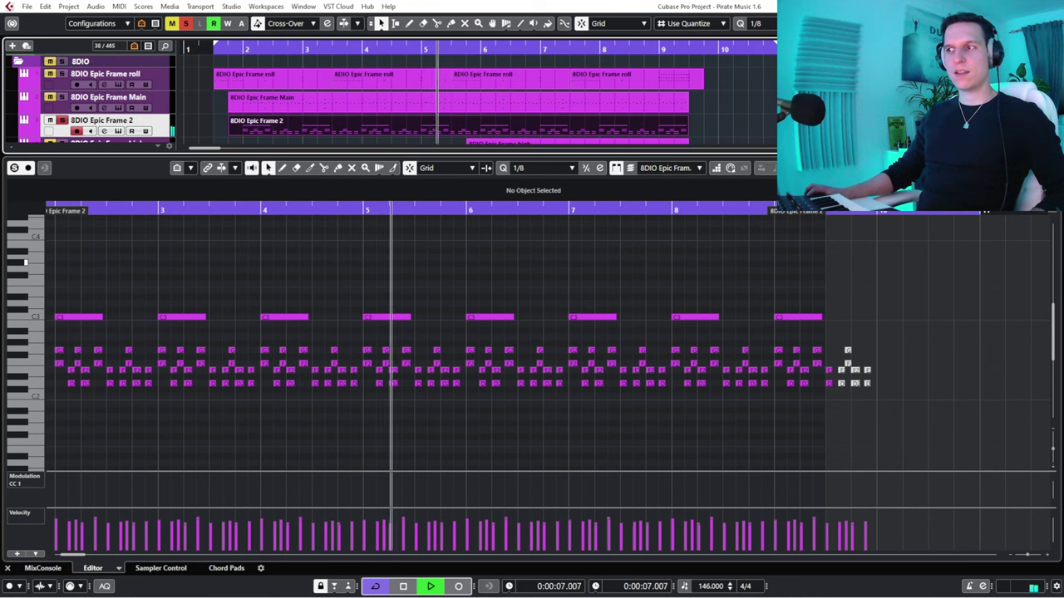
key(space)
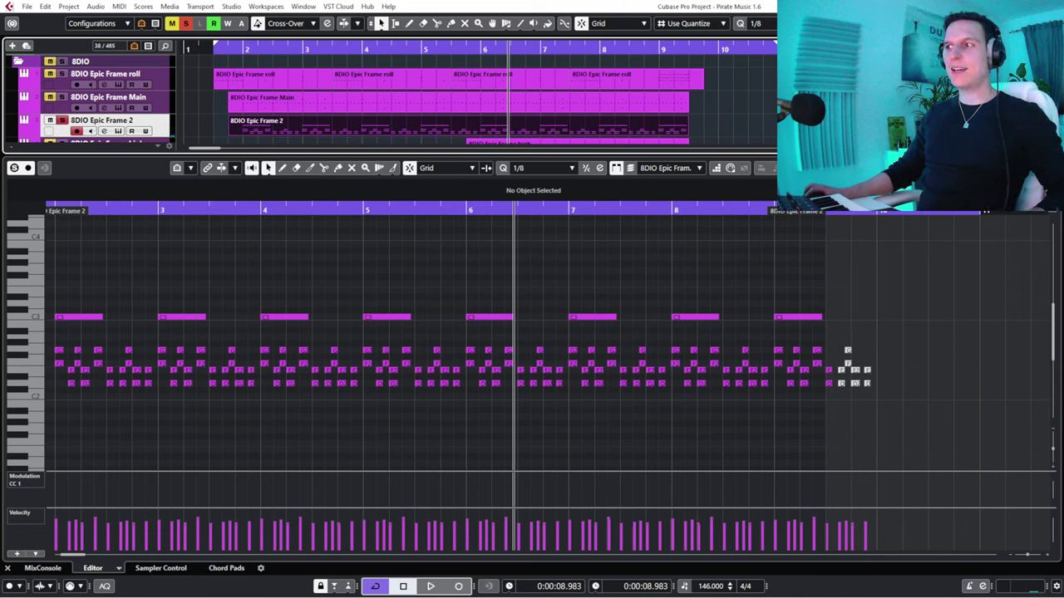
key(Return)
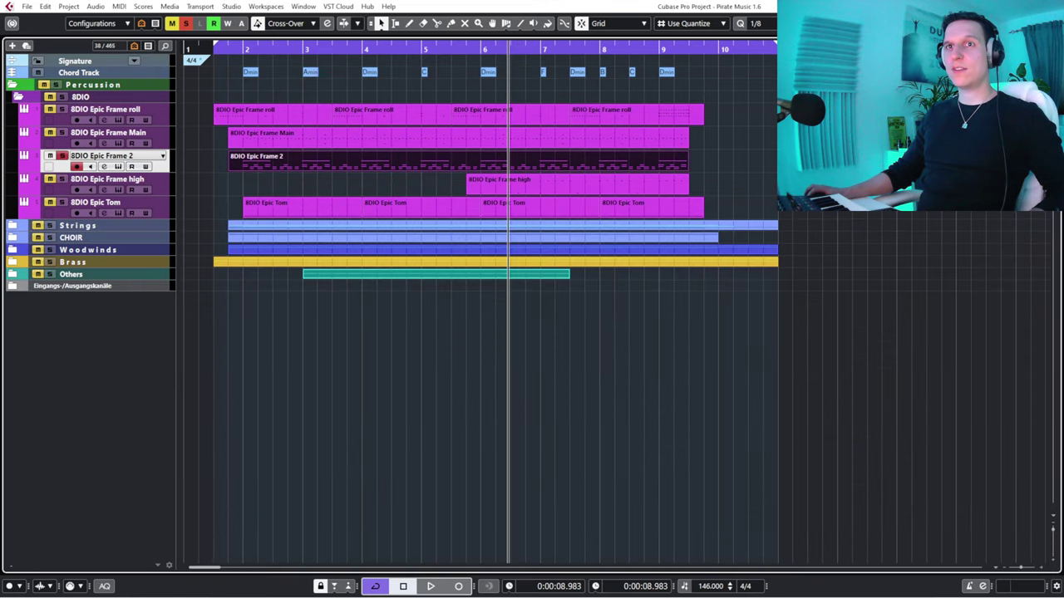
Solo the Epic Frame roll, Main and 2 tracks together, and audition the combination from the cycle start with no clip selected.
key(s)
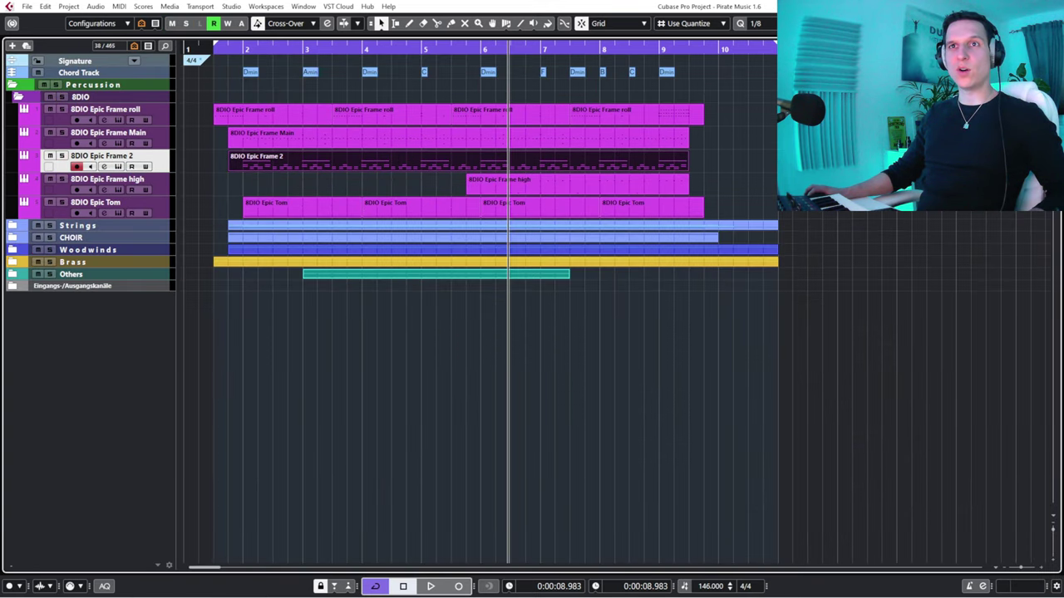
click(63, 109)
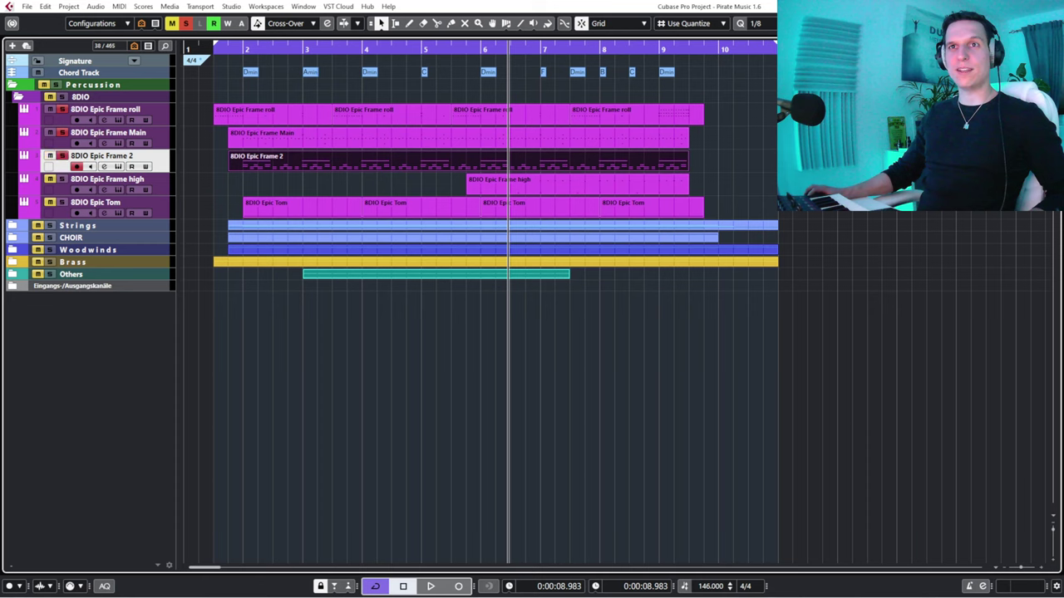
key(space)
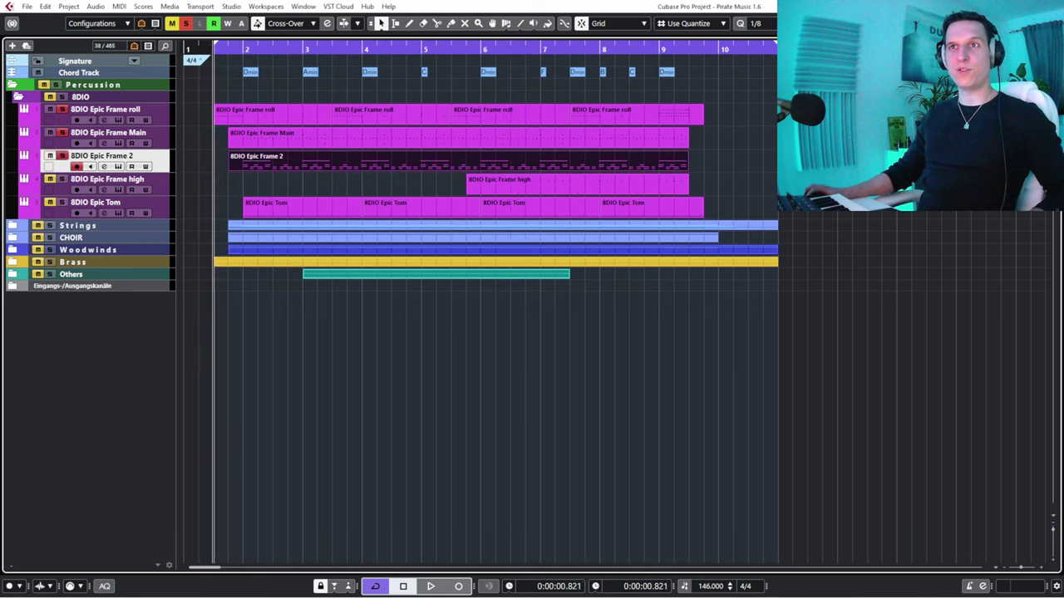
key(ctrl+shift+a)
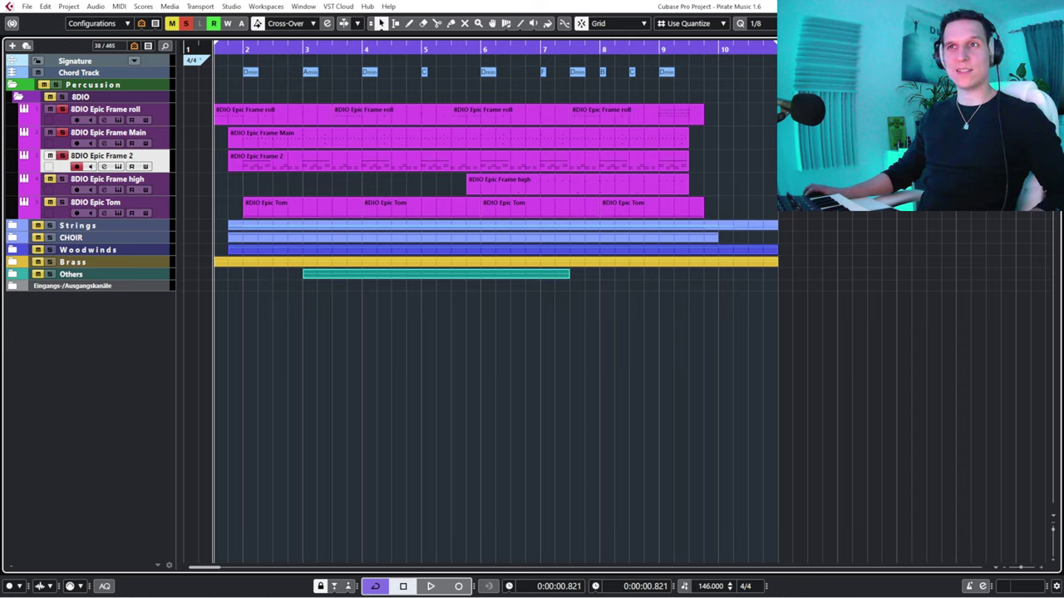
key(space)
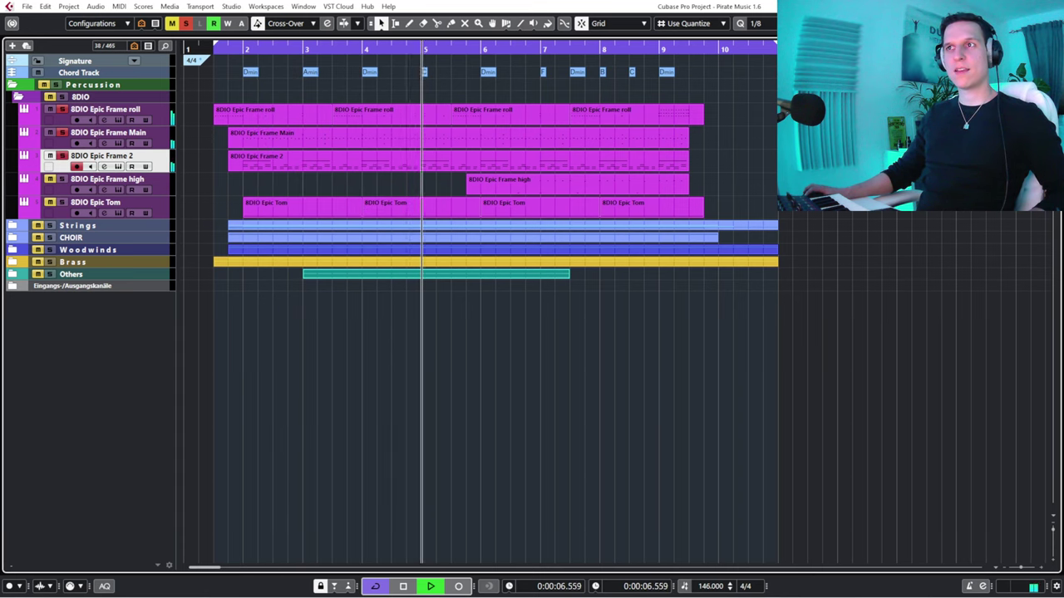
key(space)
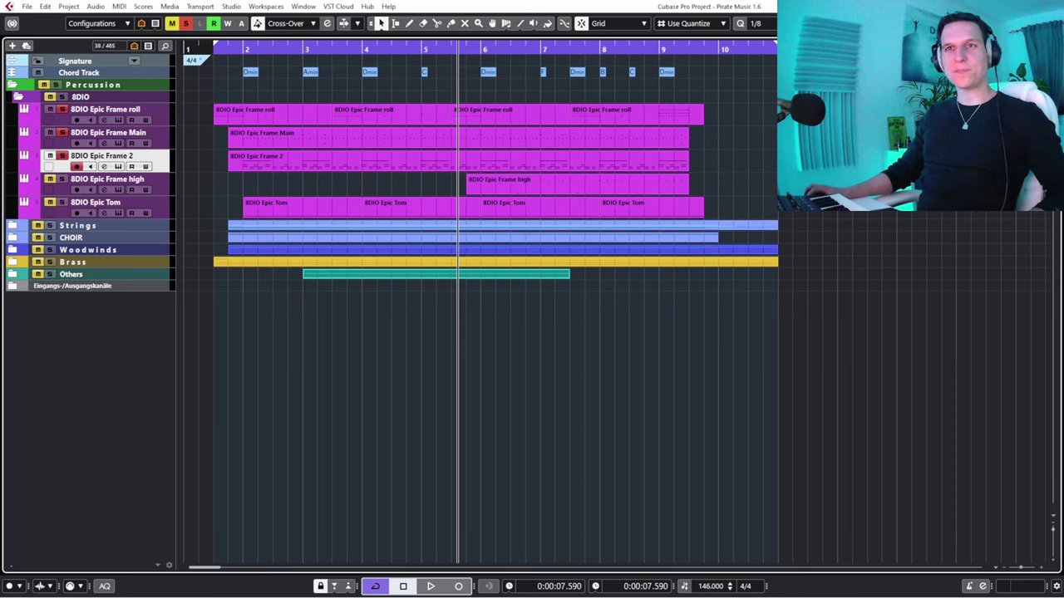
Select the 8DIO Epic Frame high track and solo it along with the three other Epic Frame tracks.
key(Down)
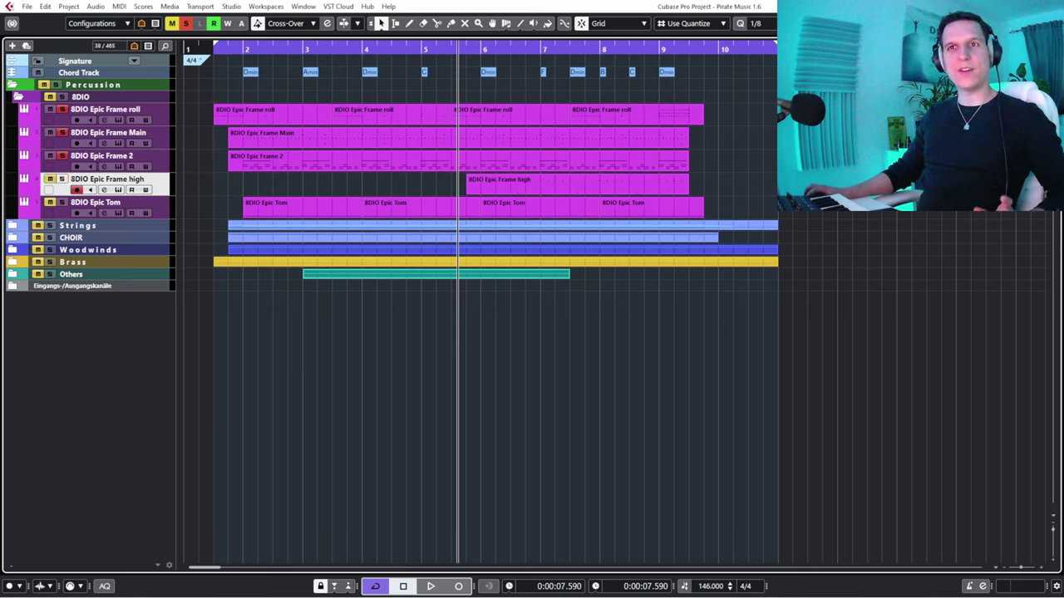
key(Right)
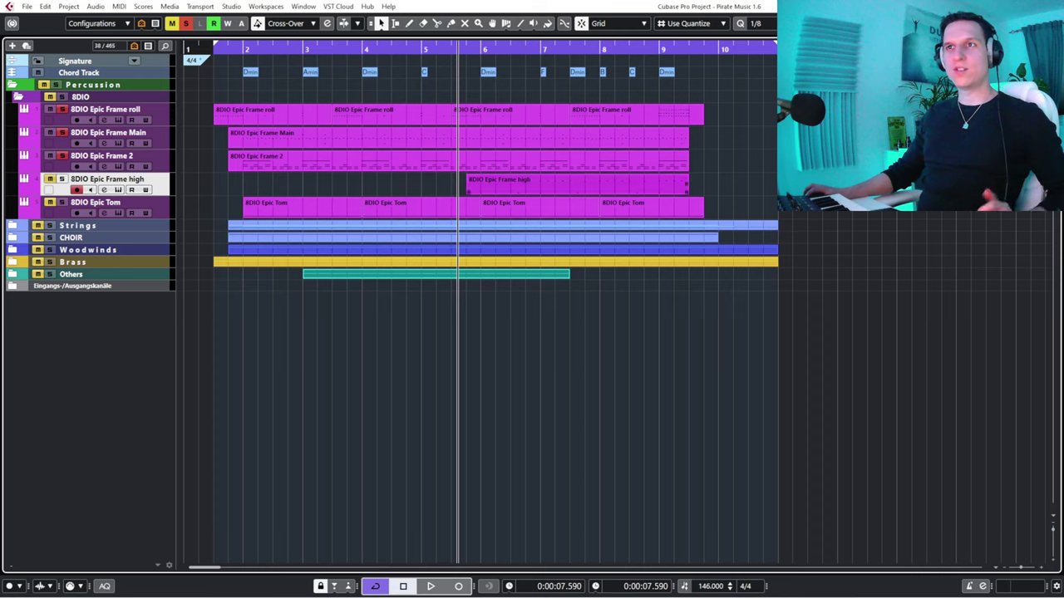
key(Up)
key(Down)
key(Down)
key(Up)
key(Up)
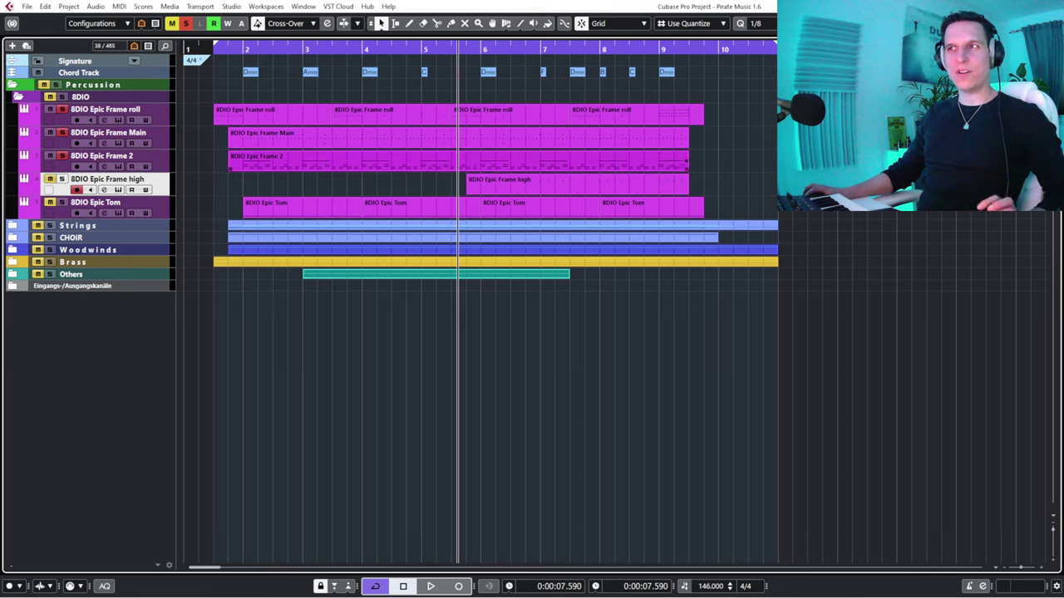
key(Down)
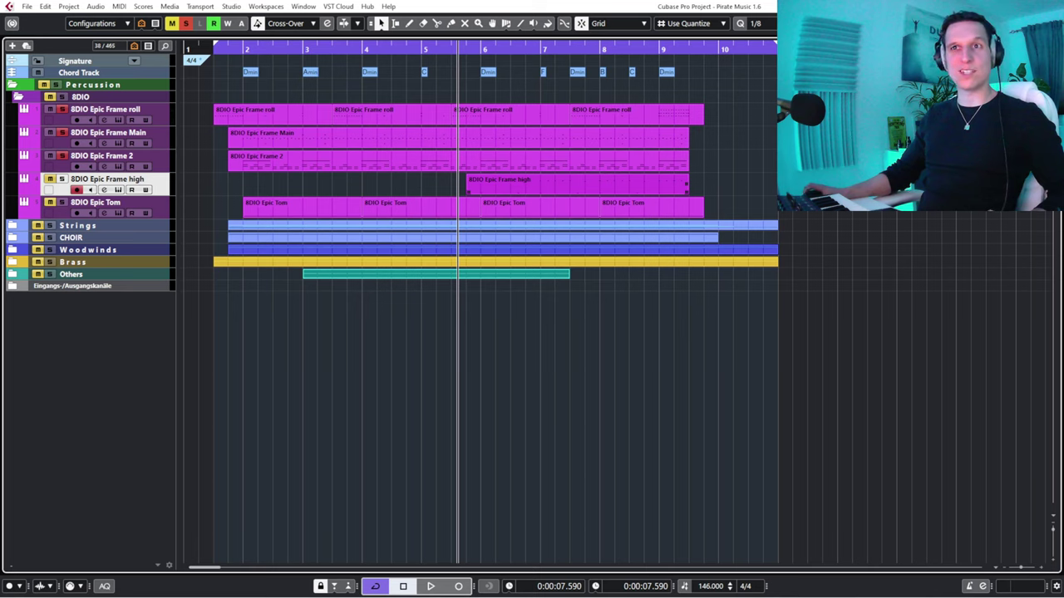
key(ctrl+shift+a)
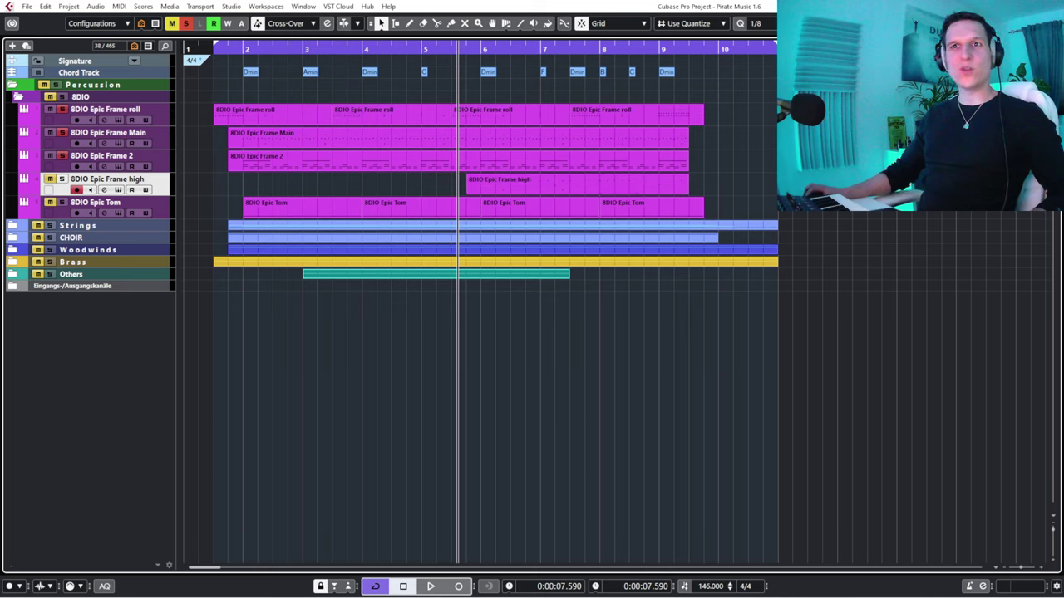
click(62, 179)
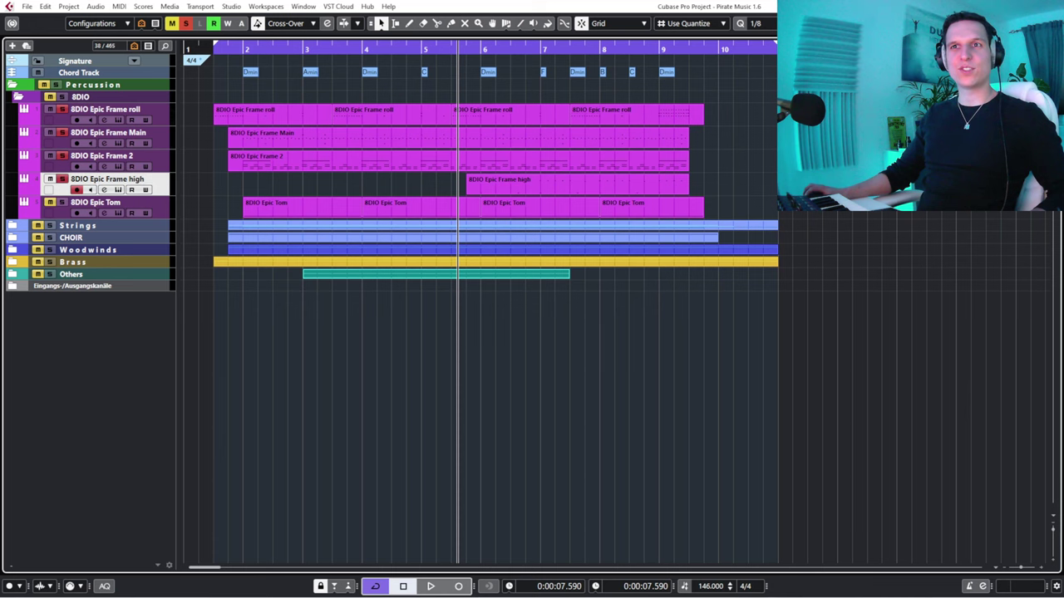
Select the 8DIO Epic Frame high clip and inspect its track's instrument settings before closing the instrument window.
click(548, 184)
click(574, 184)
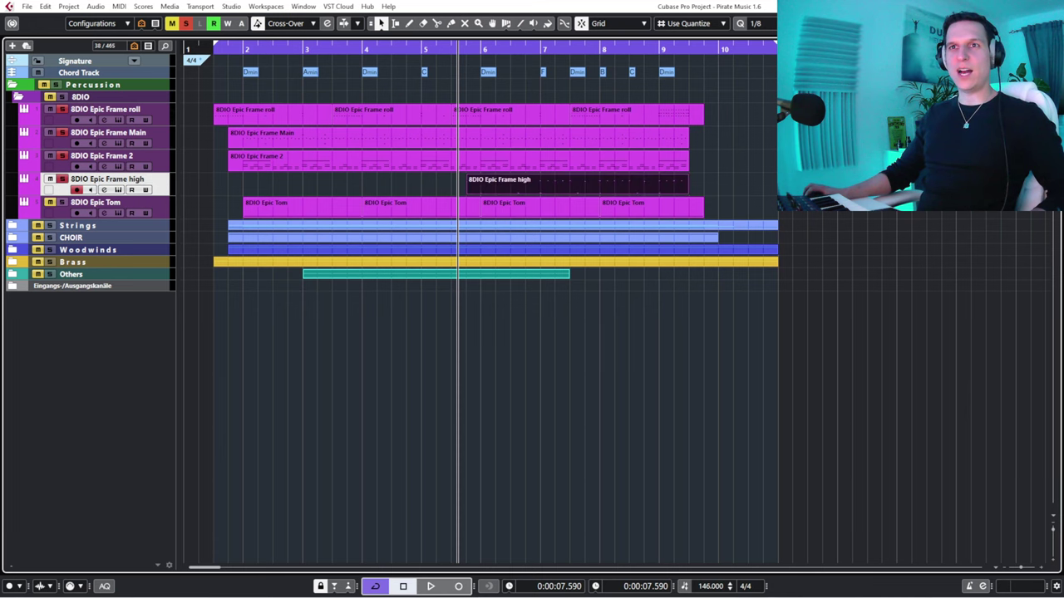
click(118, 191)
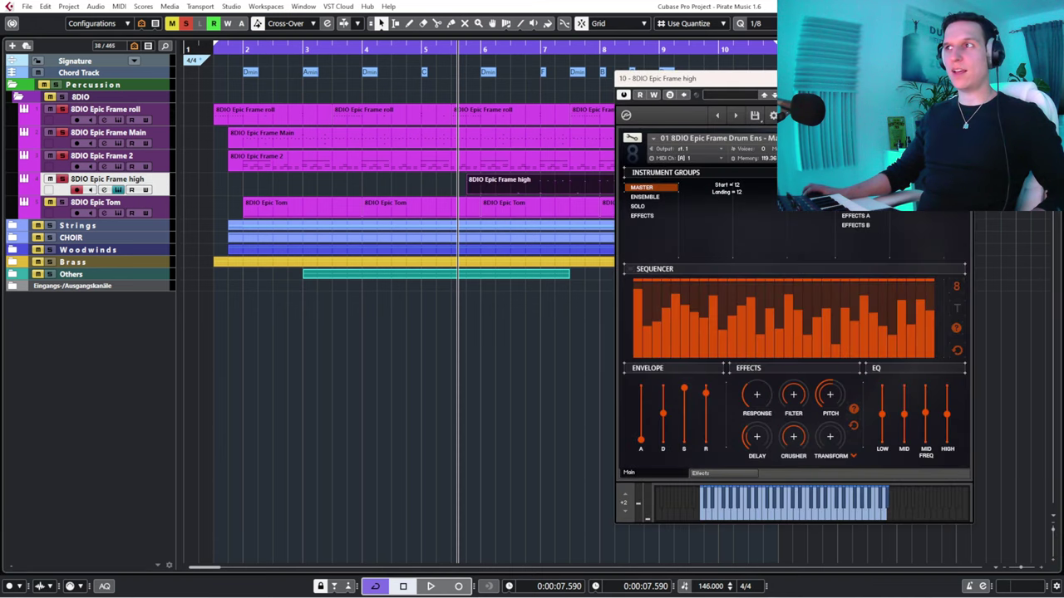
drag(765, 84, 243, 76)
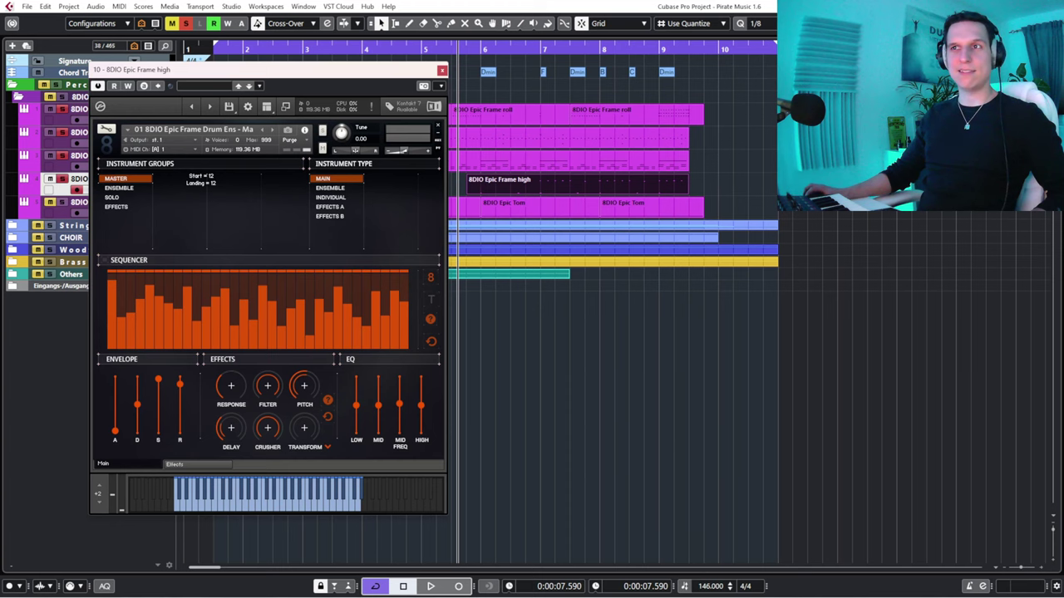
click(442, 71)
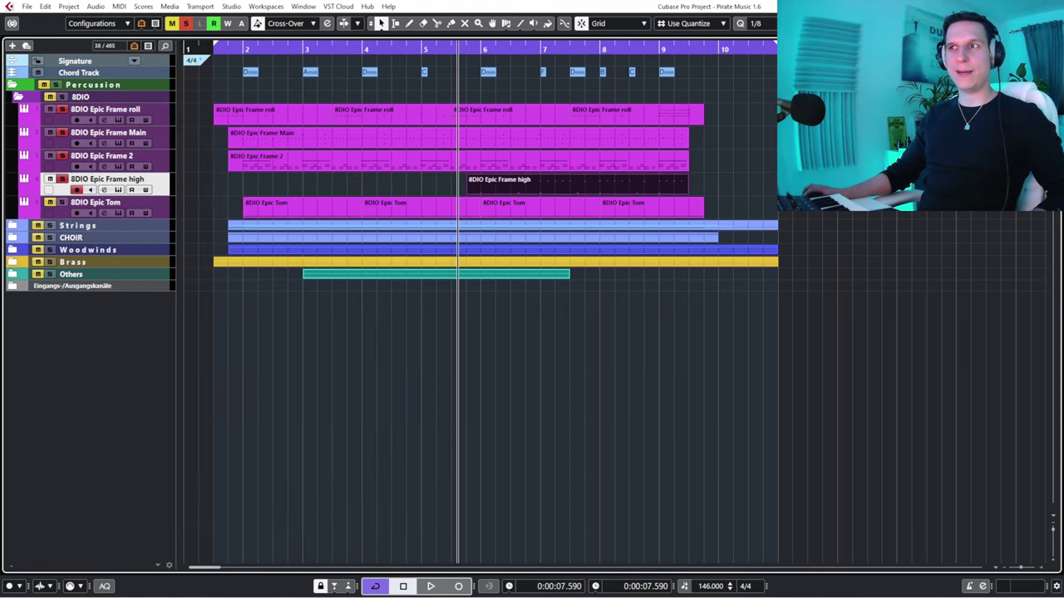
Show the Epic Frame high clip's notes, audition them with the soloed tracks from bar 6, and close the editor.
double_click(607, 185)
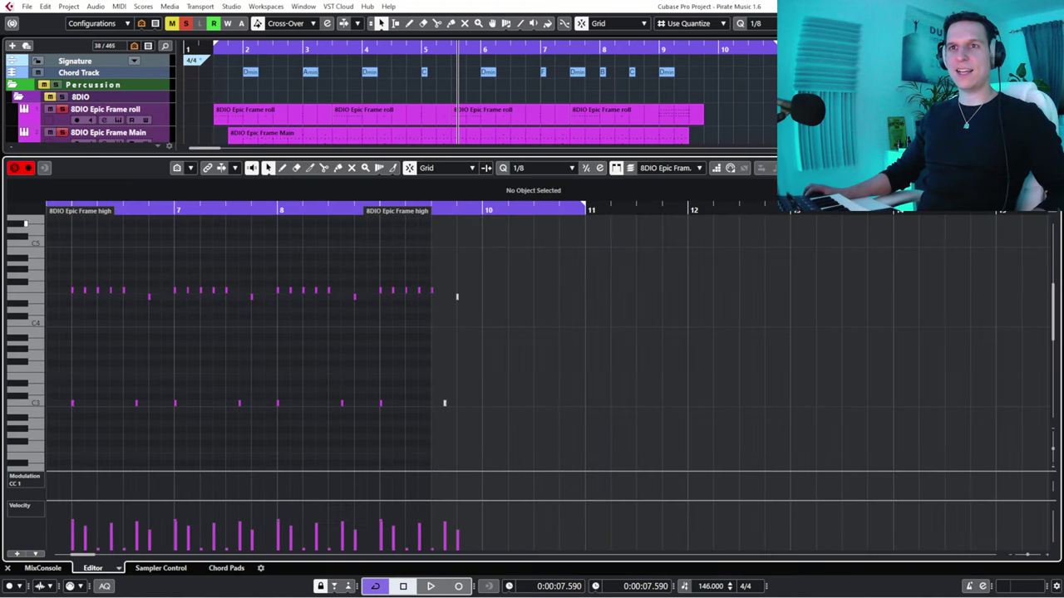
drag(48, 210, 74, 231)
key(space)
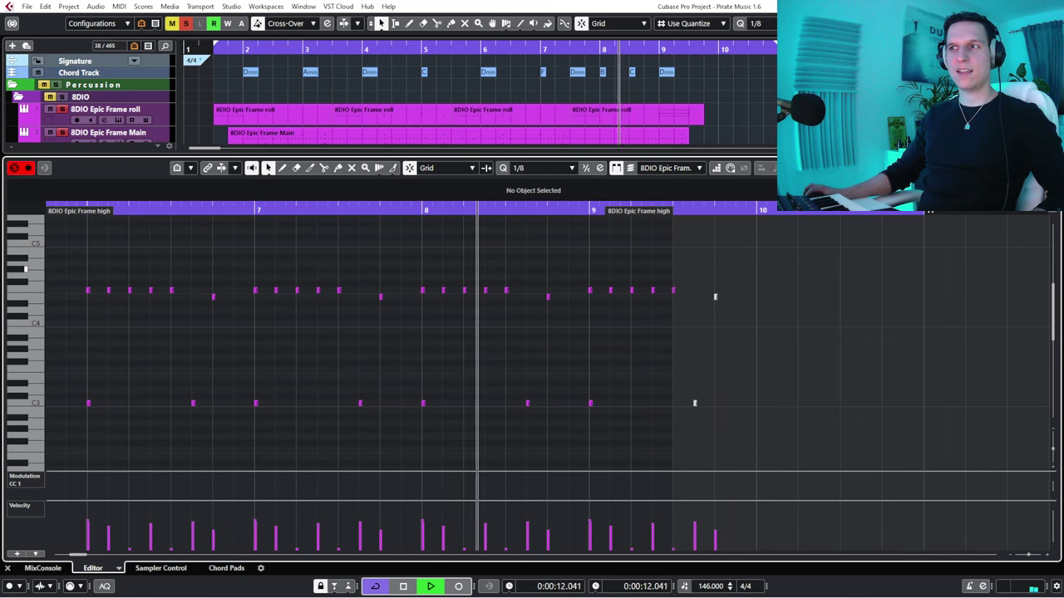
key(space)
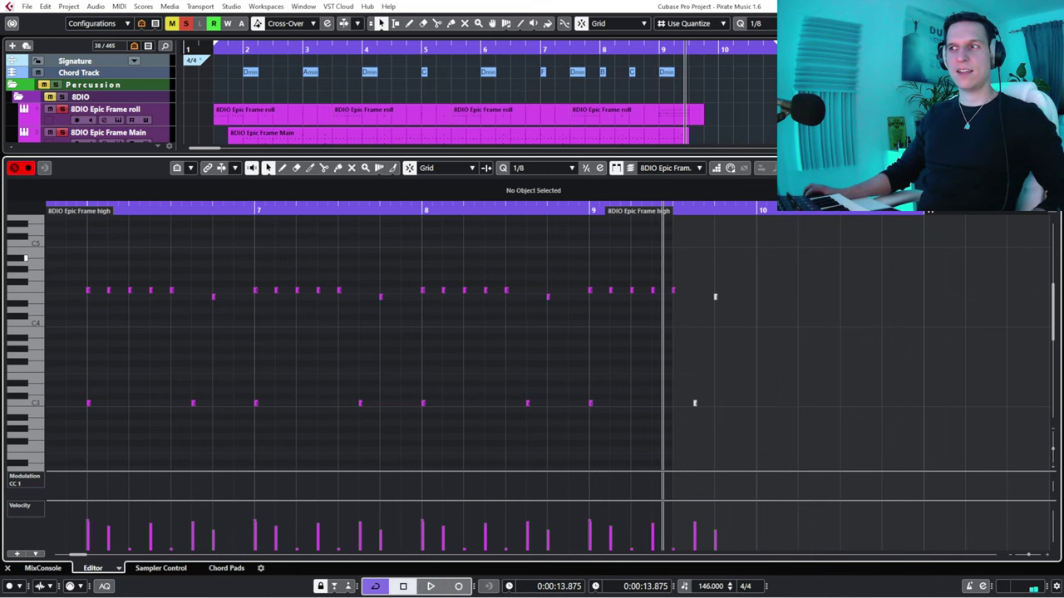
key(Return)
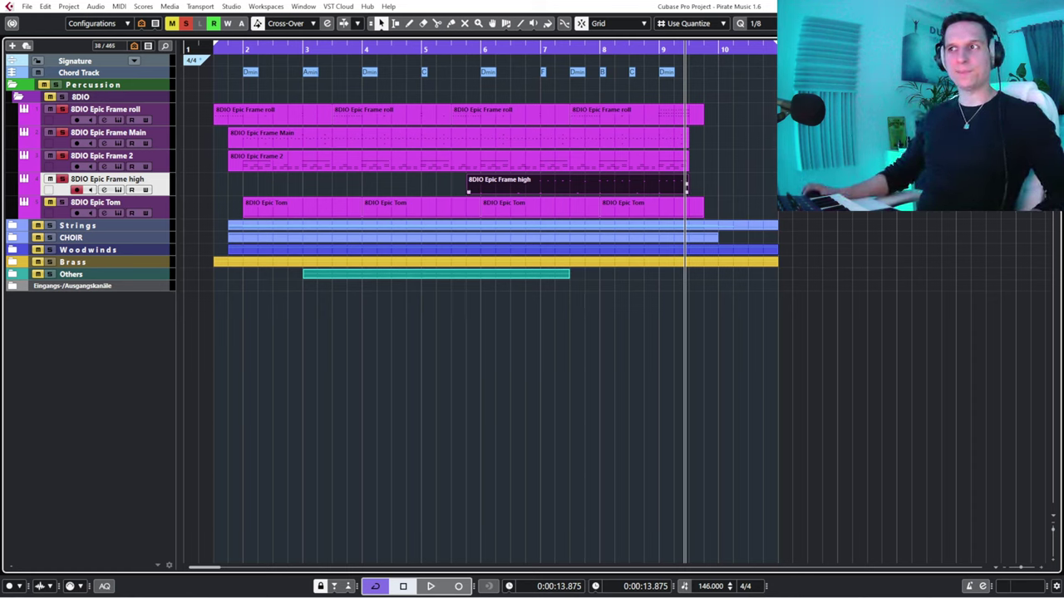
Audition the four soloed Epic Frame tracks together from the cycle start and clear the clip selection during playback.
click(217, 51)
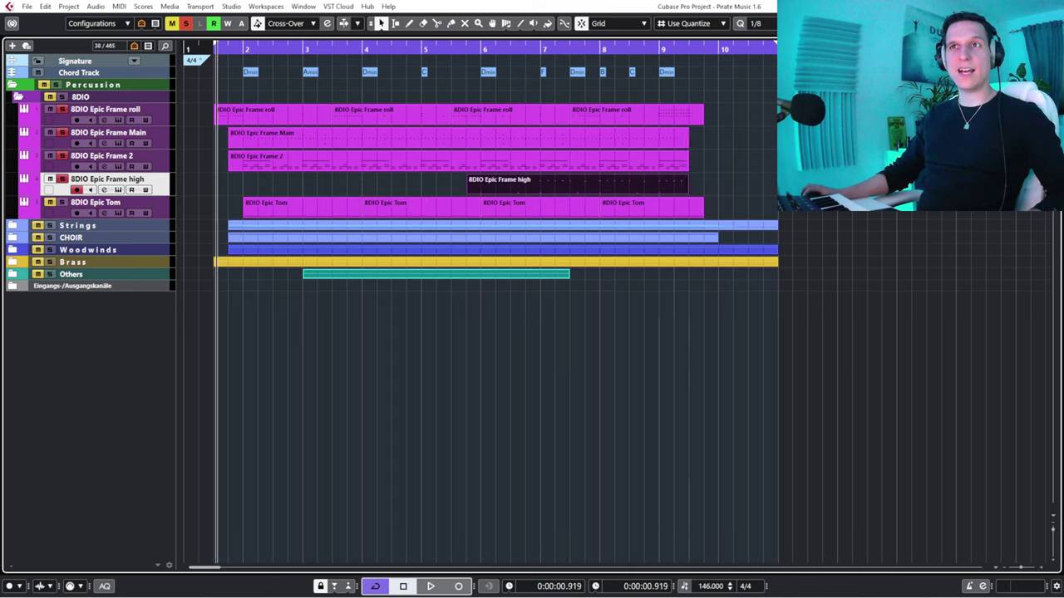
key(KP_1)
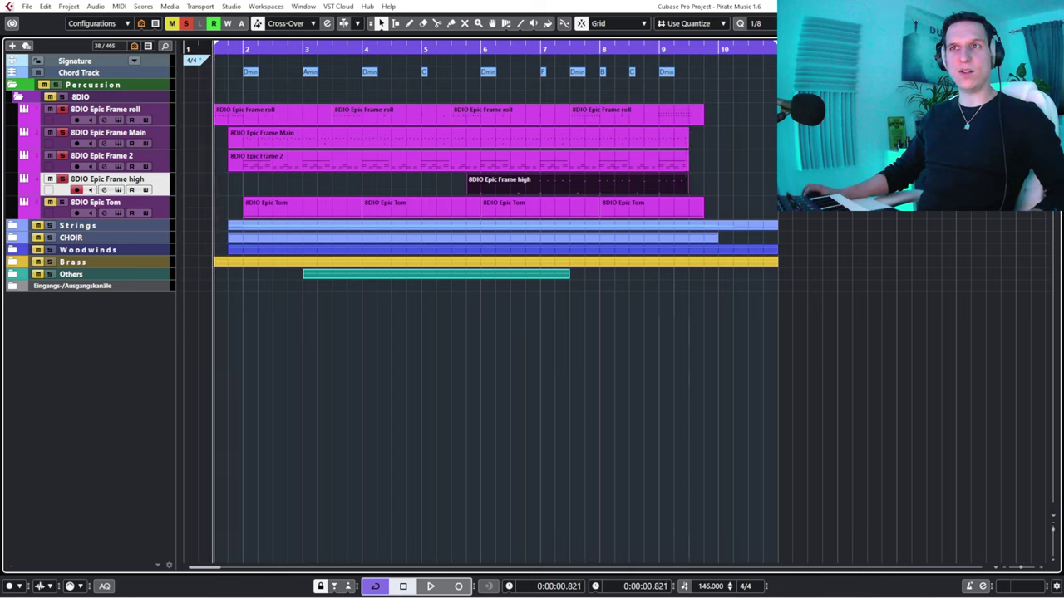
key(space)
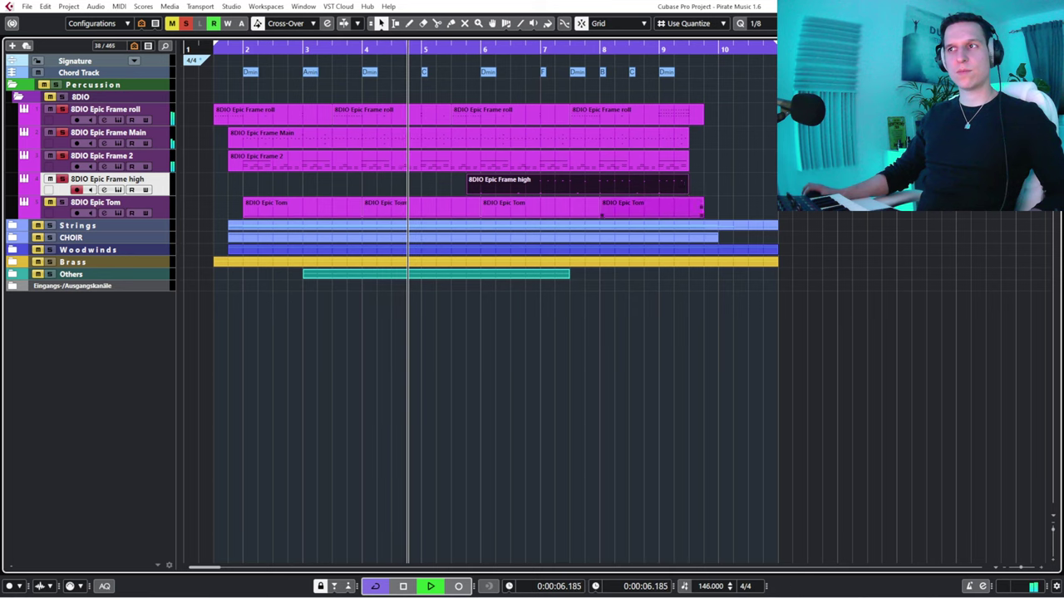
click(652, 349)
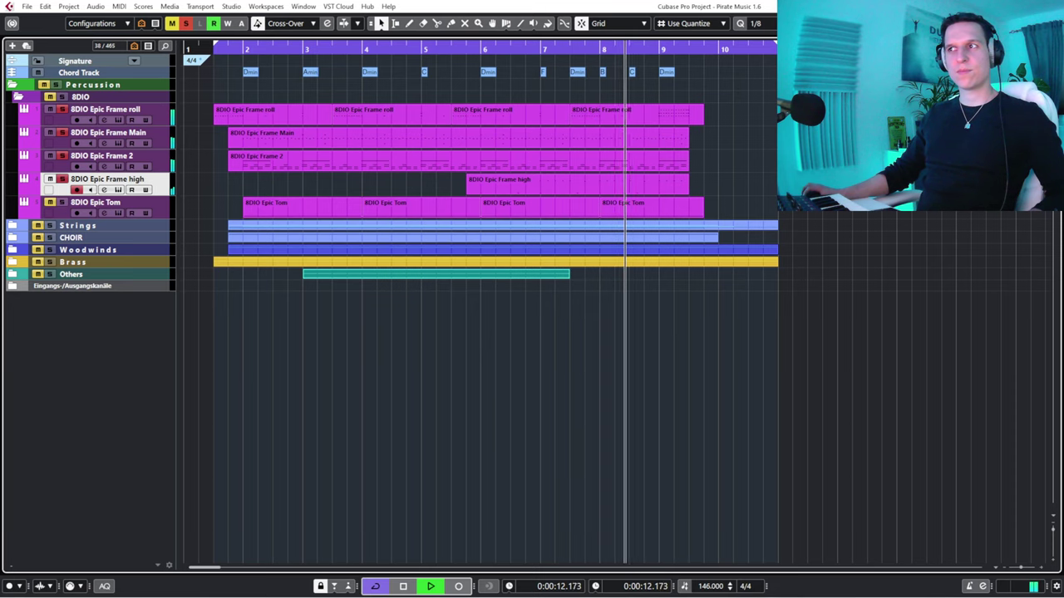
key(space)
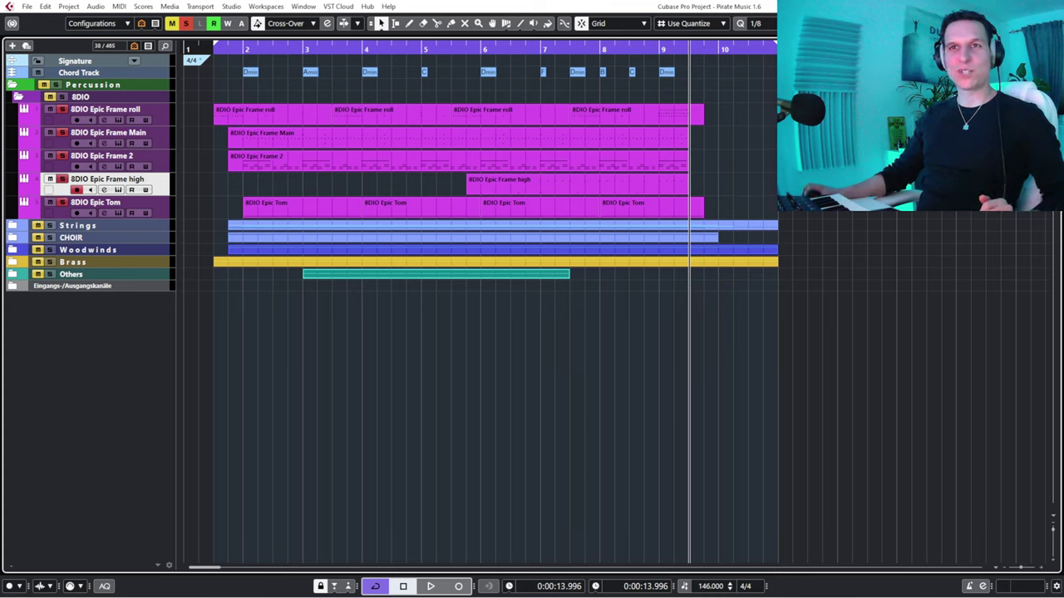
Select the 8DIO Epic Tom track and inspect its instrument settings, then close the instrument window.
key(Down)
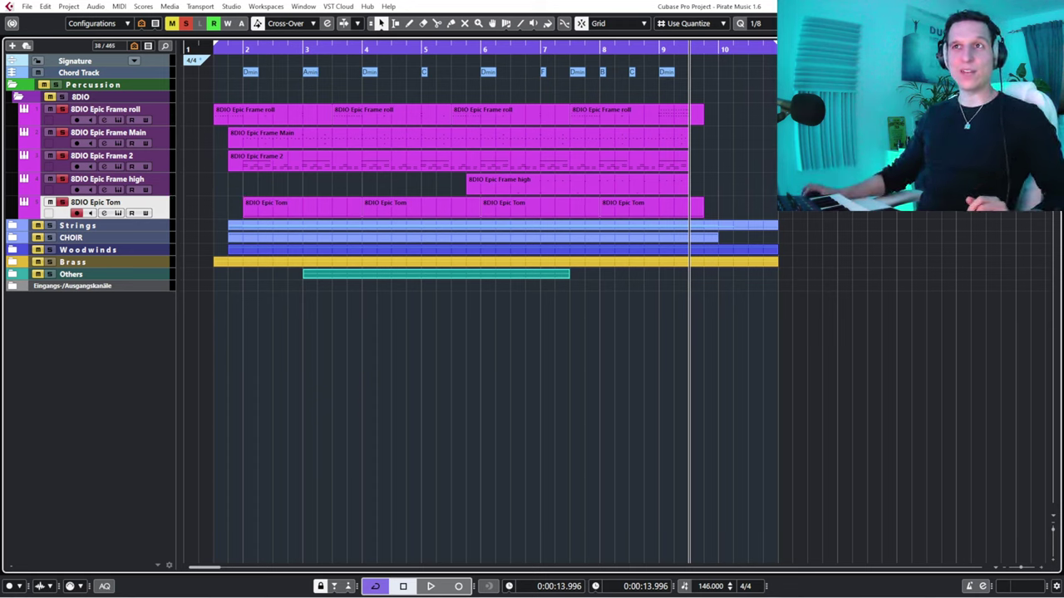
key(KP_1)
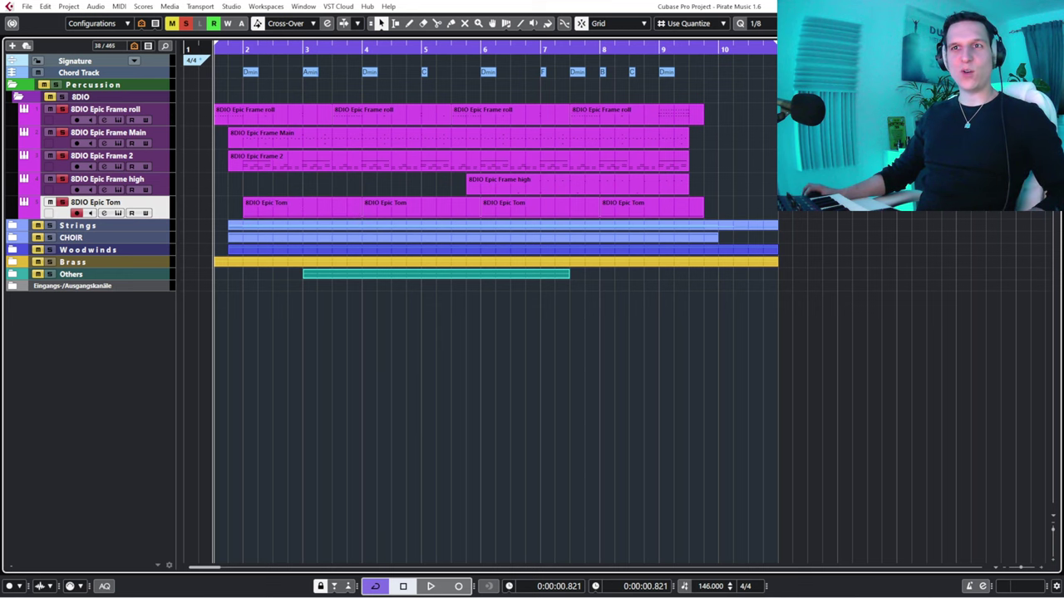
click(118, 213)
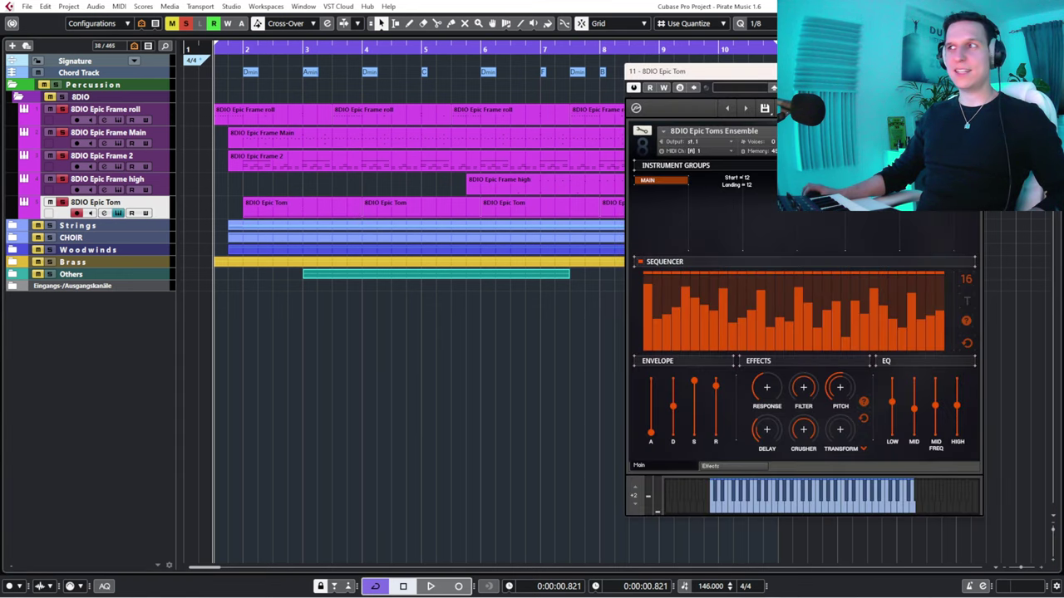
drag(823, 74, 356, 95)
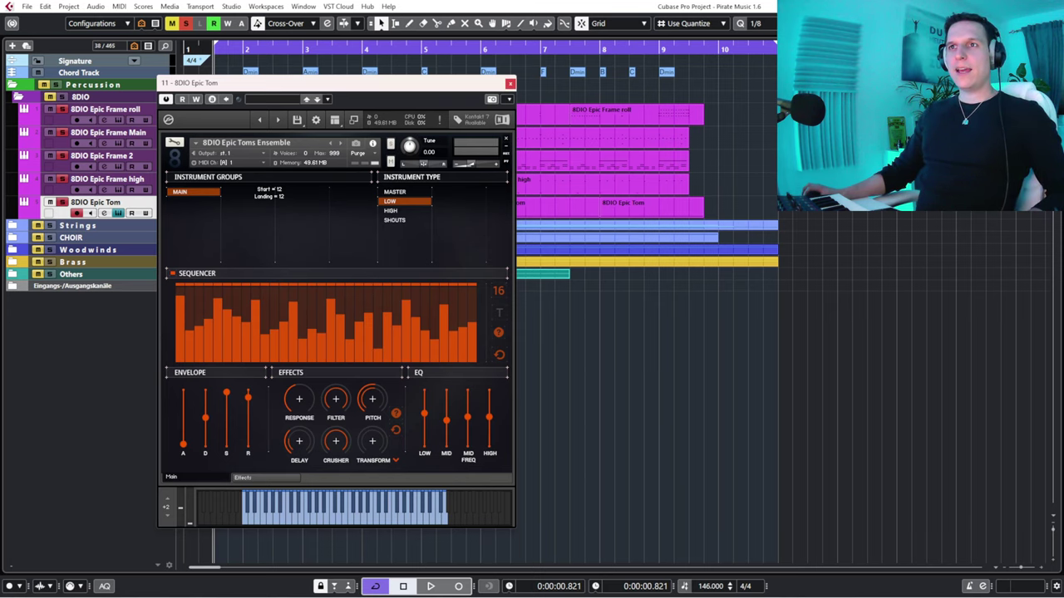
click(510, 84)
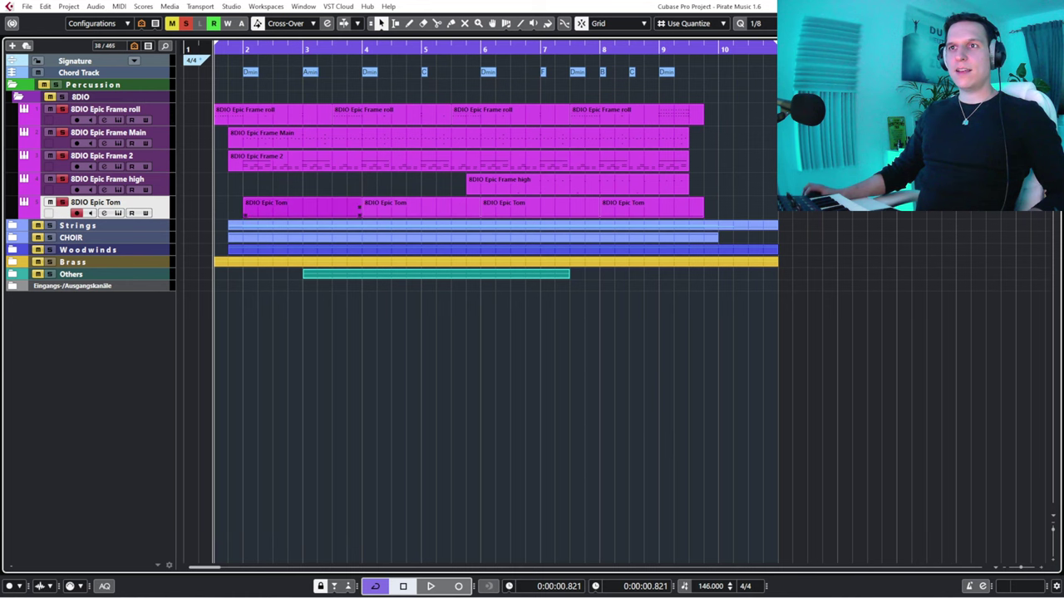
Show the first 8DIO Epic Tom clip's notes, audition them with the soloed tracks from bar 2, and close the editor.
double_click(303, 208)
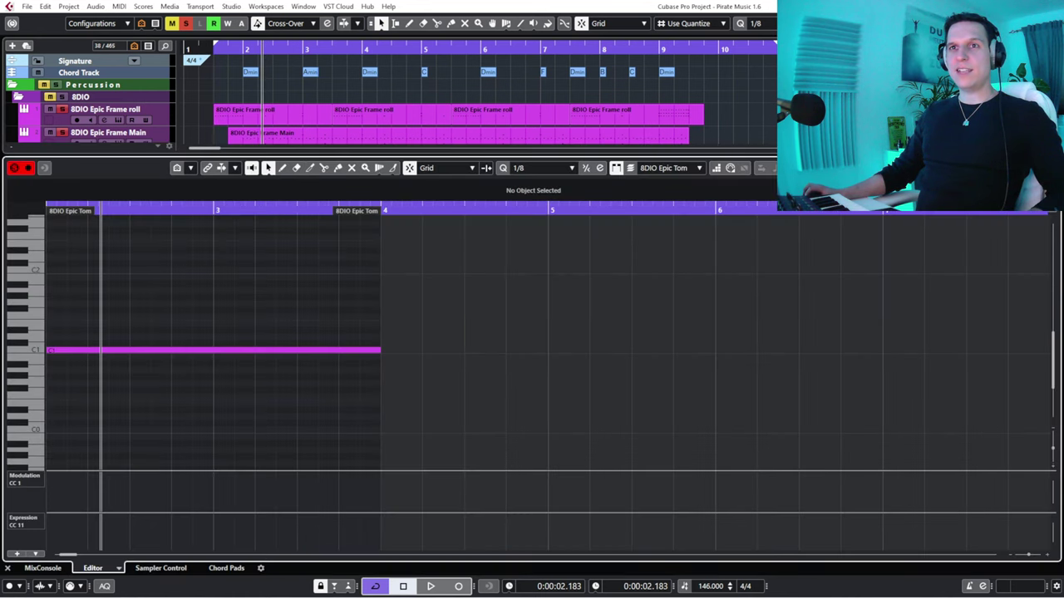
drag(101, 210, 26, 229)
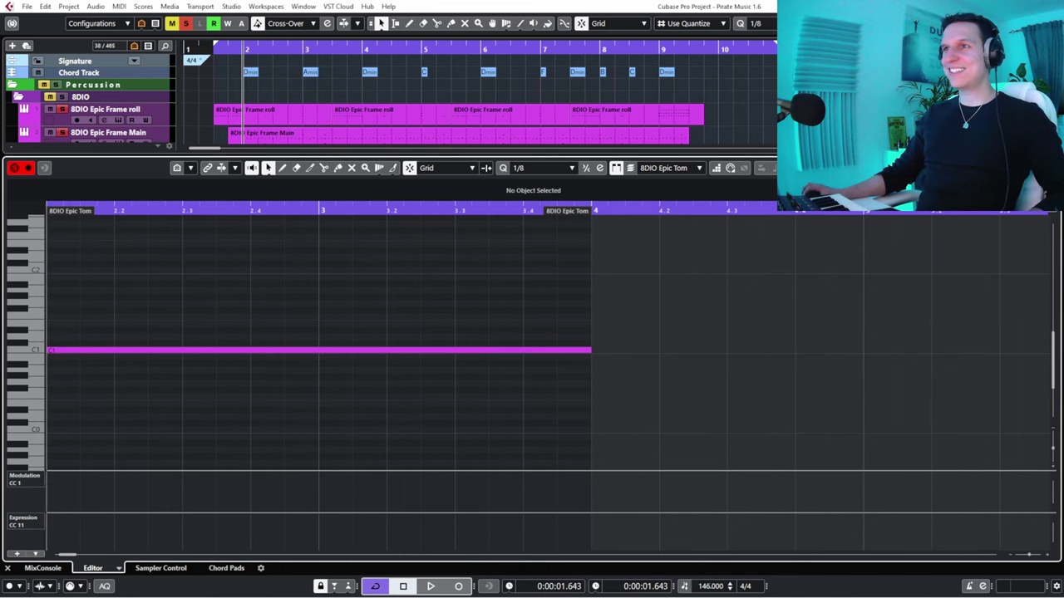
key(Return)
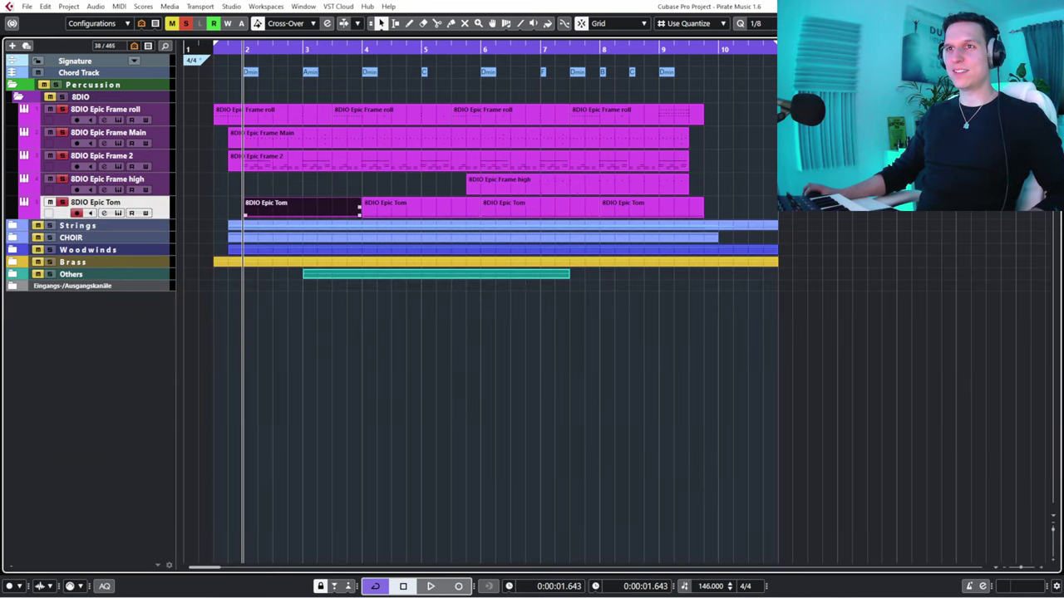
key(Return)
drag(109, 211, 45, 210)
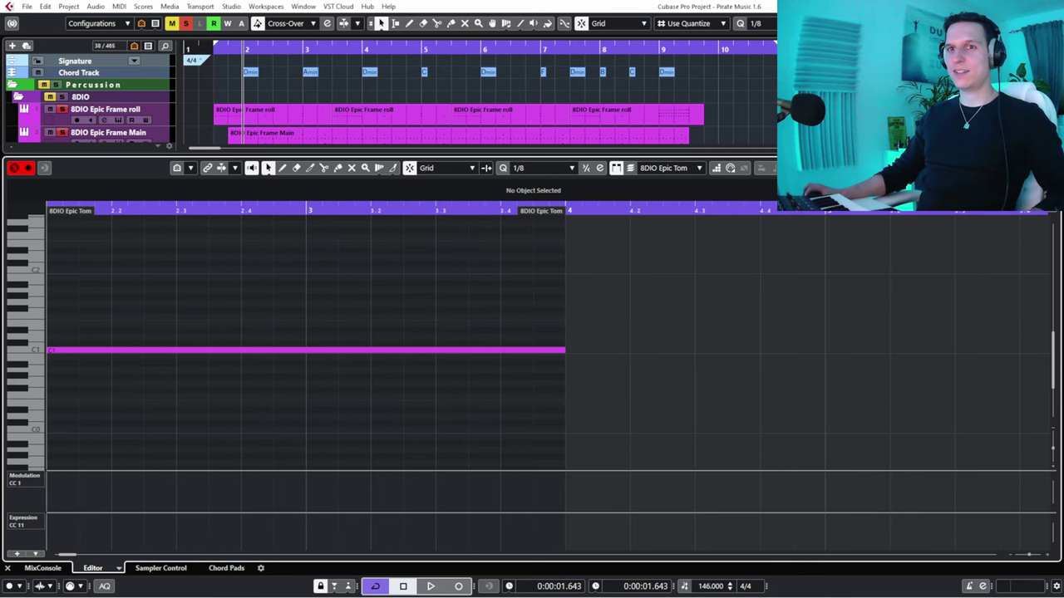
key(space)
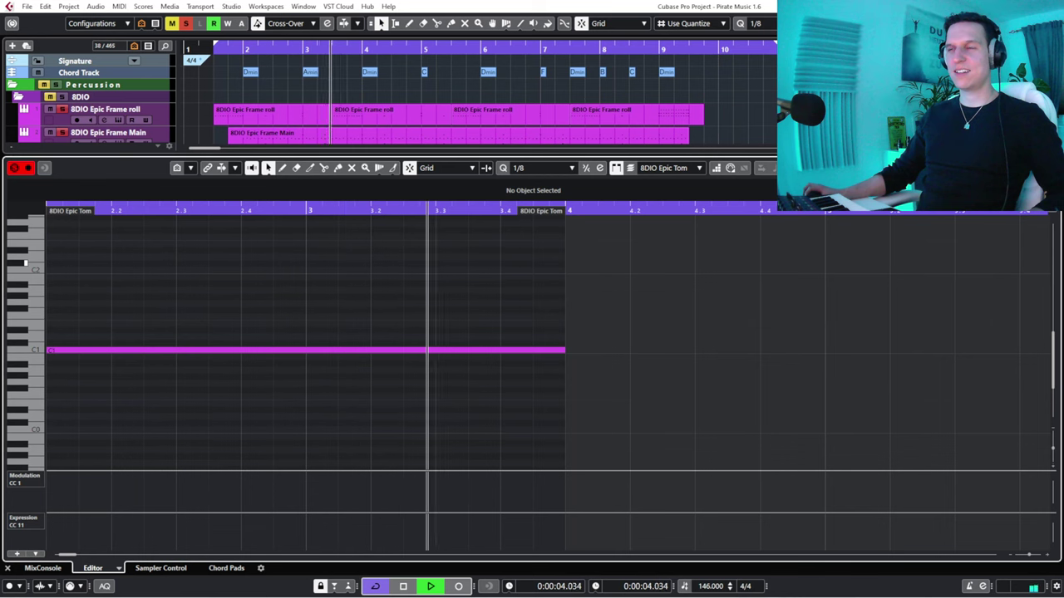
key(space)
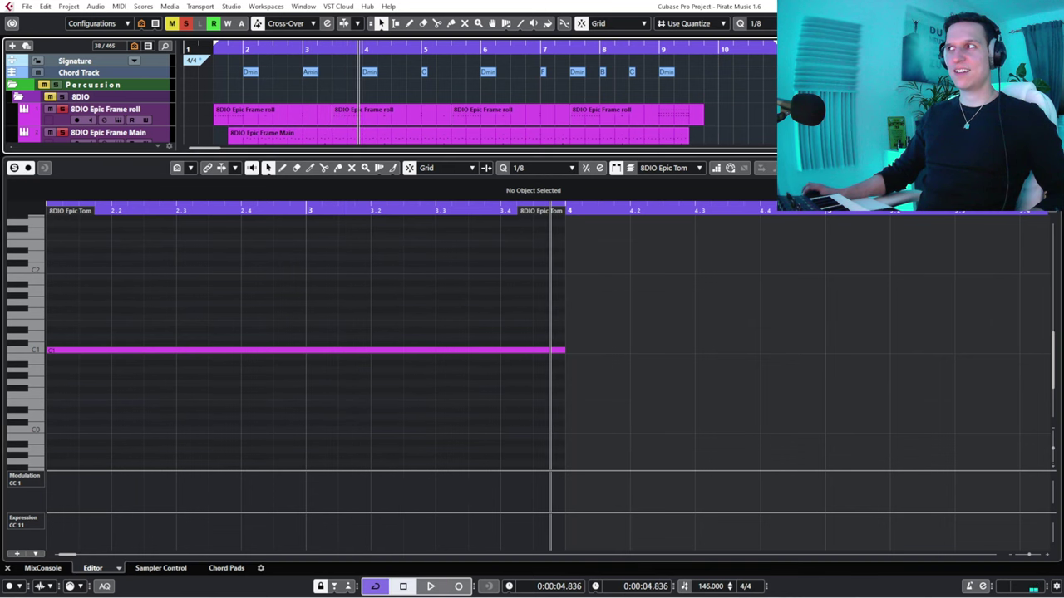
key(Return)
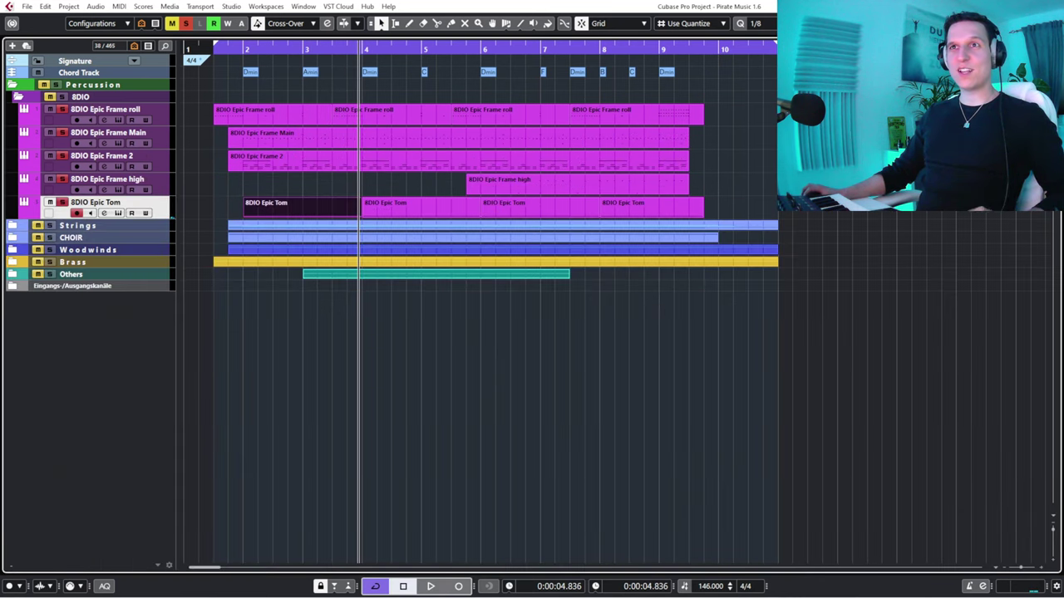
Solo only the 8DIO Epic Tom track and audition it on its own.
key(s)
key(s)
key(space)
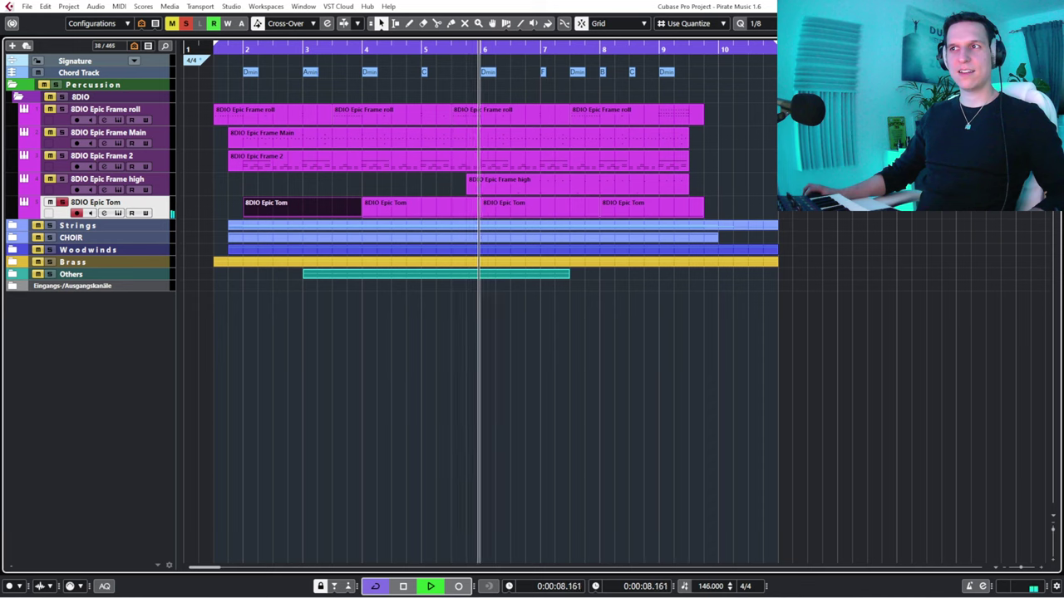
key(space)
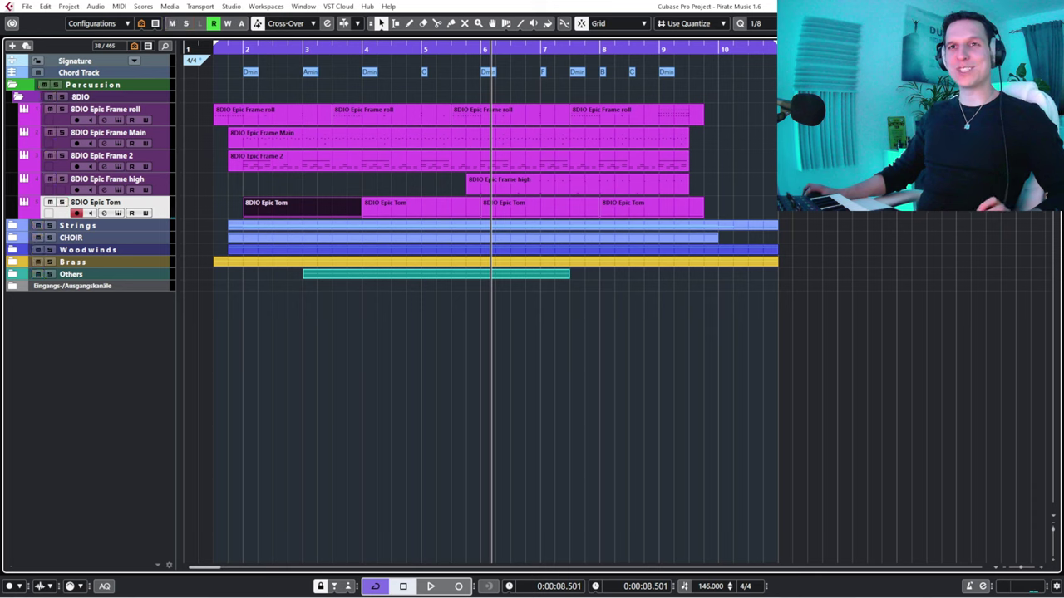
Clear the solo, mute the 8DIO Epic Tom track, and briefly play the project from the cycle start with no clip selected.
key(s)
key(1)
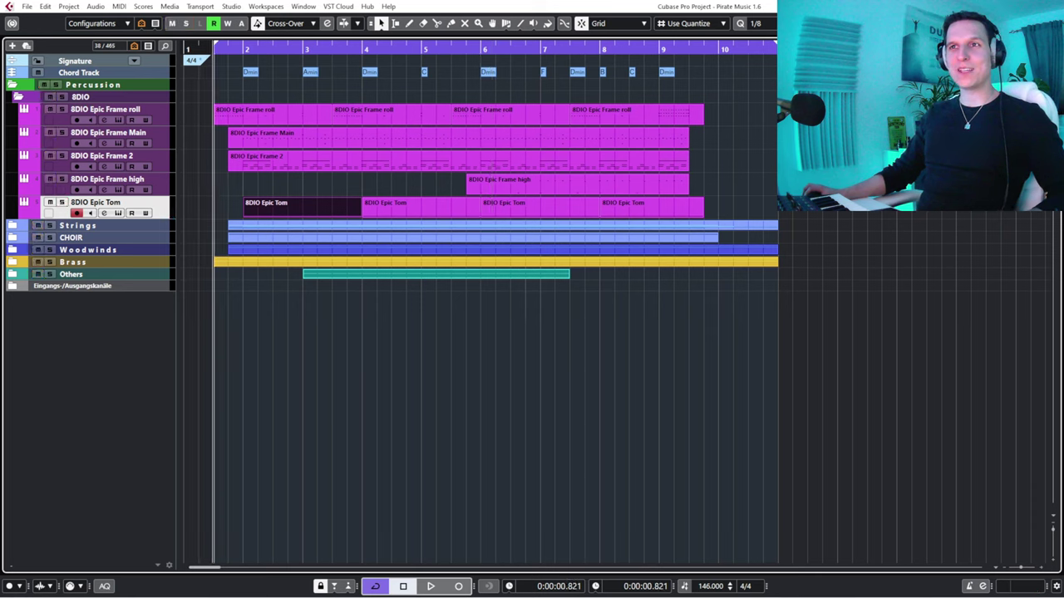
key(m)
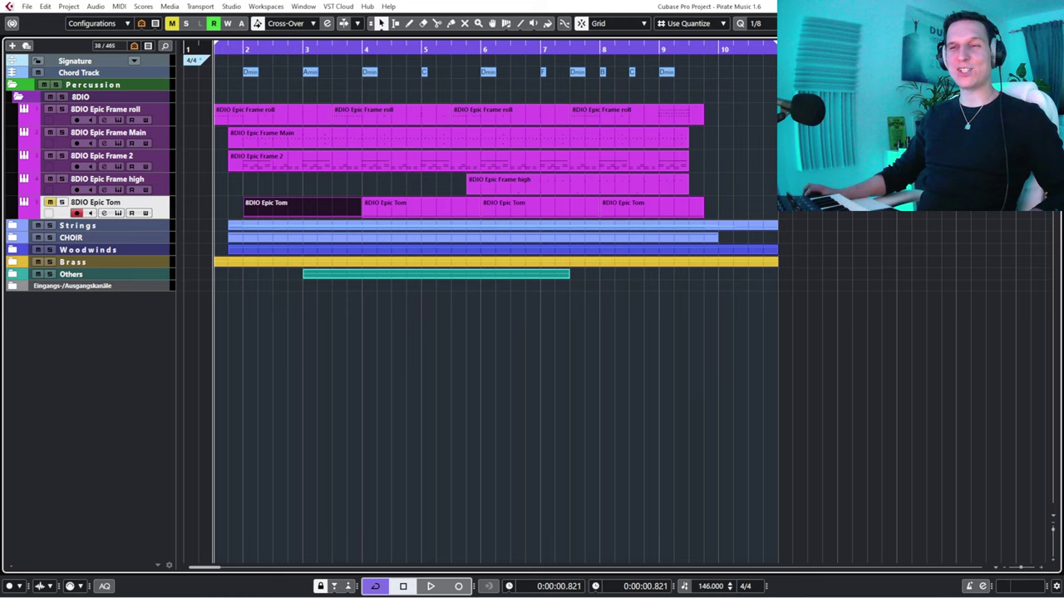
click(399, 184)
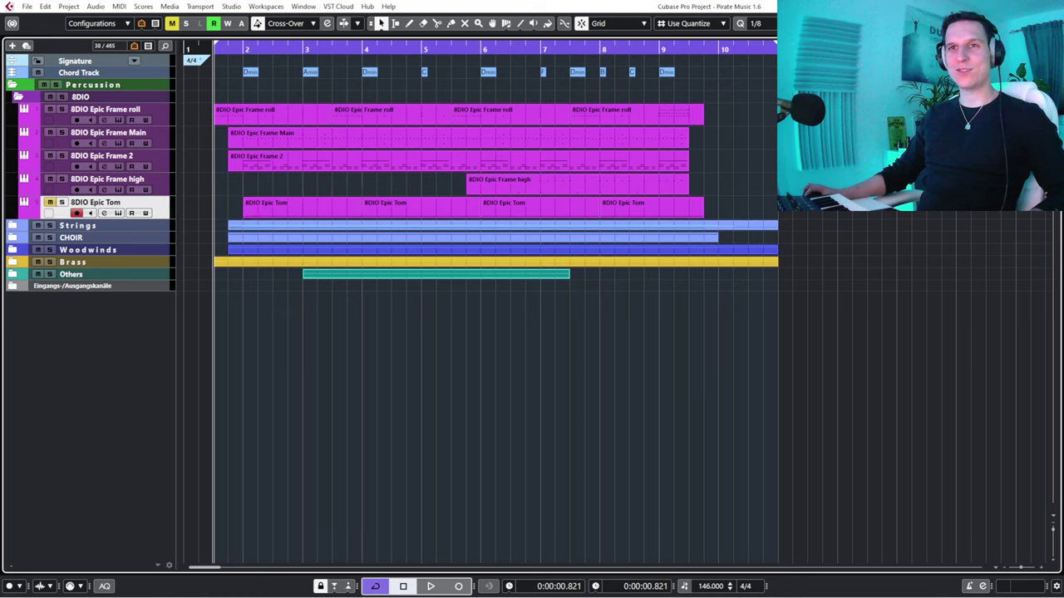
key(space)
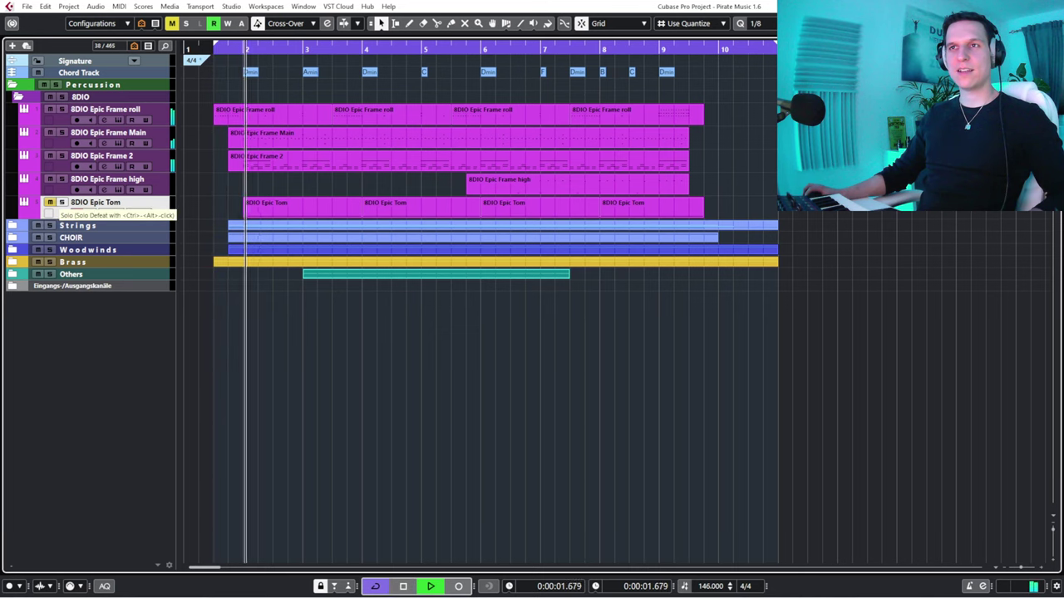
key(space)
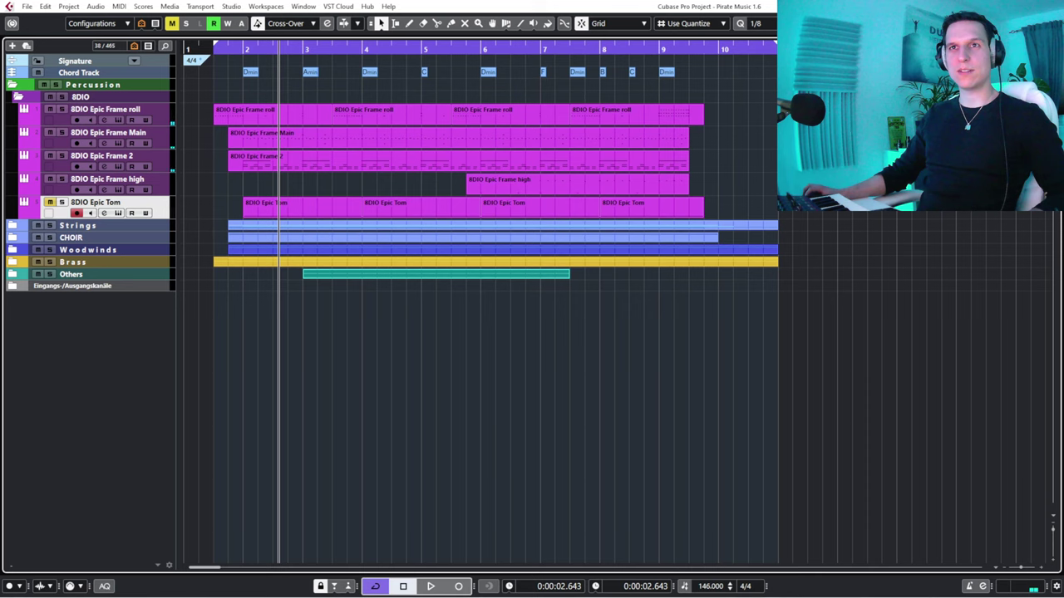
Solo the four Epic Frame tracks and audition them, adding the 8DIO Epic Tom to the solo during playback.
click(61, 109)
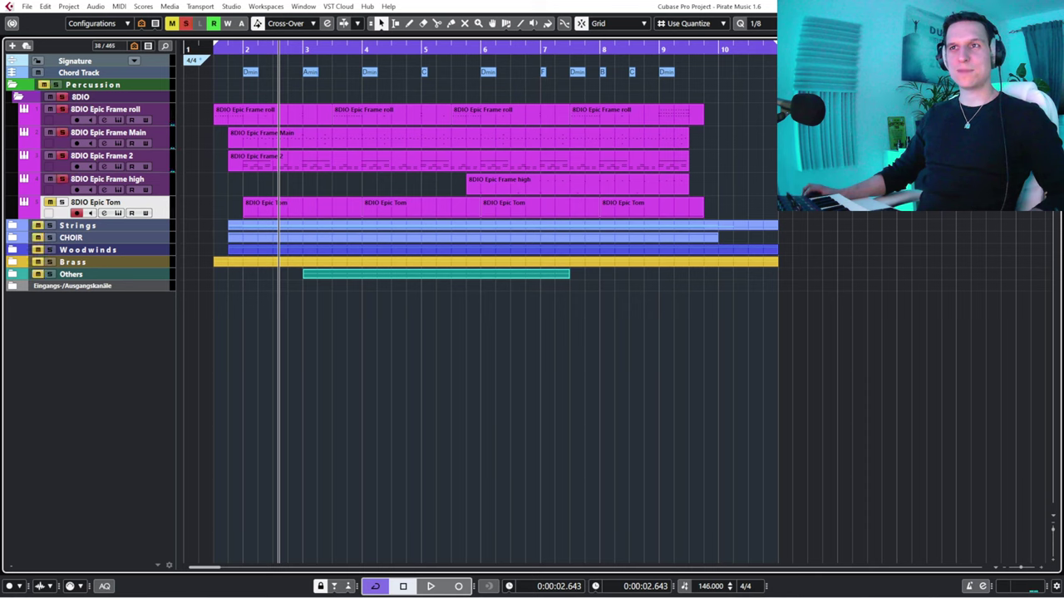
key(space)
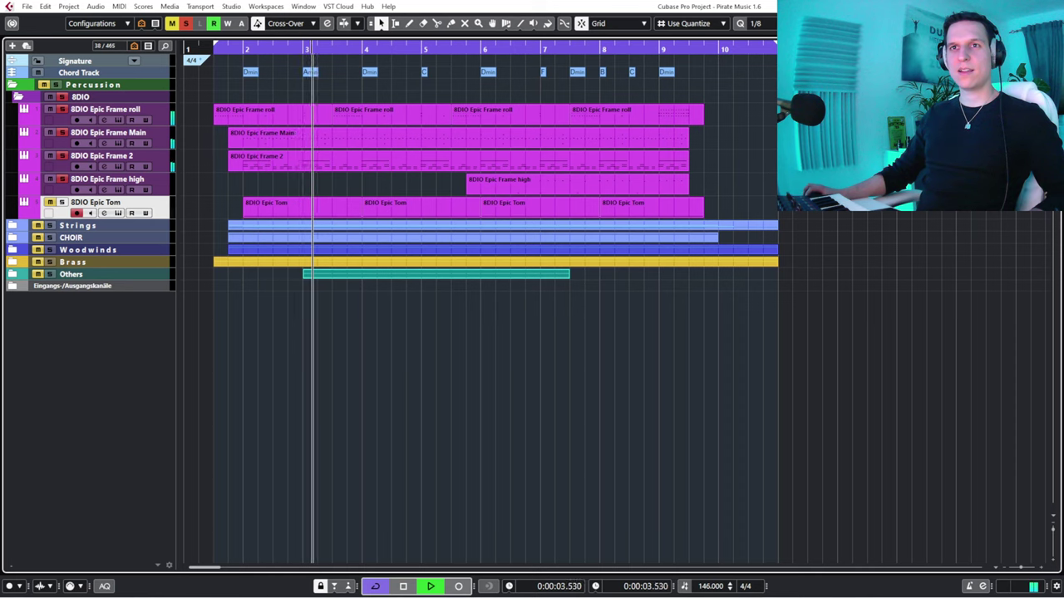
click(61, 202)
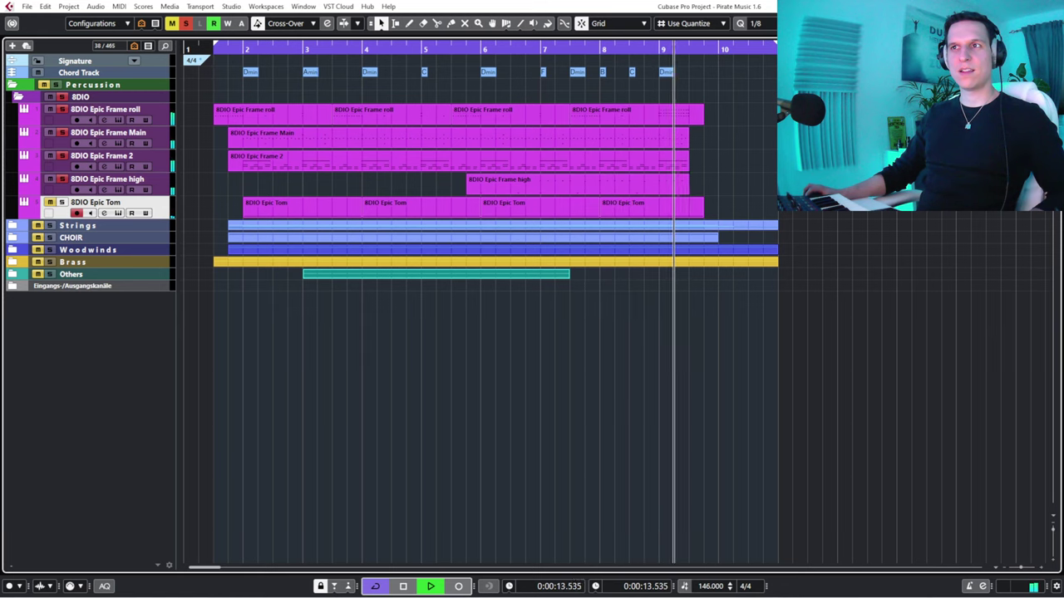
key(space)
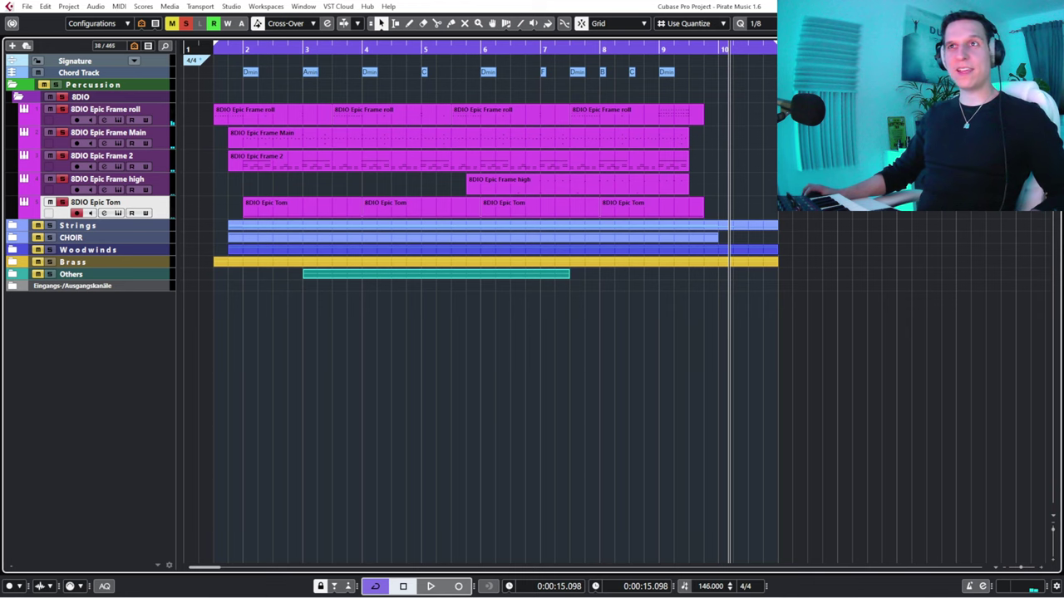
Replay the percussion from just before bar 2, comparing the Epic Frame tracks with and without the 8DIO Epic Tom.
drag(323, 51, 233, 48)
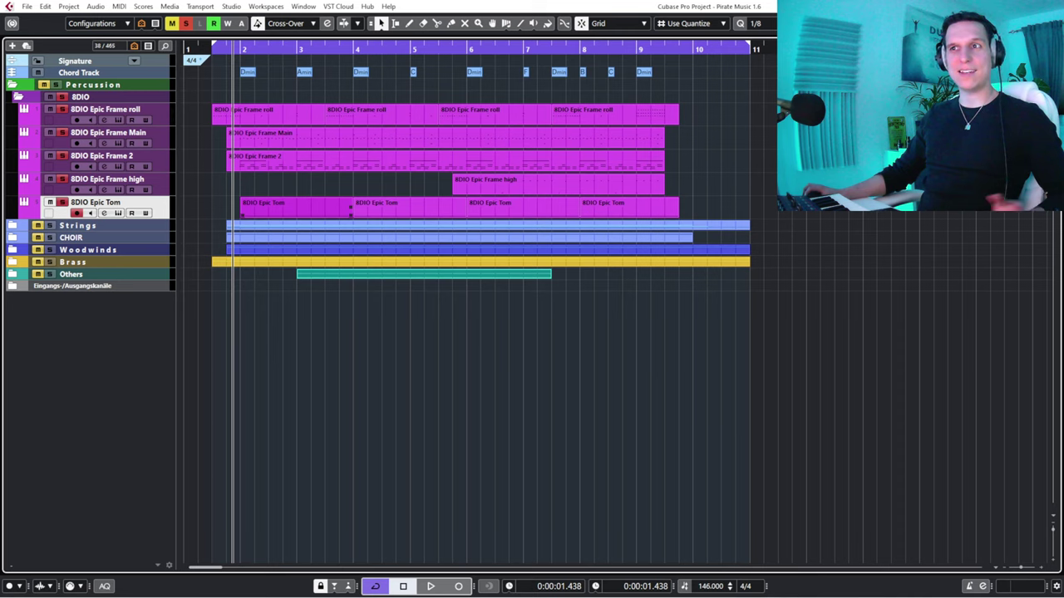
key(space)
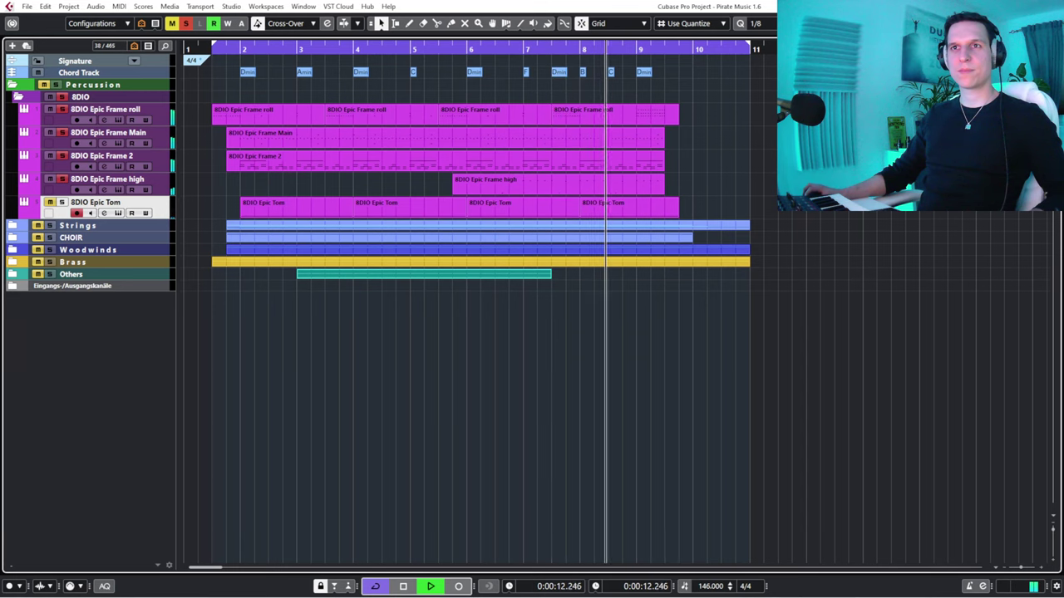
key(space)
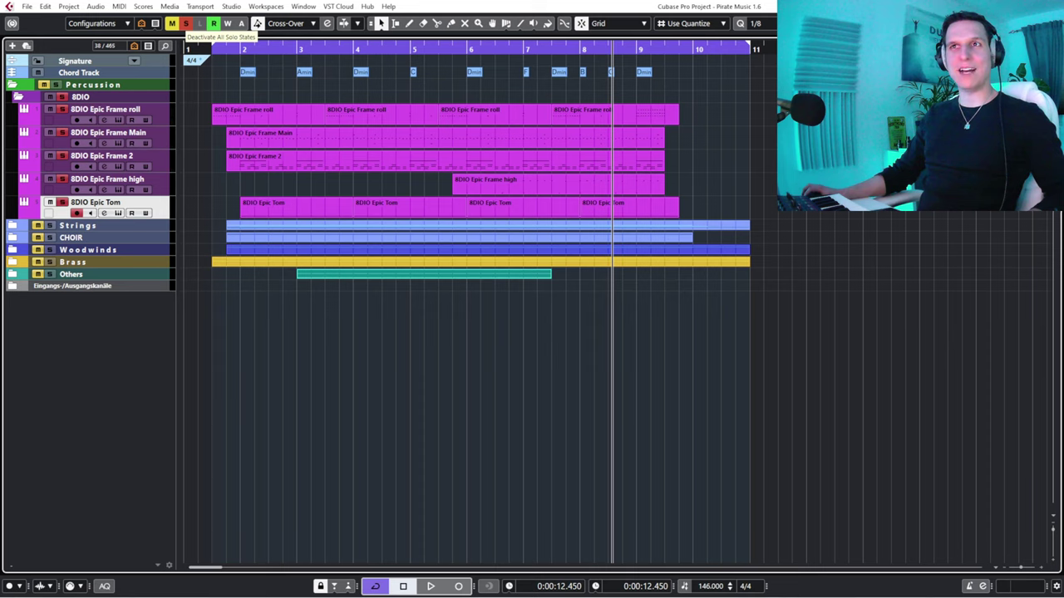
Deactivate all solo and mute states, and expand the Strings folder and its Pacific subfolder to show the tracks.
click(185, 23)
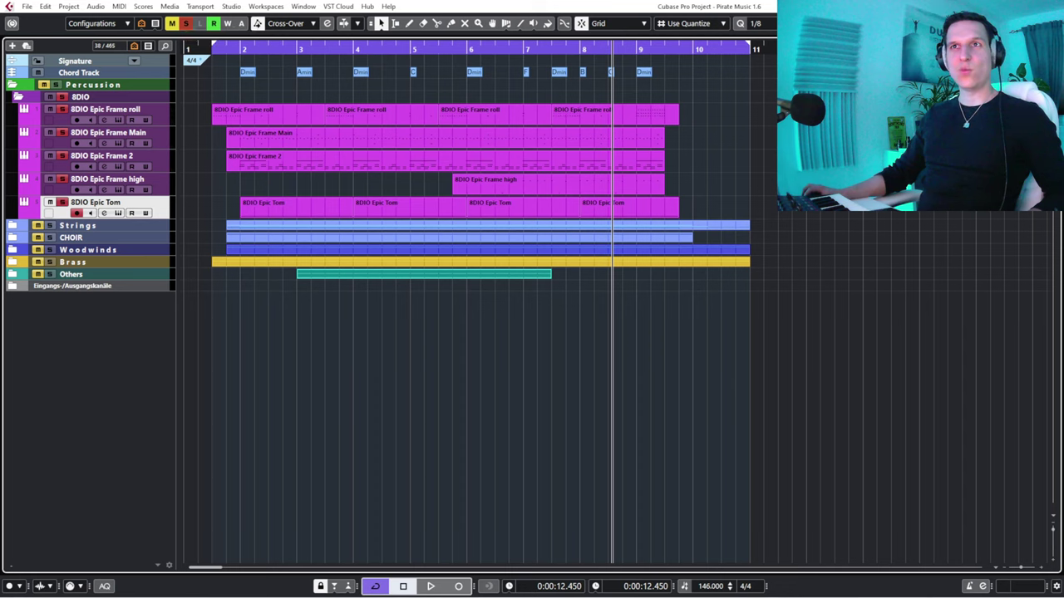
key(m)
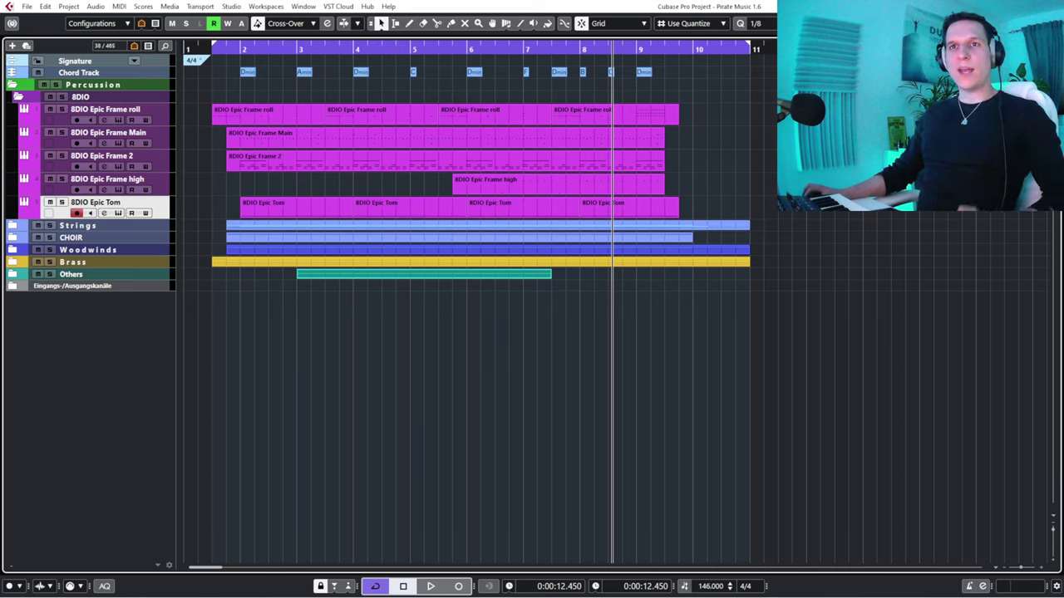
click(12, 225)
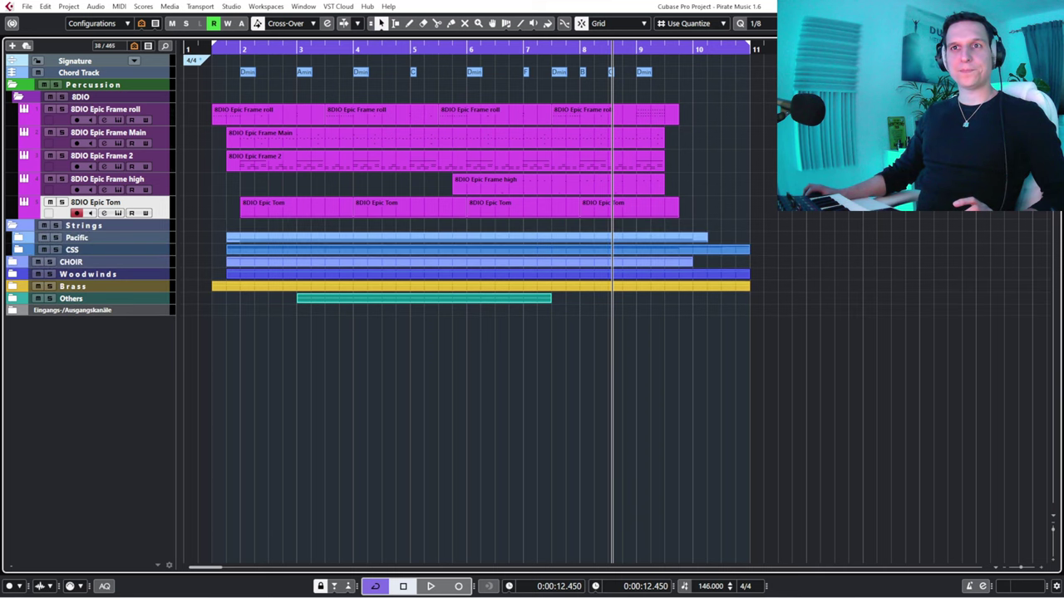
click(18, 237)
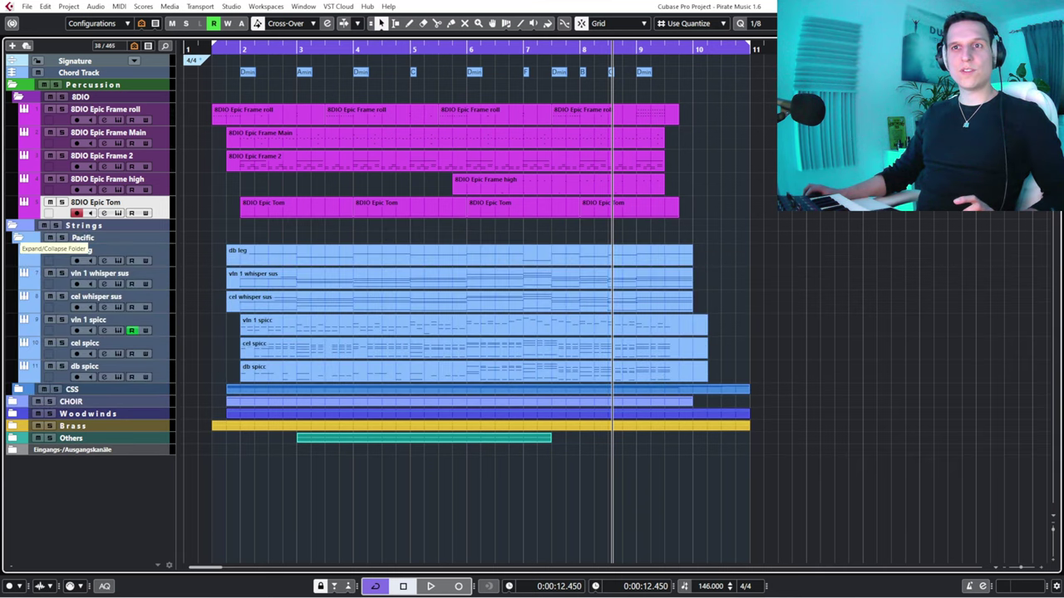
Return the playhead to the cycle start and open the cel whisper sus clip in the Key Editor.
click(81, 250)
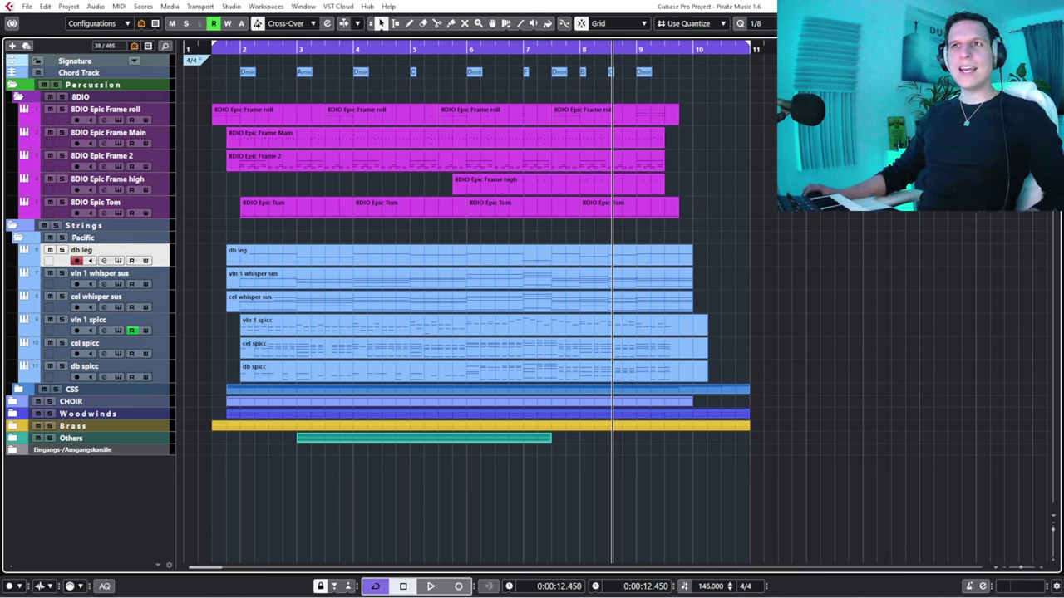
key(KP_1)
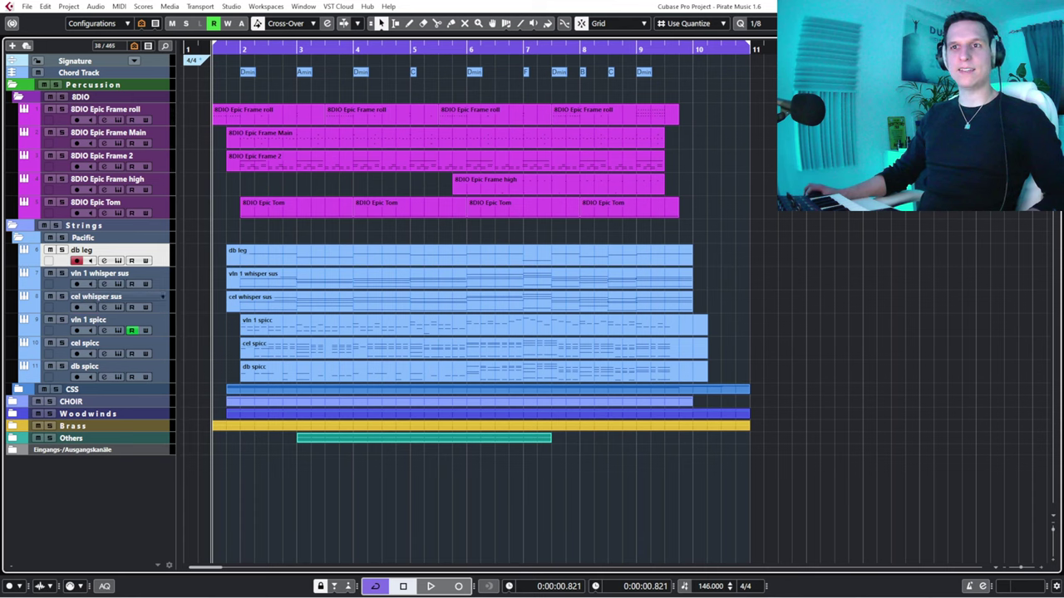
click(100, 297)
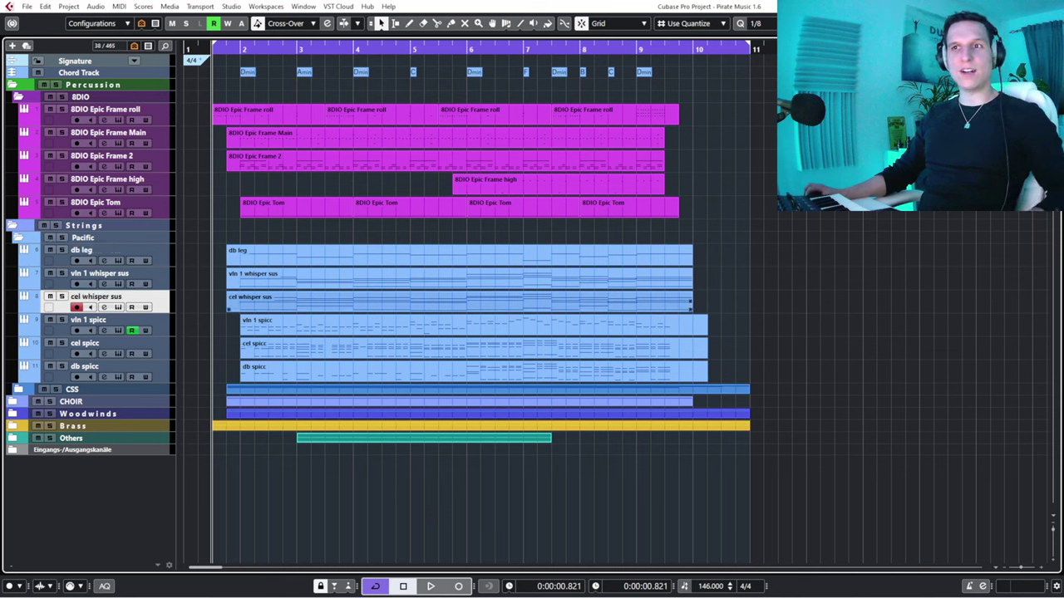
click(333, 302)
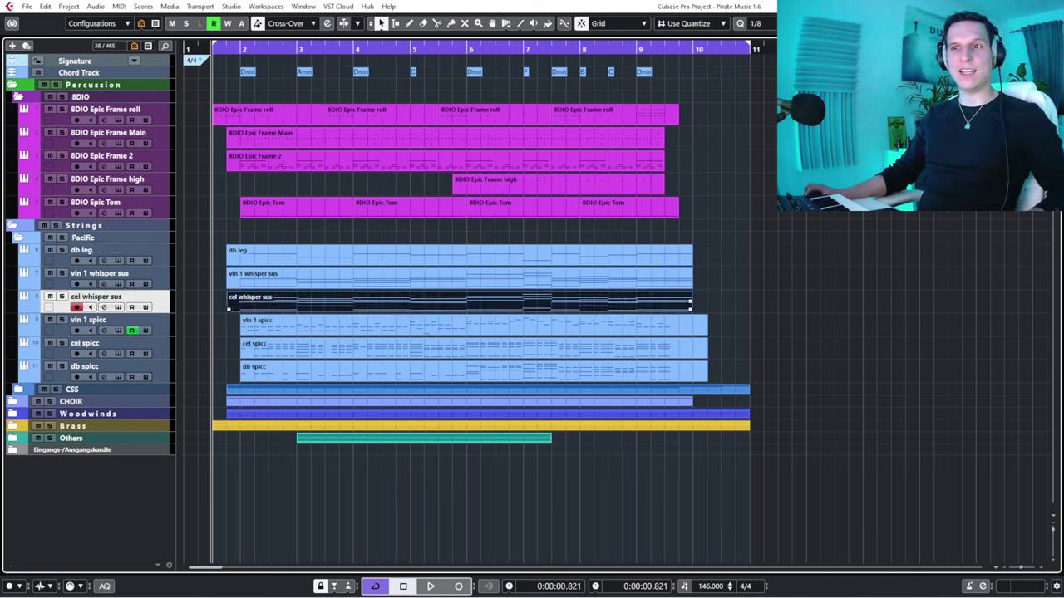
double_click(366, 300)
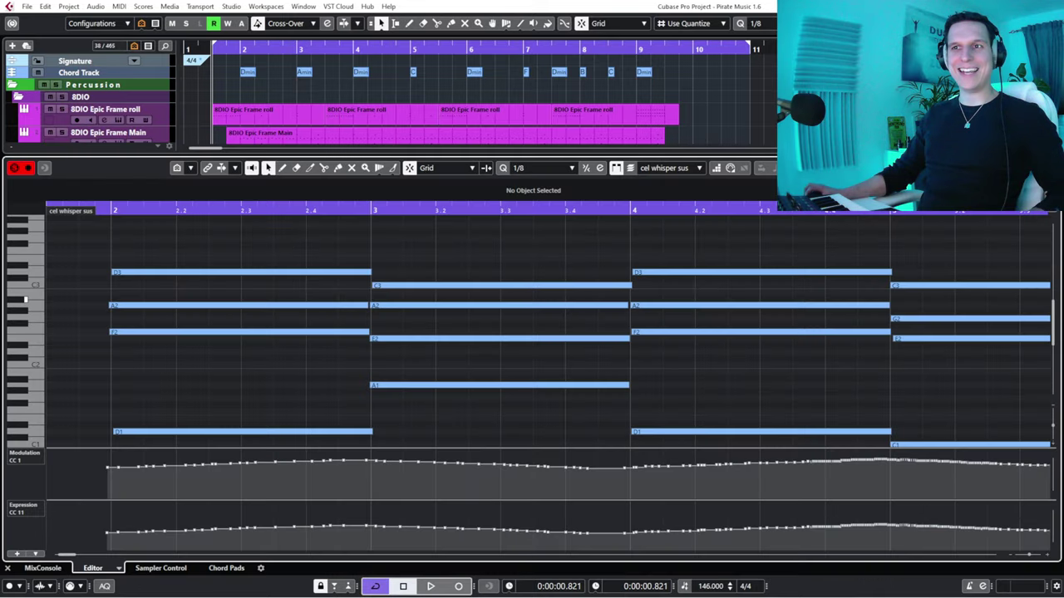
Examine all of the cel whisper sus notes and controller curves, place the playhead just before bar 2, and close the editor.
drag(260, 211, 220, 170)
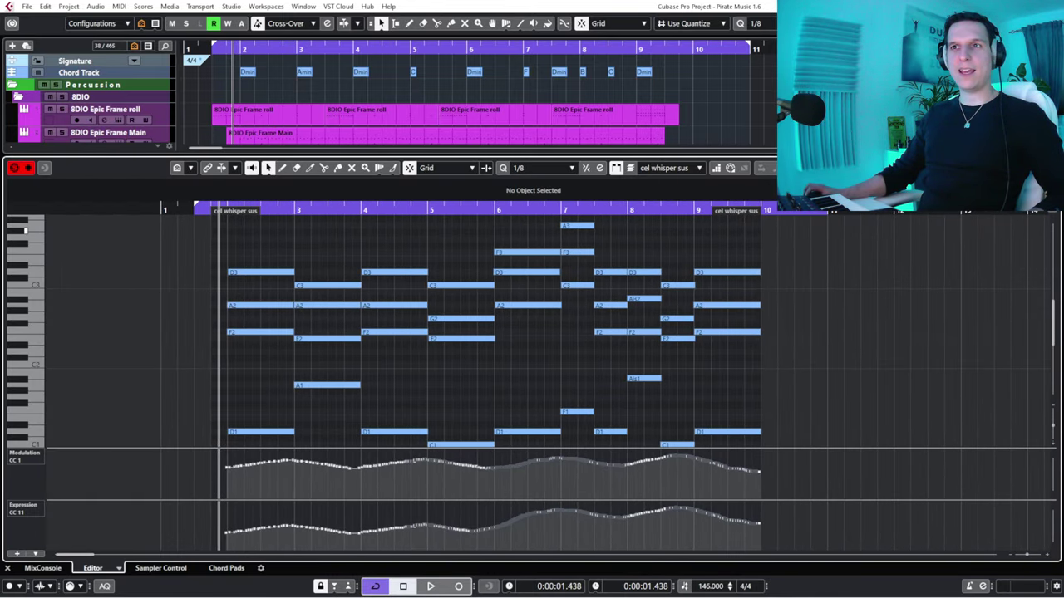
drag(263, 206, 225, 226)
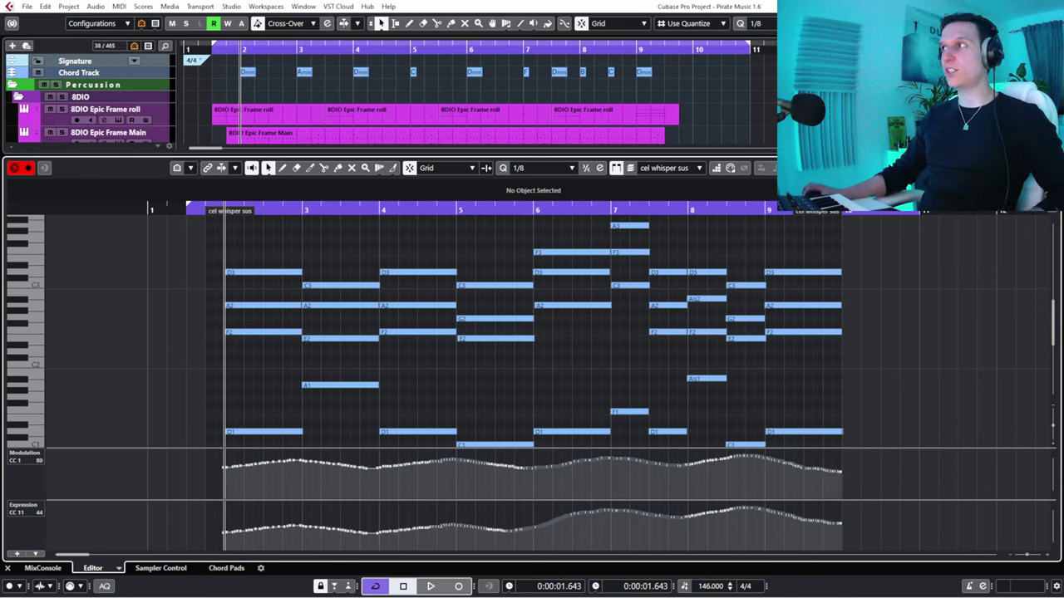
key(Tab)
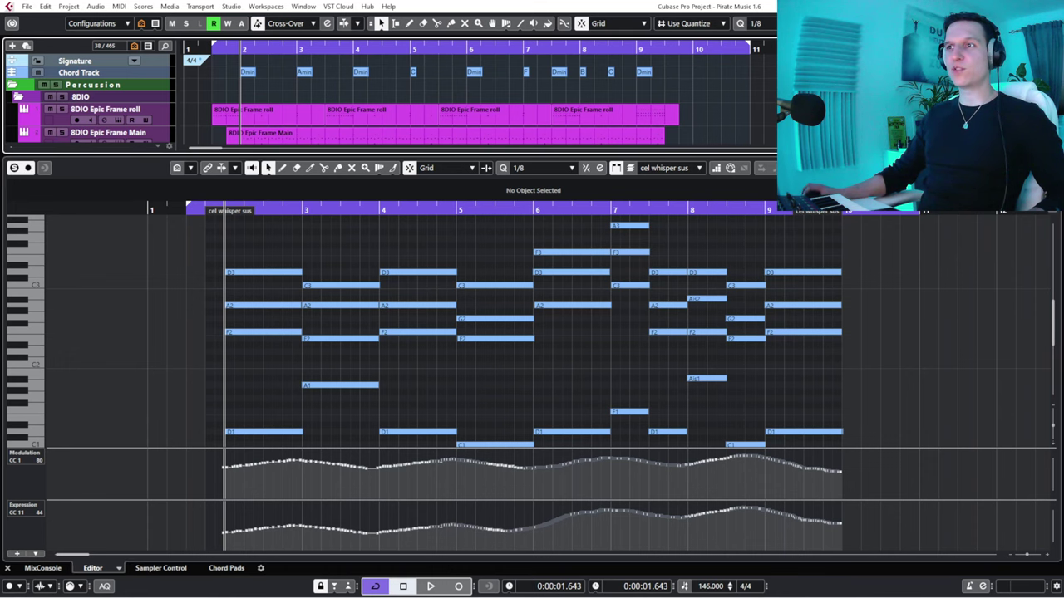
key(Return)
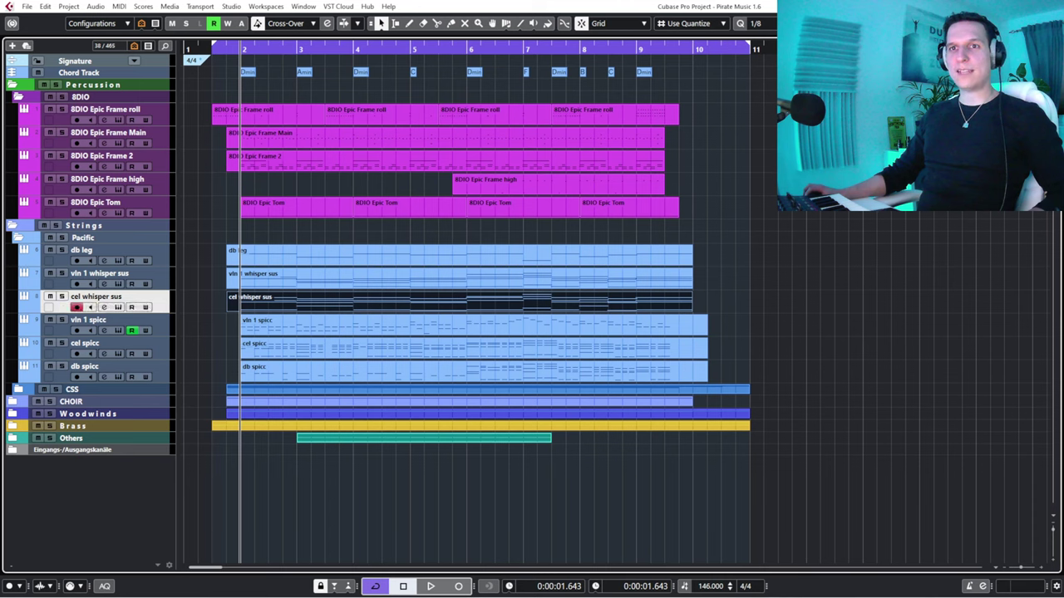
Solo the 8DIO percussion folder and inspect the instrument loaded on the cel whisper sus track.
click(62, 97)
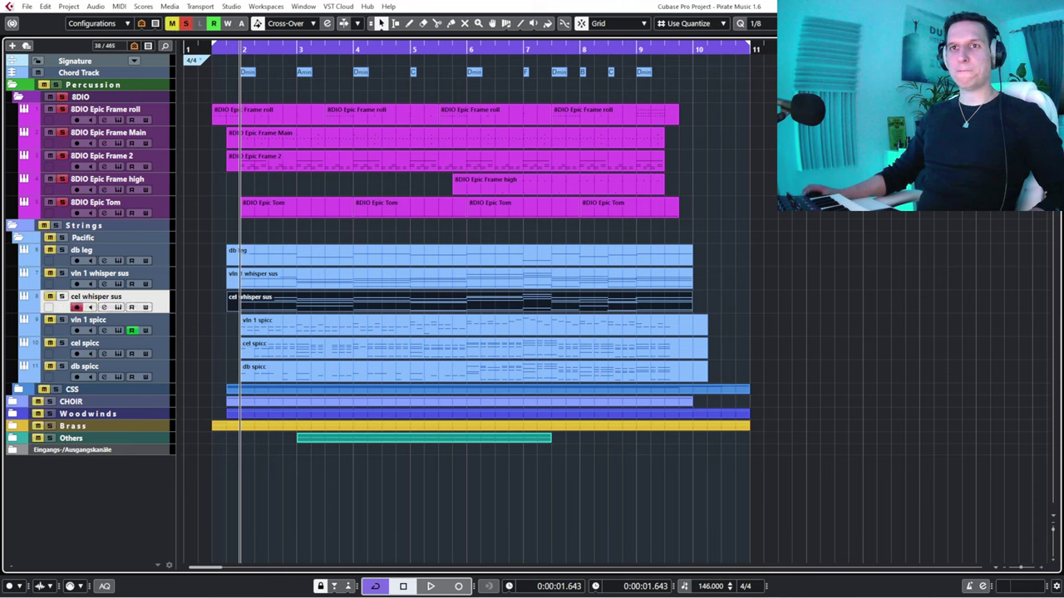
click(118, 307)
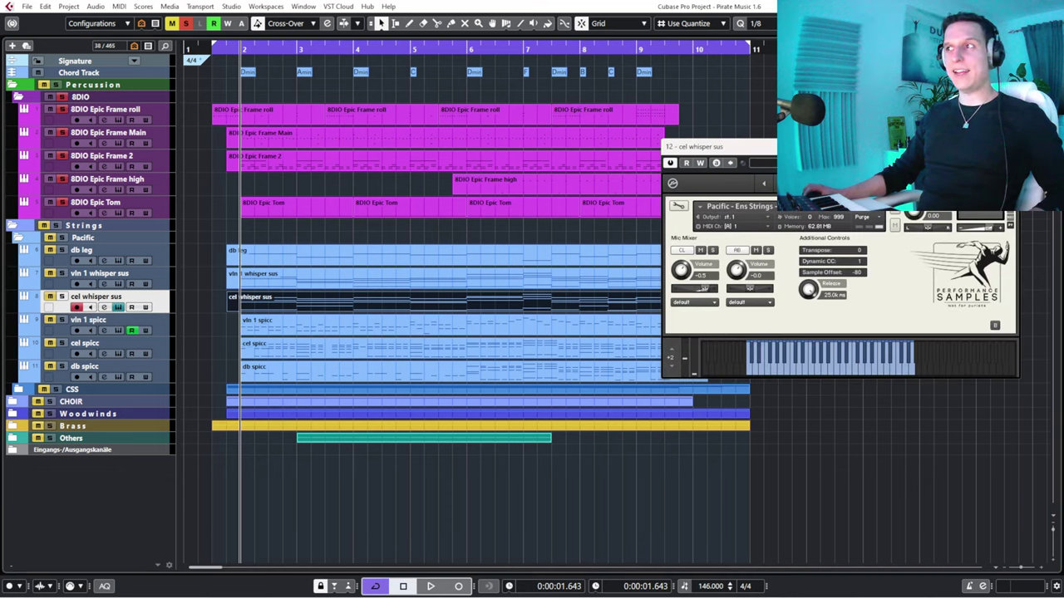
drag(795, 148, 277, 151)
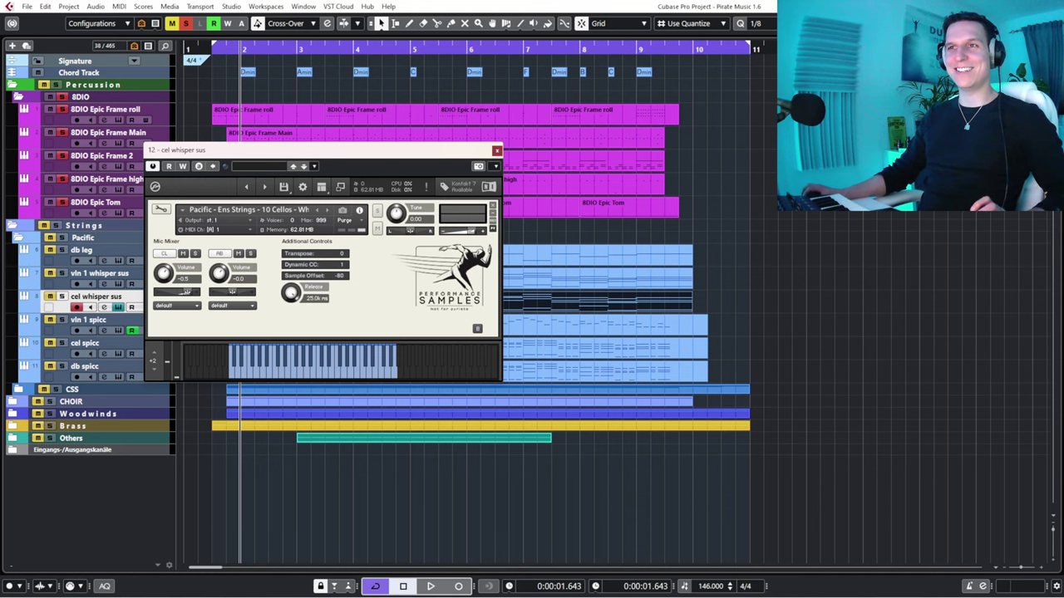
click(496, 151)
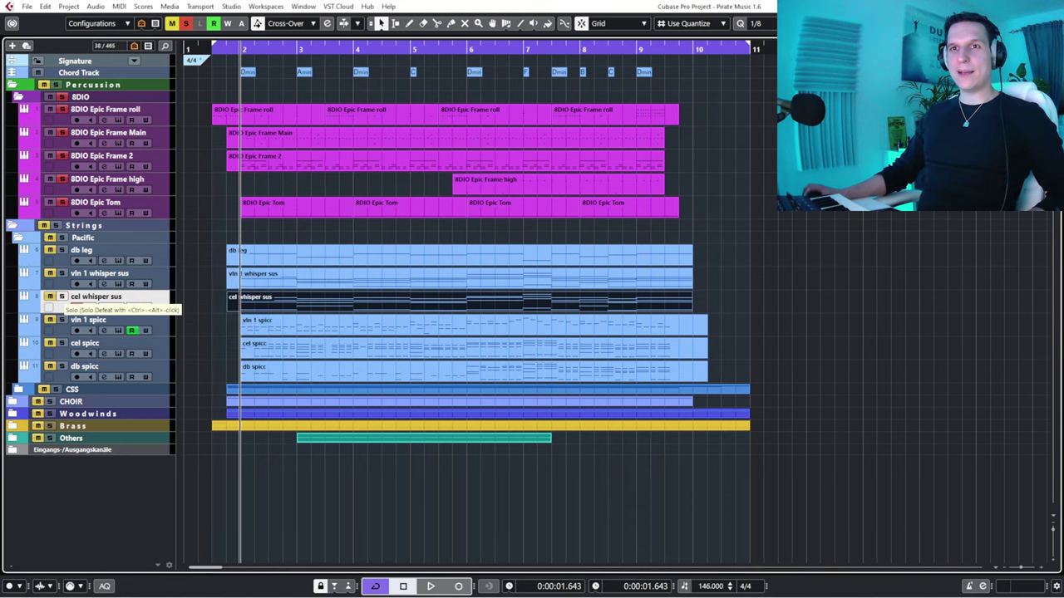
Add cel whisper sus to the solo, open its clip in the Key Editor, and play it with the percussion from around bar 2.
click(62, 296)
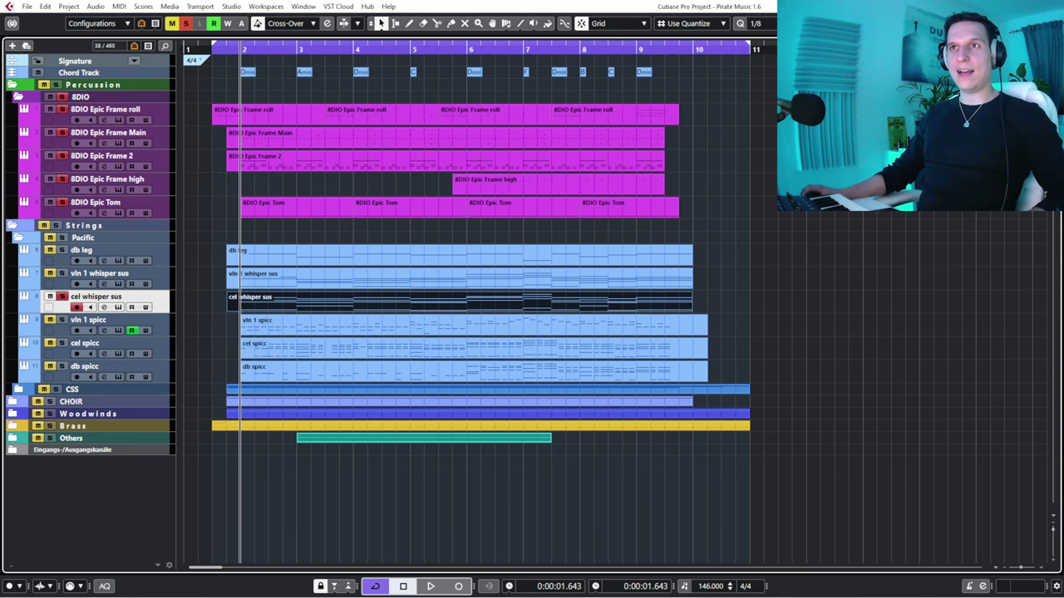
click(220, 51)
double_click(358, 303)
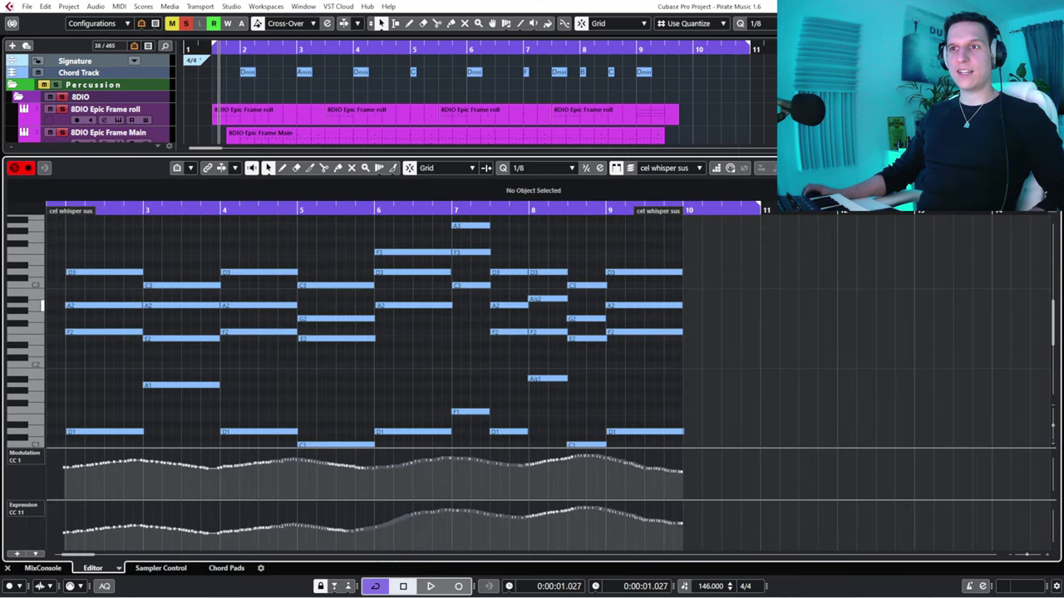
drag(115, 209, 66, 209)
key(space)
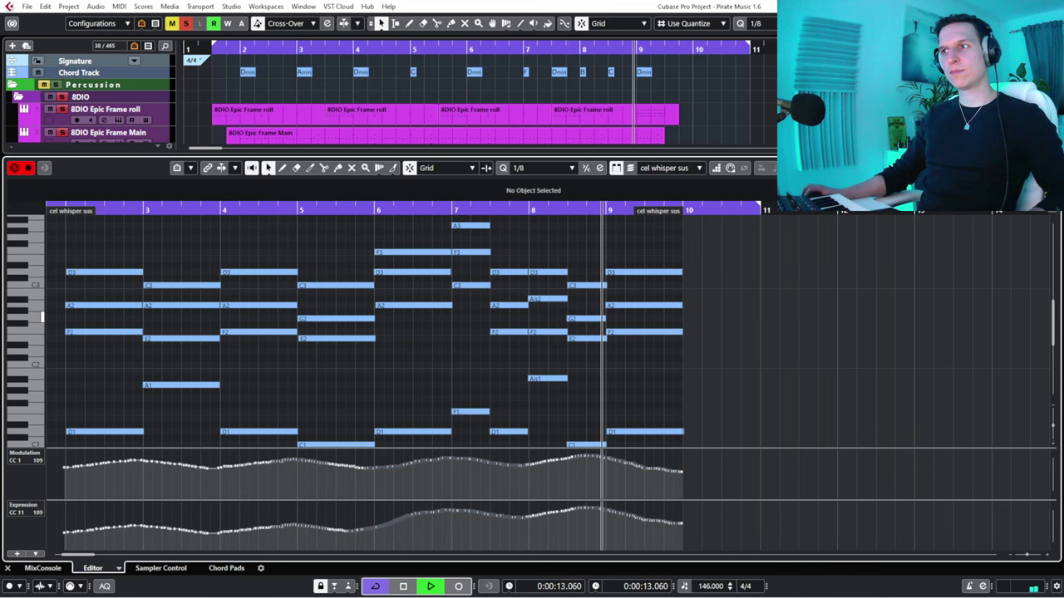
key(space)
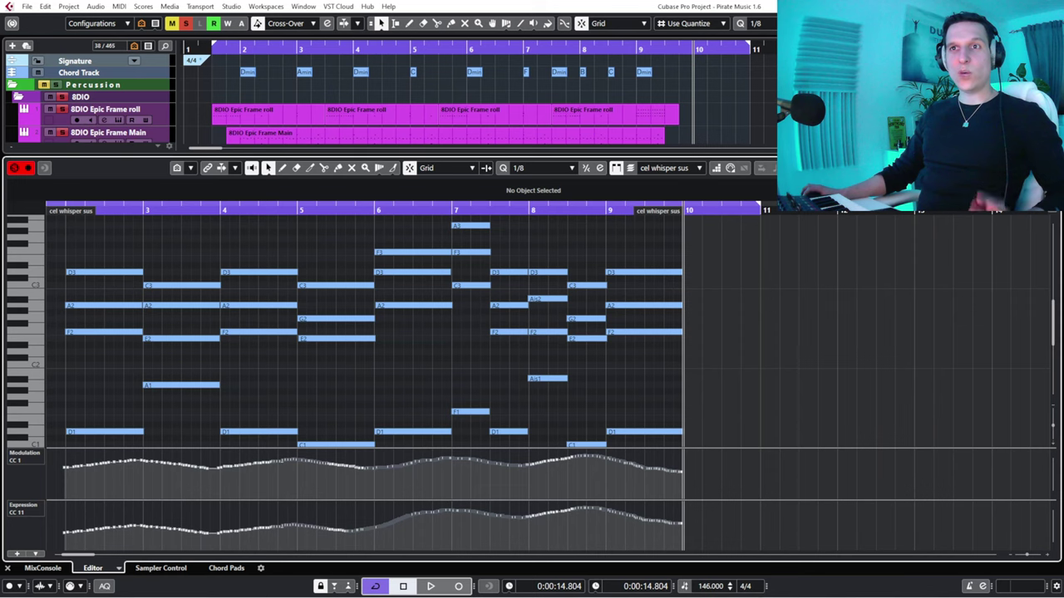
Return the playhead to just before bar 2 and examine the cel whisper sus note timing up close and across the whole clip.
click(114, 211)
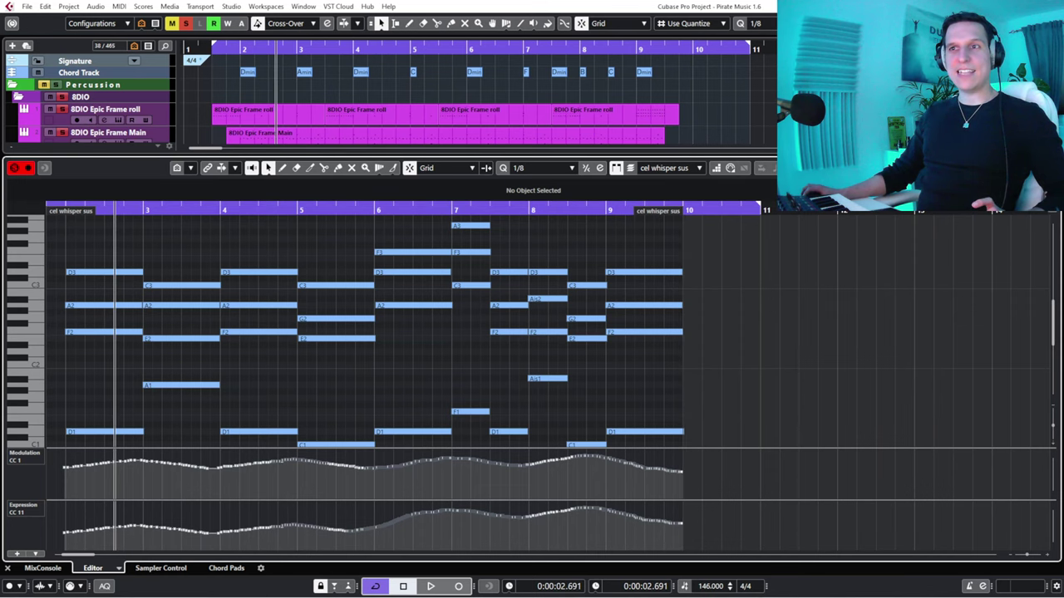
drag(115, 211, 64, 223)
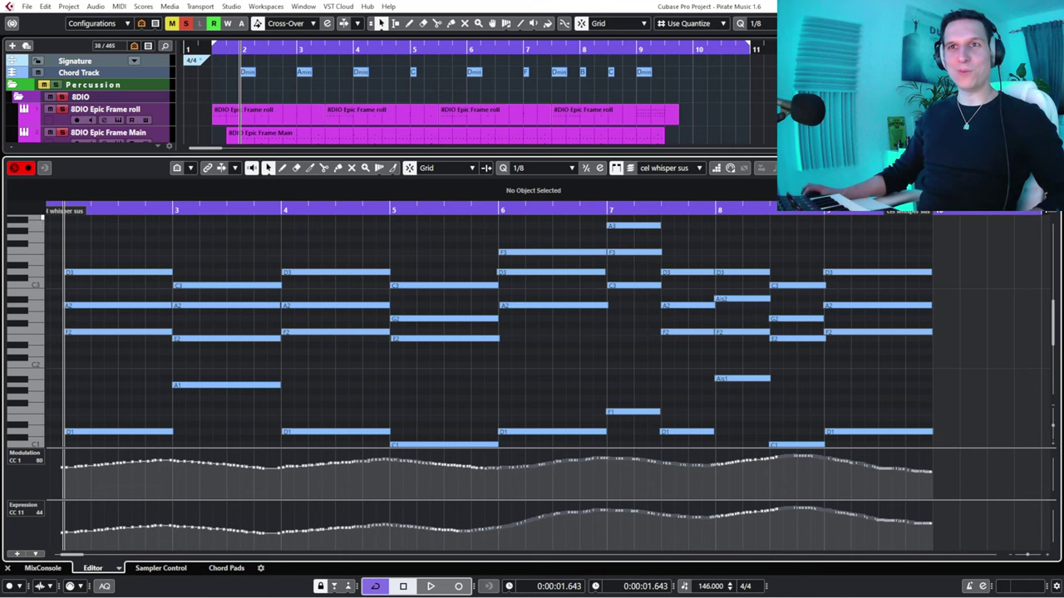
mouse_move(101, 211)
mouse_down()
mouse_move(59, 217)
mouse_move(58, 282)
mouse_up()
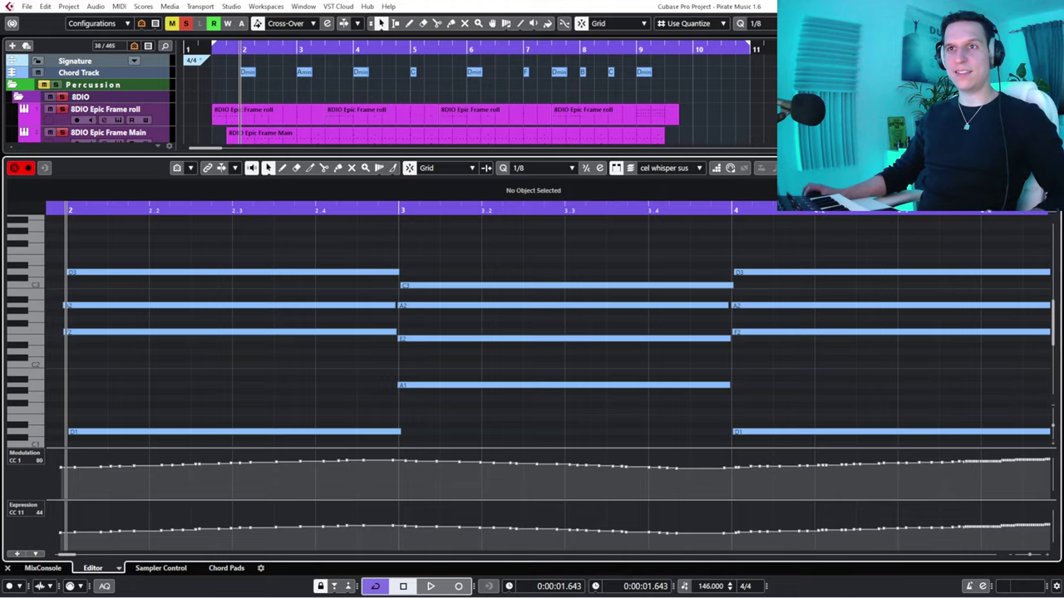
drag(172, 211, 86, 259)
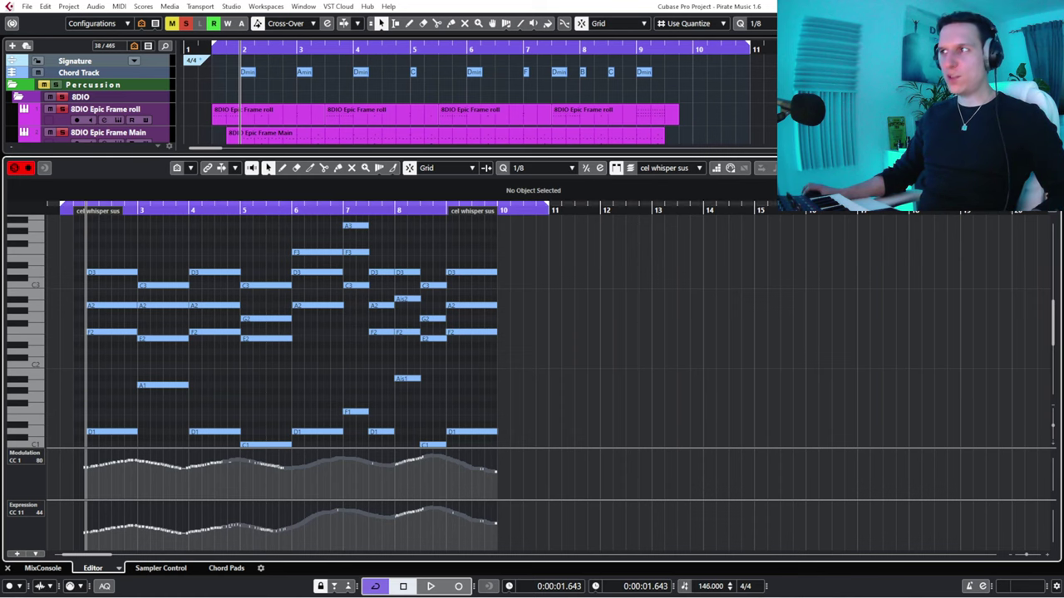
Turn off cycle mode and select the four-note D minor chord at bar 4, with the playhead placed just before it.
drag(214, 242, 212, 363)
key(KP_Divide)
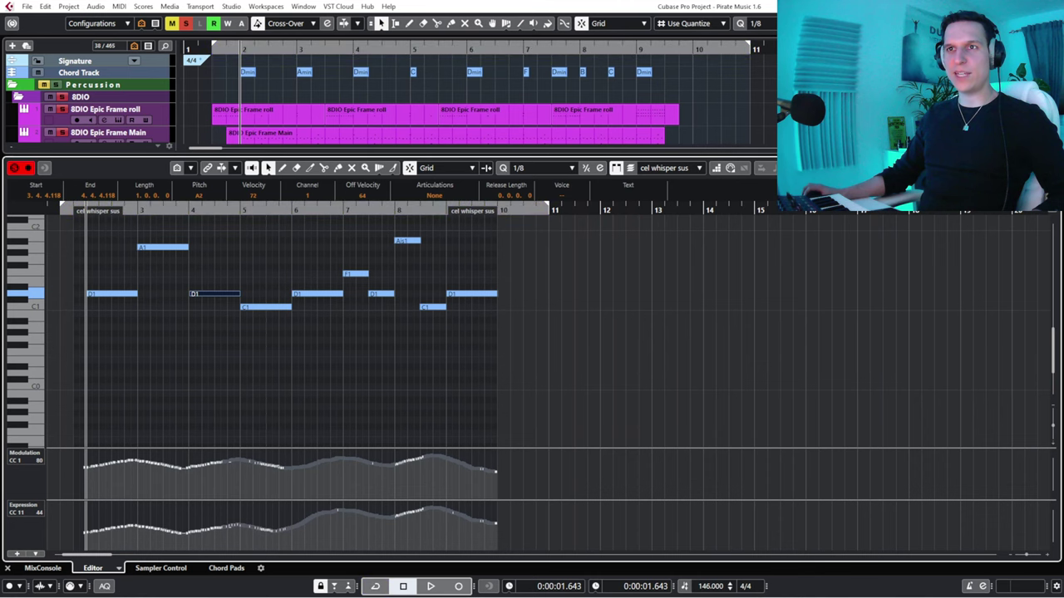
scroll(291, 332, up, 3)
drag(215, 412, 326, 299)
click(176, 211)
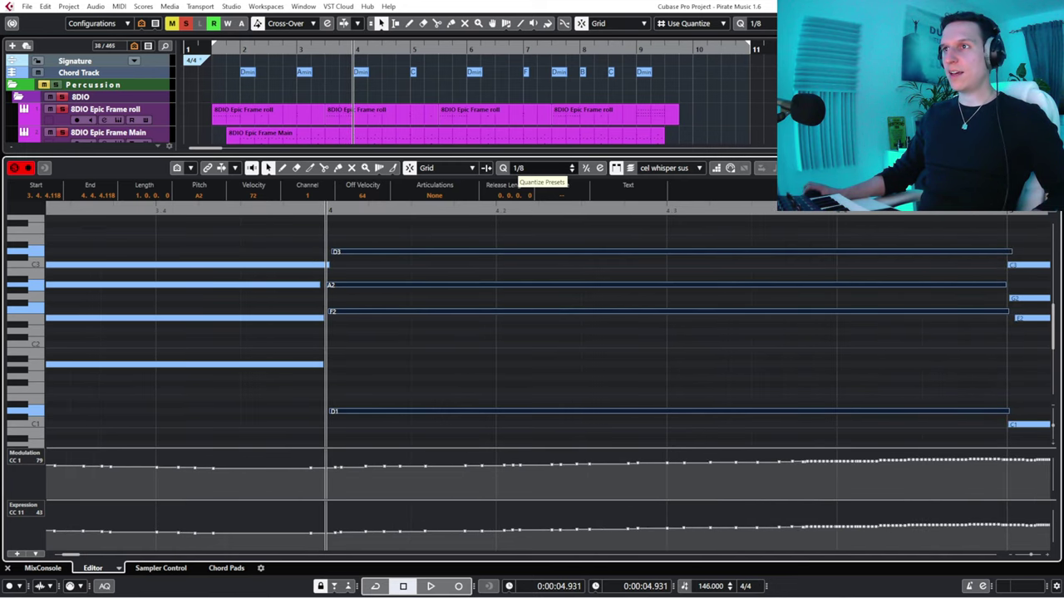
Set the quantize preset to 1/16 R-24 and quantize the selected bar 4 chord repeatedly to randomize its note starts.
click(532, 169)
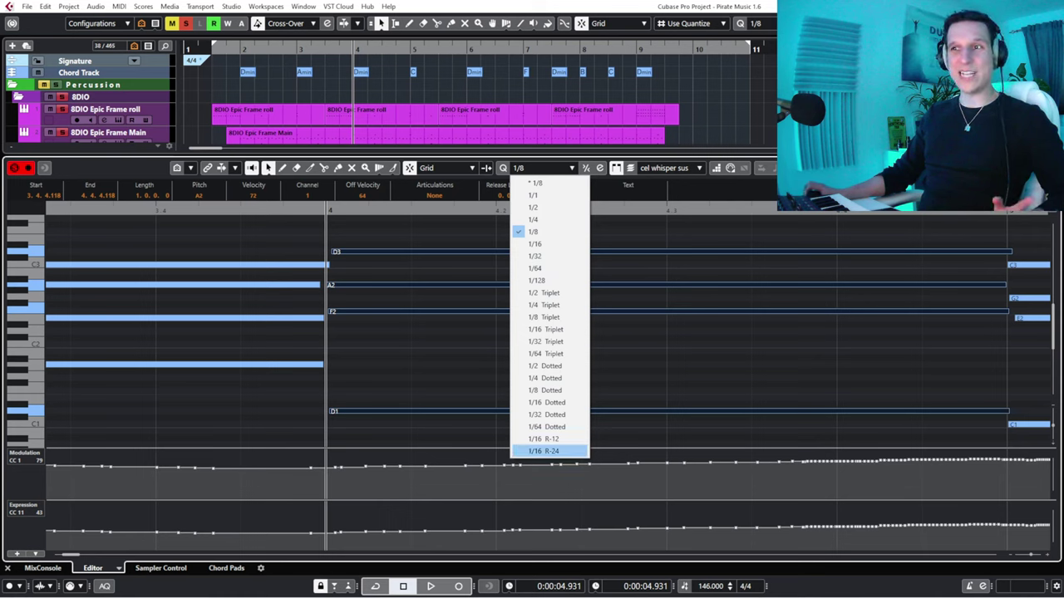
click(543, 450)
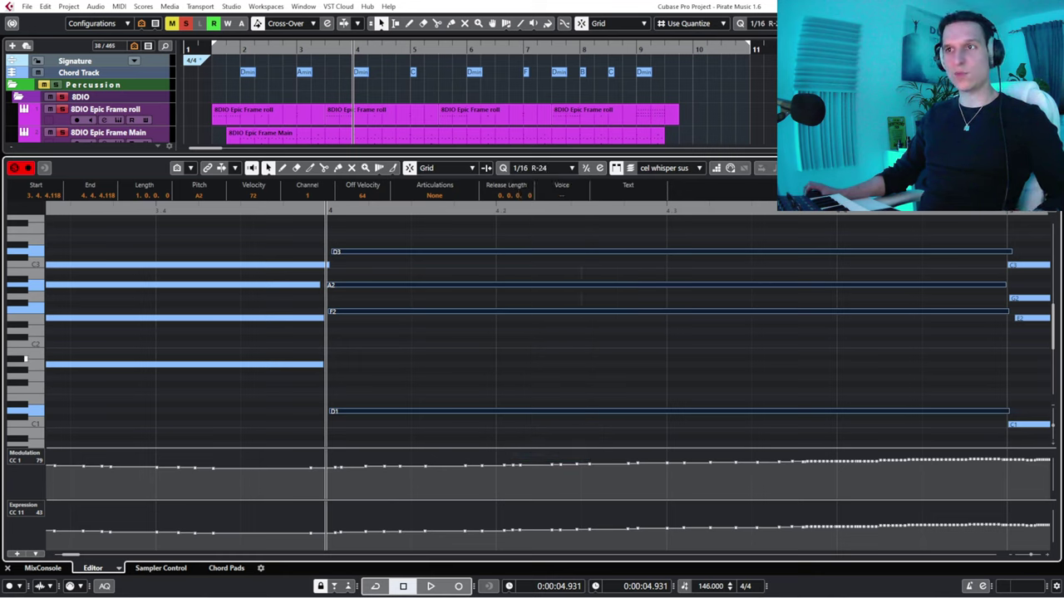
key(q)
key(q)
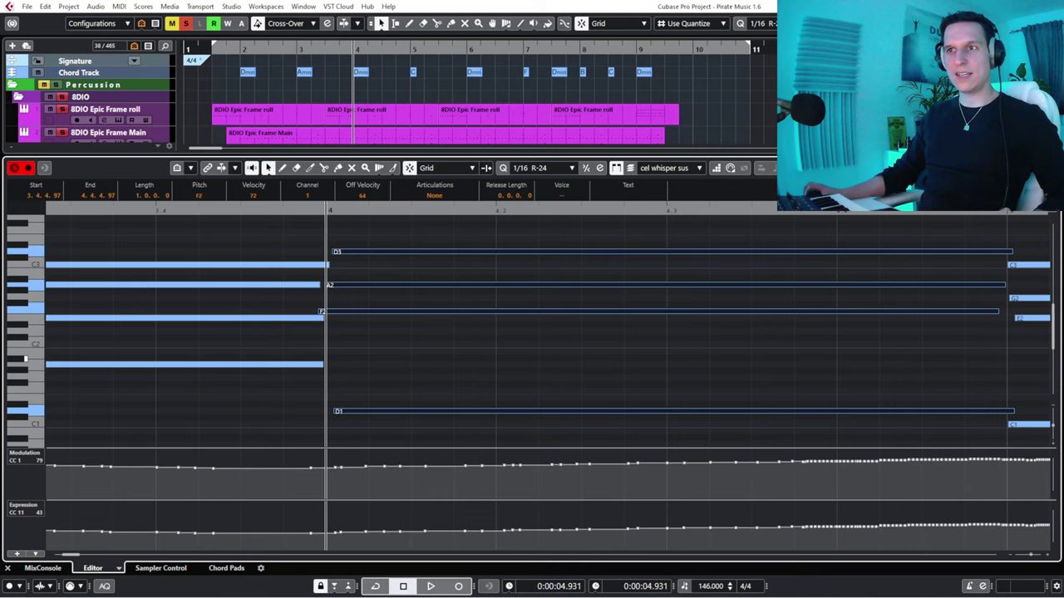
key(q)
key(q)
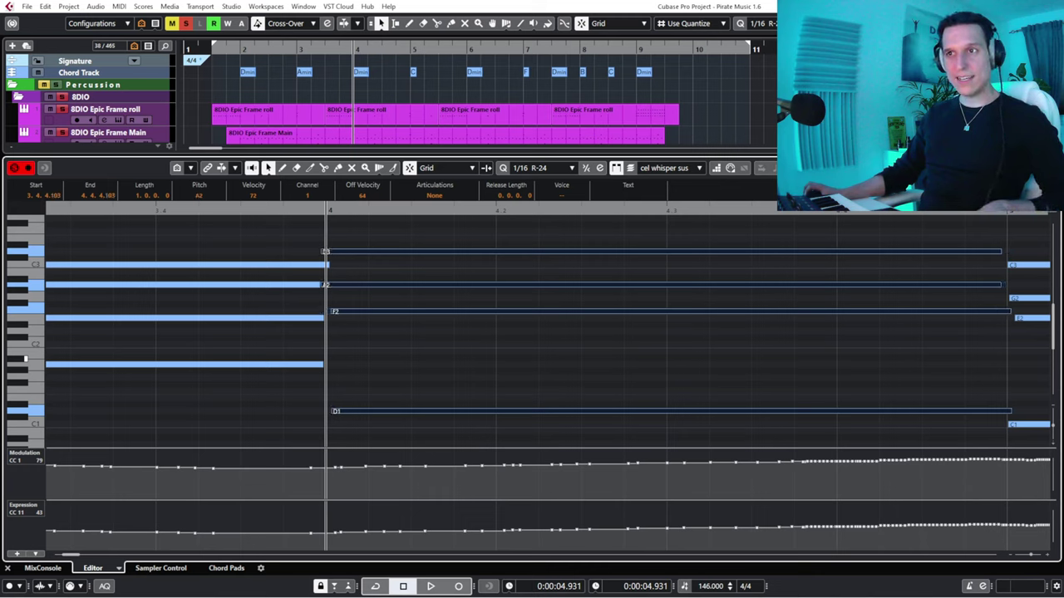
key(q)
key(q)
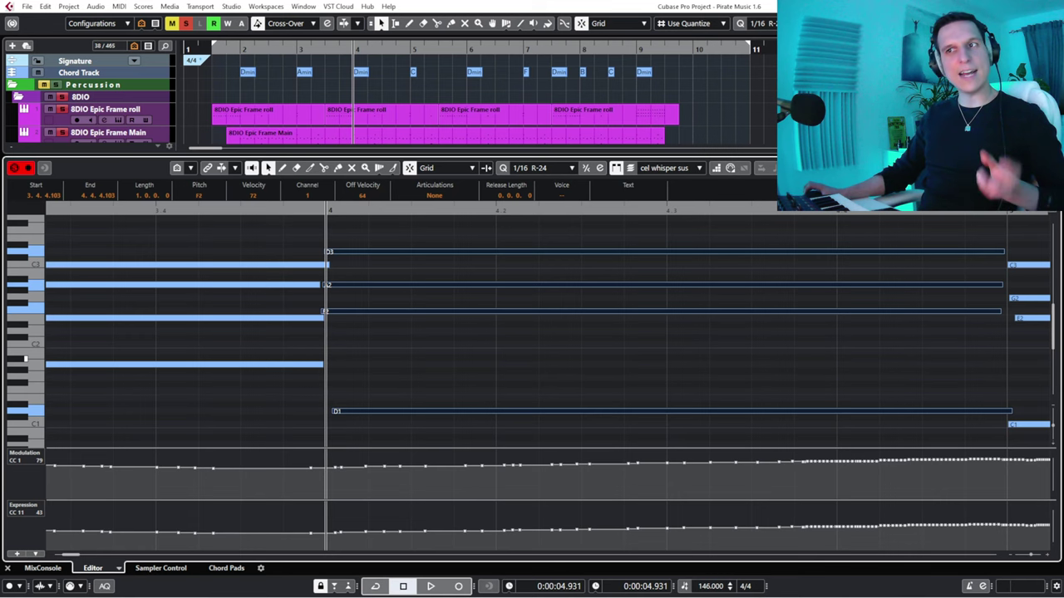
Select all notes in the cel whisper sus clip and close the Key Editor.
drag(214, 210, 213, 135)
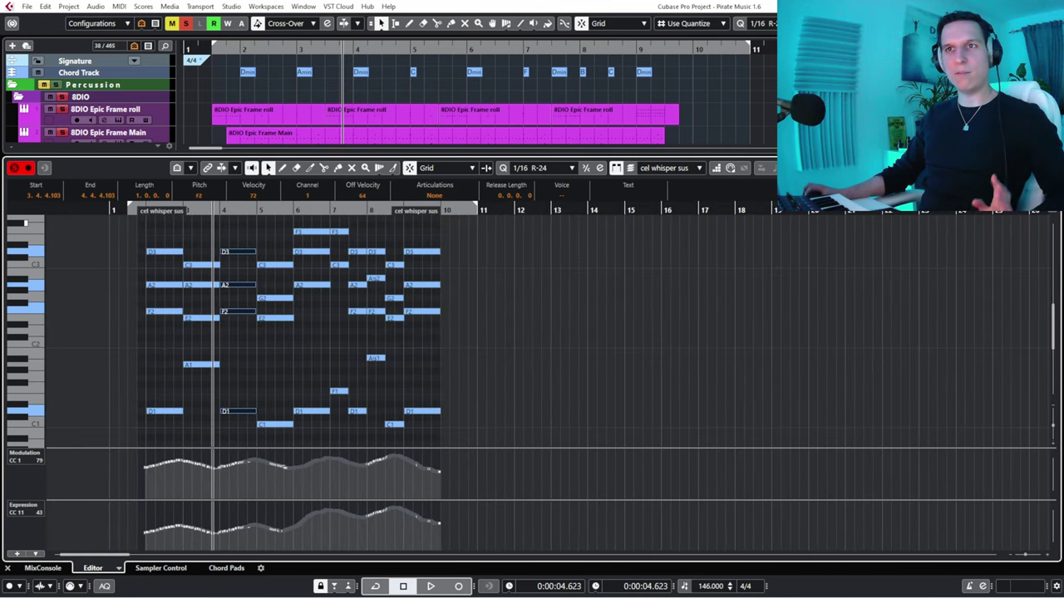
drag(135, 223, 477, 448)
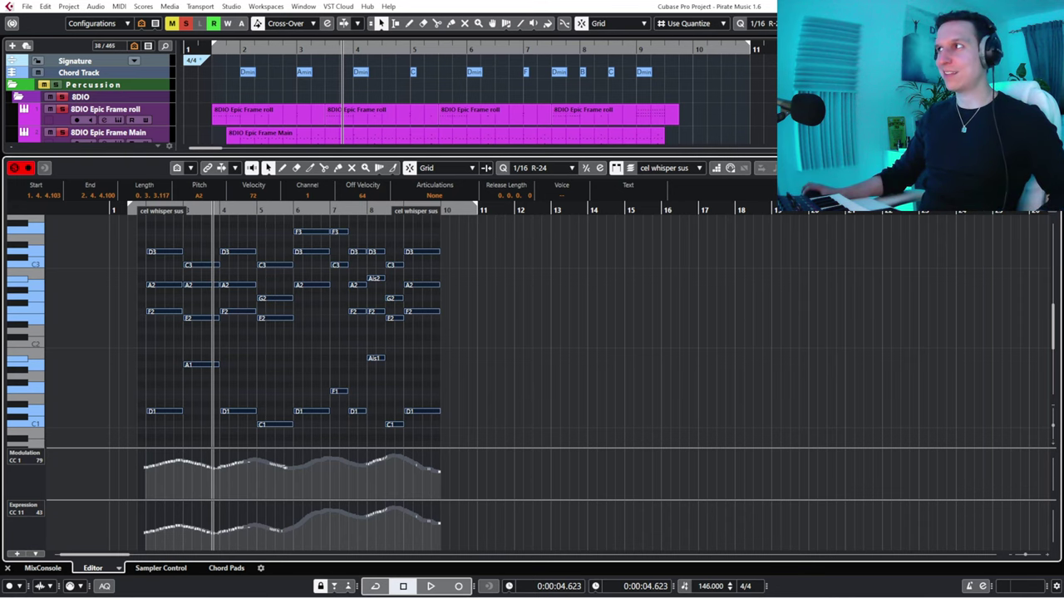
key(ctrl+alt+e)
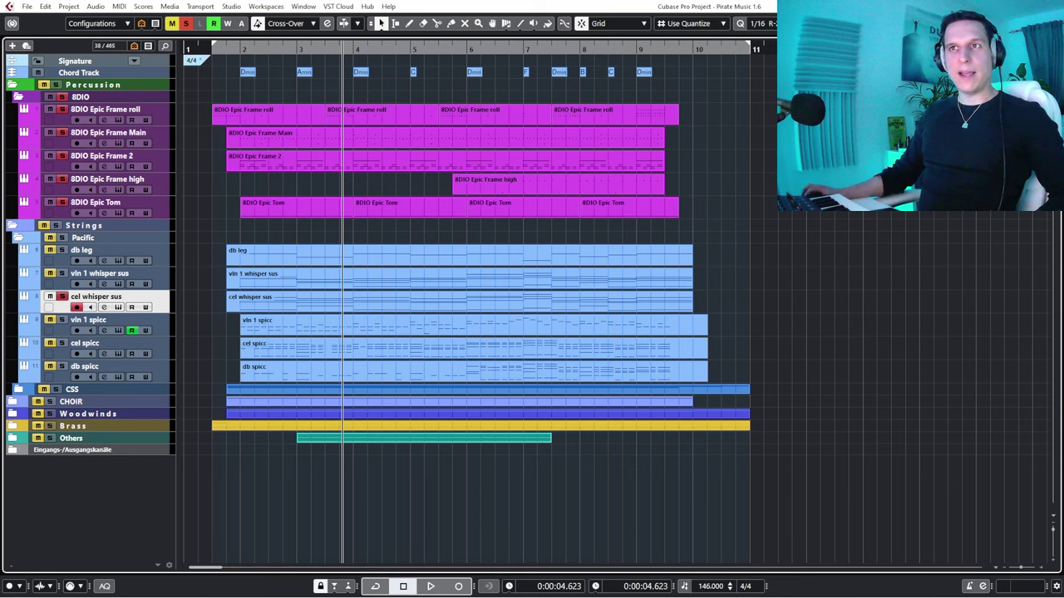
Play the soloed percussion and cel whisper sus together from the cycle start to past bar 9.
key(space)
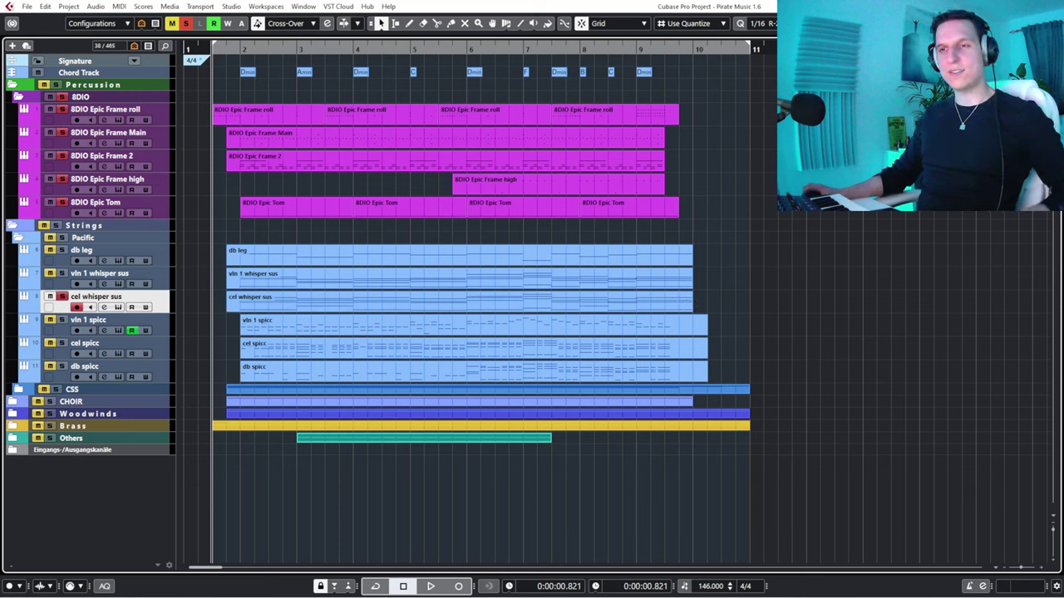
key(space)
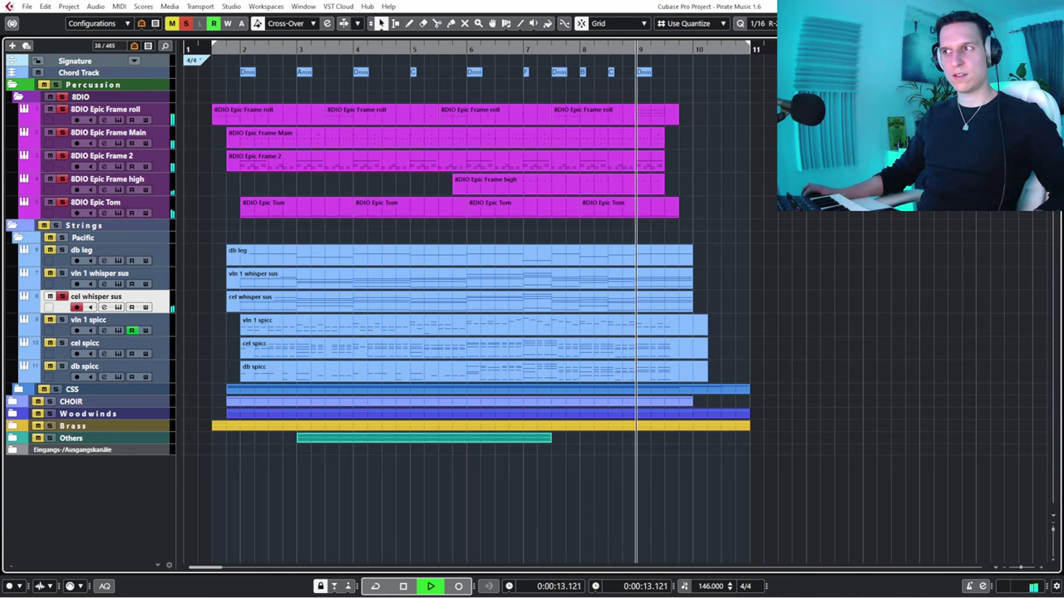
key(space)
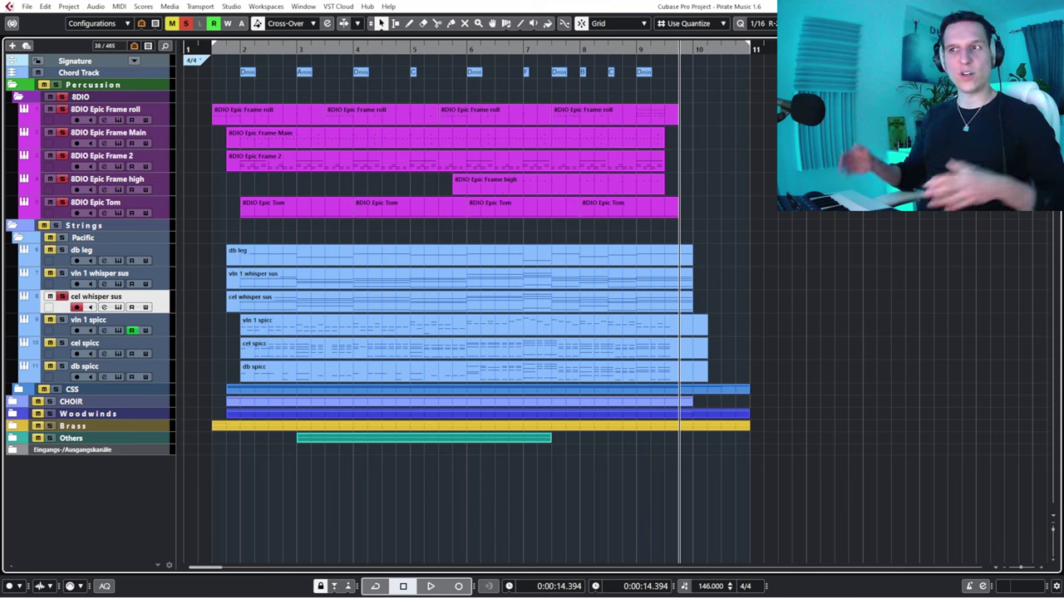
key(Up)
key(Up)
key(Up)
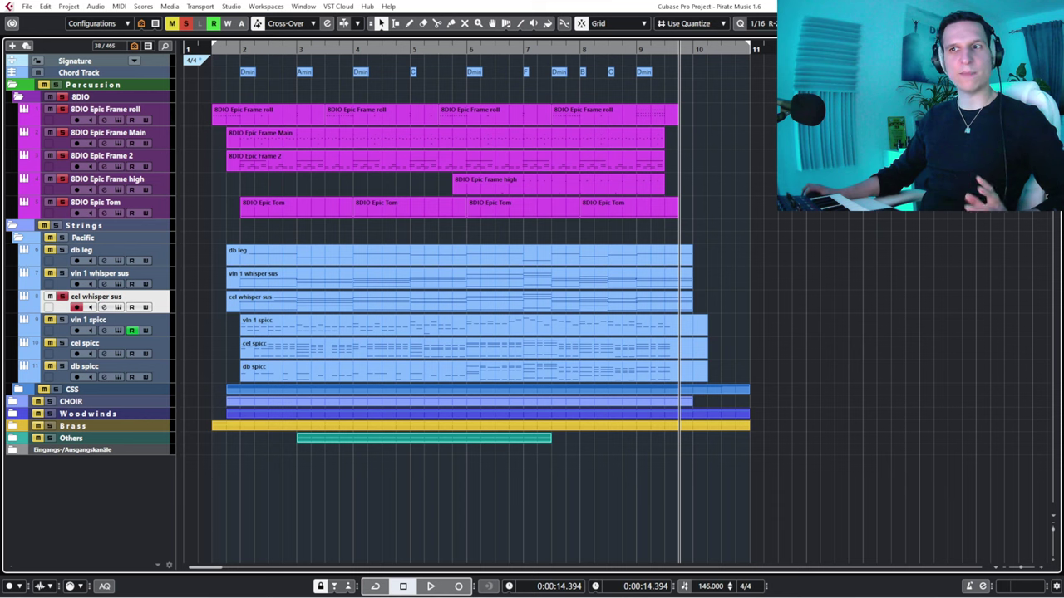
Solo the db leg track and check its Pacific 8 Basses legato instrument, closing the instrument window when done.
key(Up)
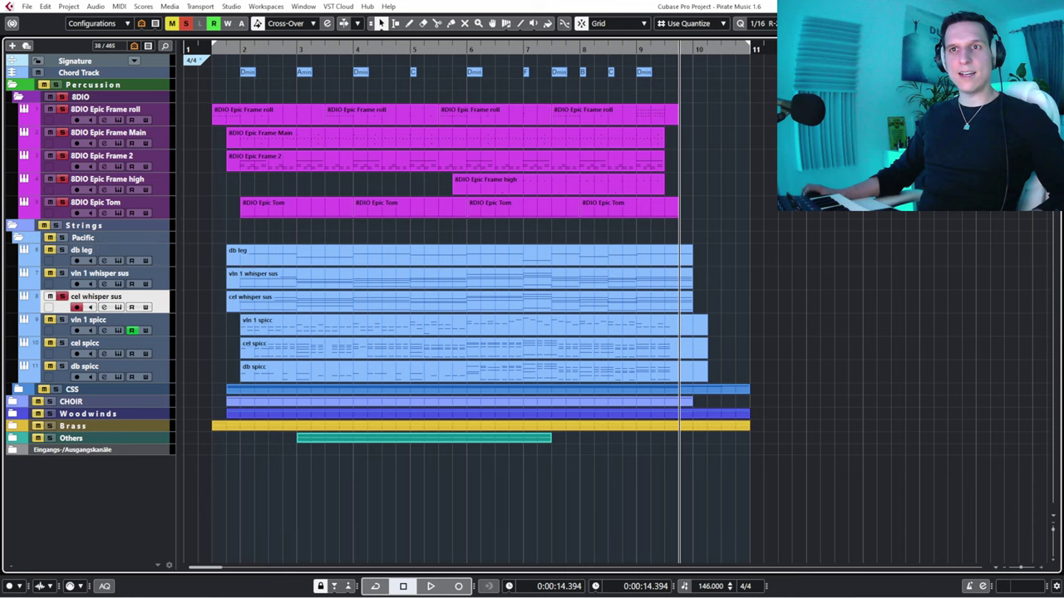
click(81, 250)
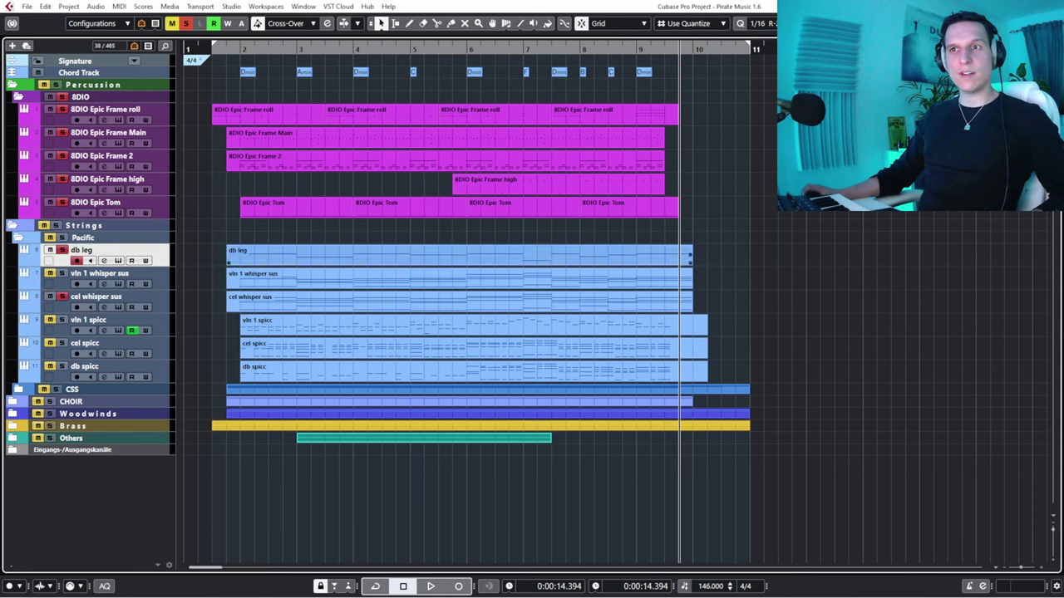
click(117, 260)
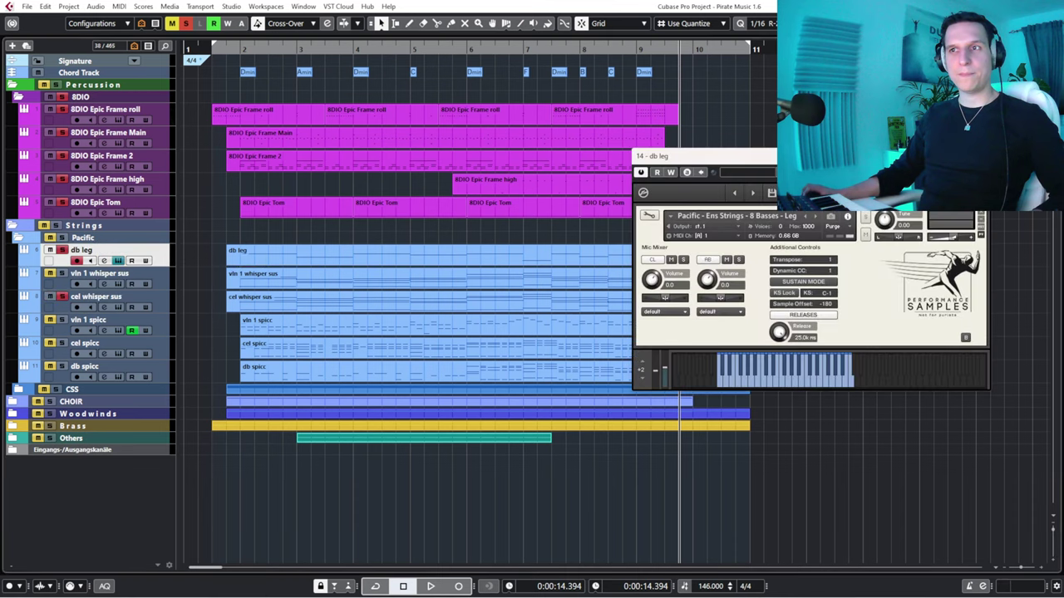
drag(836, 161, 379, 166)
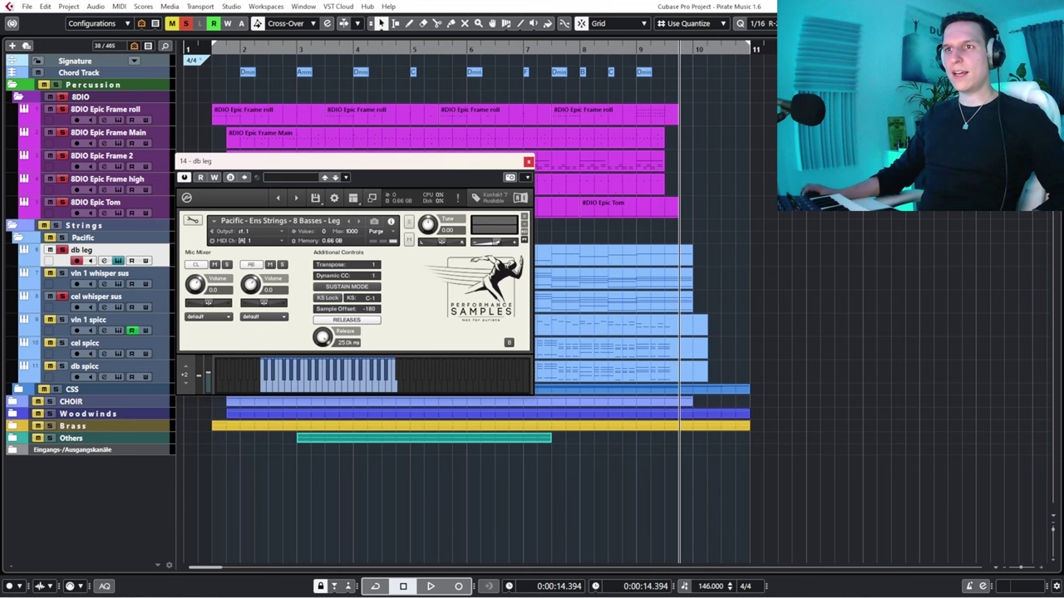
click(528, 161)
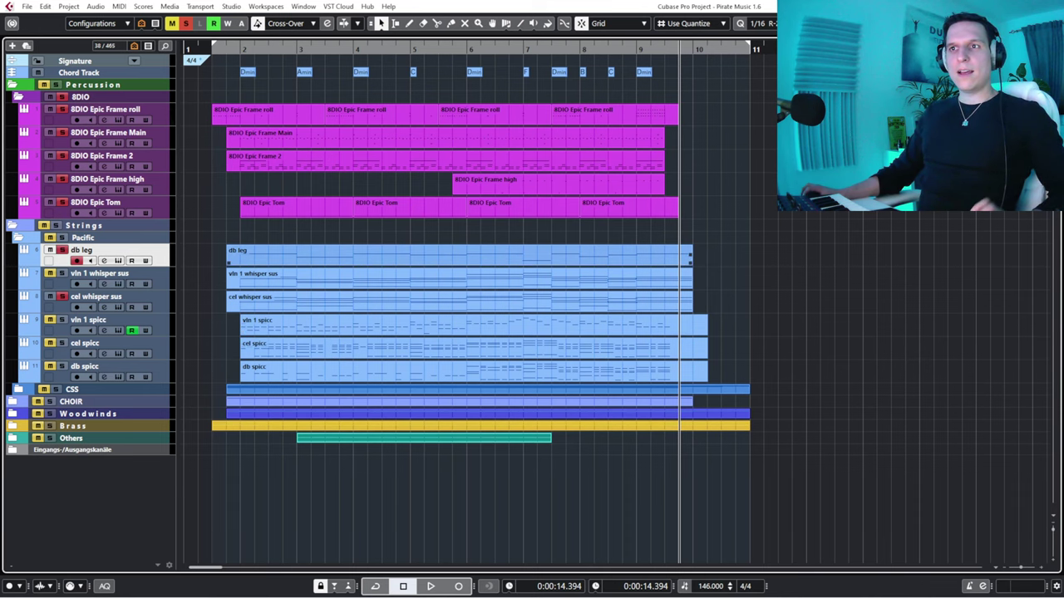
Open the db leg and cel whisper sus clips together in the Key Editor and compare their D2 notes.
click(459, 255)
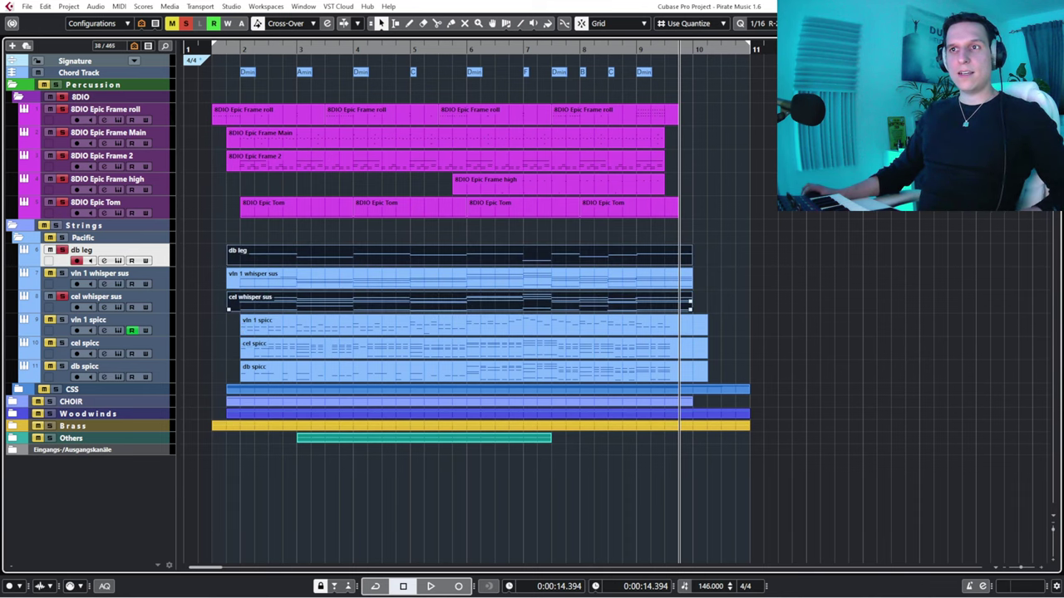
key(Return)
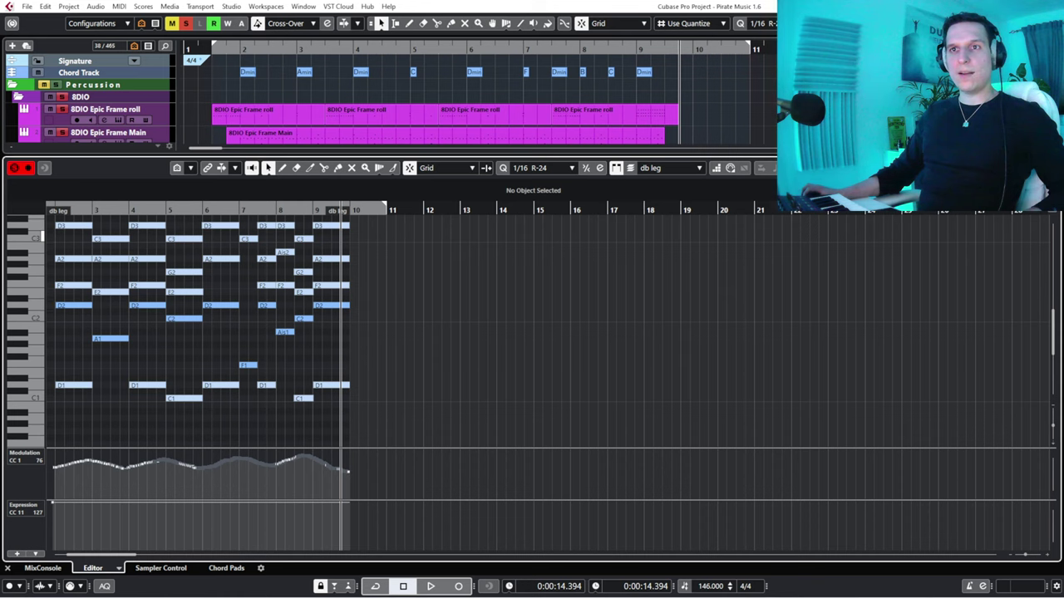
scroll(416, 100, down, 8)
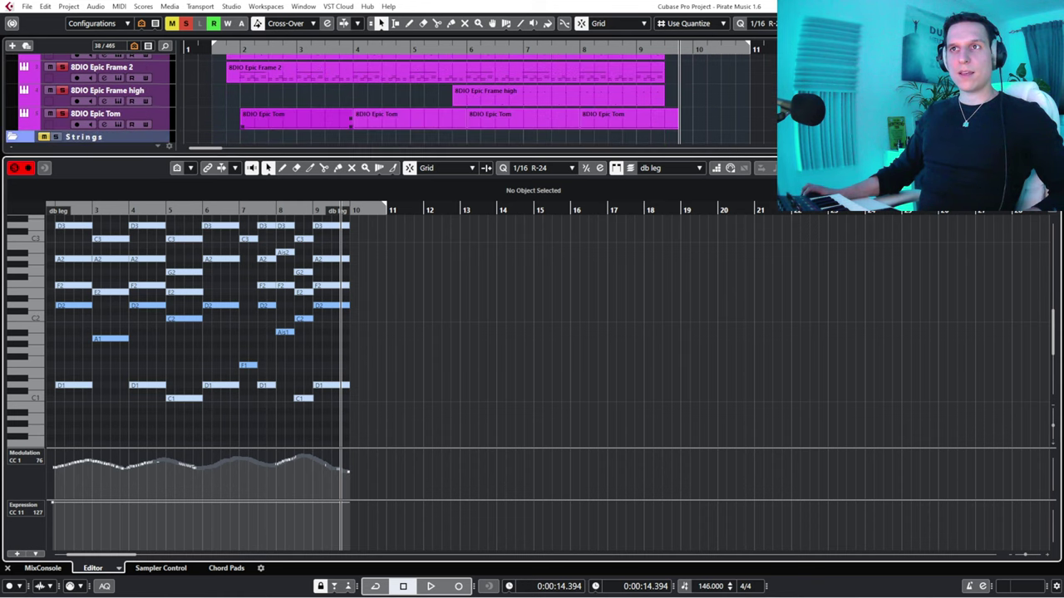
scroll(449, 99, down, 1)
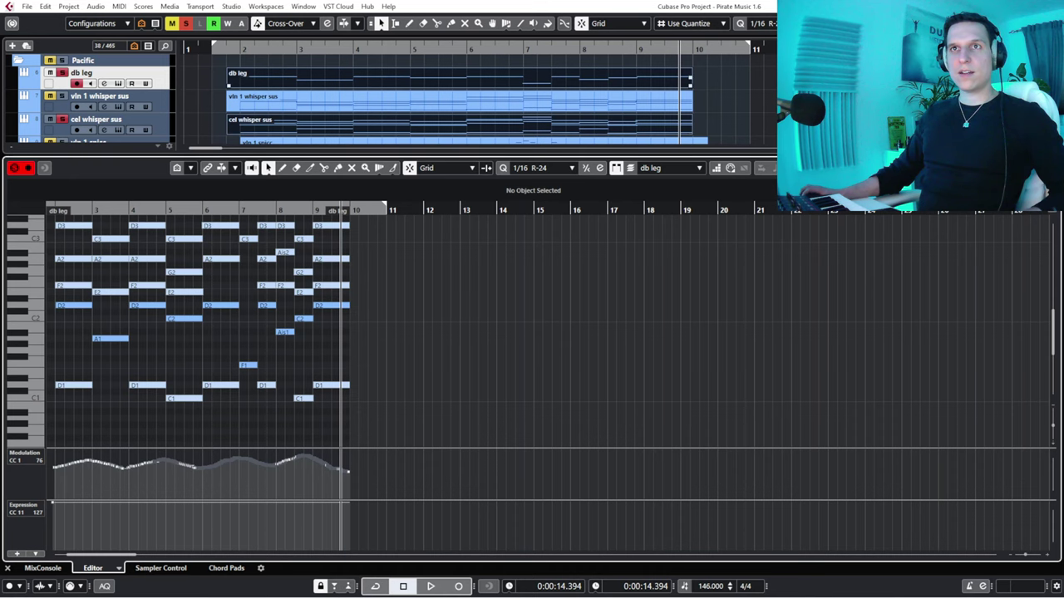
click(458, 125)
shift+click(459, 78)
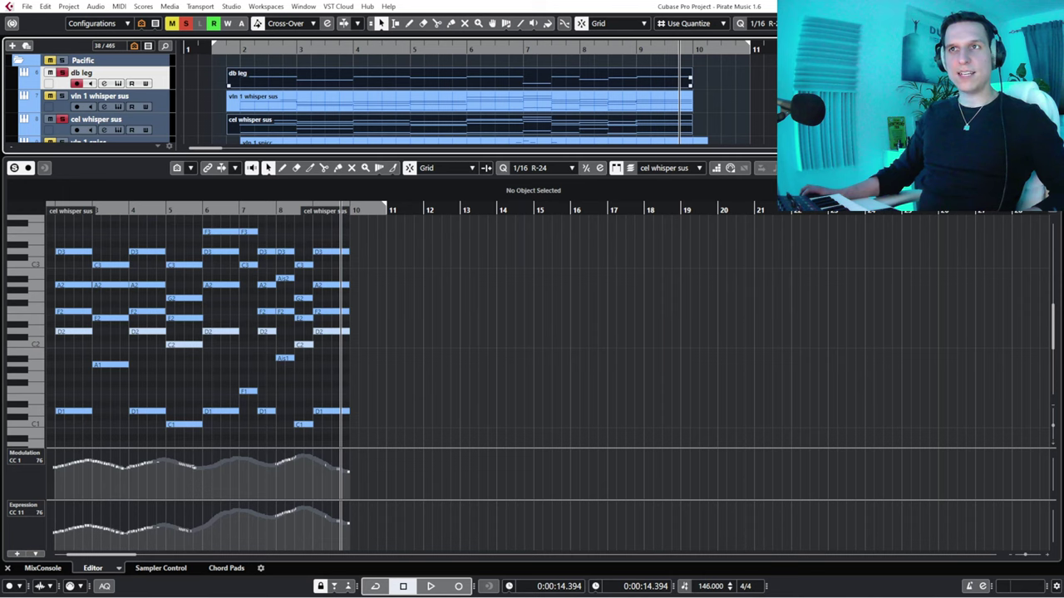
shift+click(459, 79)
shift+click(459, 78)
click(73, 331)
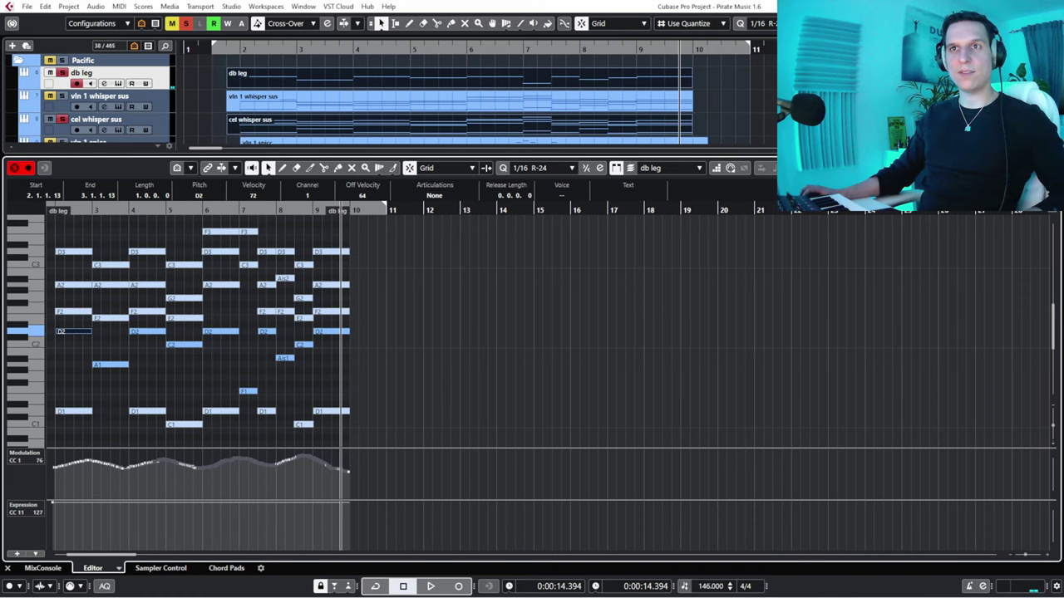
Show only the db leg clip in the Key Editor and play it from its start to about bar 10.
click(458, 78)
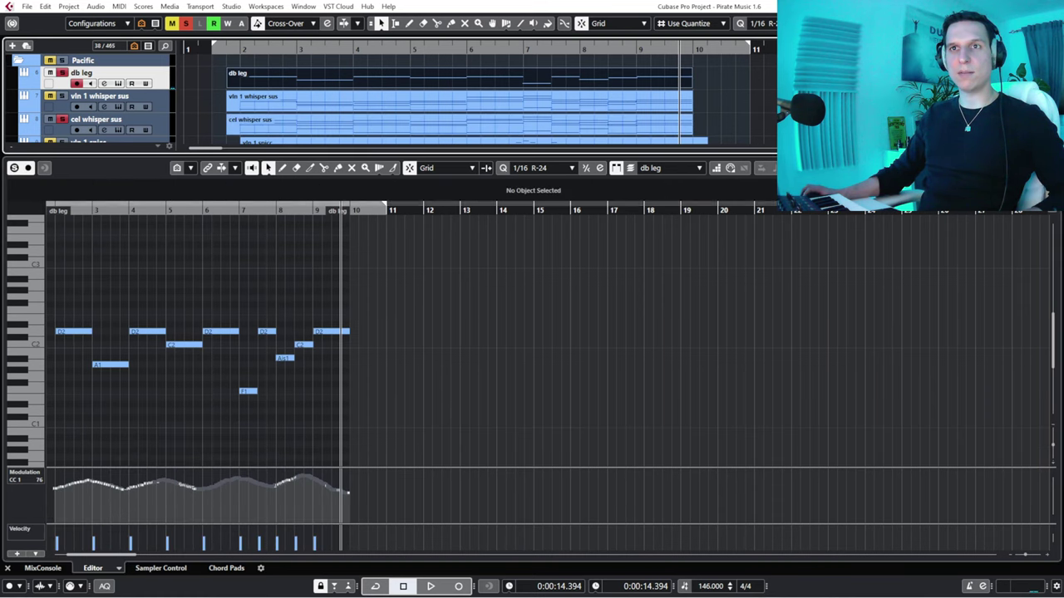
drag(91, 210, 49, 210)
key(space)
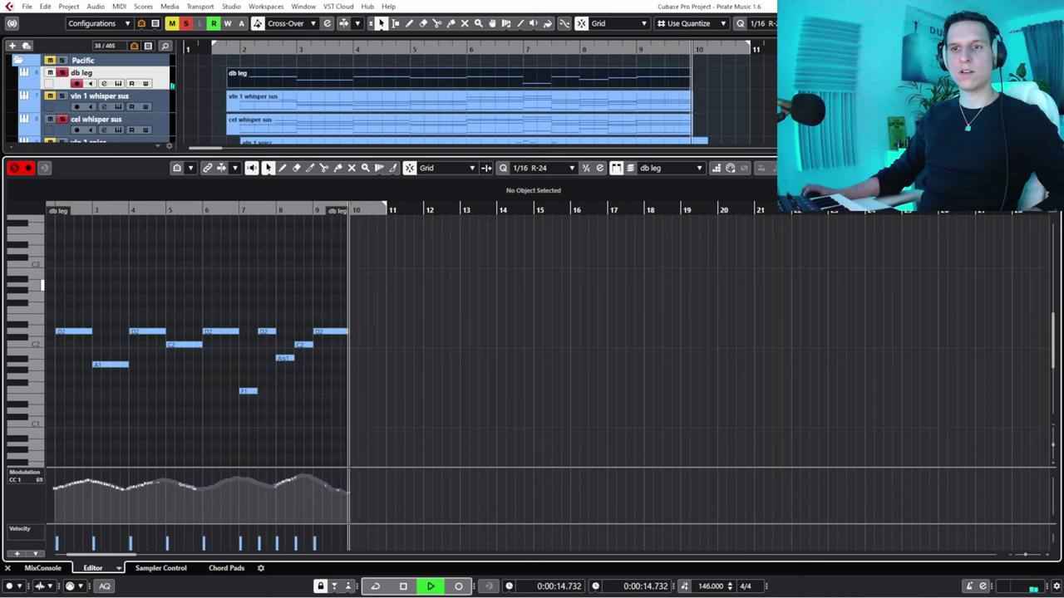
key(space)
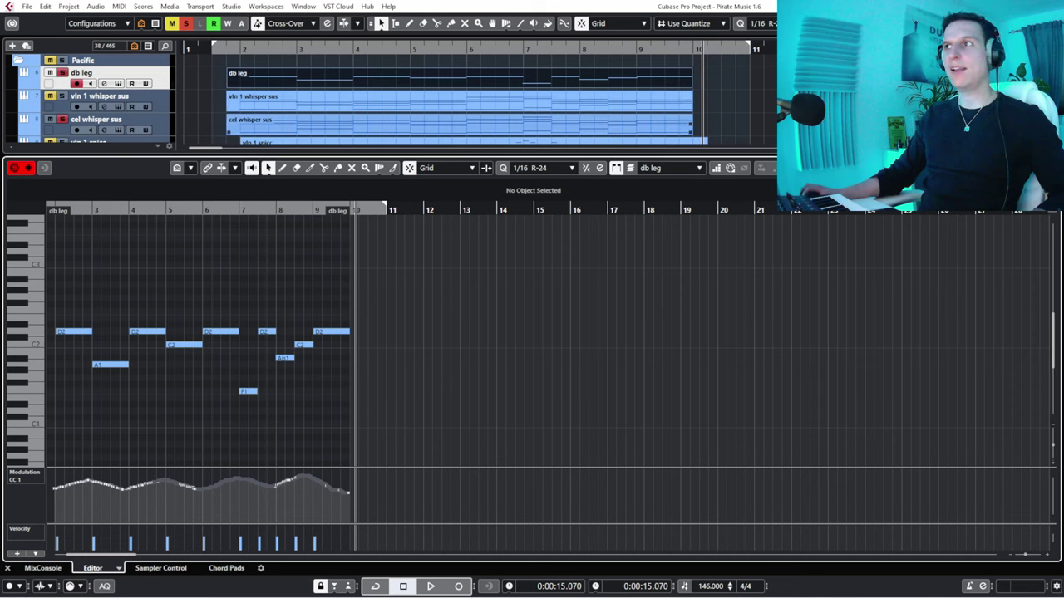
Enlarge the arrangement area above the Key Editor and play db leg with cel whisper sus from the clips' start to past bar 9.
click(227, 50)
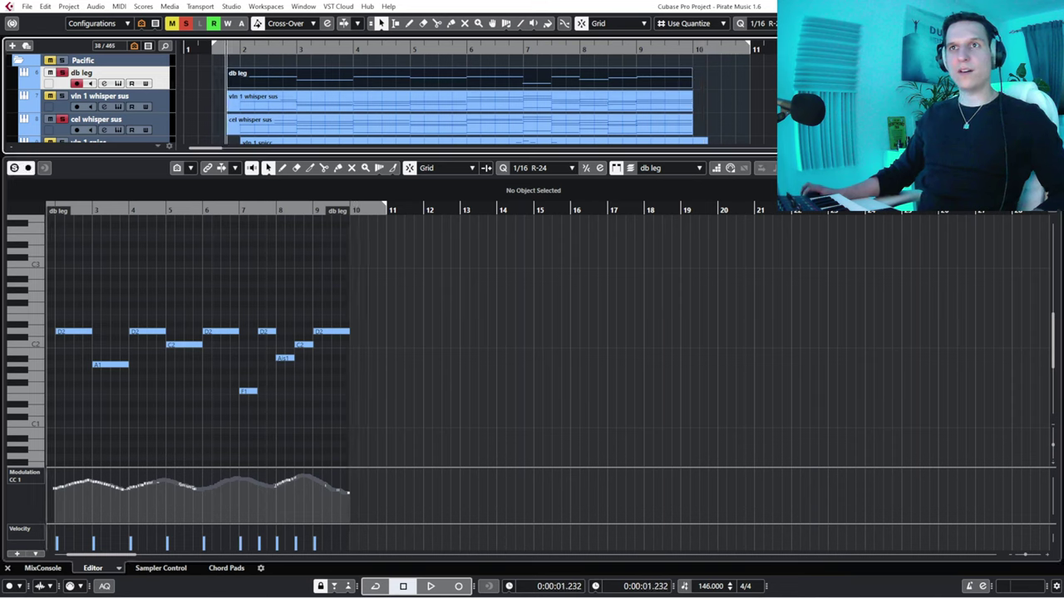
scroll(91, 108, down, 5)
scroll(91, 99, up, 4)
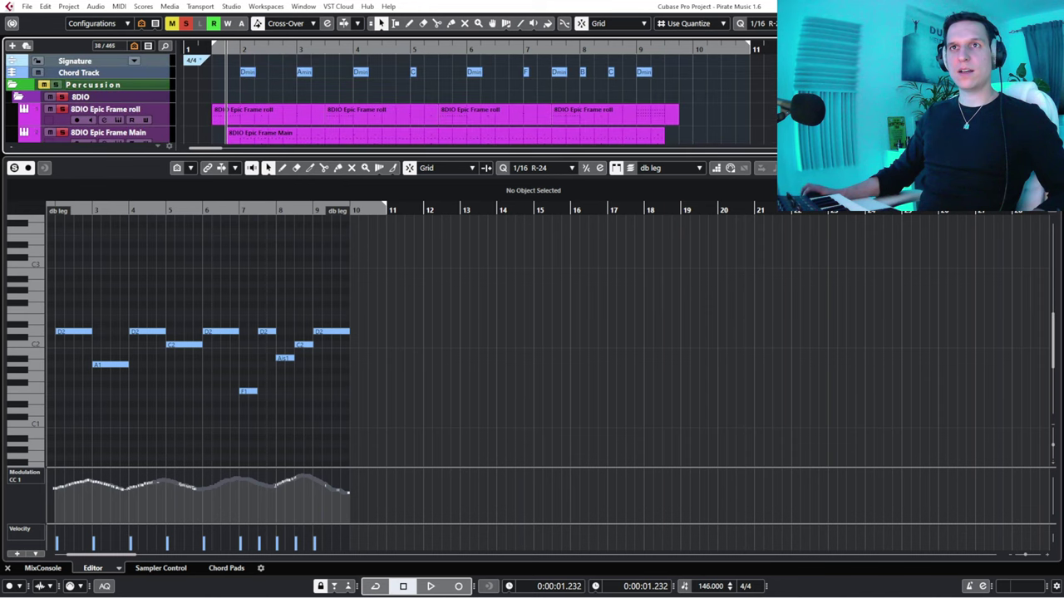
scroll(91, 100, down, 6)
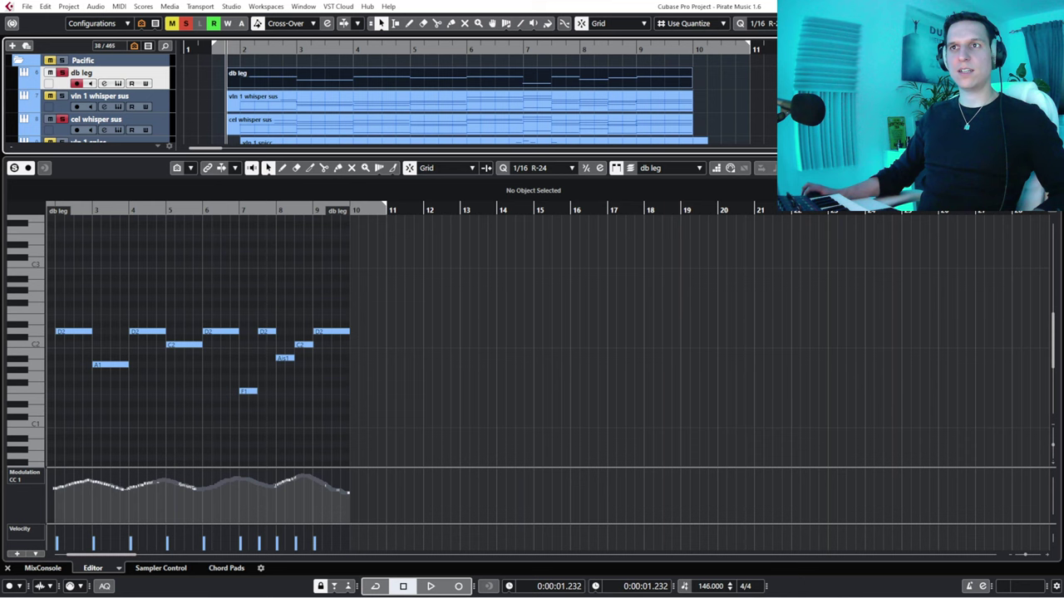
drag(415, 156, 416, 231)
click(731, 125)
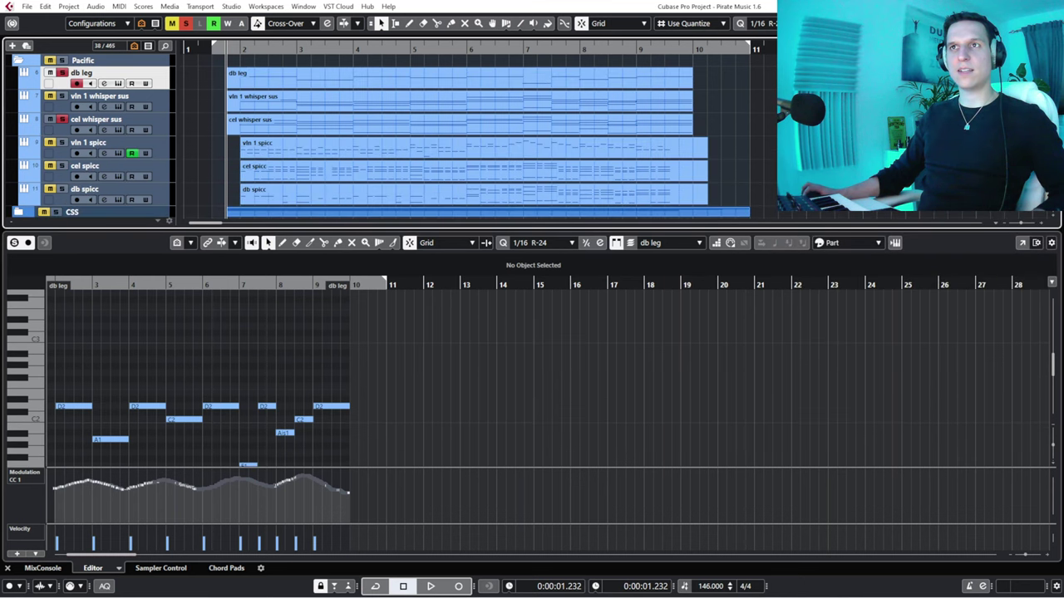
key(space)
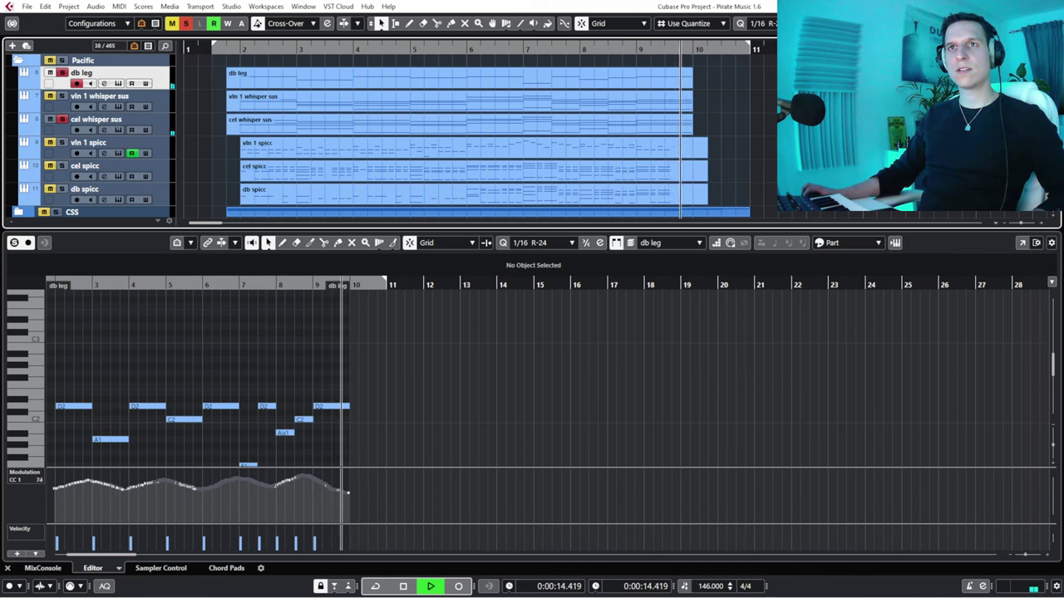
key(space)
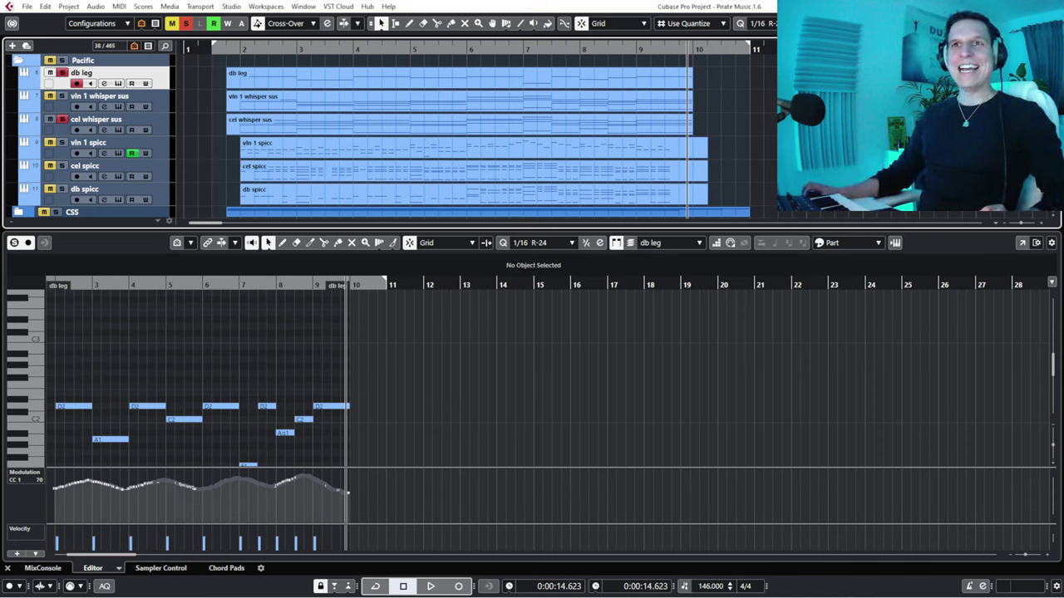
Show the vln 1 whisper sus clip in the Key Editor and check its Pacific 16 Violins instrument, closing the instrument window when done.
click(223, 50)
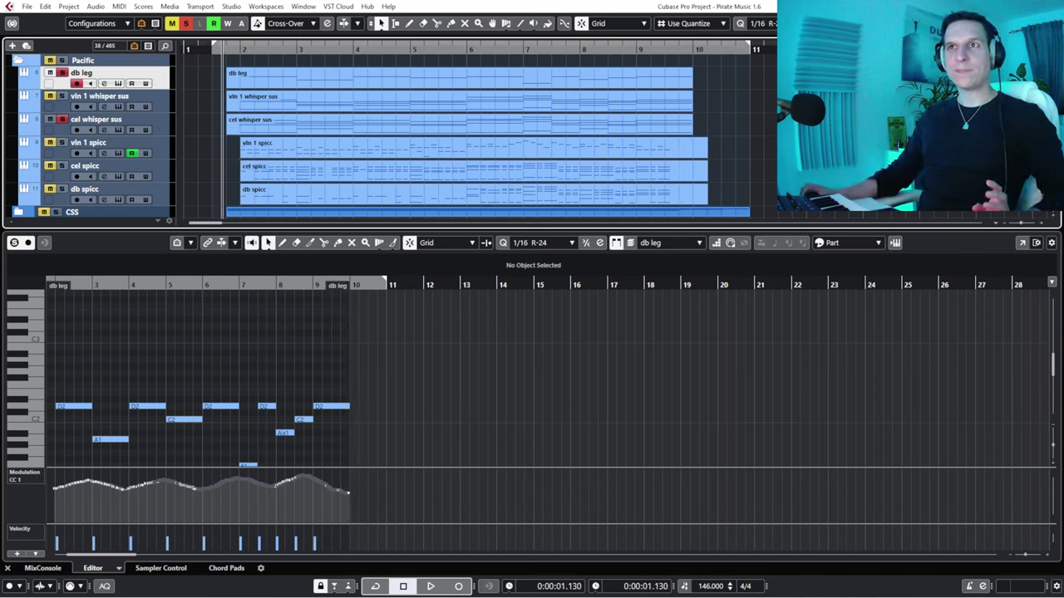
click(274, 103)
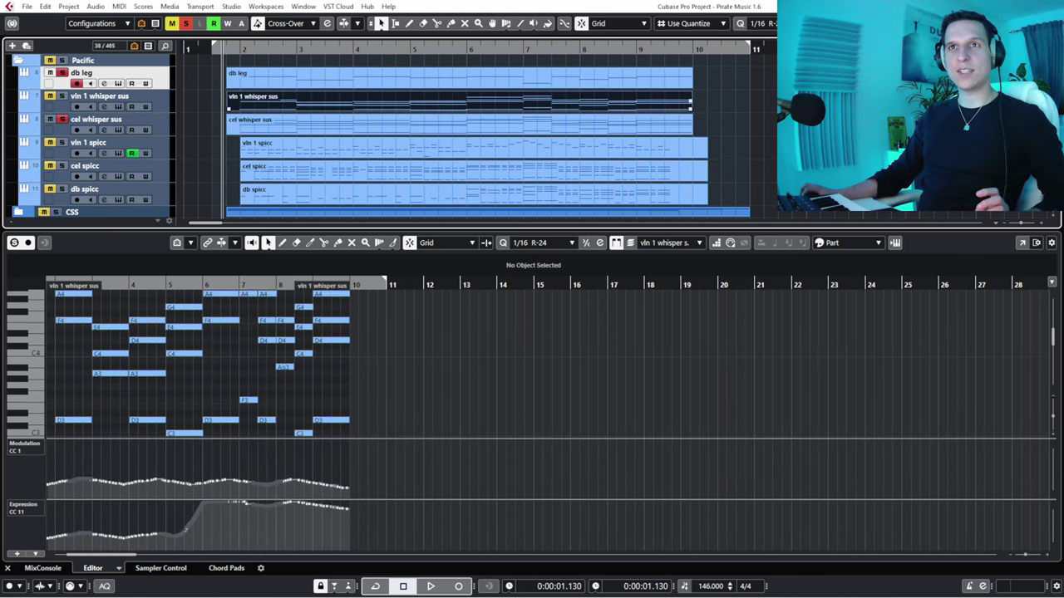
click(466, 374)
drag(117, 285, 56, 299)
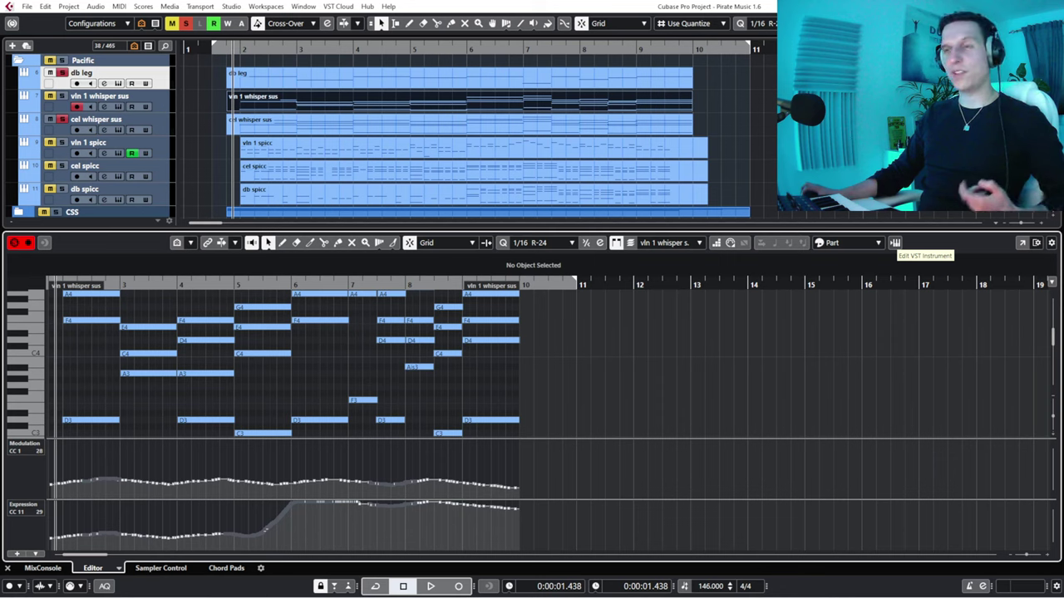
click(896, 243)
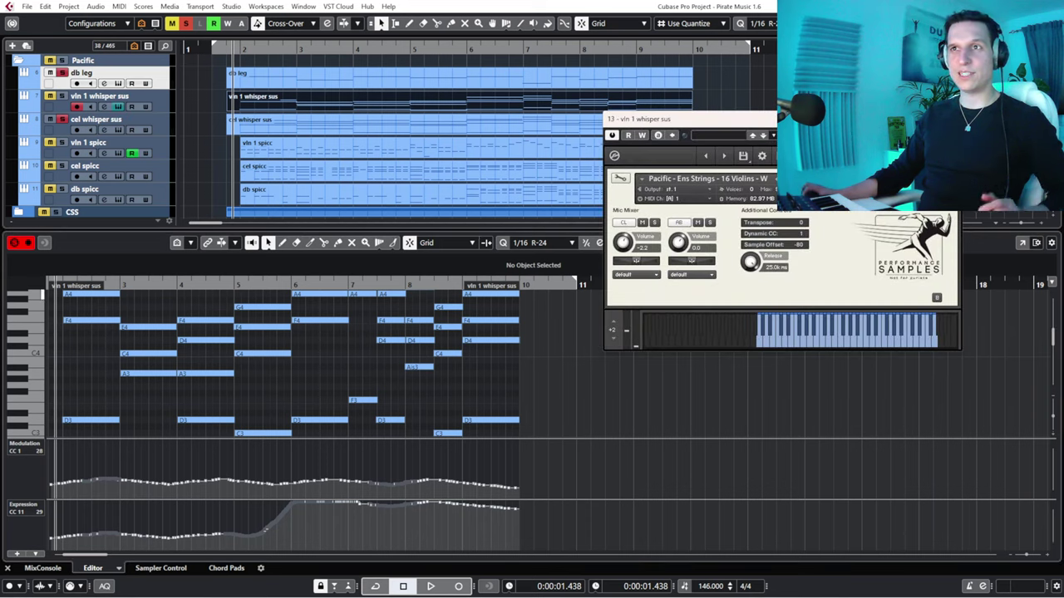
drag(787, 124, 204, 196)
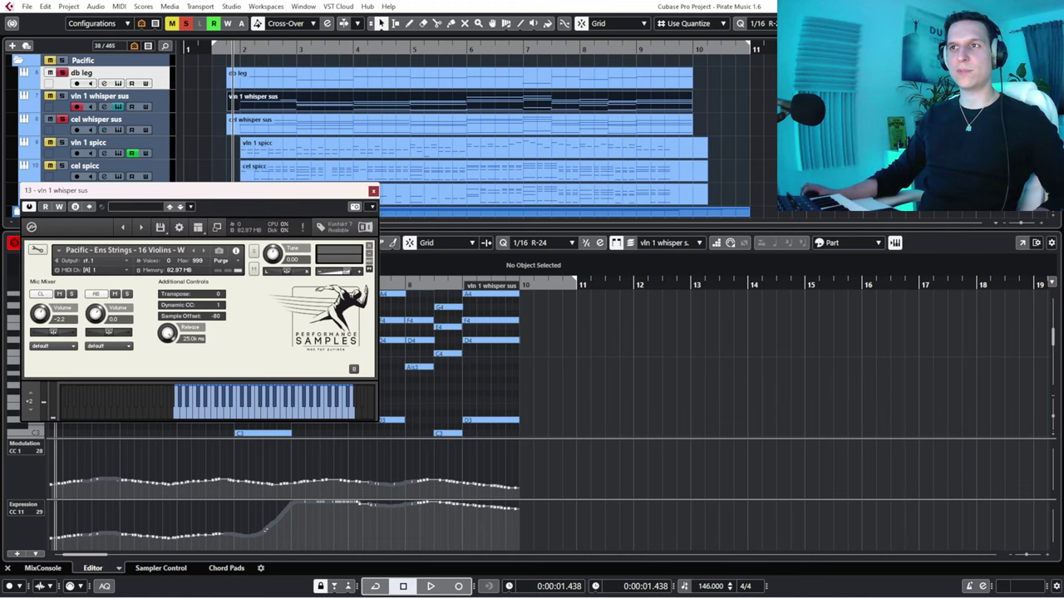
click(373, 191)
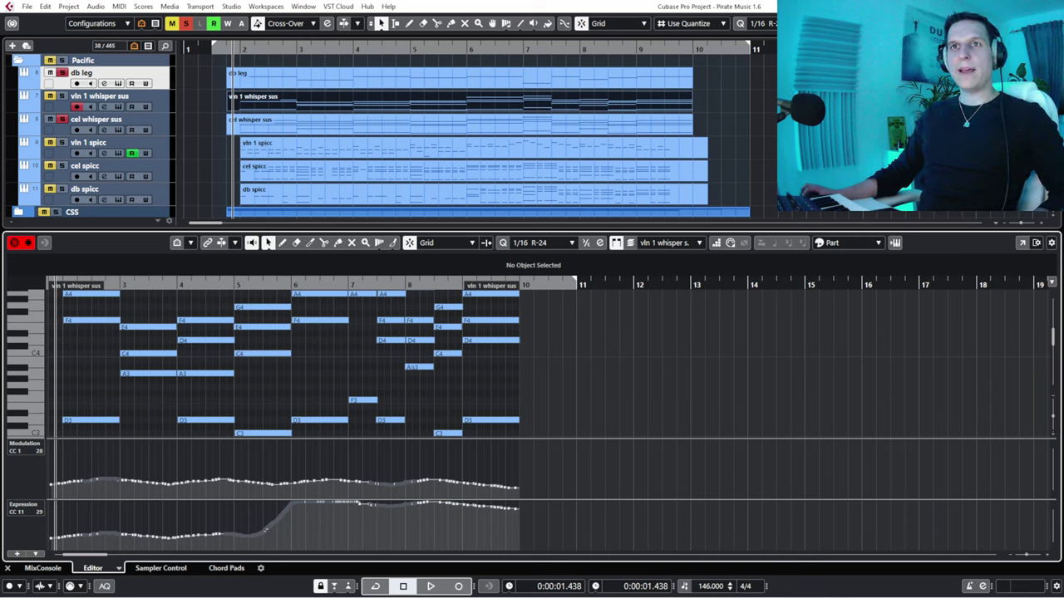
Solo vln 1 whisper sus, enlarge the Key Editor and play the part to the end of the clip.
click(62, 96)
click(341, 366)
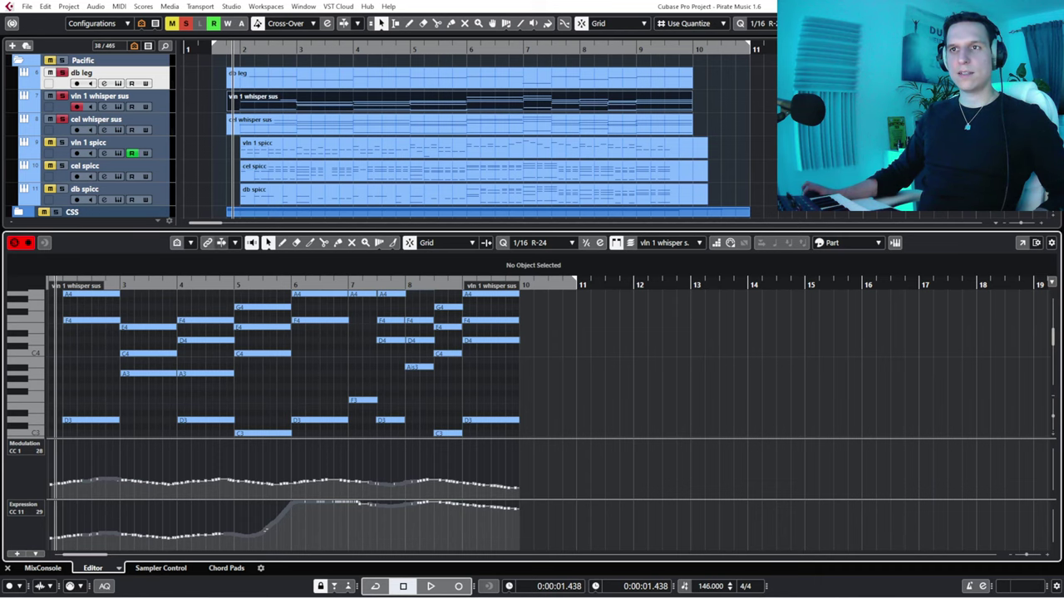
drag(366, 231, 366, 154)
scroll(25, 302, up, 3)
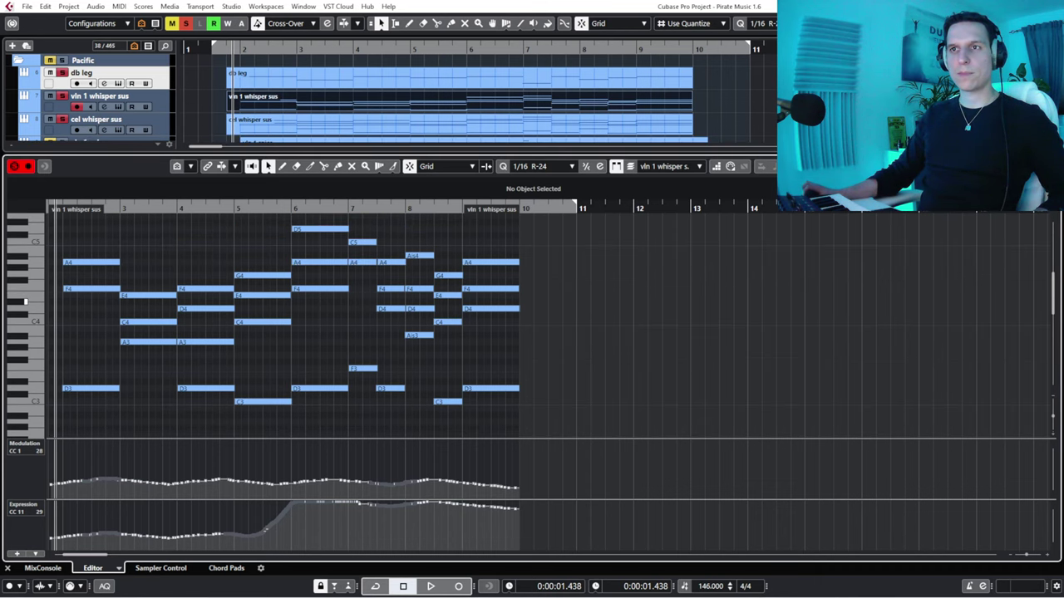
key(space)
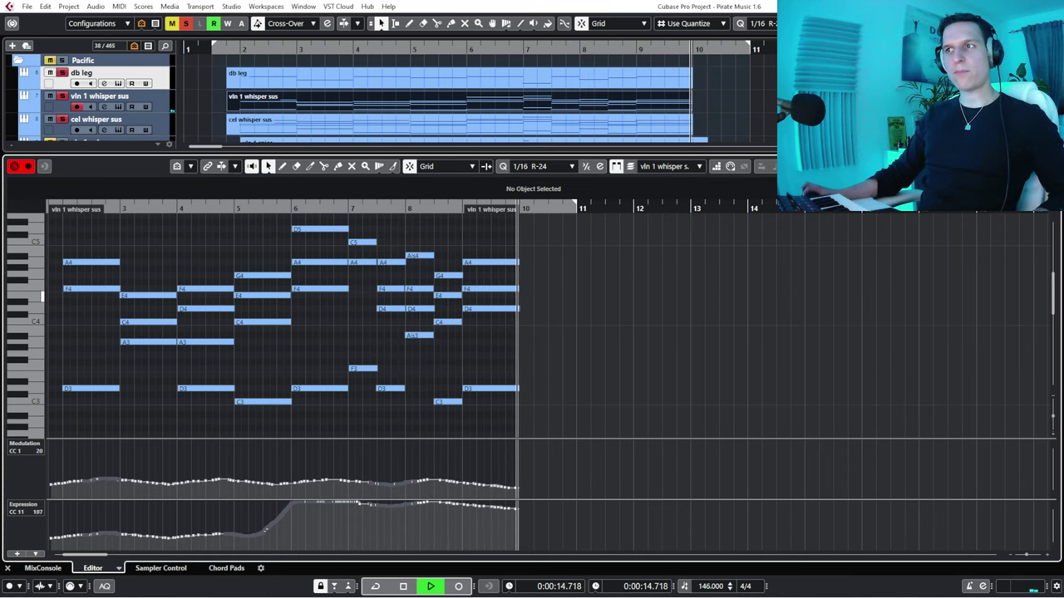
key(space)
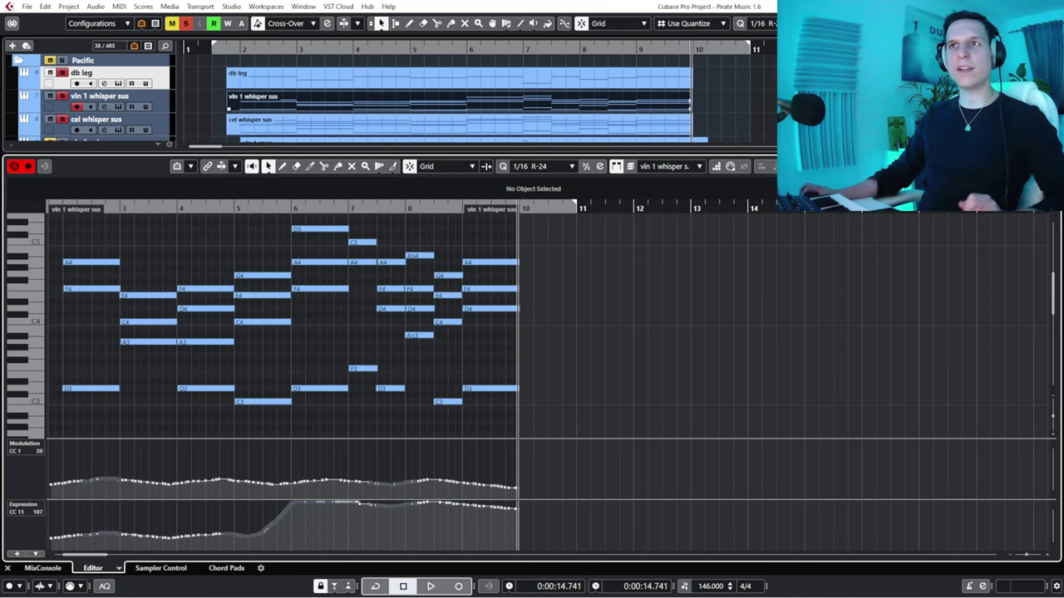
Close the Key Editor and play the three soloed sustained string parts together from their start to past bar 10, returning to the cycle start.
click(227, 50)
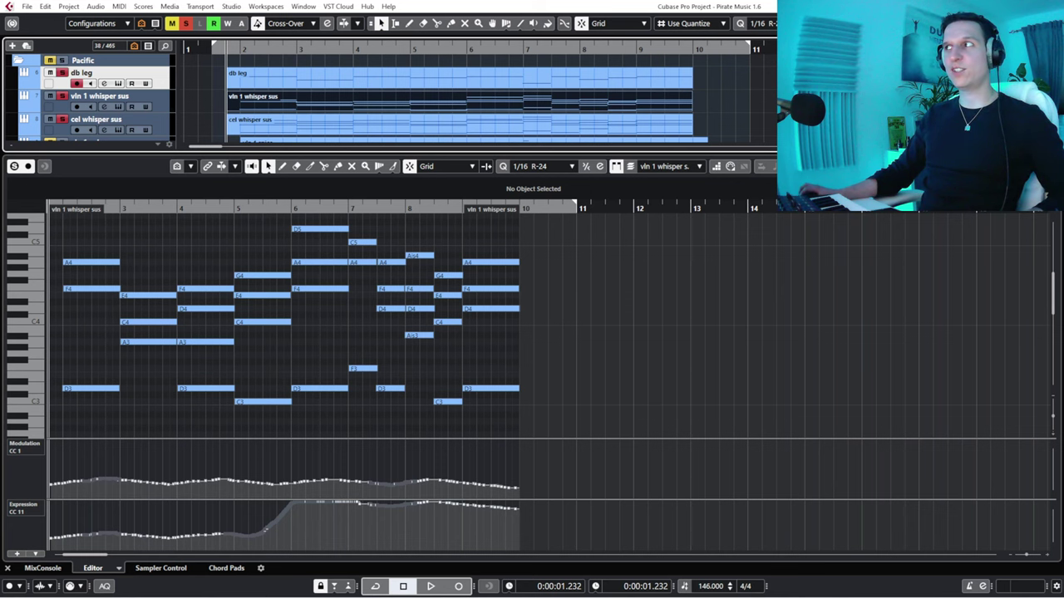
key(Return)
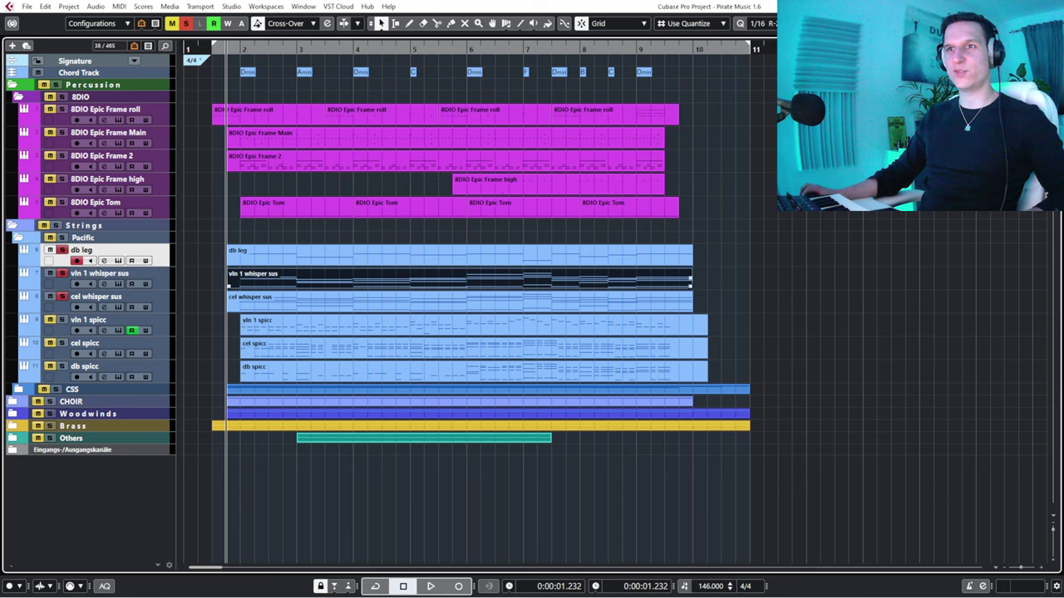
click(465, 231)
key(space)
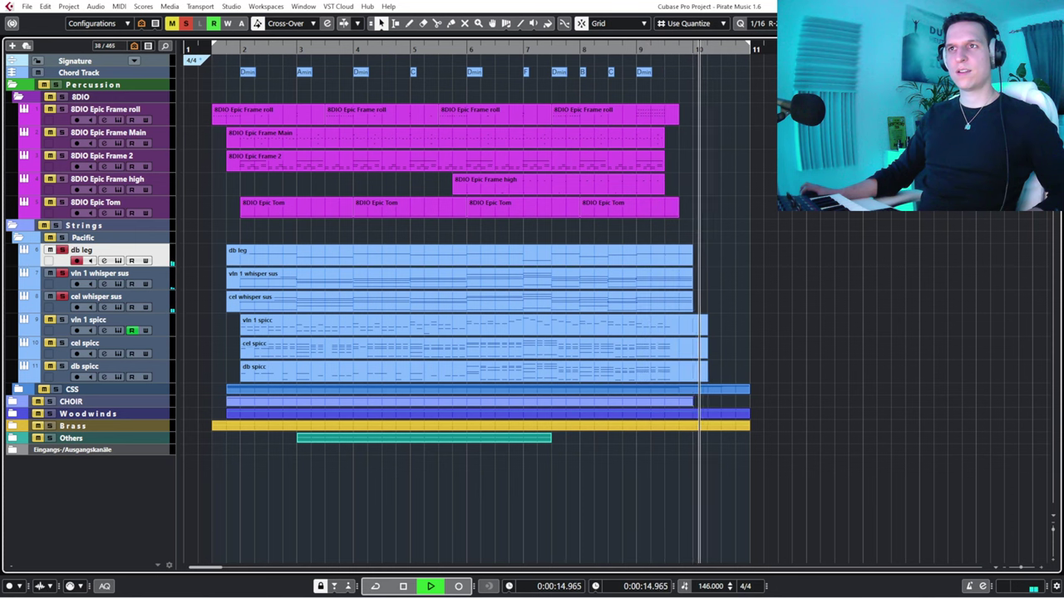
key(space)
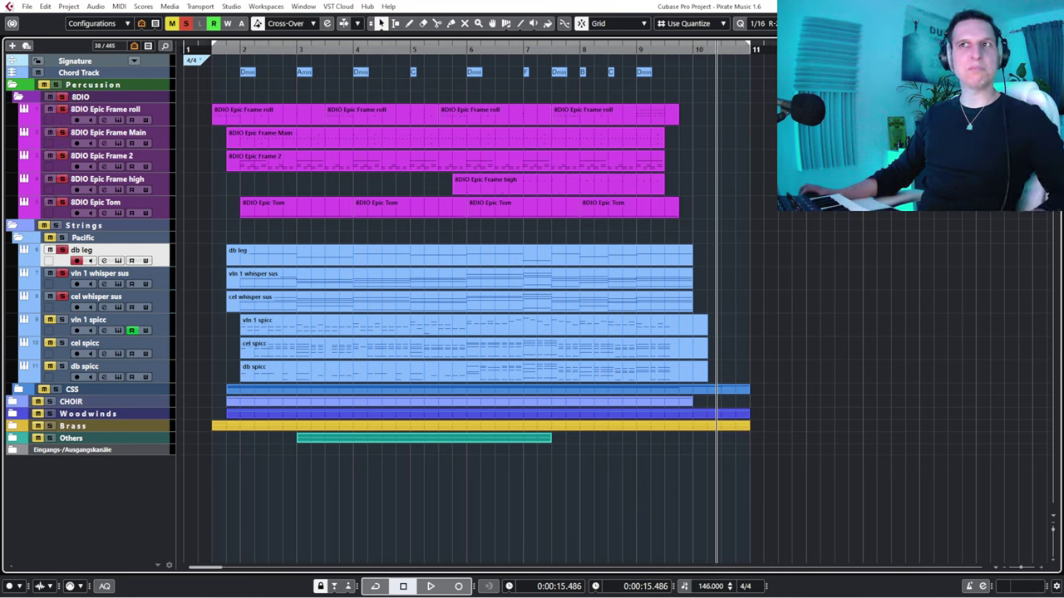
key(KP_1)
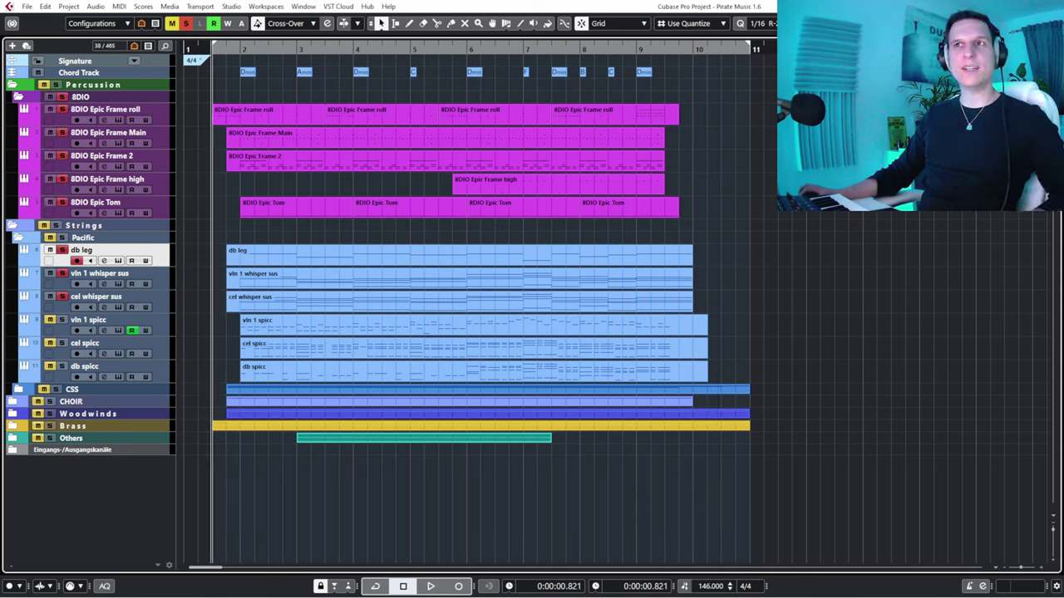
Turn on cycle playback and play the percussion with the three sustained string parts from the cycle start to bar 10.
key(KP_Divide)
key(space)
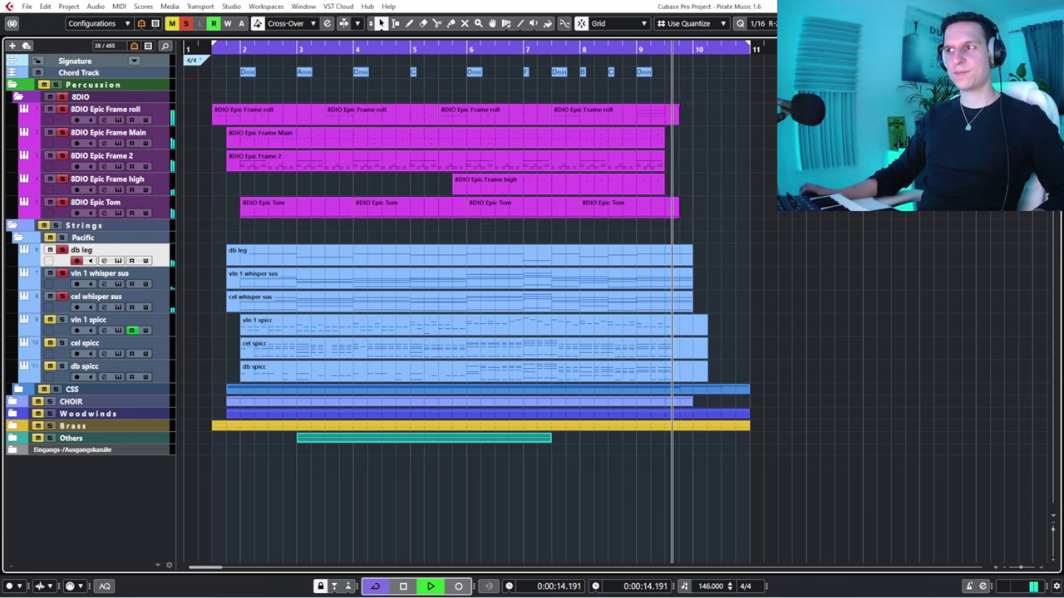
key(space)
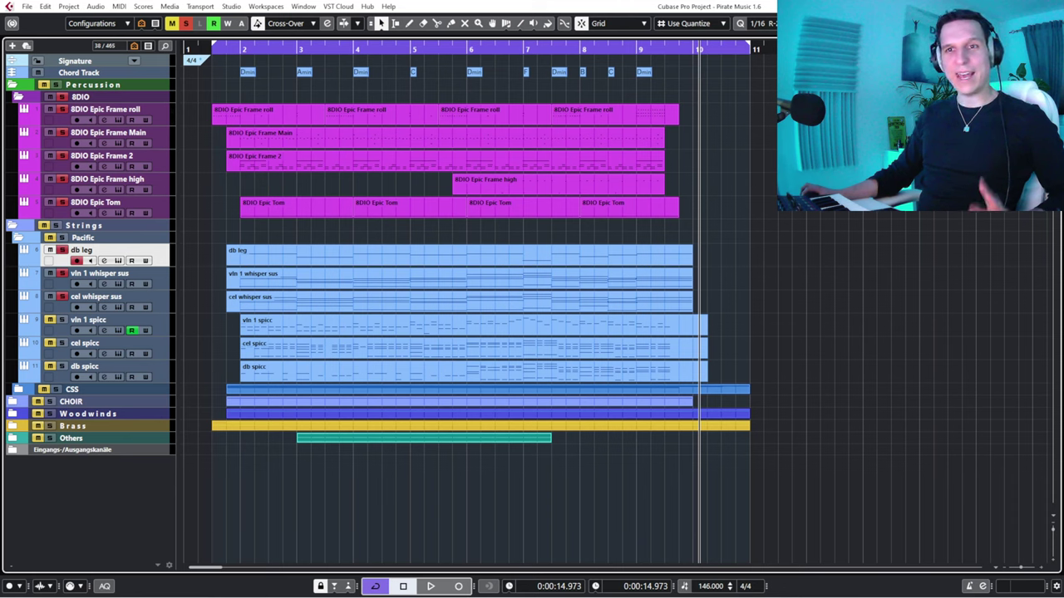
Expand the CHOIR folder with CHO Women syllables soloed and check its Chorus Women Slow Syllables instrument, closing the instrument window when done.
click(12, 402)
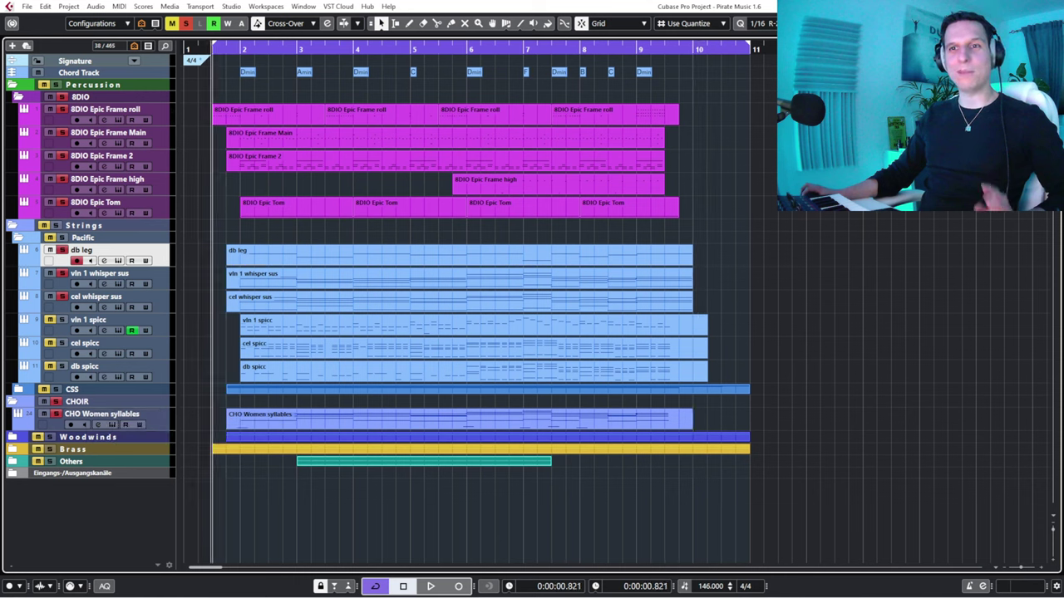
click(102, 413)
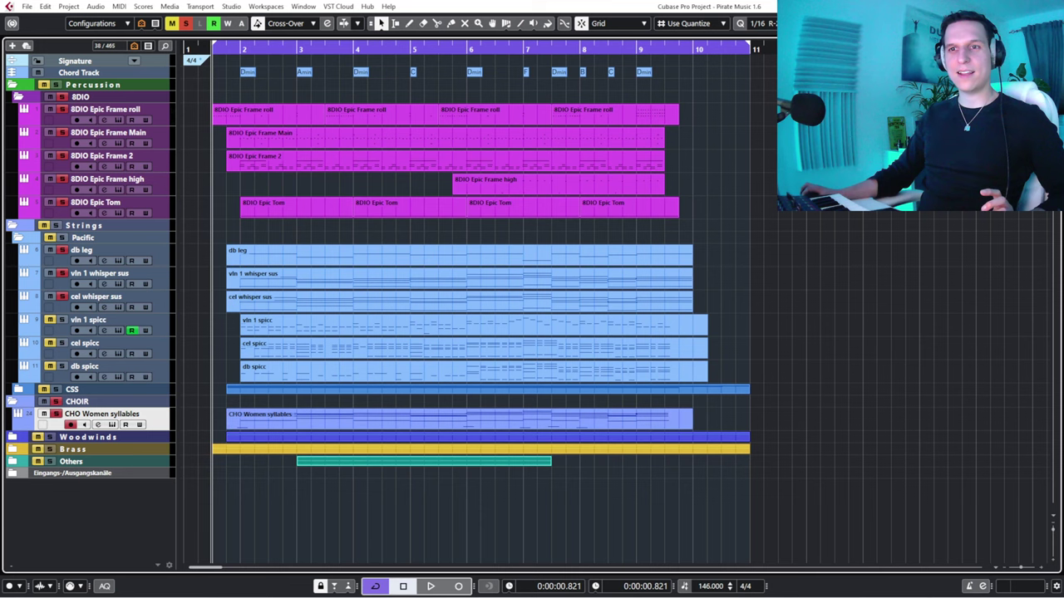
click(112, 425)
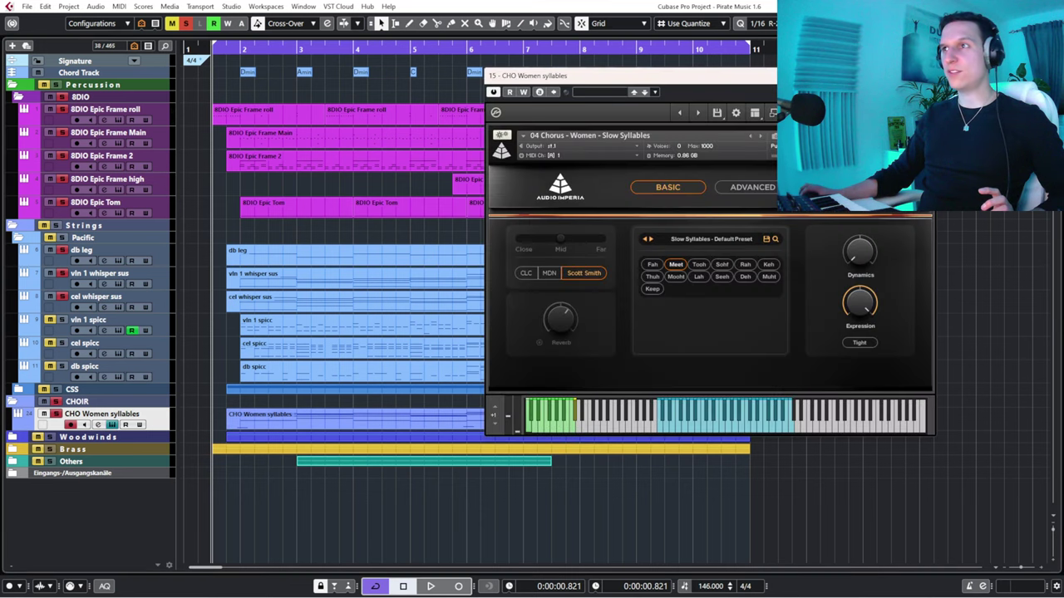
drag(697, 76, 370, 100)
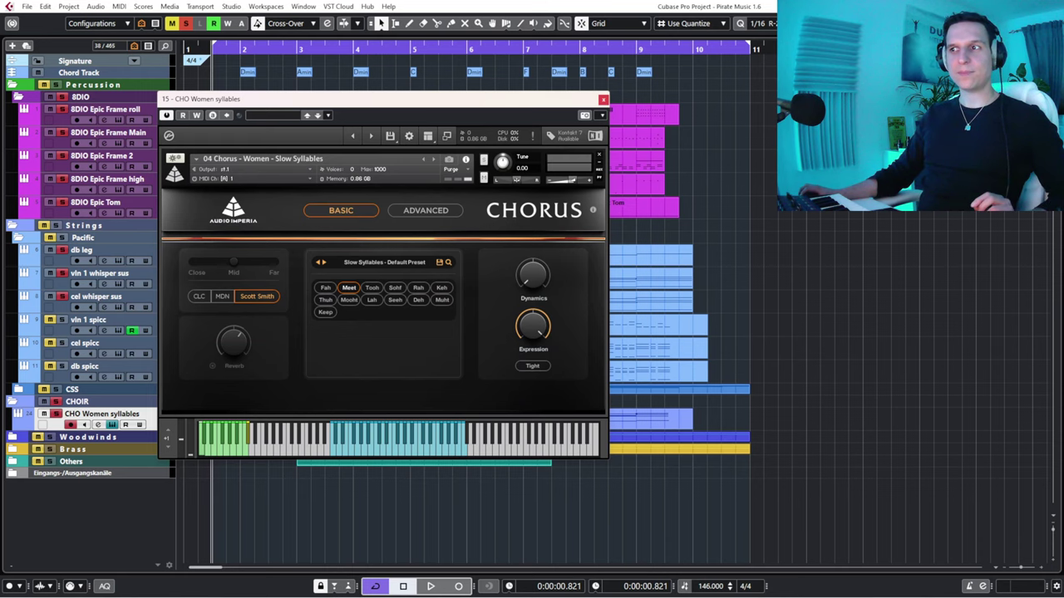
click(603, 100)
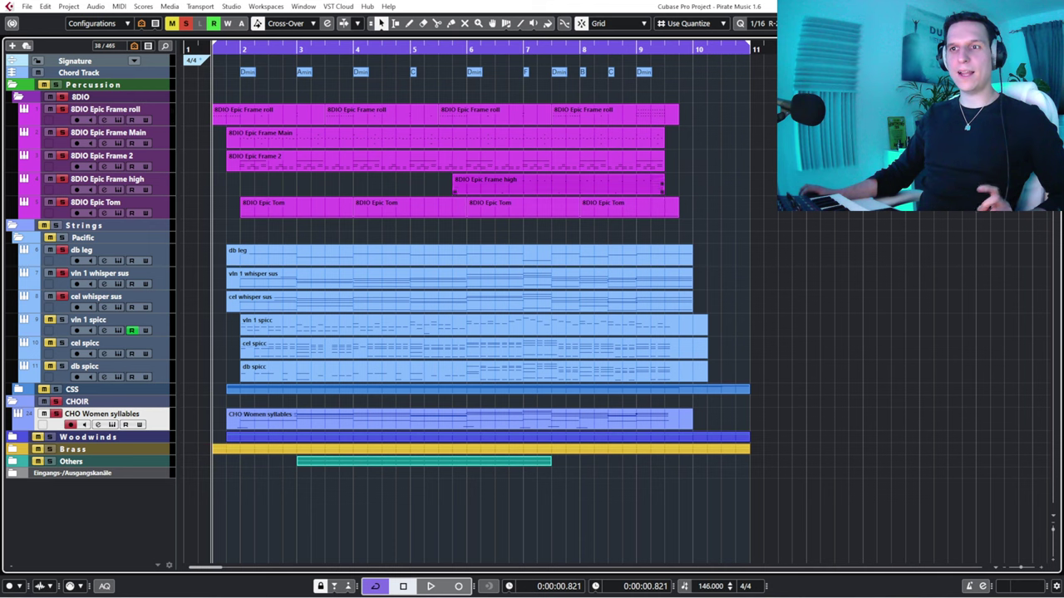
Show the CHO Women syllables clip in the Key Editor and play it from its start to just before bar 10.
click(233, 51)
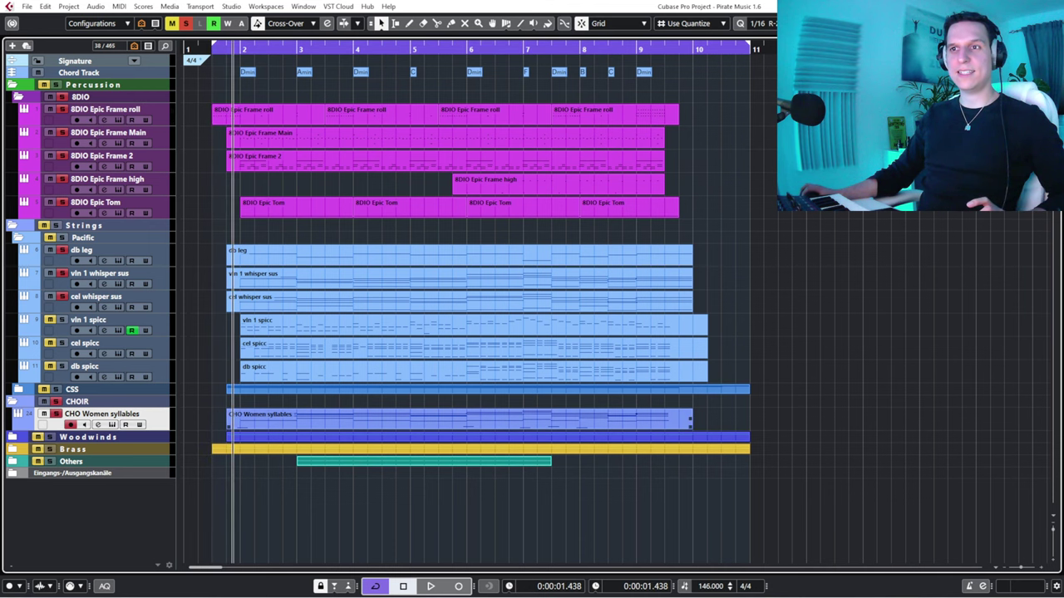
double_click(349, 419)
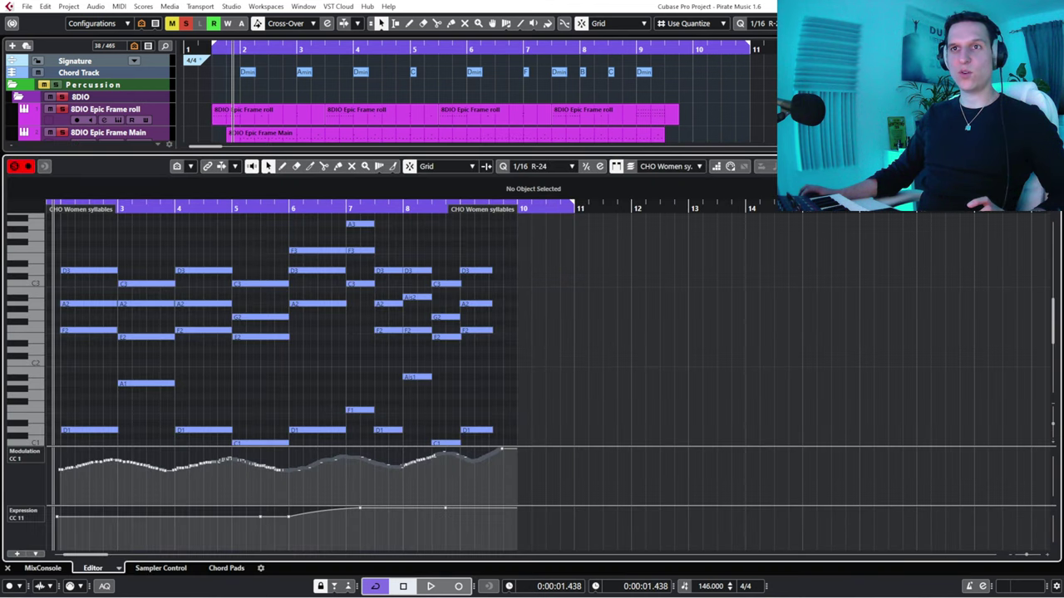
key(h)
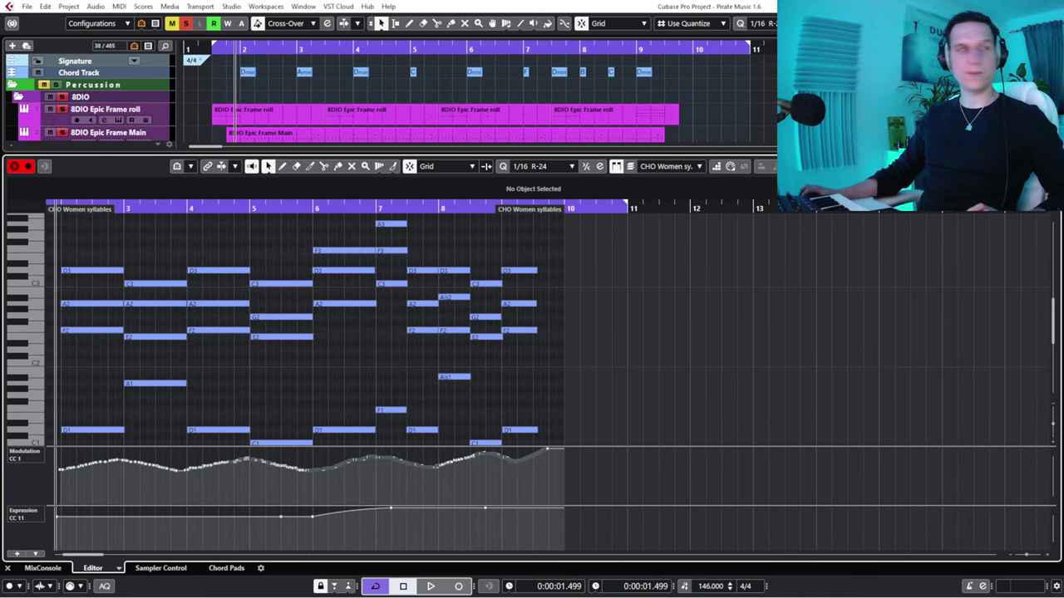
key(h)
click(59, 206)
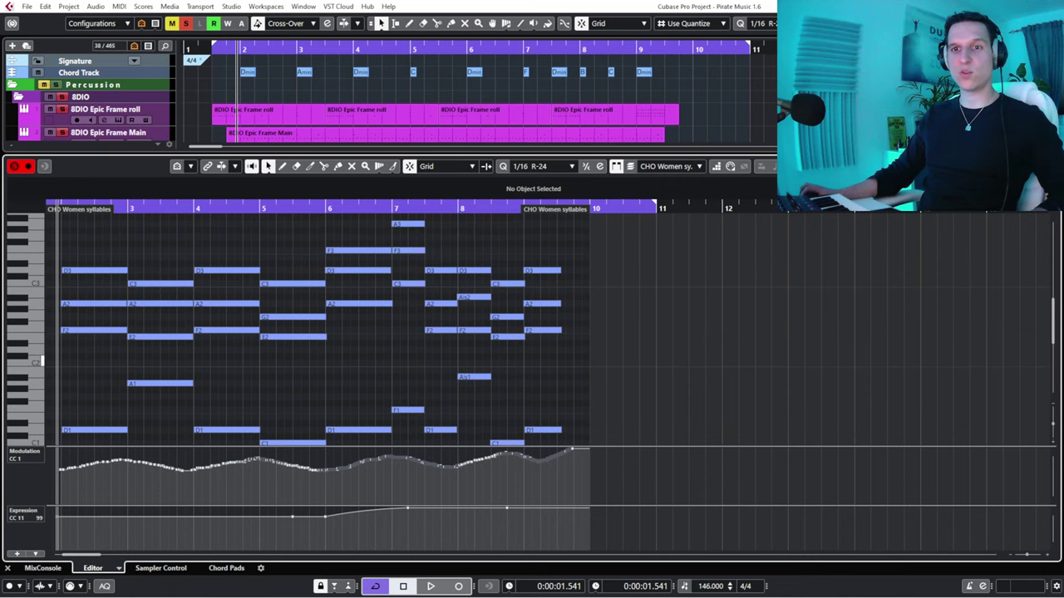
key(space)
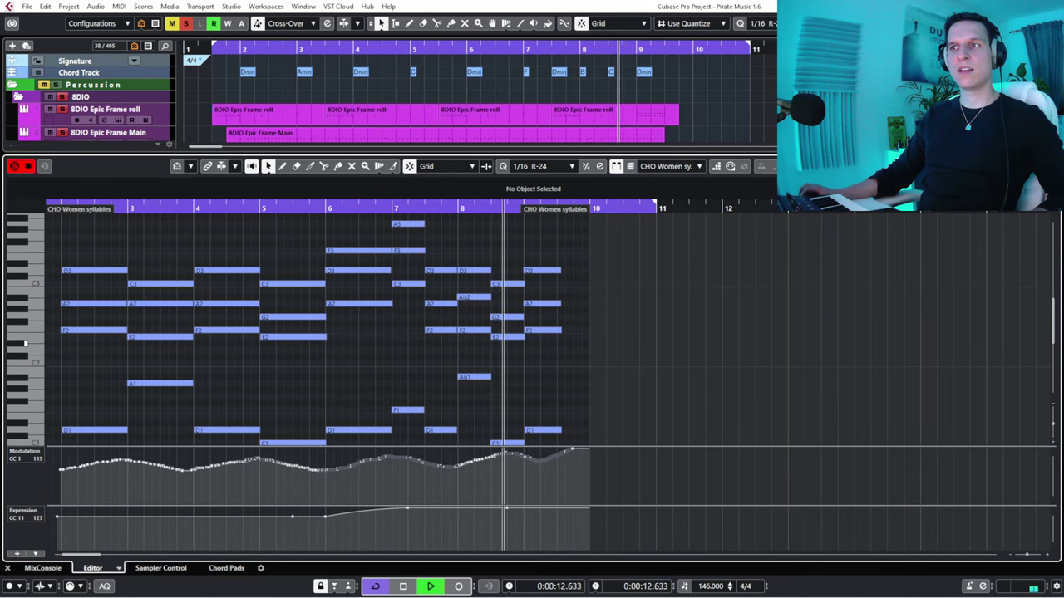
key(space)
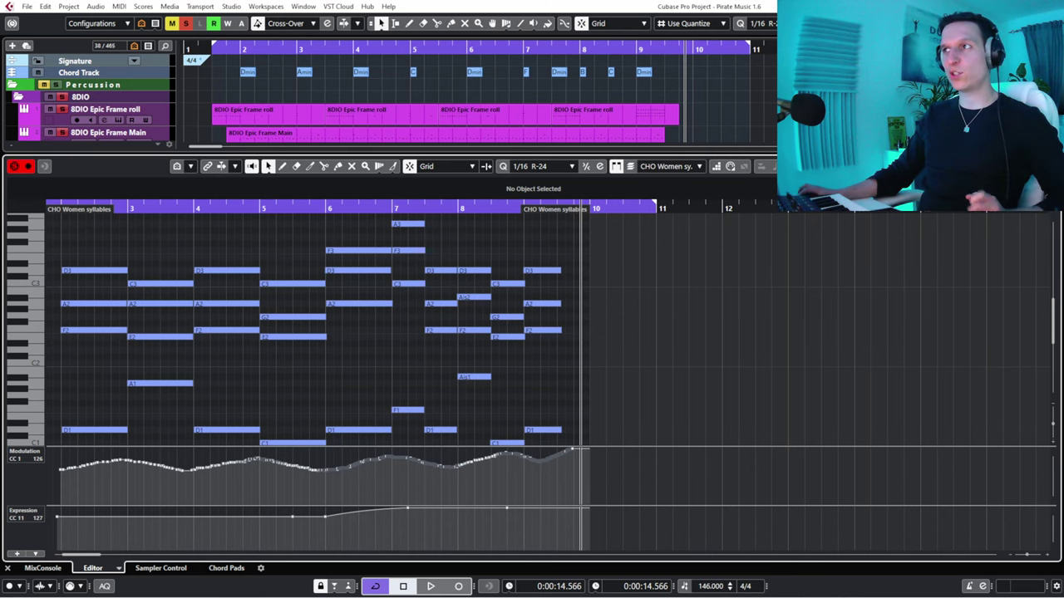
Place the Chorus instrument window beside the choir notes and replay the part from its start to past bar 6.
key(e)
drag(261, 106, 679, 197)
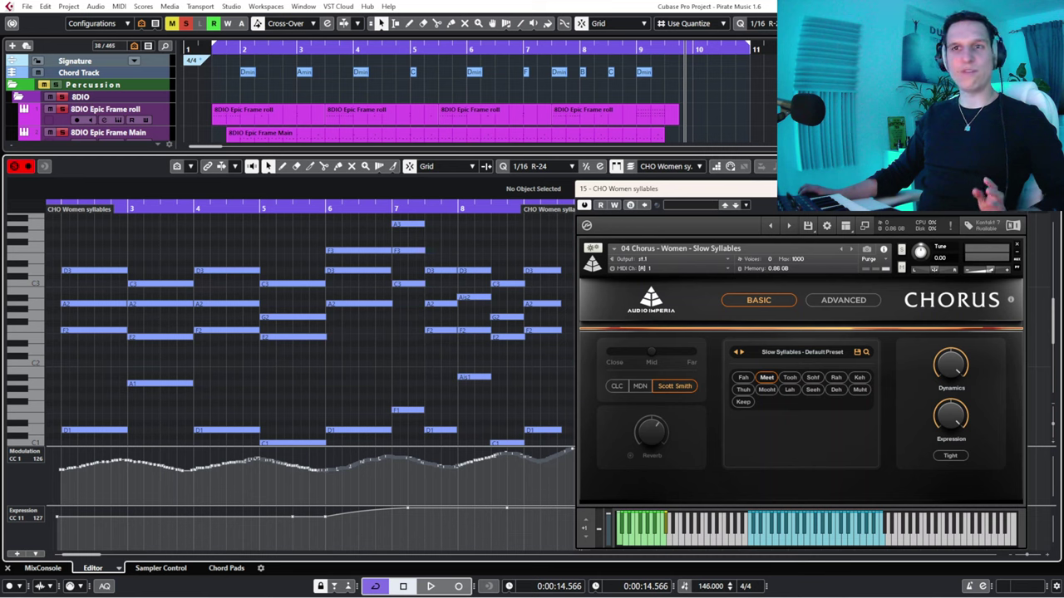
drag(134, 207, 58, 207)
key(space)
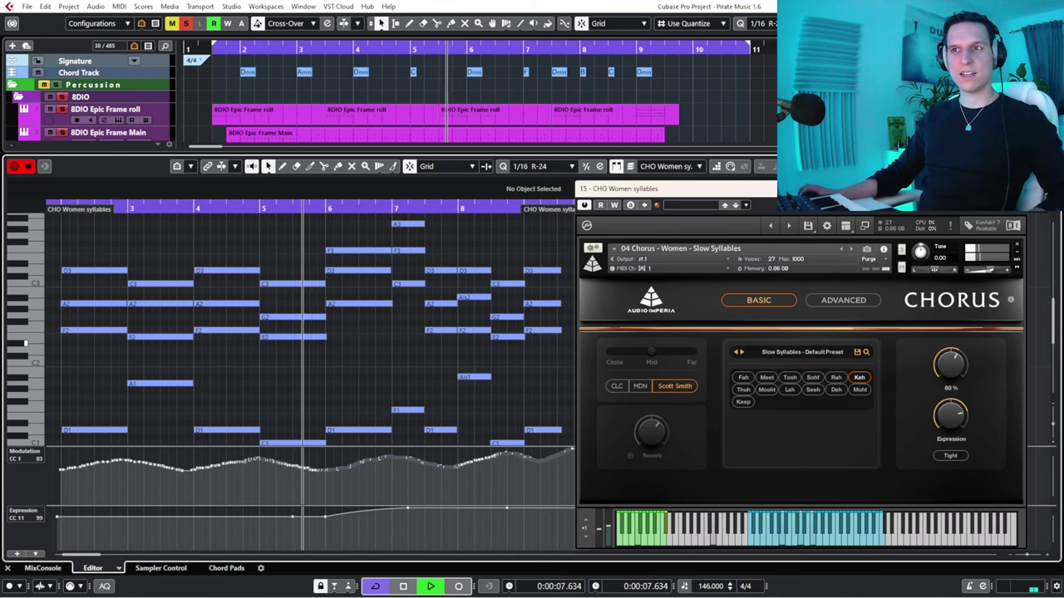
key(space)
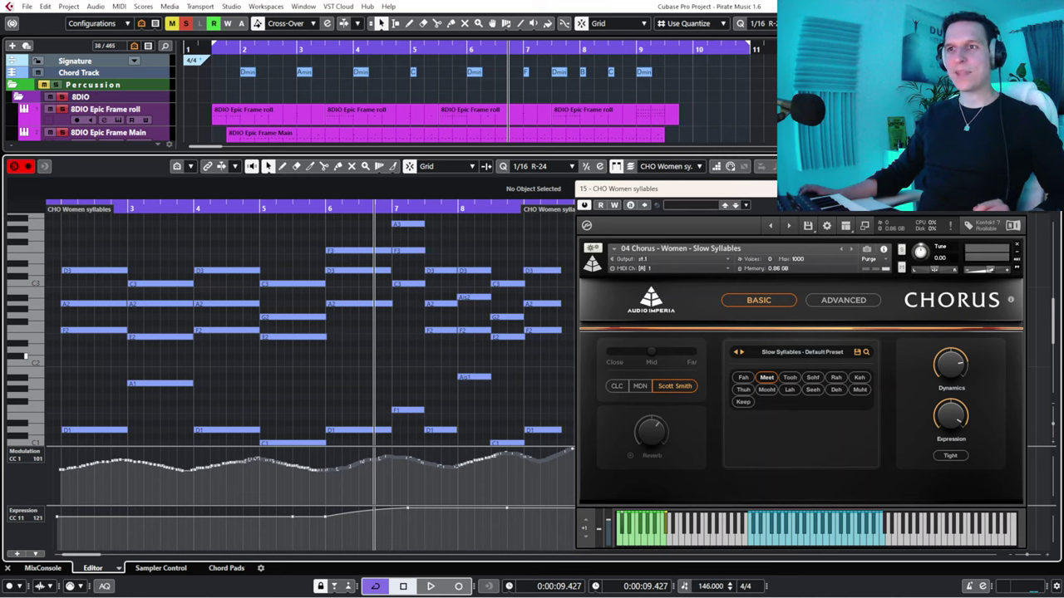
Bring the choir part's low keyswitch notes into view and play the clip from its start to past bar 10, following the syllable changes.
scroll(300, 332, down, 5)
scroll(299, 332, down, 2)
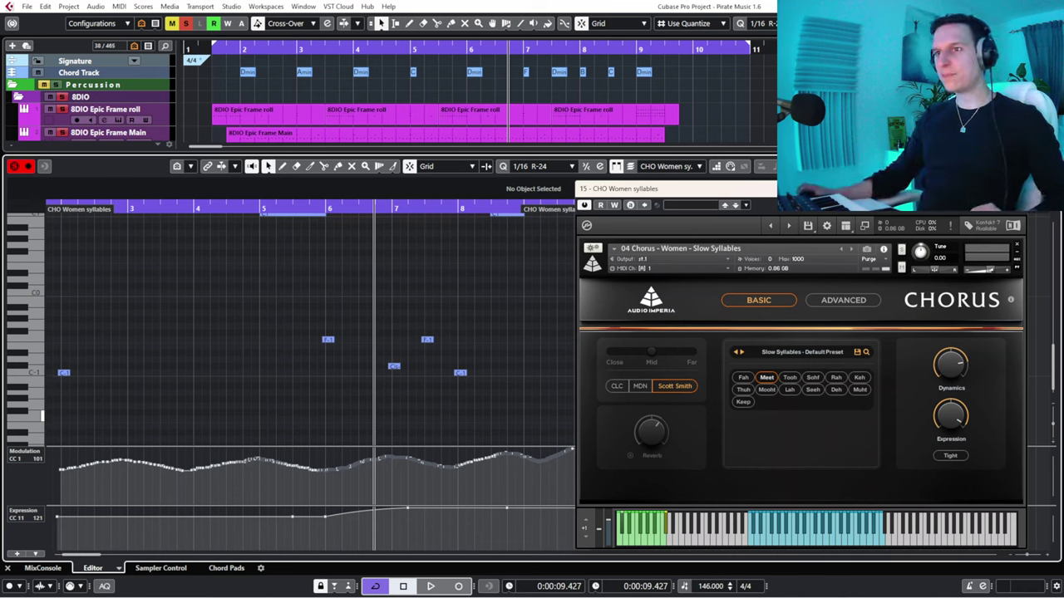
scroll(307, 333, up, 2)
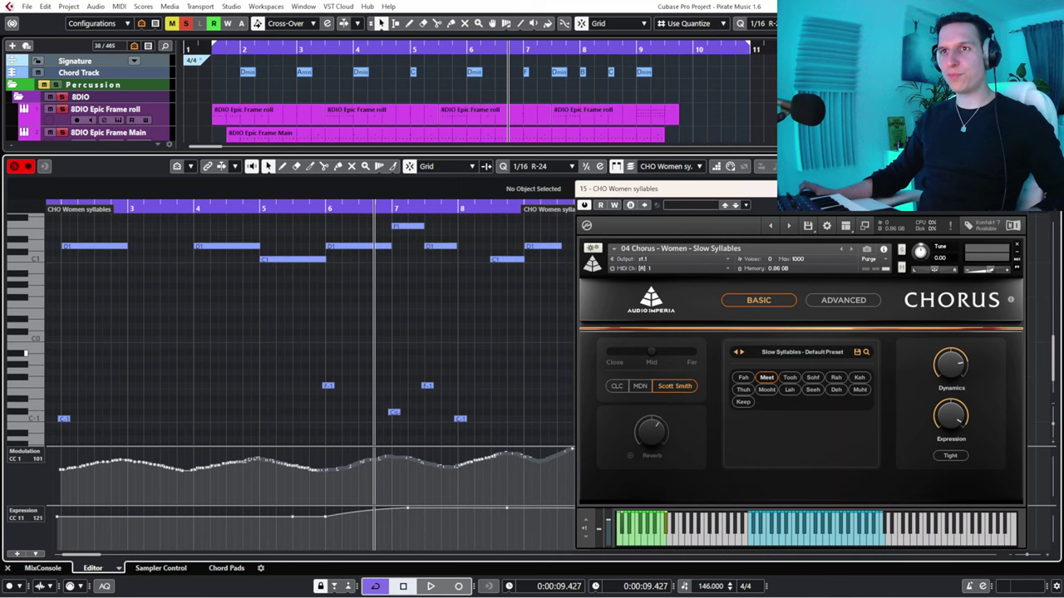
click(185, 209)
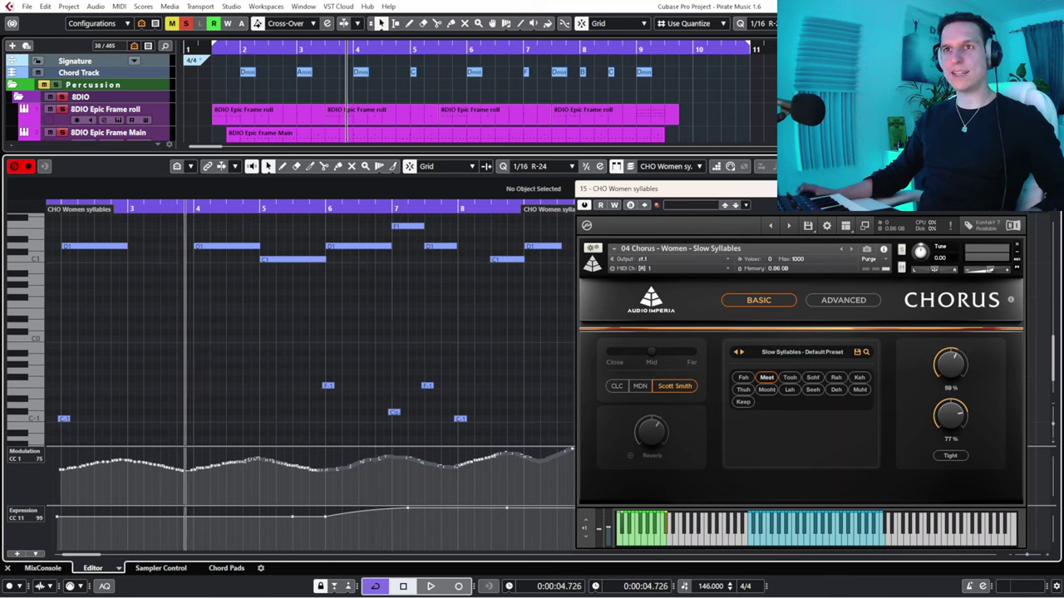
drag(116, 209, 57, 210)
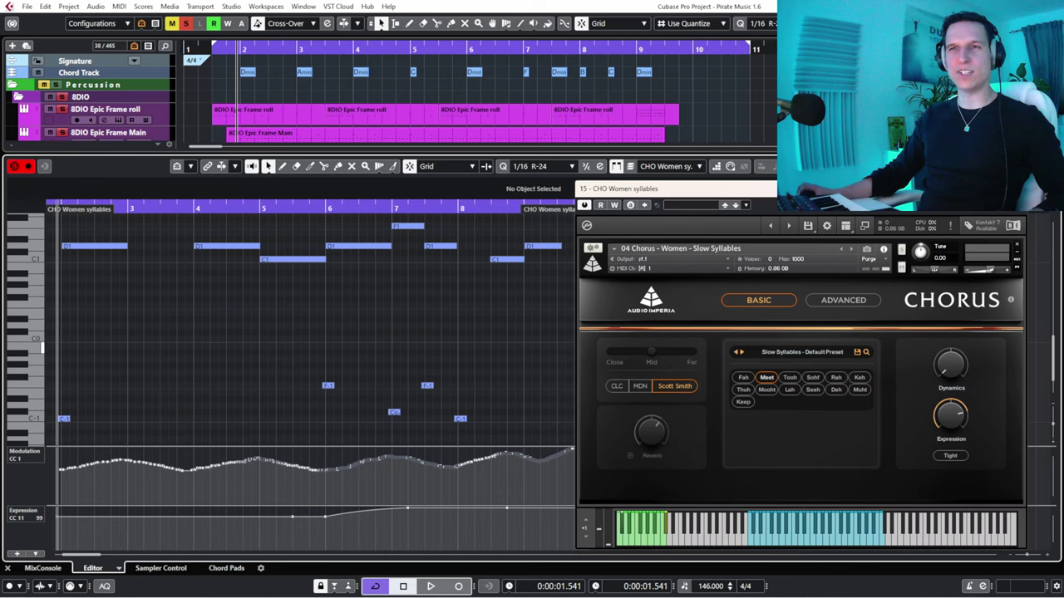
key(space)
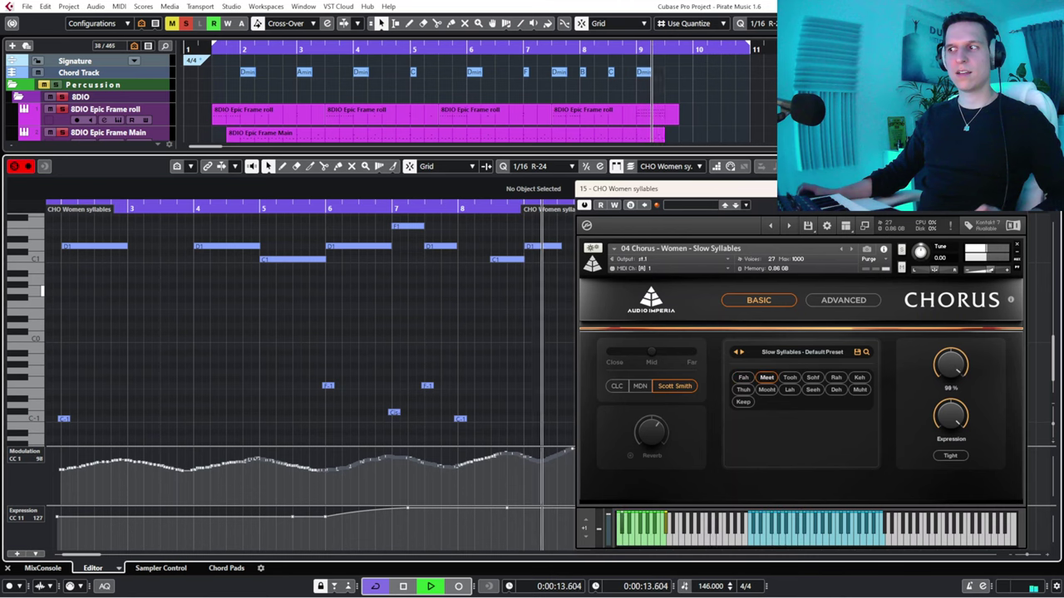
key(space)
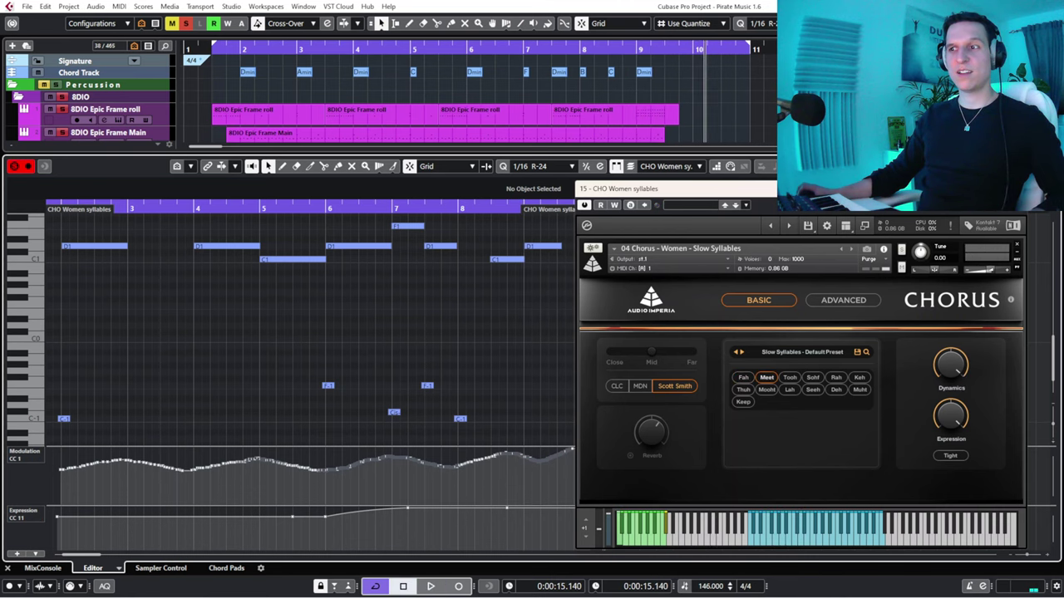
Close the Chorus instrument window, review the choir's upper chord notes, and close the Key Editor with the clip deselected.
click(1018, 188)
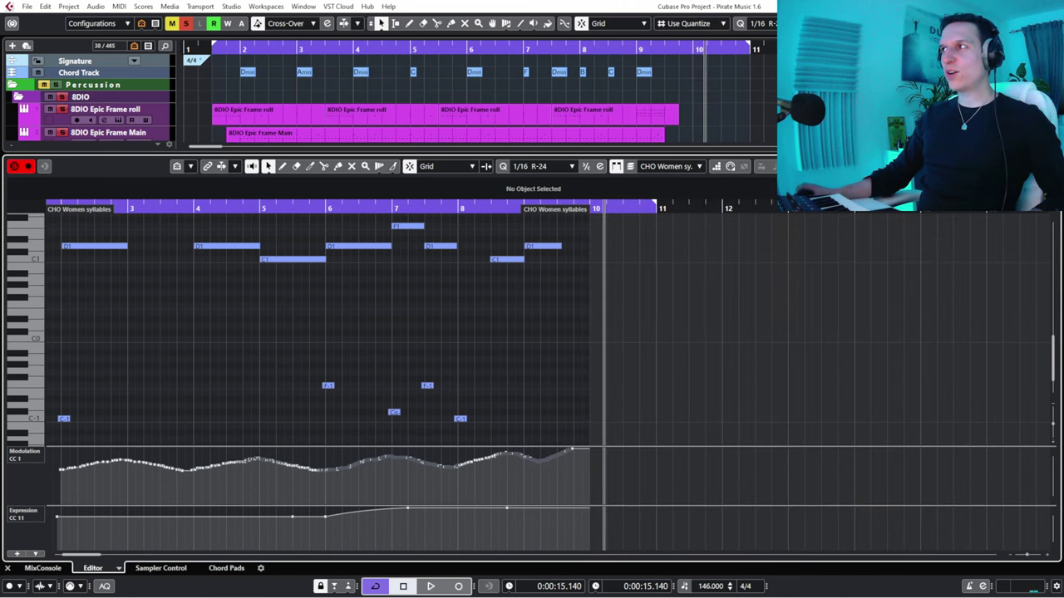
scroll(26, 342, up, 8)
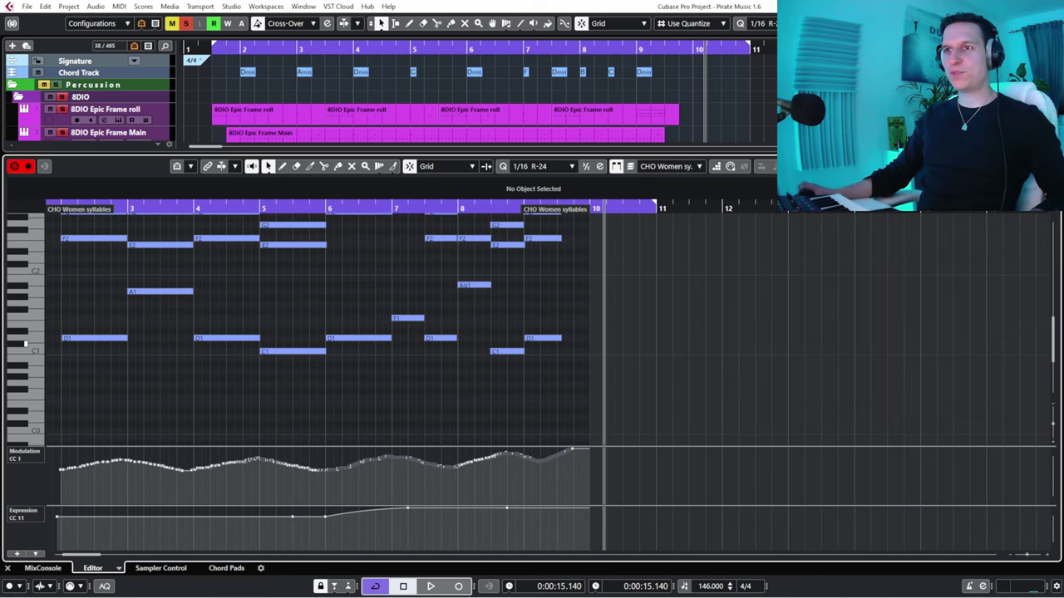
scroll(26, 342, up, 2)
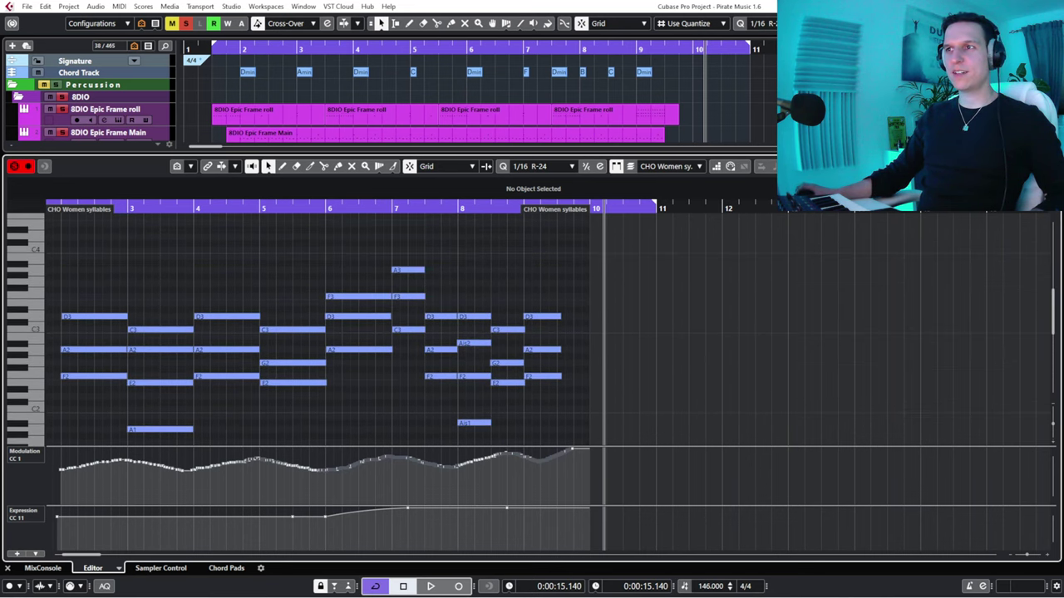
key(Return)
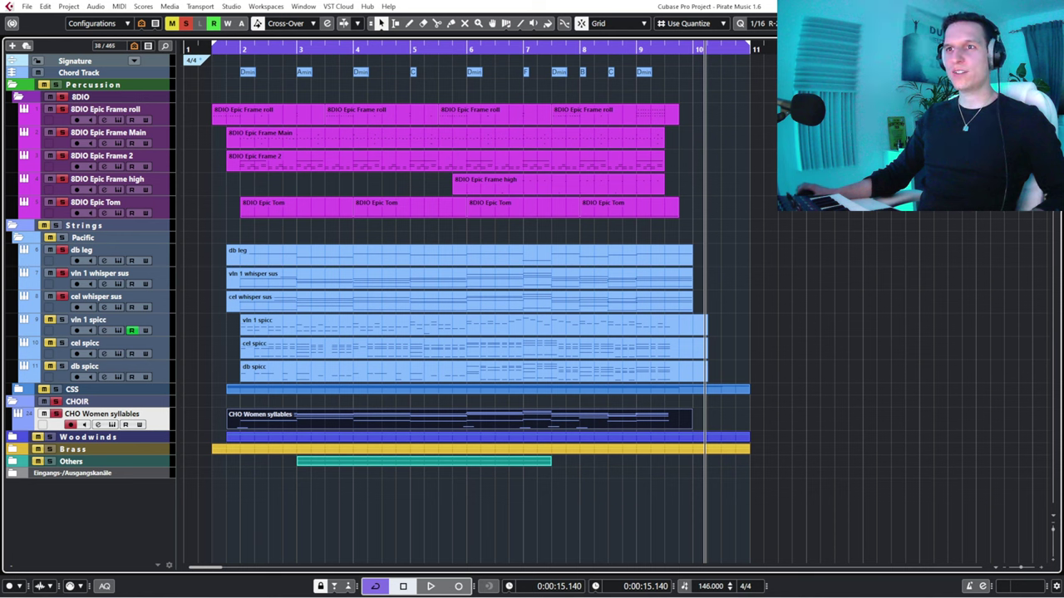
click(532, 516)
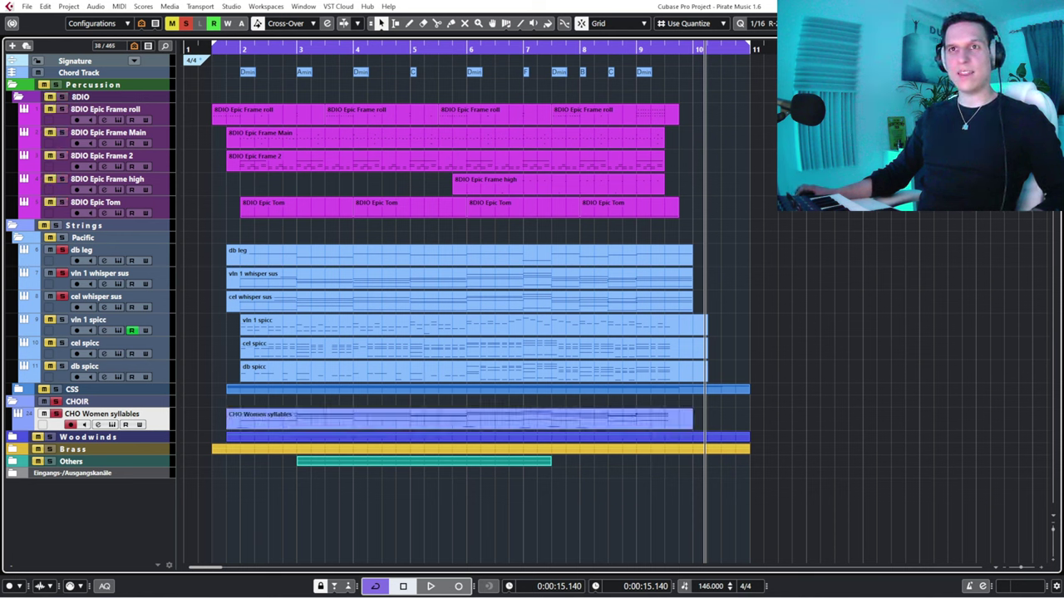
Play the women's choir with the sustained strings from the clips' start to past bar 10, closing the EW Spaces II reverb window when done.
key(KP_0)
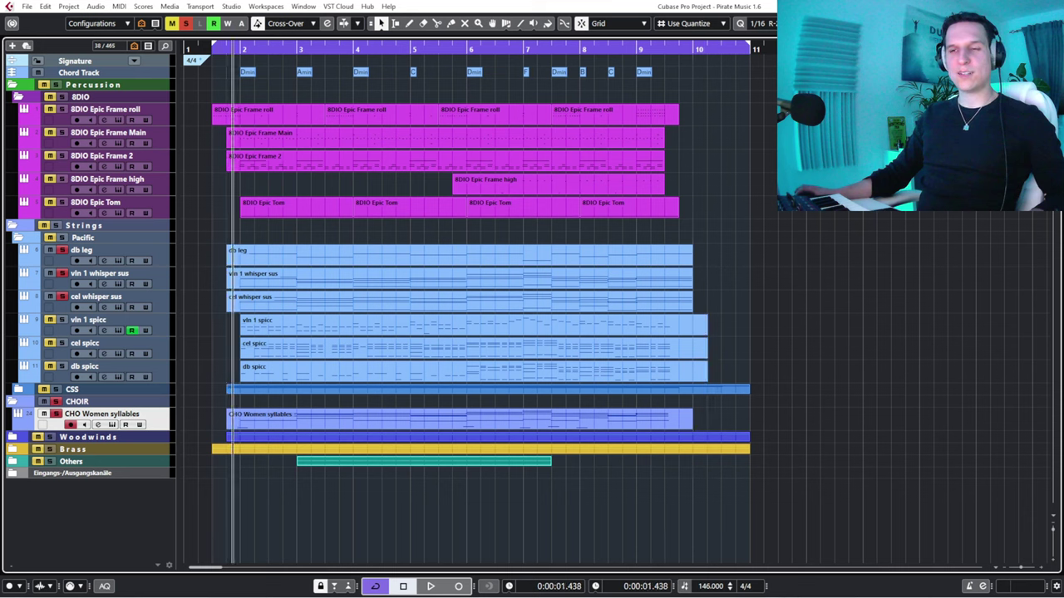
key(space)
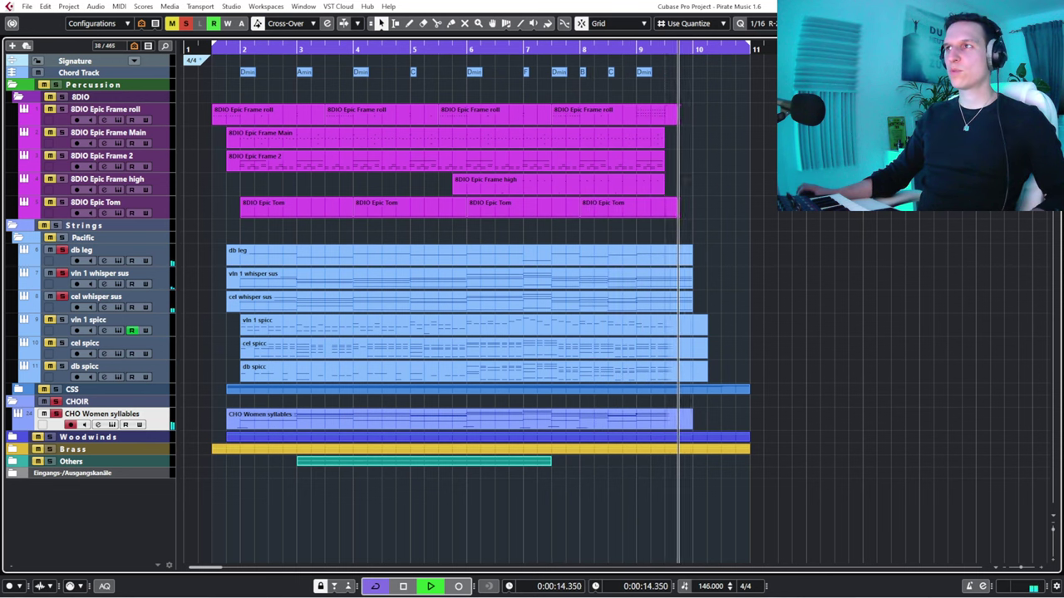
key(space)
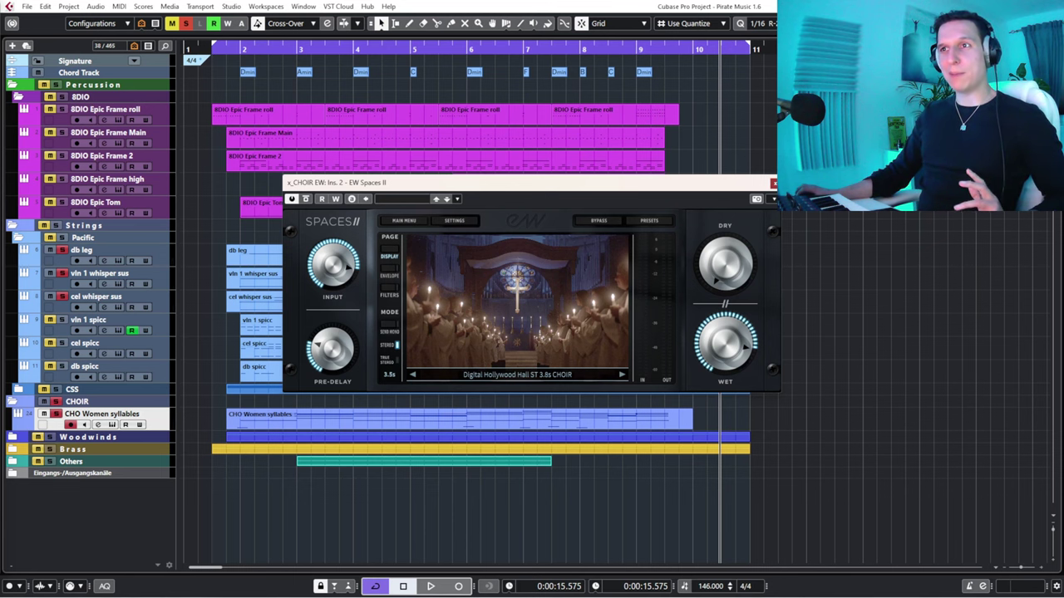
click(772, 182)
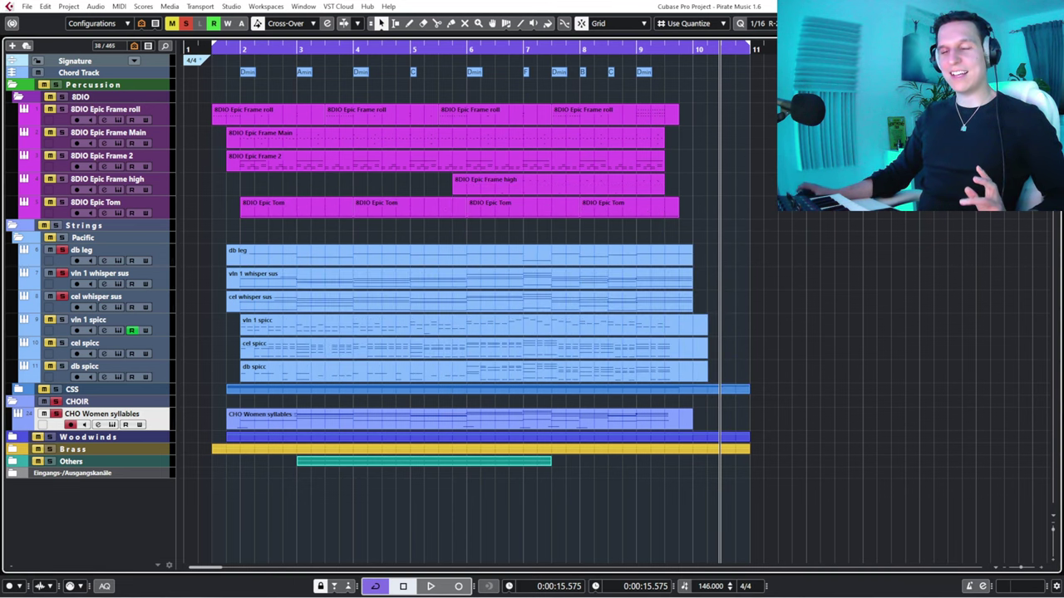
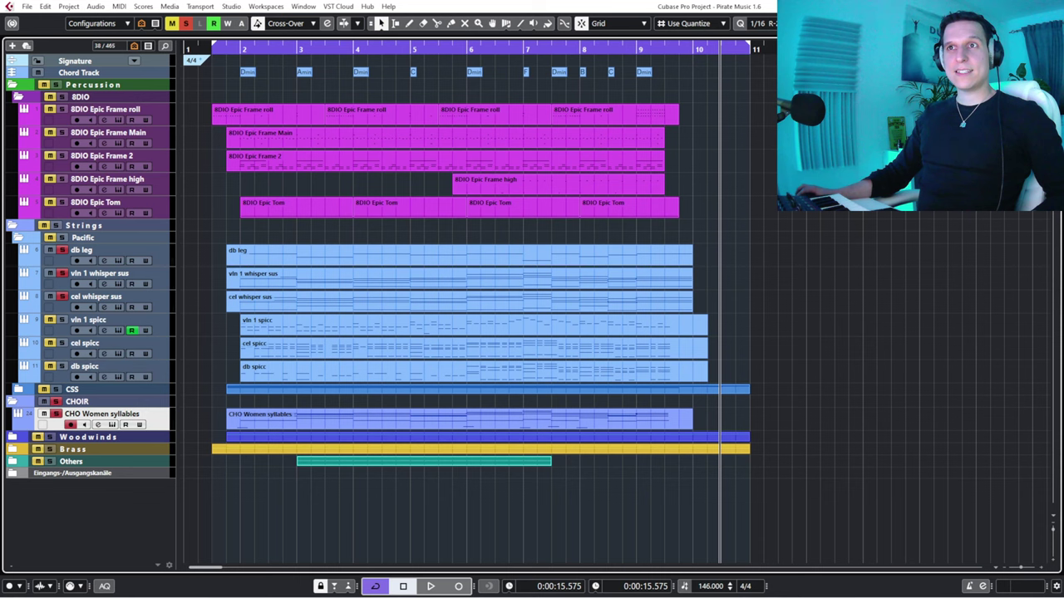
Return to the cycle start, then expand the CSS strings folder and select the Celli track with its solo on.
click(212, 51)
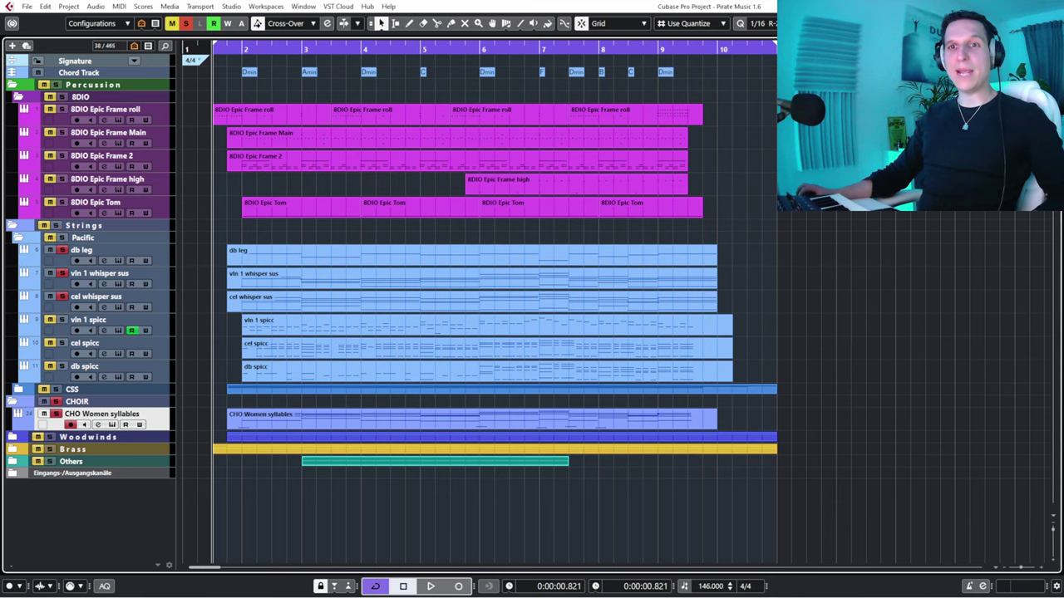
click(18, 389)
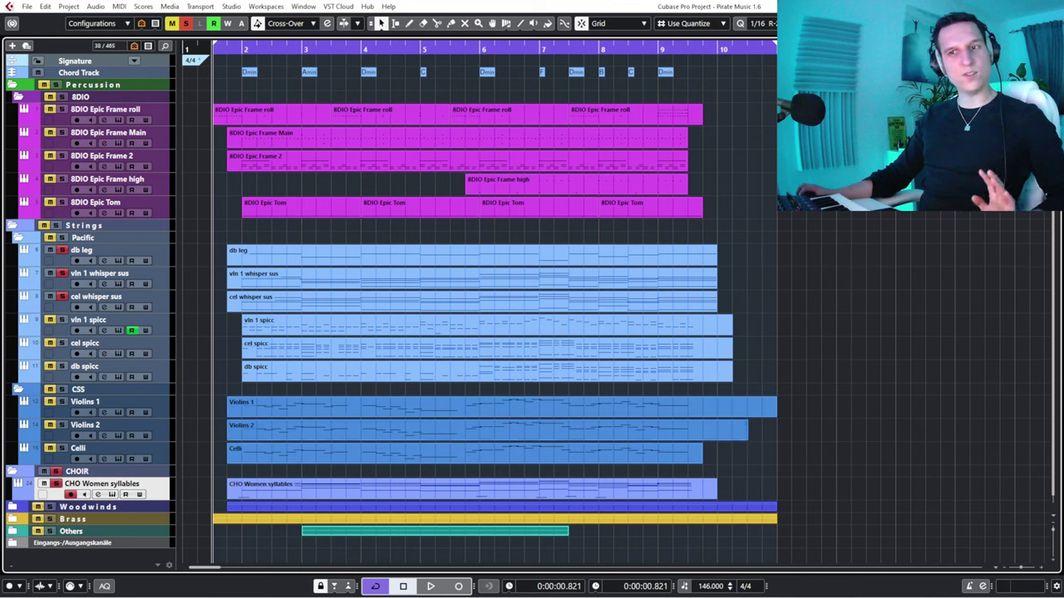
click(116, 449)
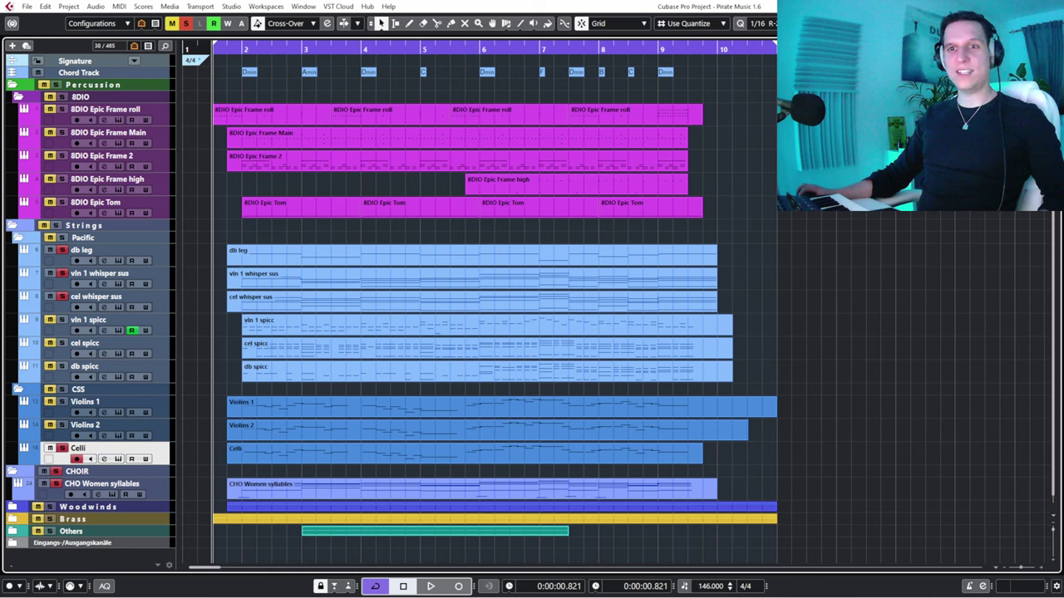
Open the Celli part in the Key Editor, play it from the clip's start to past bar 9, and close the editor.
double_click(465, 454)
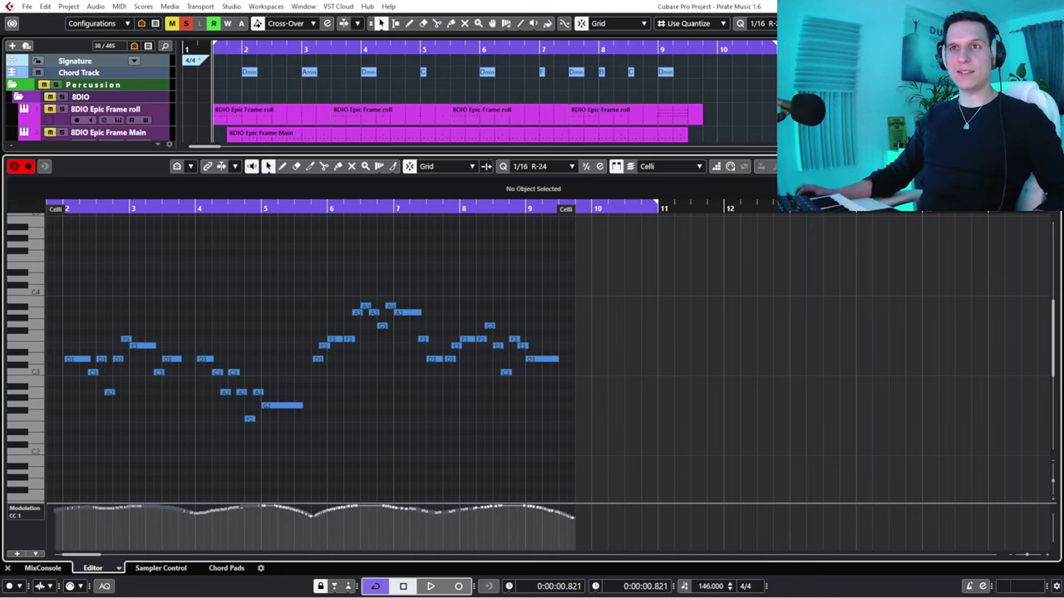
key(space)
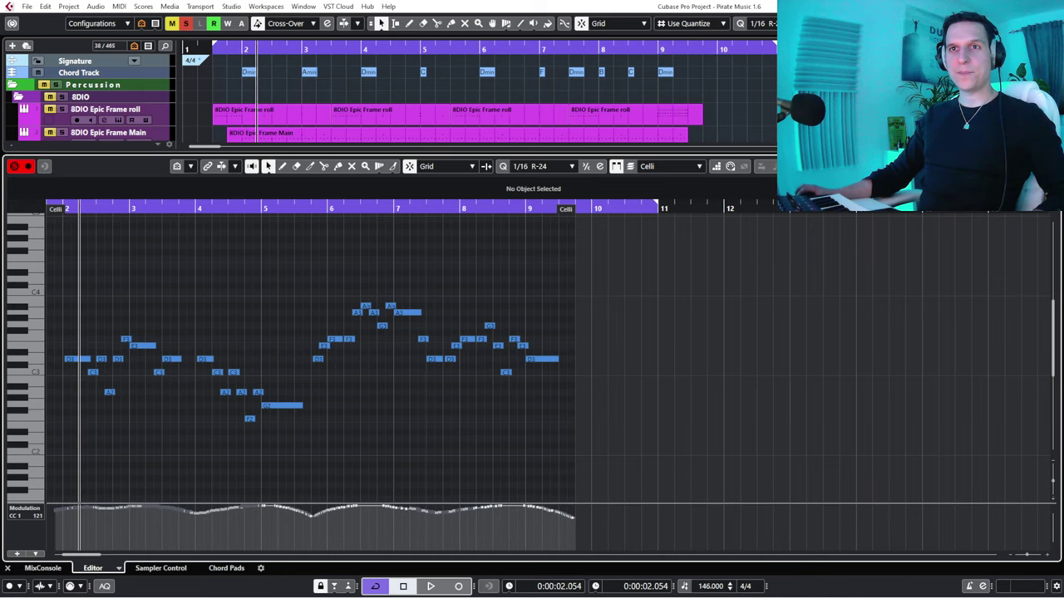
drag(80, 209, 58, 234)
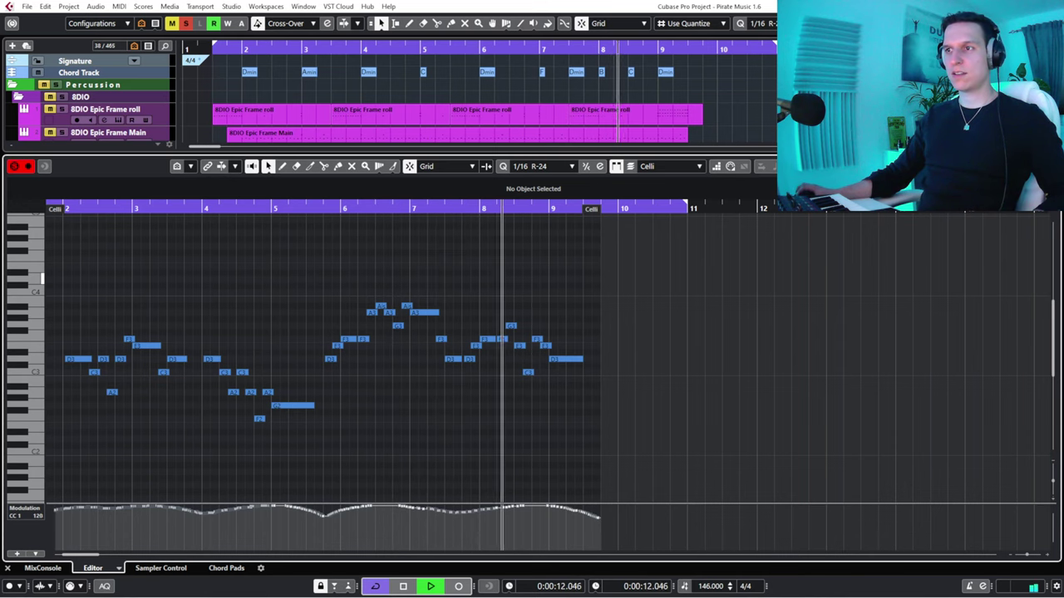
key(space)
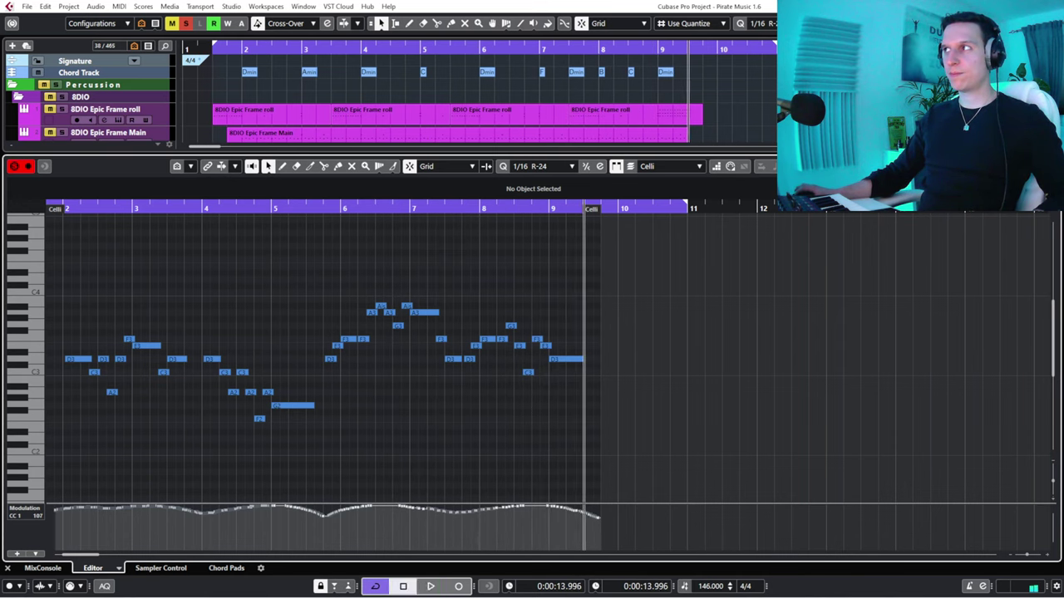
key(Return)
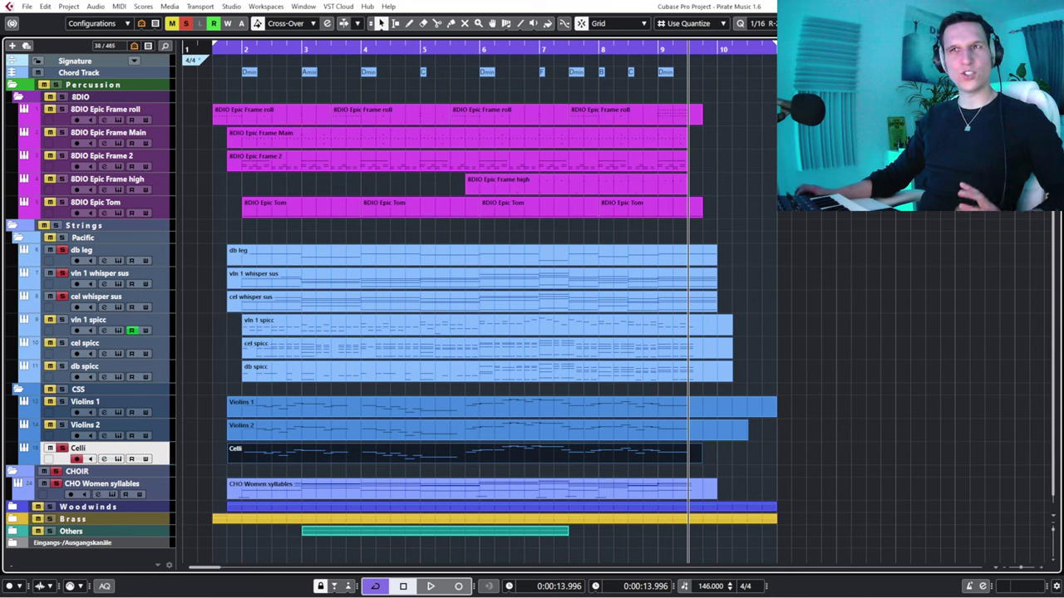
Play the Celli with the sustained strings and women's choir from the clips' start to past bar 9.
key(l)
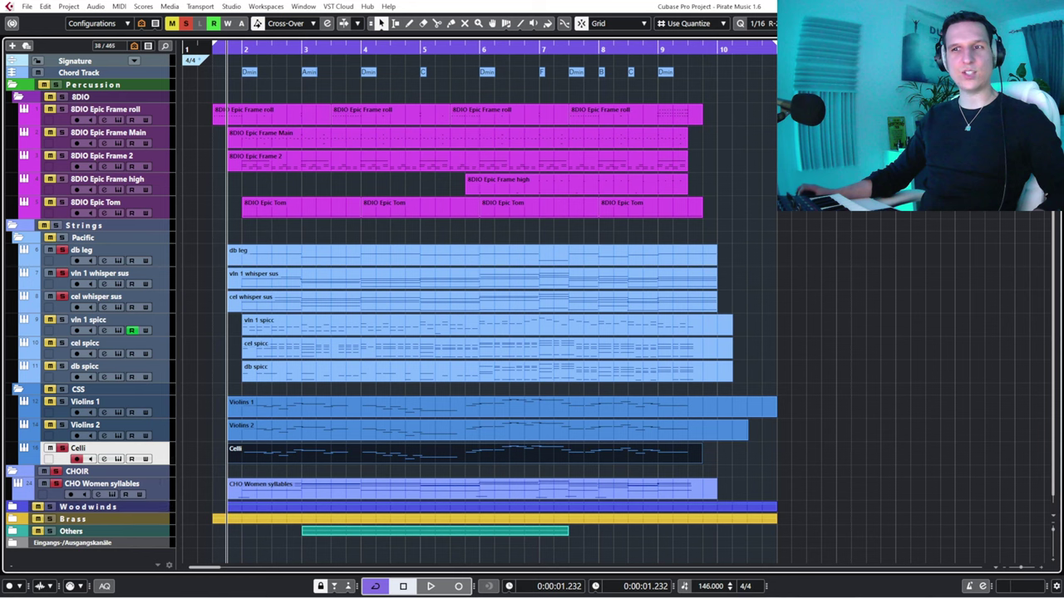
key(space)
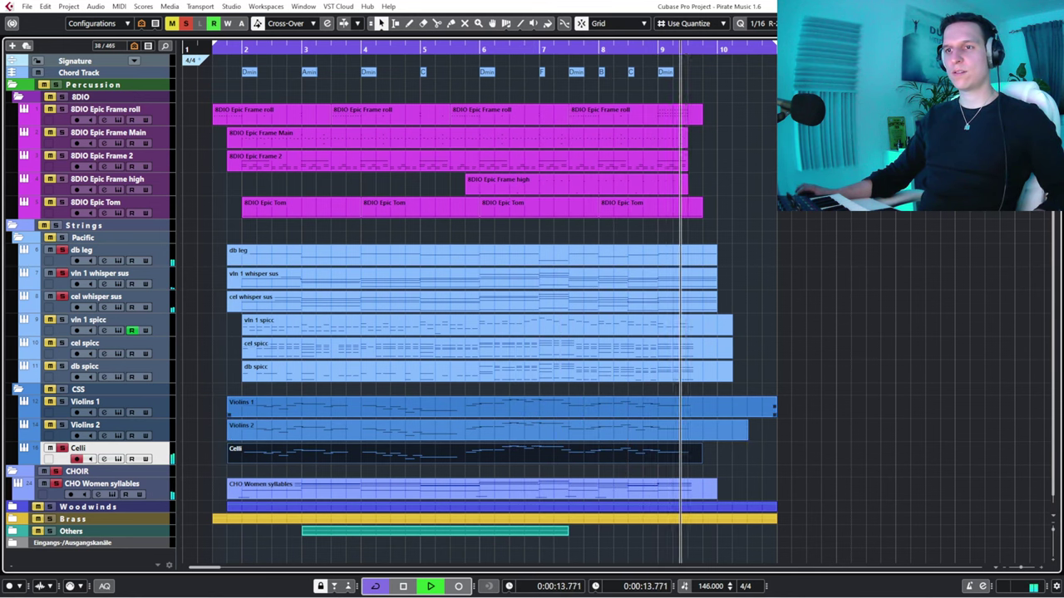
key(space)
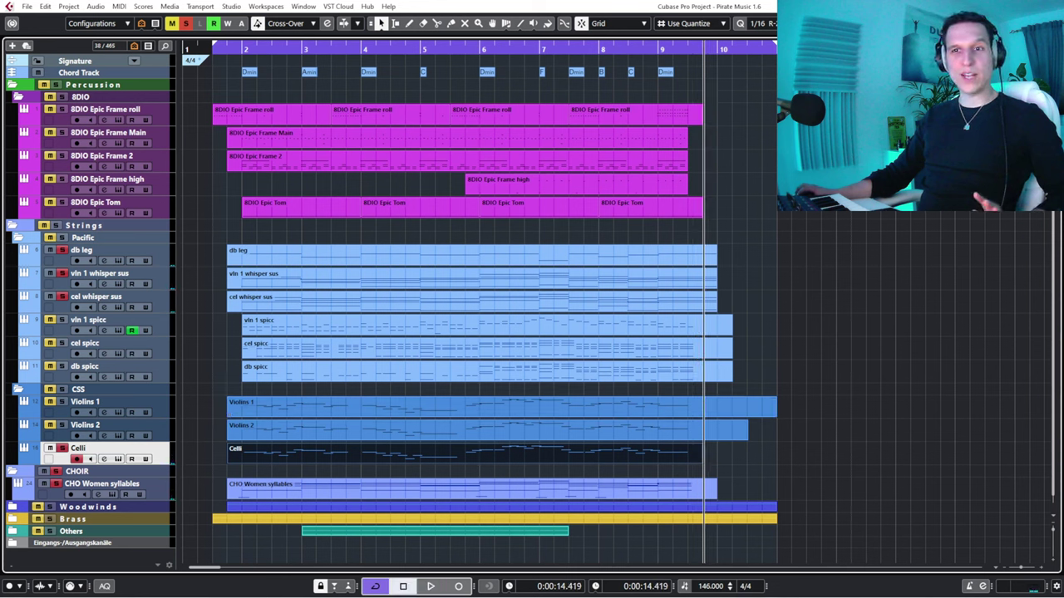
Select and solo the Violins 2 track, open its part in the Key Editor, and enlarge the arrangement area to show the CSS tracks.
click(98, 425)
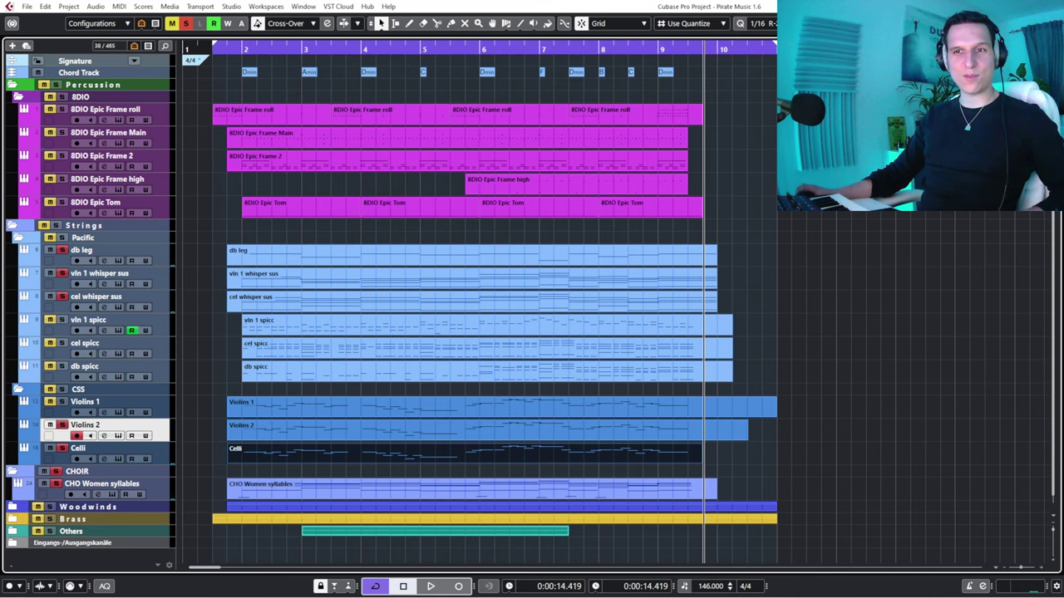
click(482, 431)
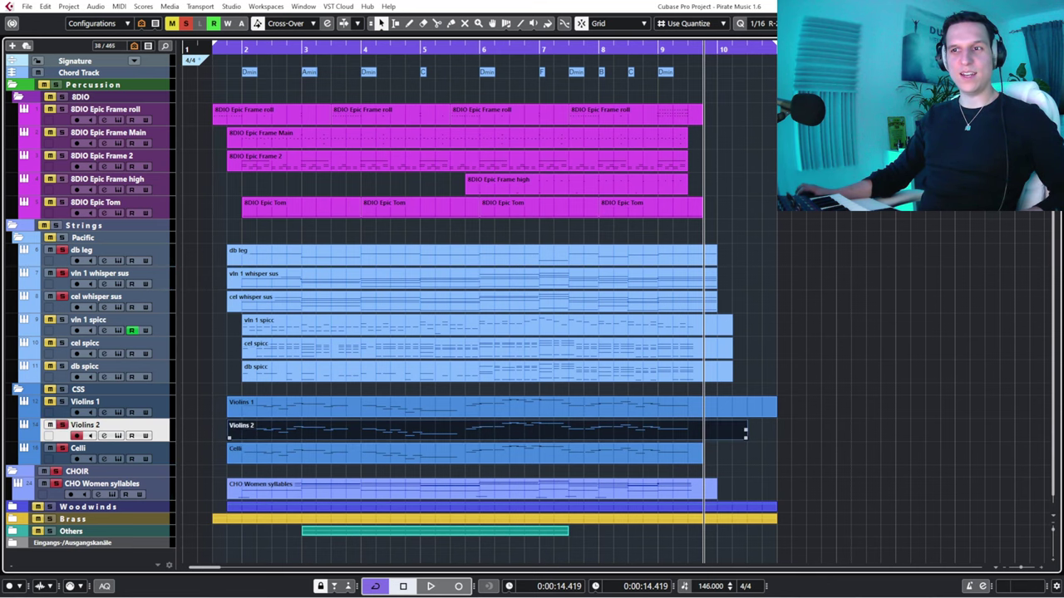
key(Return)
scroll(329, 111, down, 1)
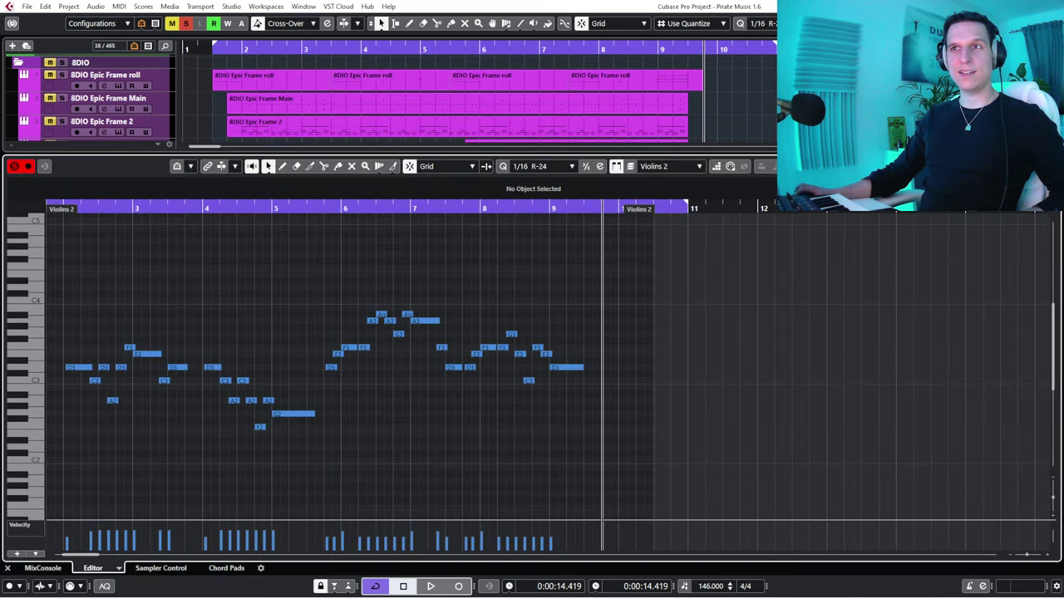
drag(329, 154, 329, 261)
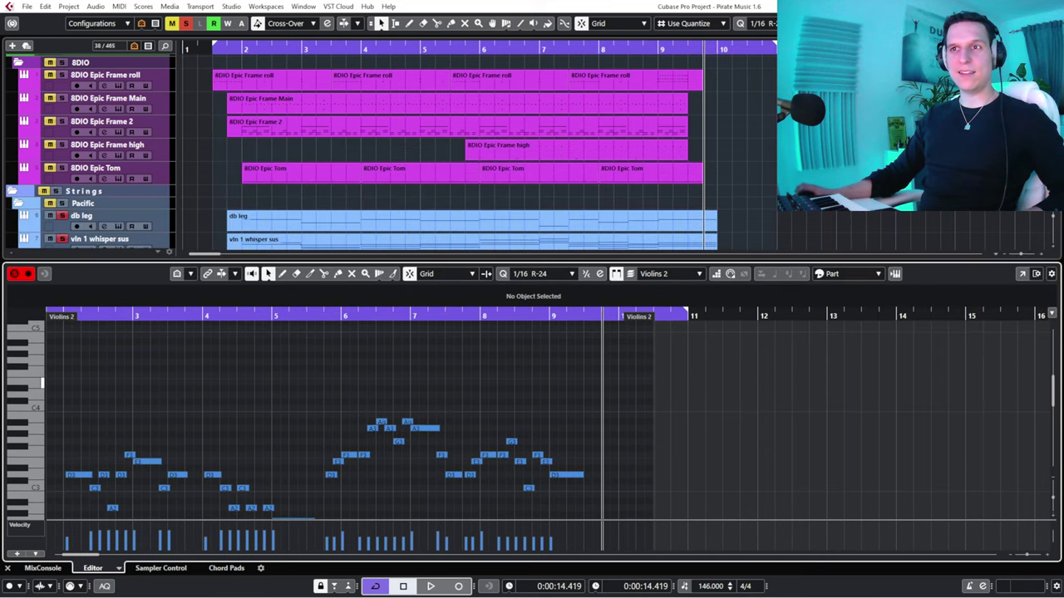
scroll(25, 423, down, 1)
scroll(300, 173, down, 4)
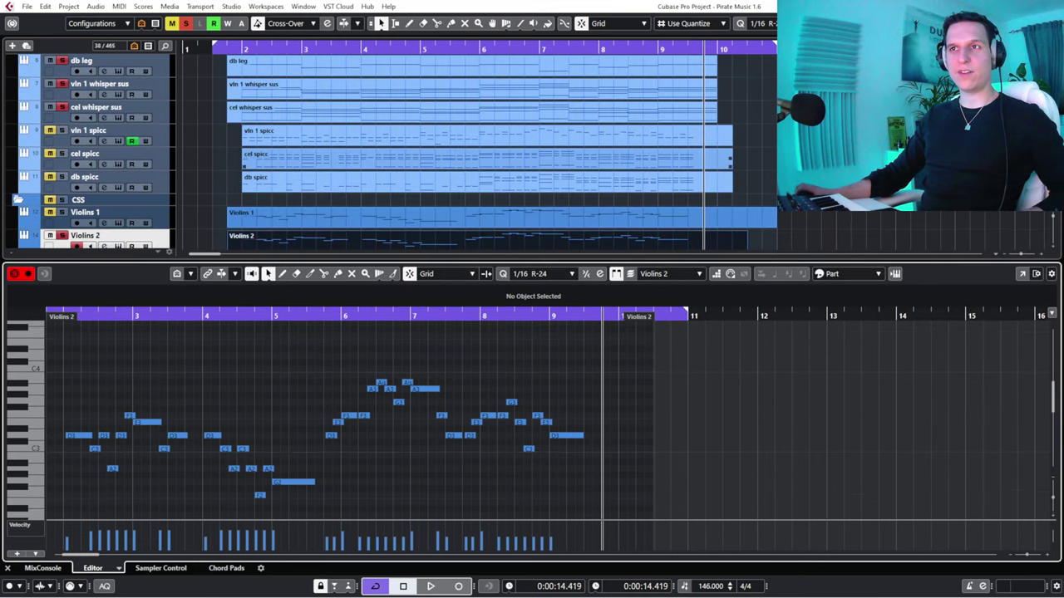
scroll(391, 152, down, 1)
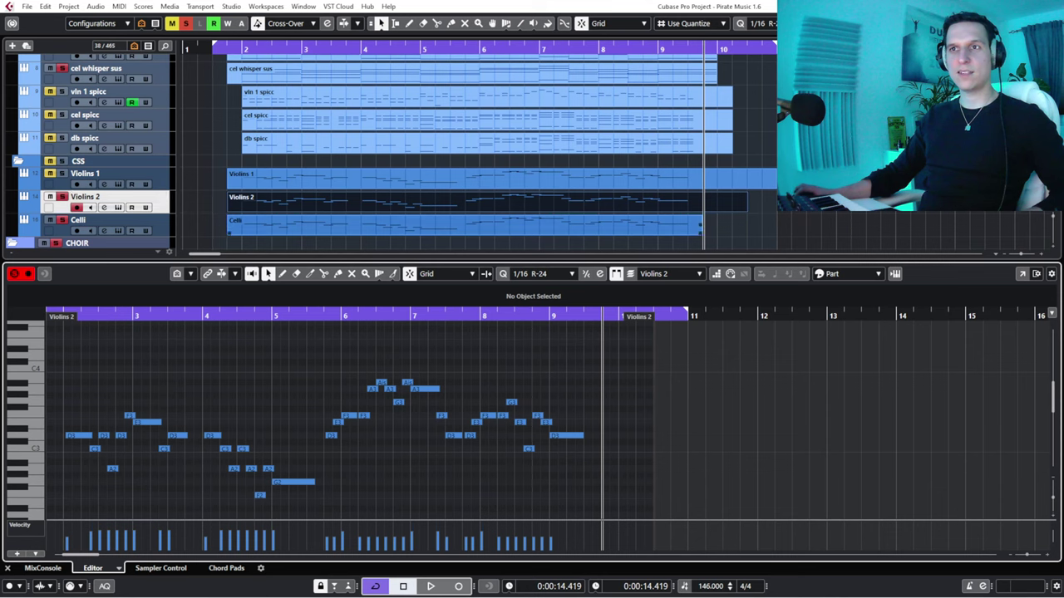
Compare the Violins 2 notes with the Celli part by selecting both clips, and return to Violins 2 alone.
shift+click(465, 225)
scroll(25, 384, down, 3)
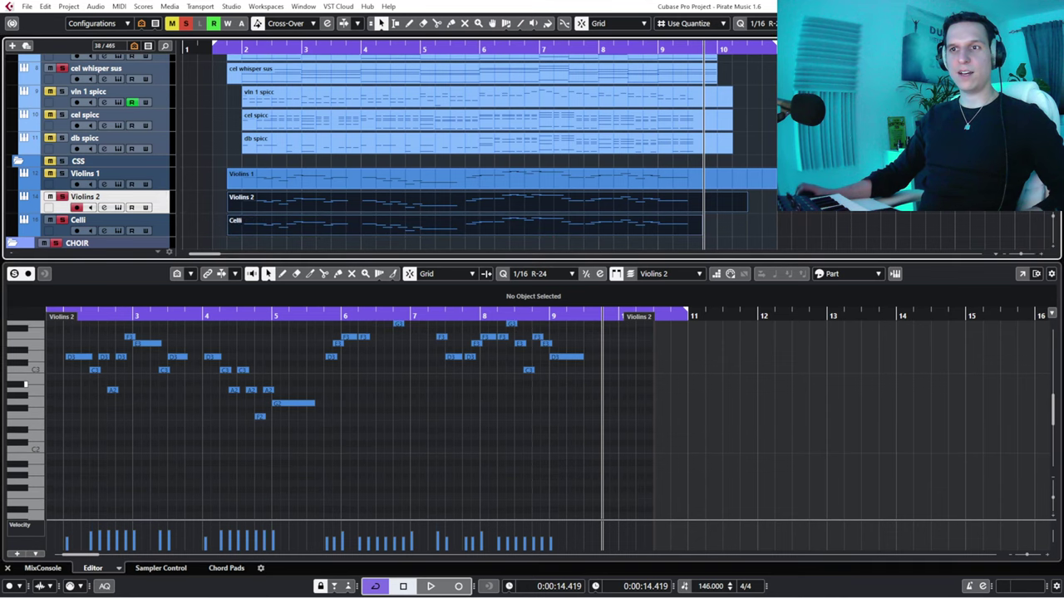
click(466, 407)
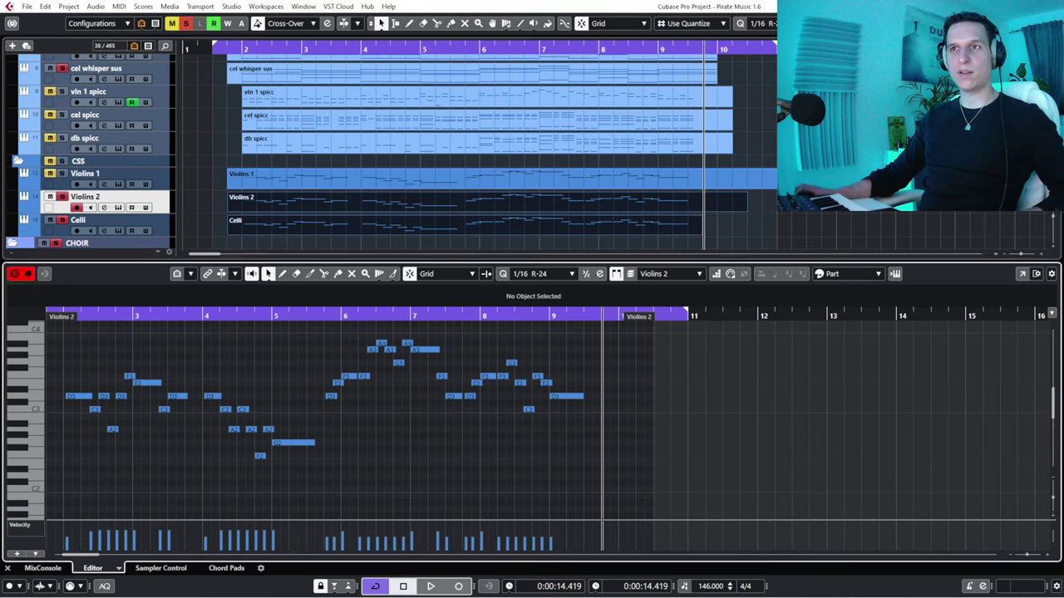
click(466, 202)
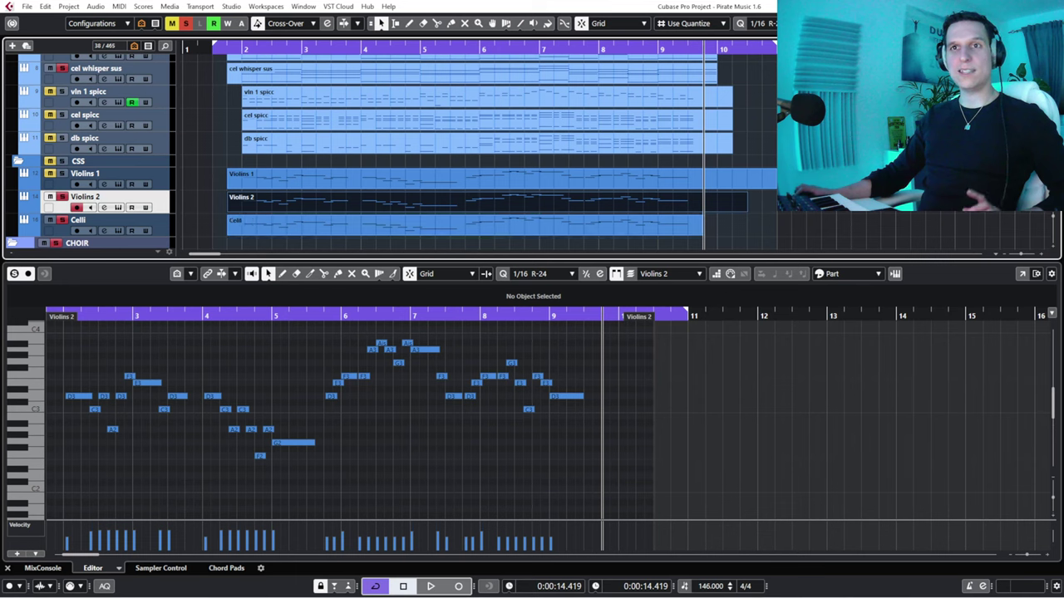
Play the Violins 2 and Celli layer from just before bar 2 to past bar 9, dropping the Violins 2 solo during playback.
click(239, 50)
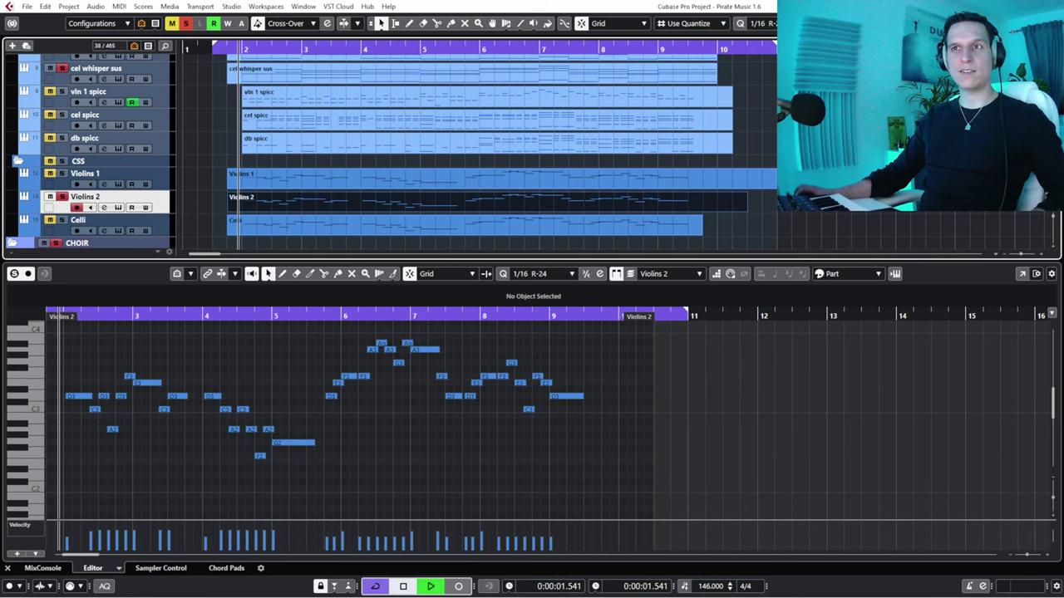
key(space)
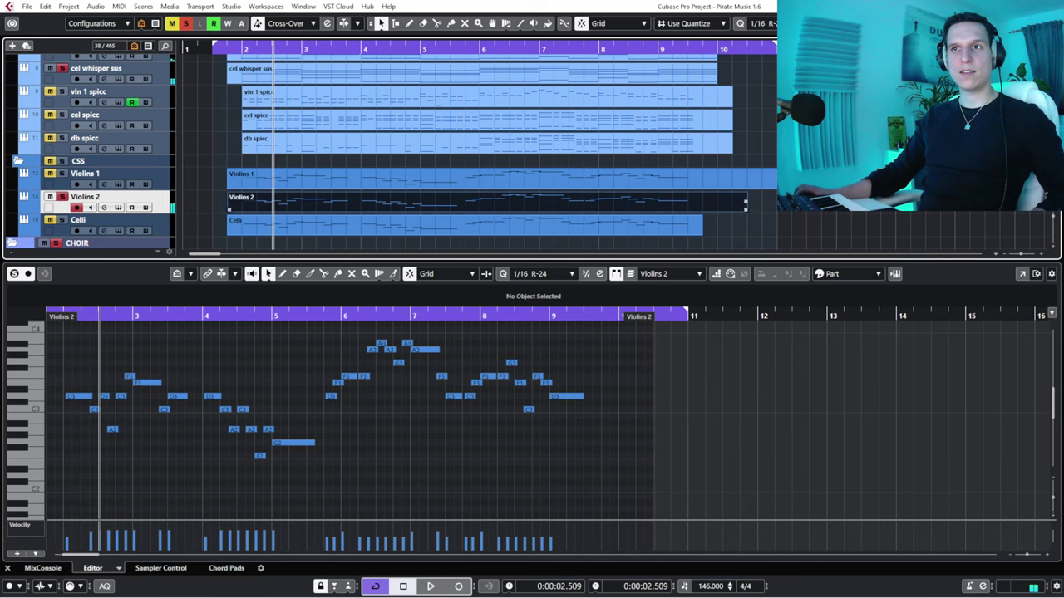
click(515, 355)
key(space)
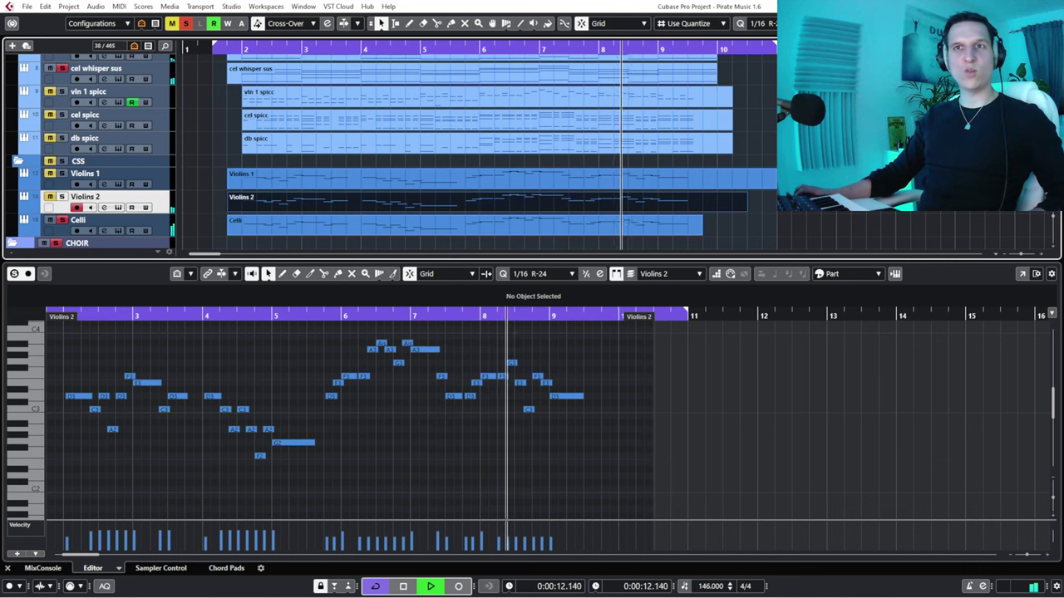
key(space)
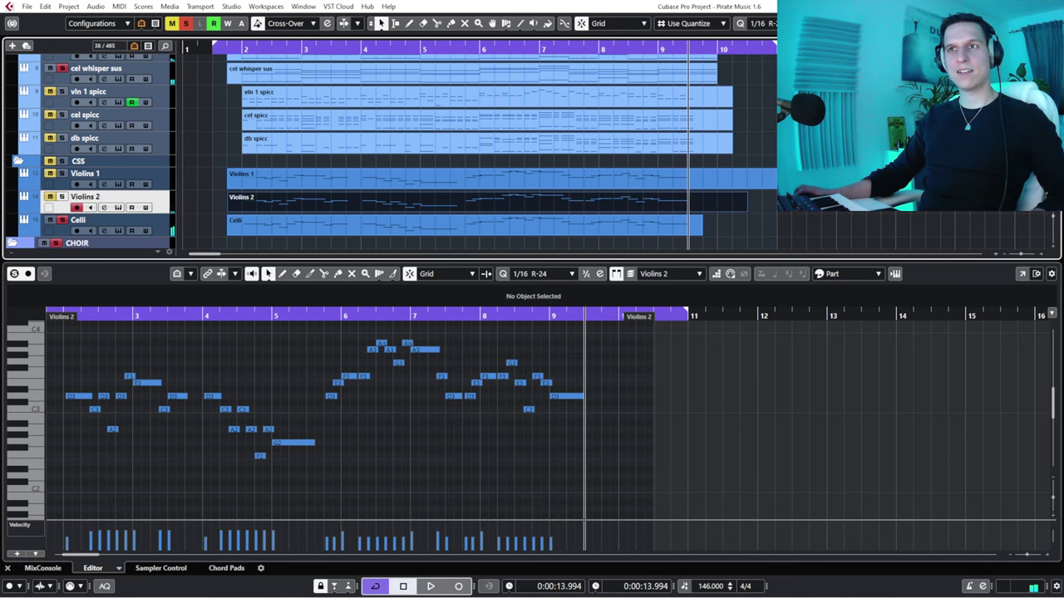
Solo Violins 2 again, place the cursor near the cycle start, and close the Key Editor.
key(s)
click(220, 49)
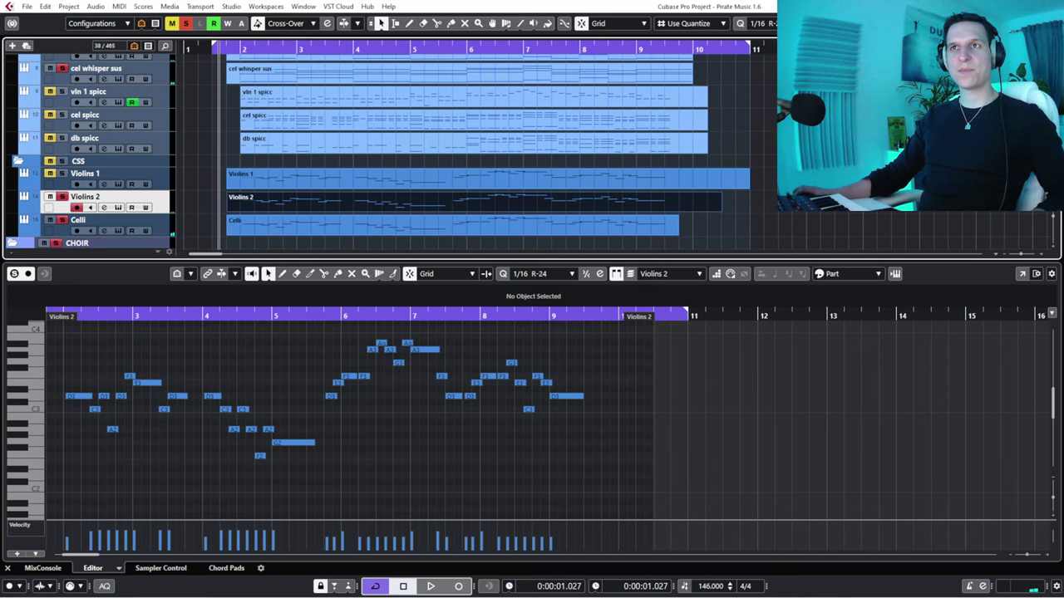
key(Return)
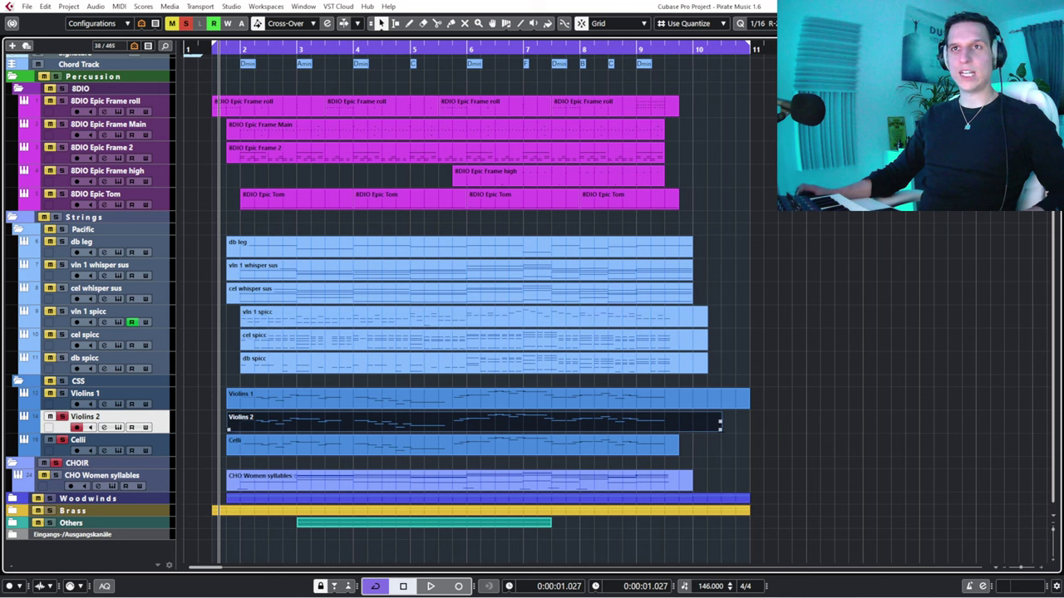
Play the Celli and Violins 2 in the cycle, switching the Violins 2 solo off and back on, and stop past bar 8.
key(space)
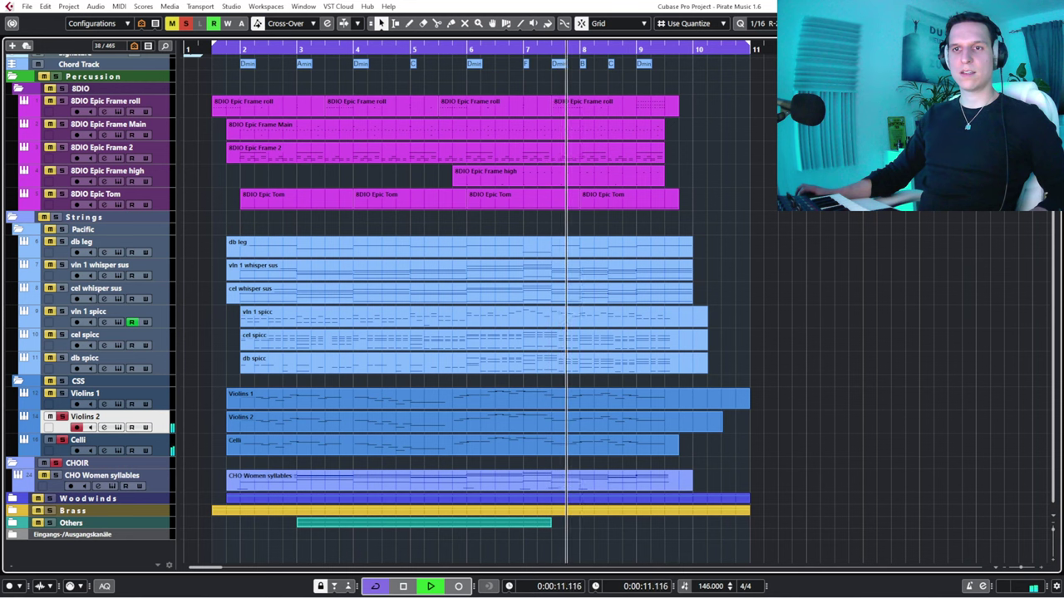
click(62, 417)
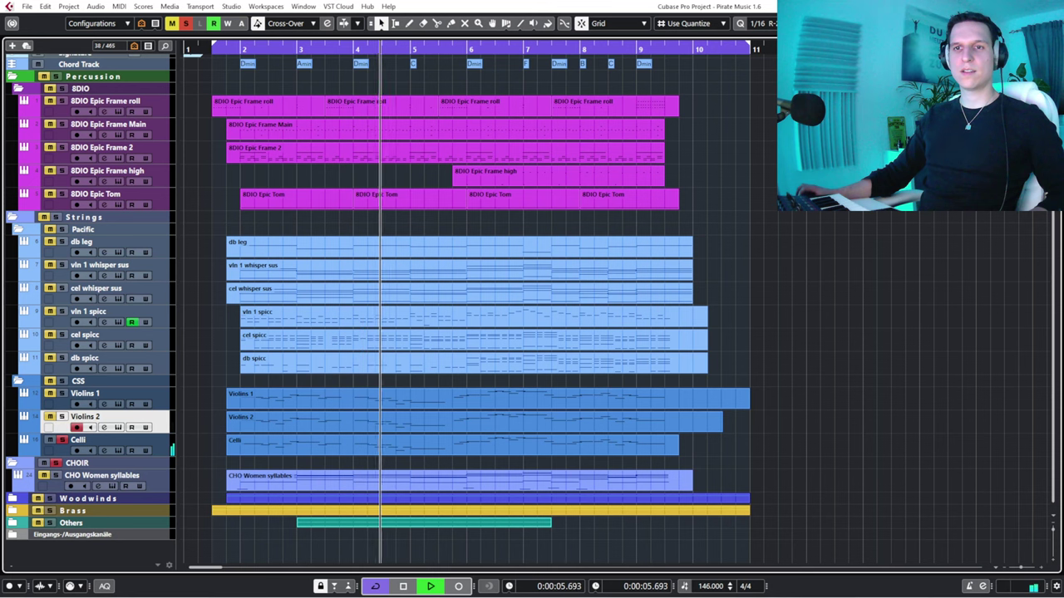
click(62, 416)
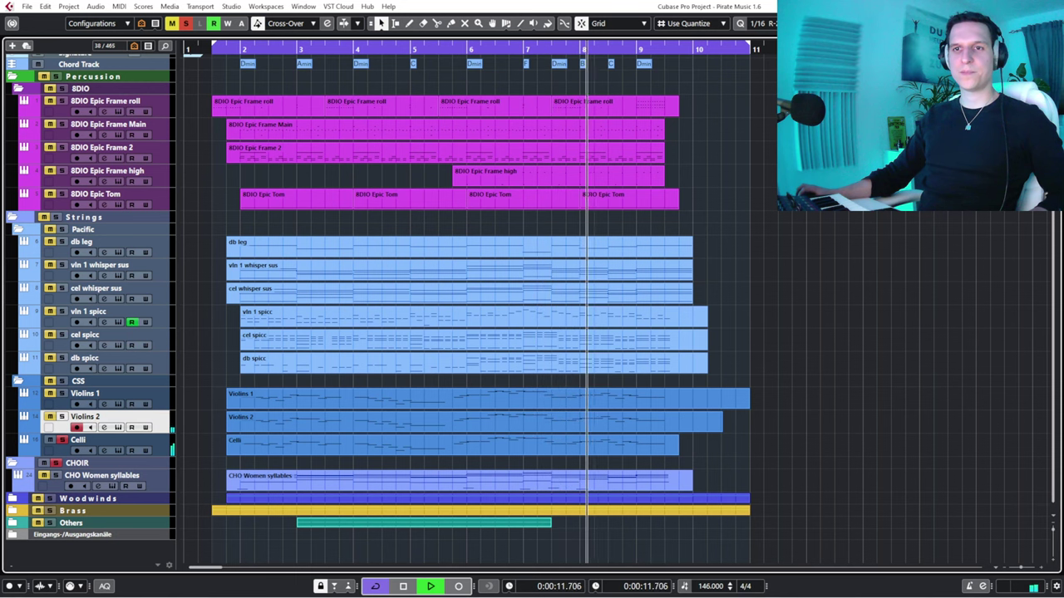
key(space)
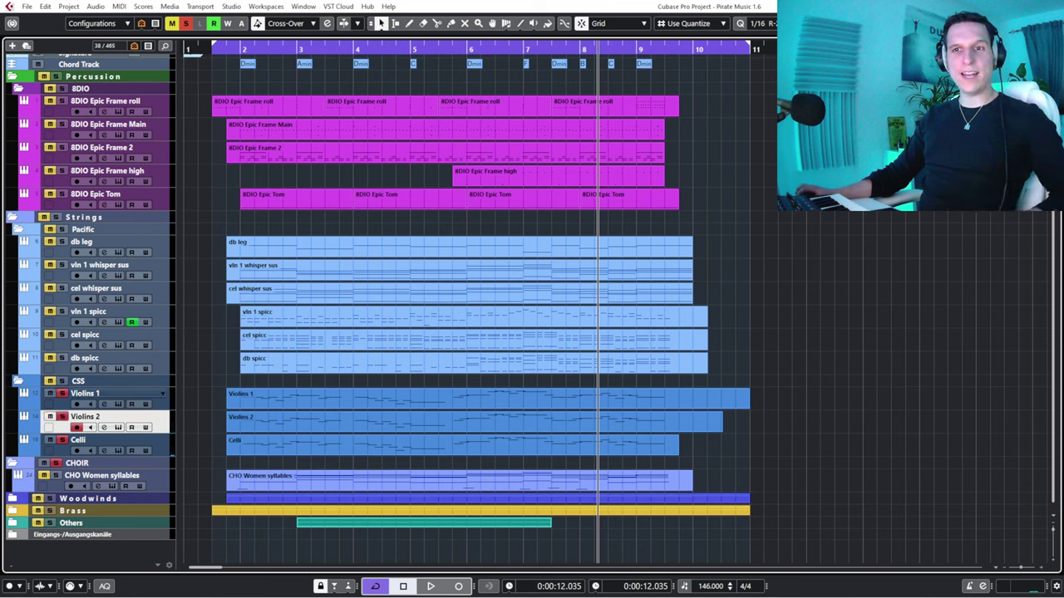
Open the Violins 1 and Violins 2 parts together in the Key Editor, compare their melody lines, and close the editor.
click(488, 399)
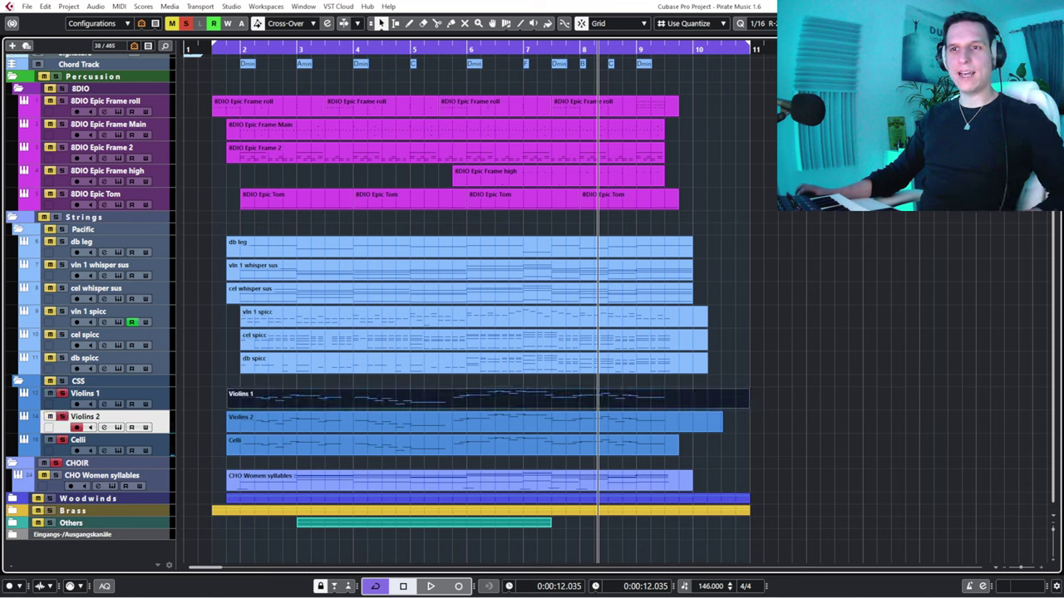
shift+click(487, 422)
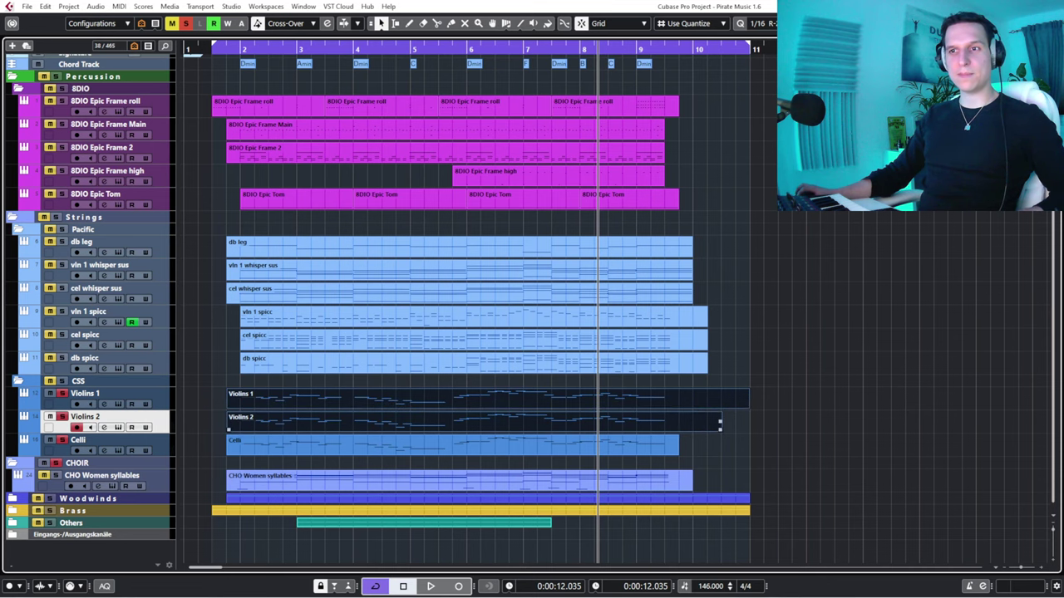
key(Return)
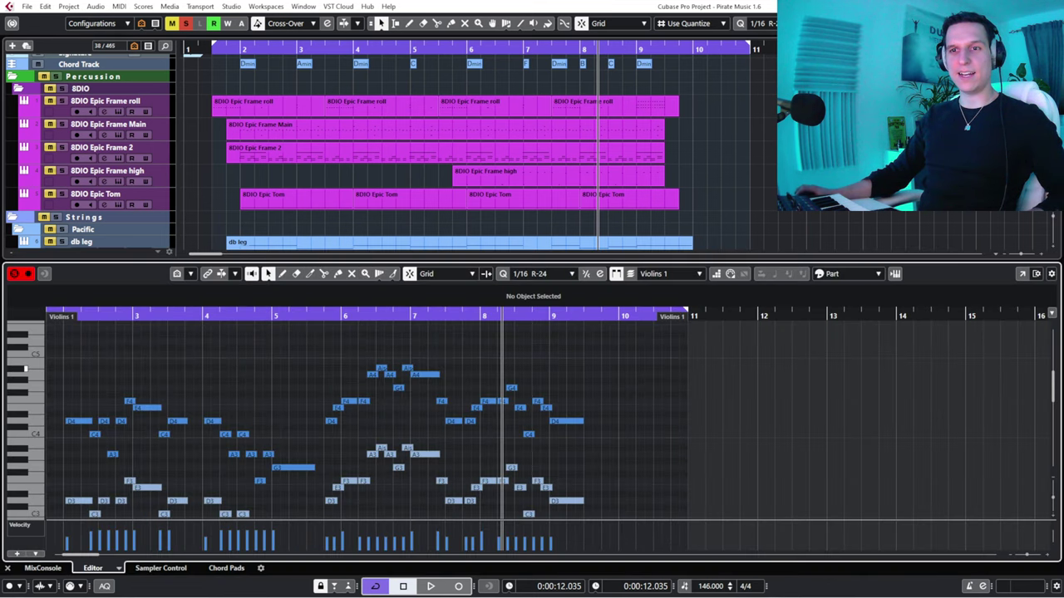
scroll(42, 370, down, 2)
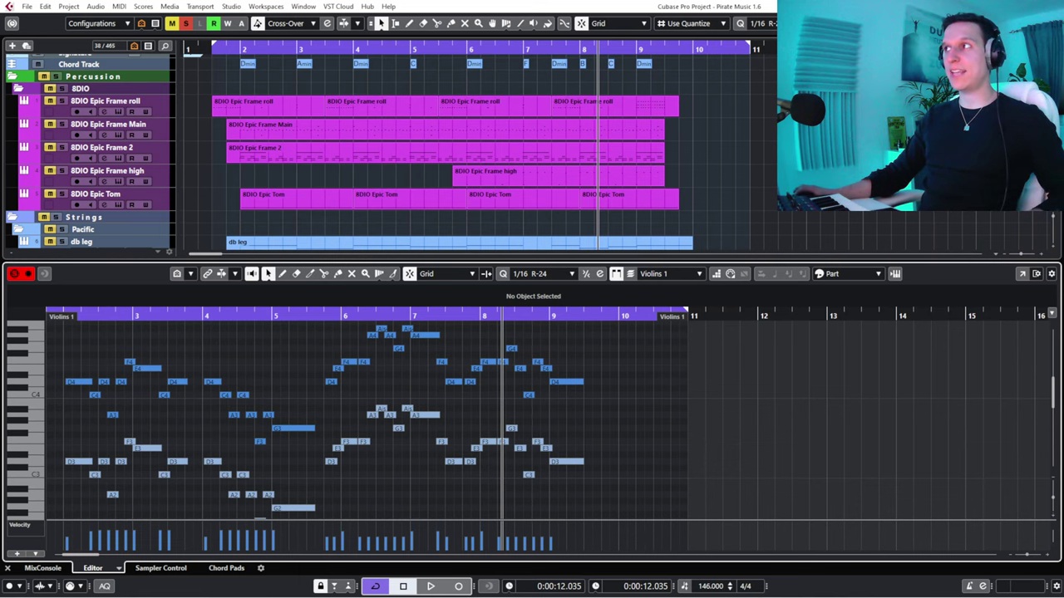
key(Return)
Open the Violins 1 part alone in the Key Editor, play it from the cycle start to past bar 5, and close the editor.
click(488, 399)
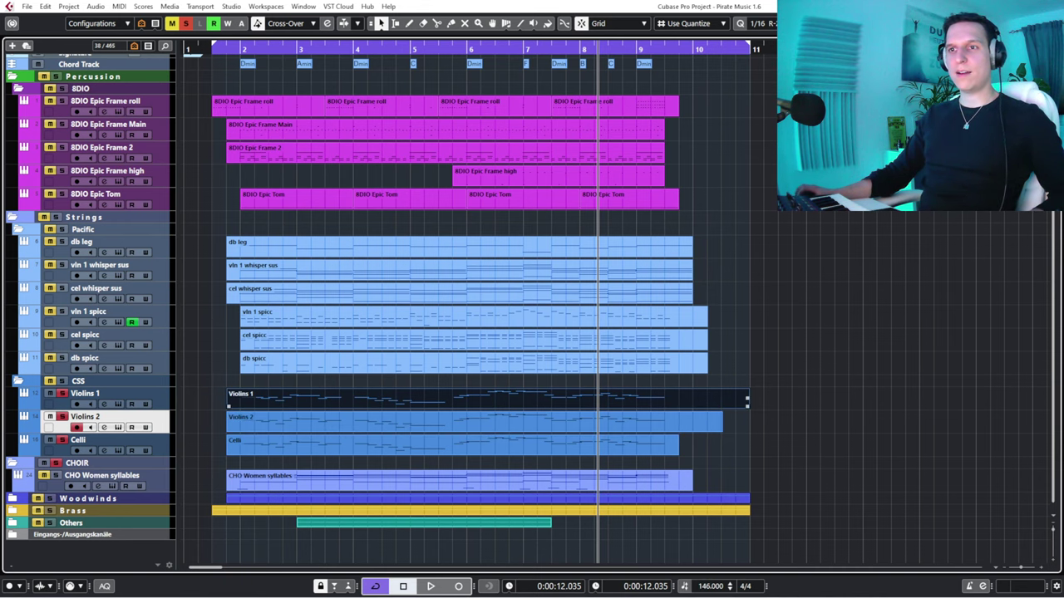
key(Return)
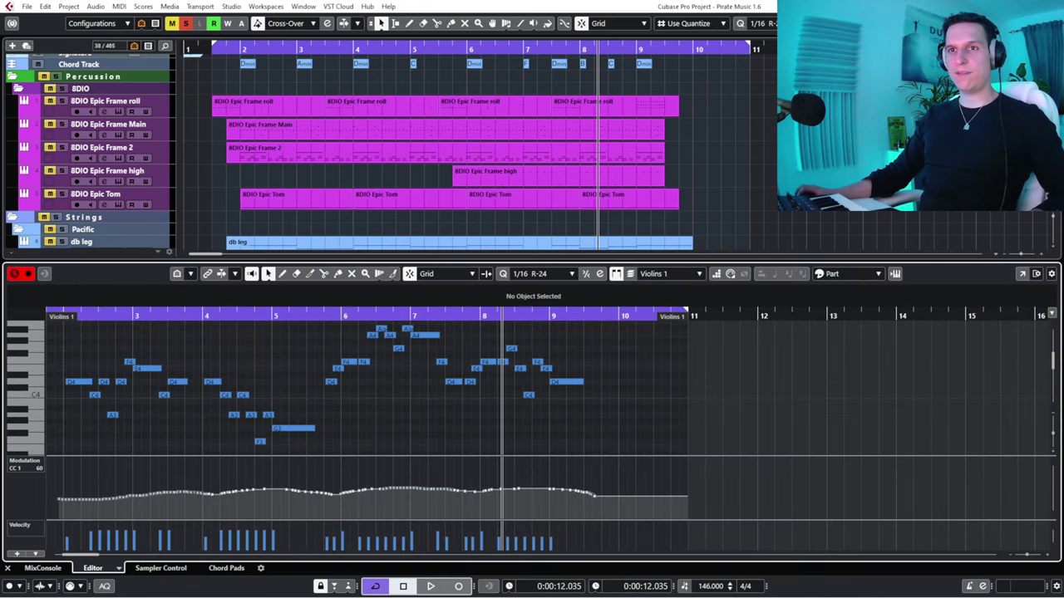
key(Home)
key(space)
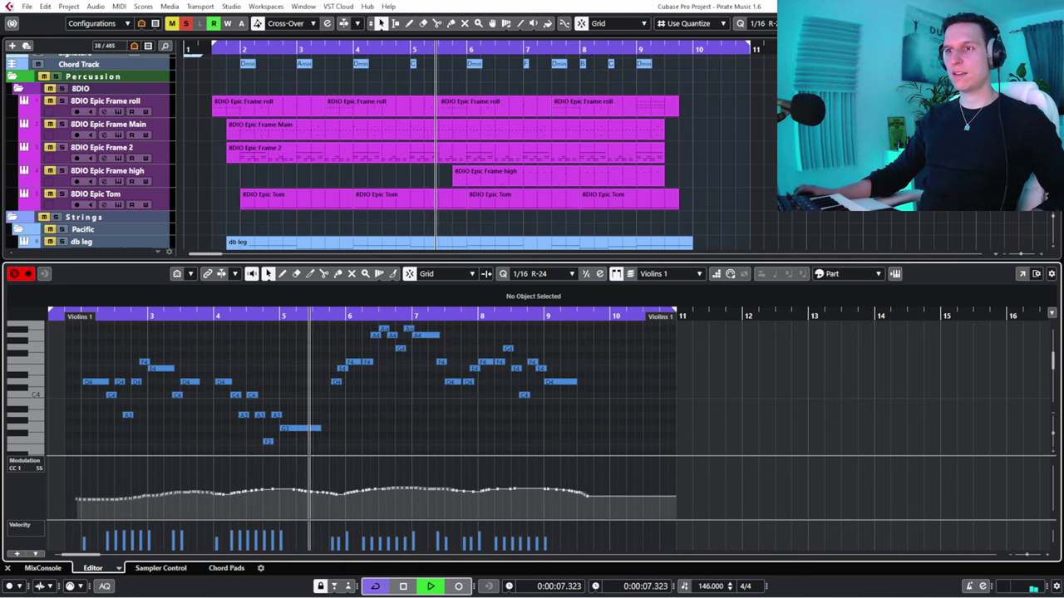
key(space)
key(Return)
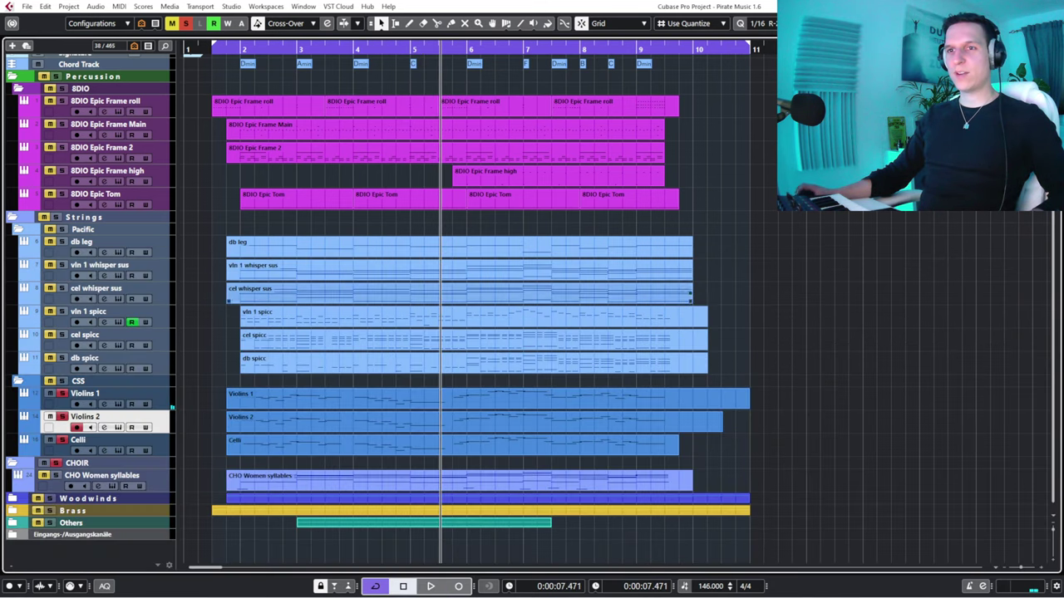
Play the CSS Violins 1, Violins 2 and Celli together from just before bar 2 and stop past bar 9.
click(229, 49)
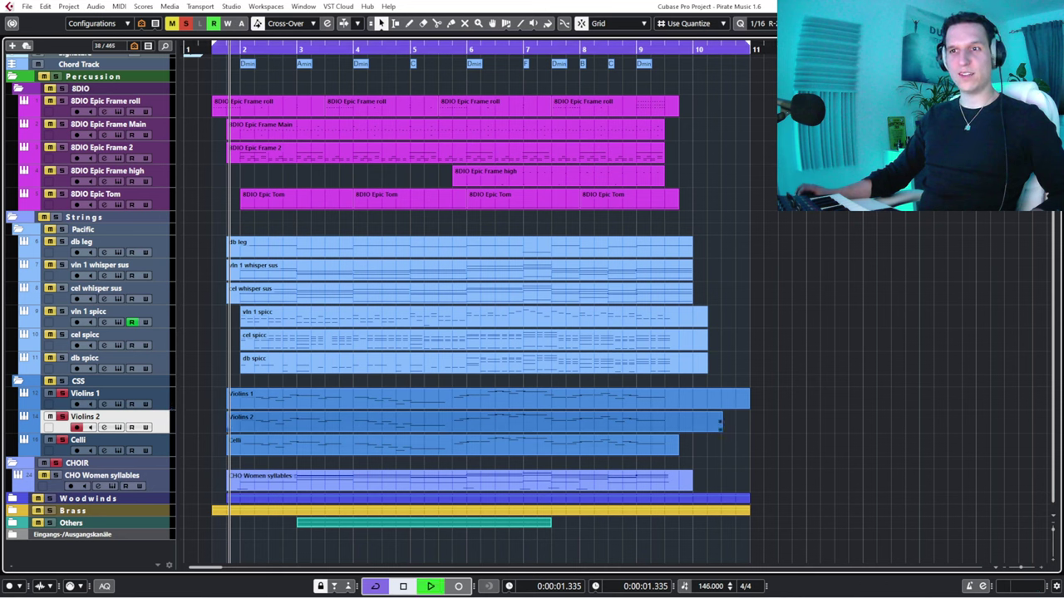
key(space)
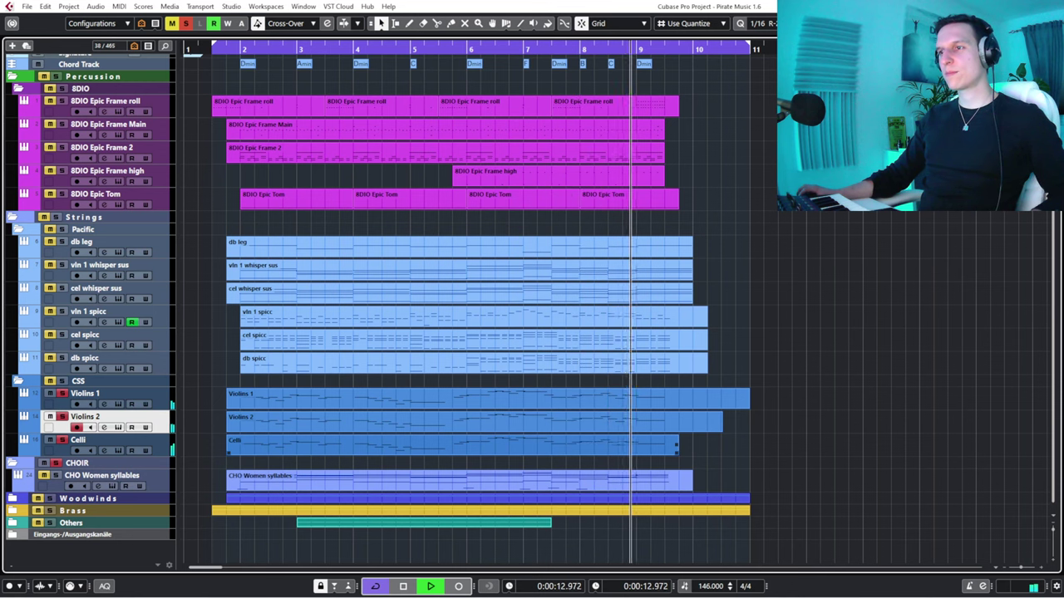
key(space)
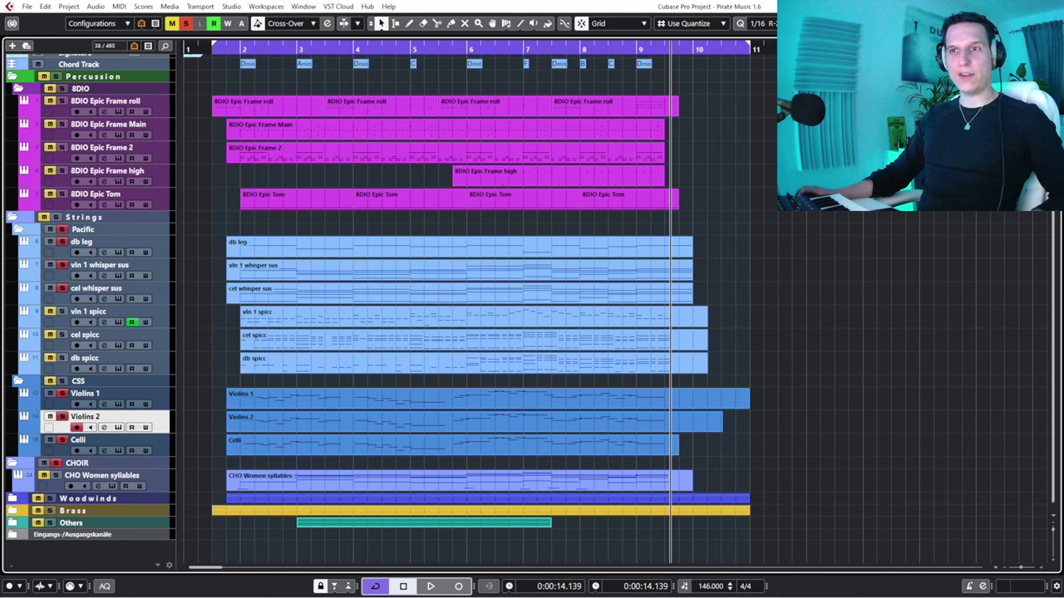
Play the soloed Pacific db leg and whisper sus tracks with the CSS strings and women's choir from just before bar 2, stopping past bar 10.
key(KP_0)
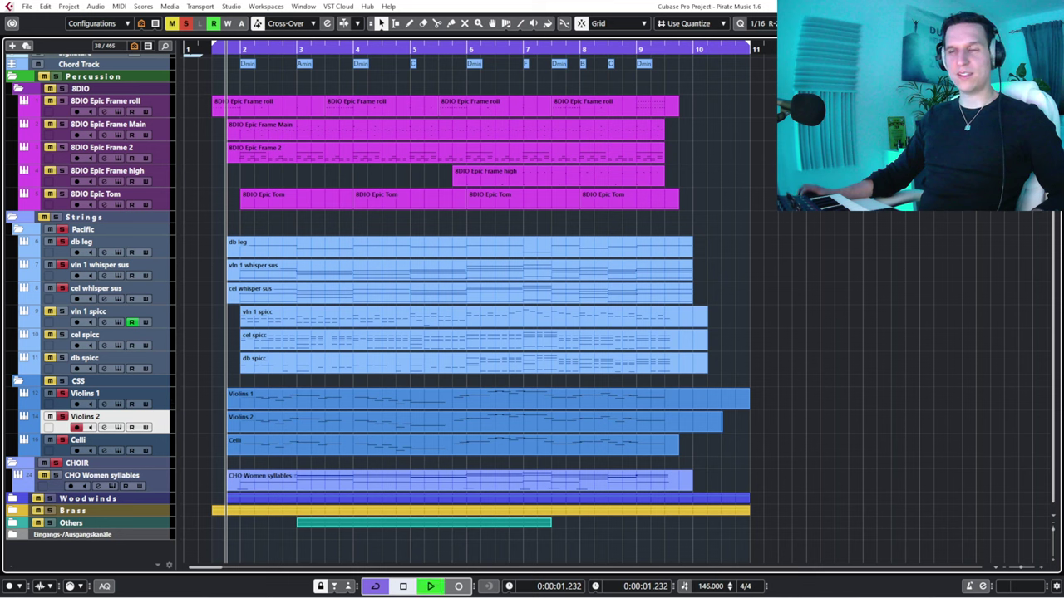
key(space)
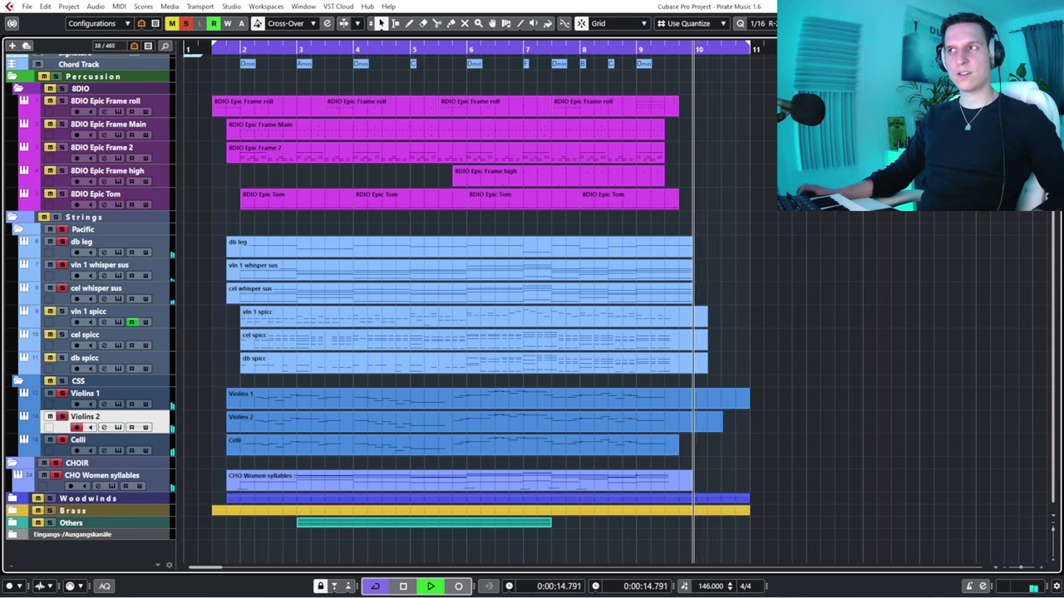
key(space)
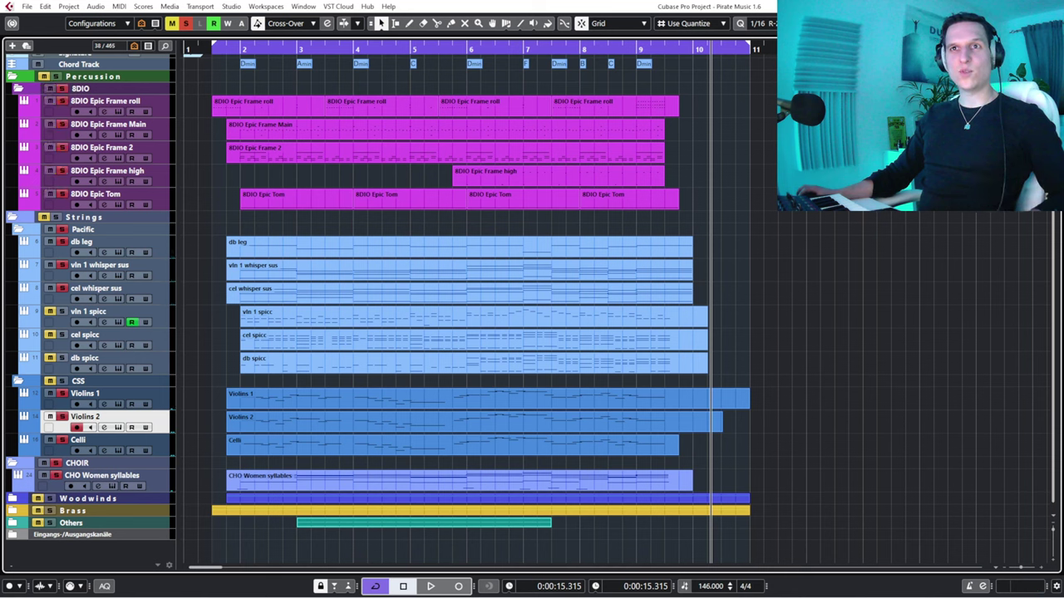
Play the 8DIO percussion layered with the Pacific sustains, CSS strings and women's choir from the cycle start, stopping past bar 10.
key(KP_1)
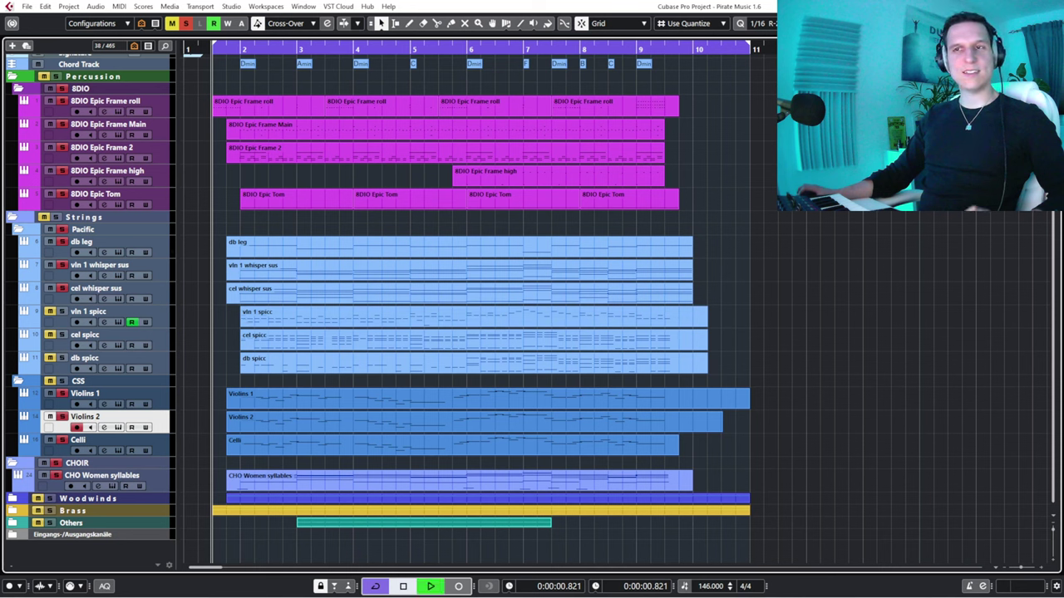
key(space)
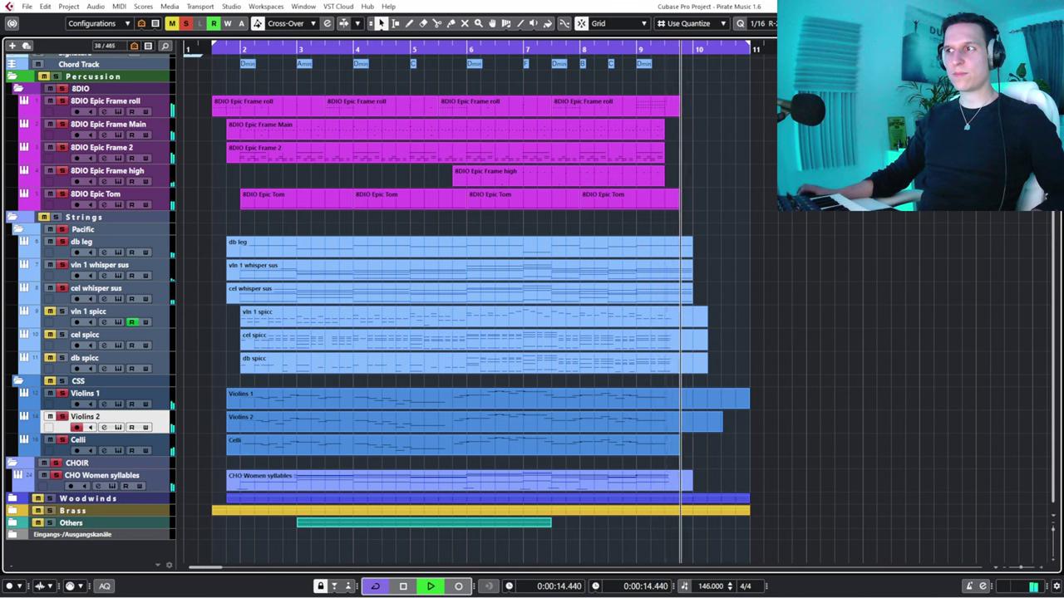
key(space)
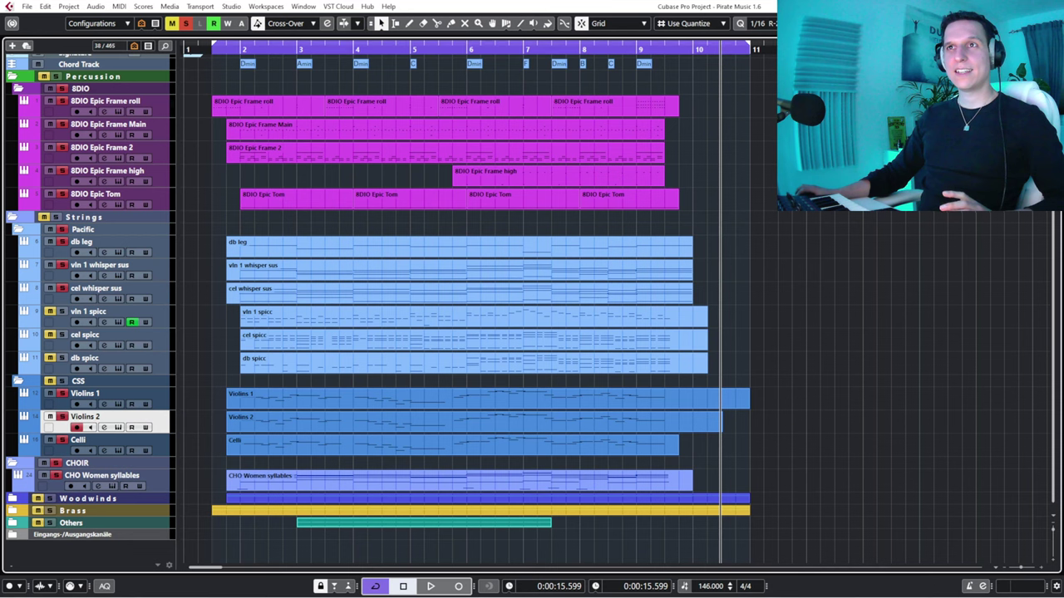
Open the db spicc part in the Key Editor, place the cursor at bar 2, and enlarge the editor to show its full note range.
click(226, 50)
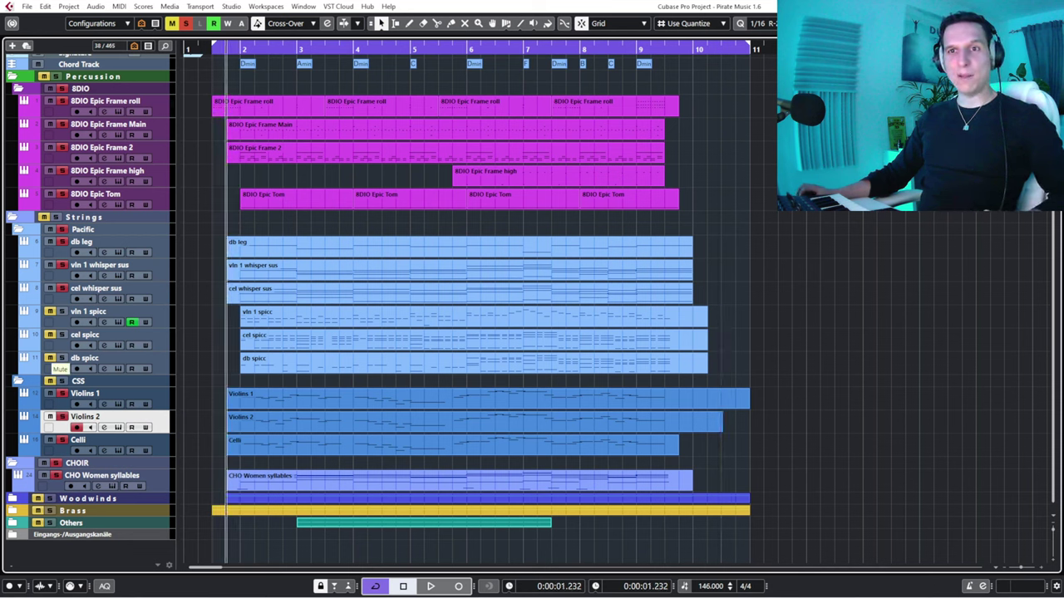
click(349, 364)
key(Return)
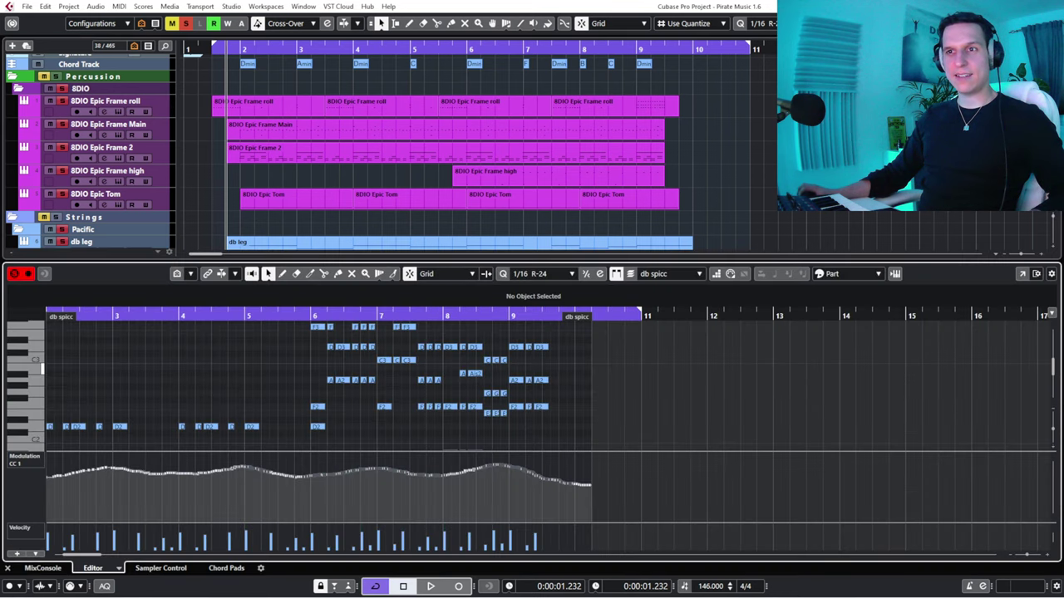
drag(112, 315, 177, 318)
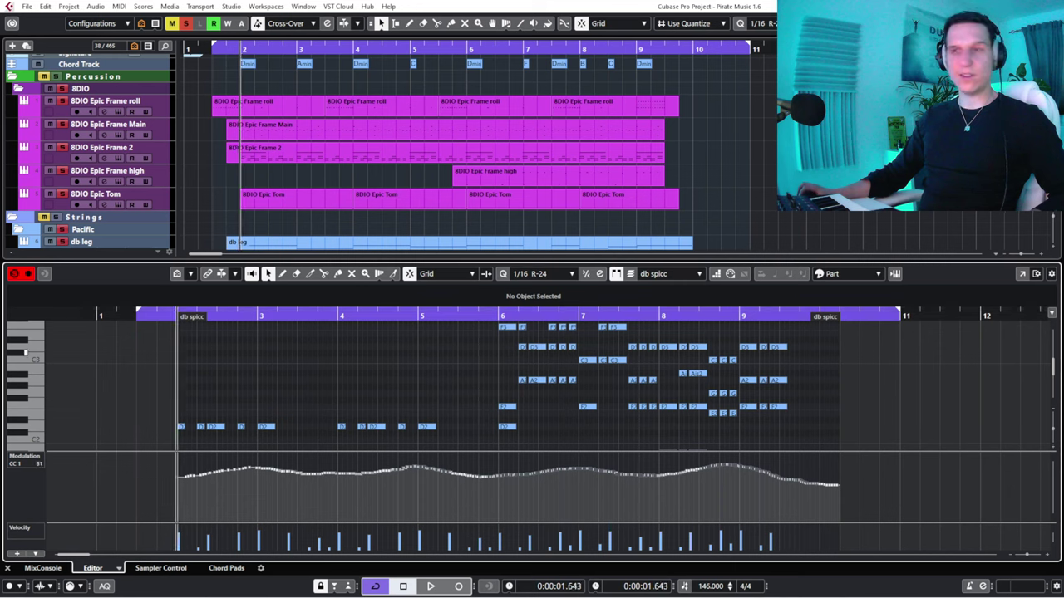
scroll(33, 345, up, 3)
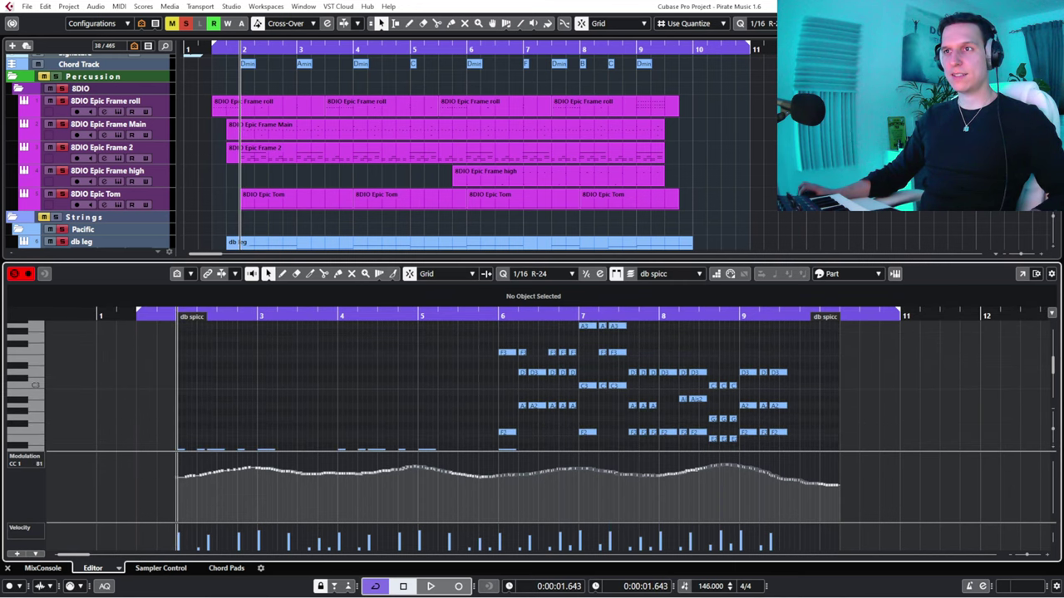
drag(499, 261, 499, 139)
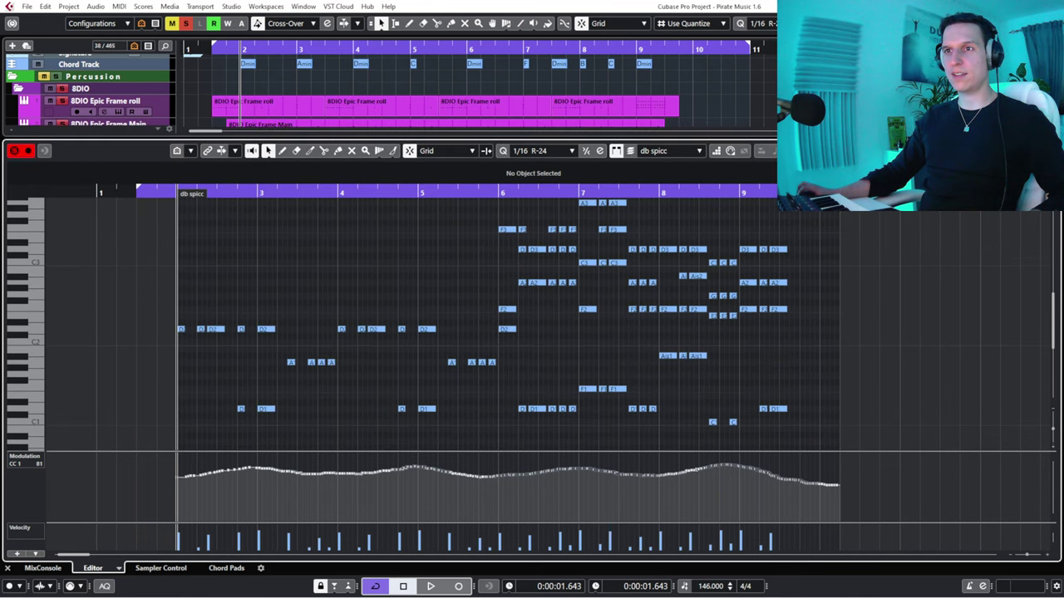
Follow the db spicc notes in the Key Editor during playback from bar 2 and stop past bar 9.
scroll(499, 242, up, 4)
scroll(499, 241, down, 4)
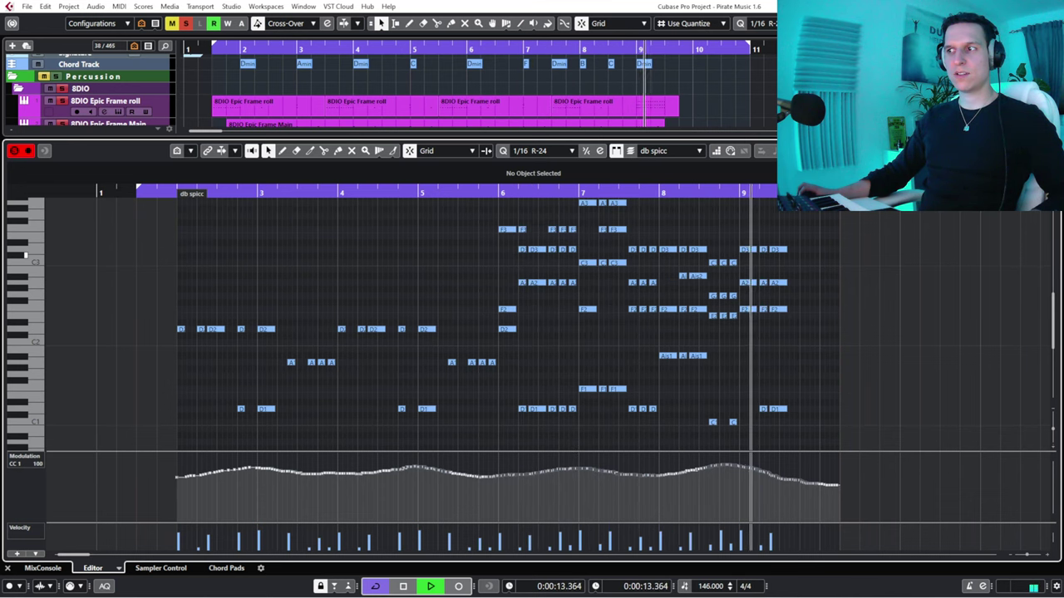
key(space)
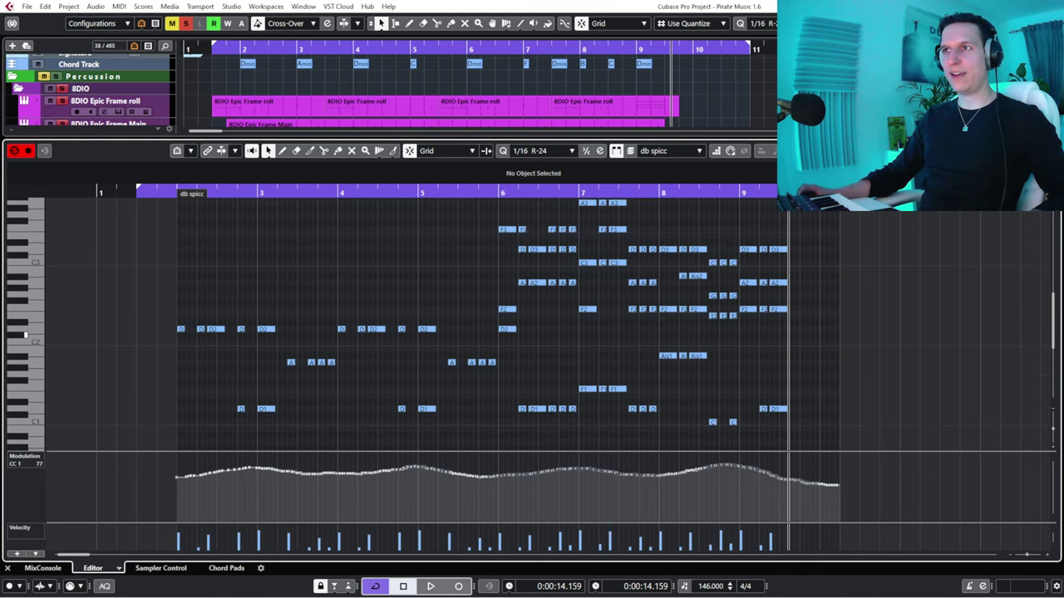
Find the Pacific spicc tracks in the project's track list above the open Key Editor.
scroll(441, 92, down, 5)
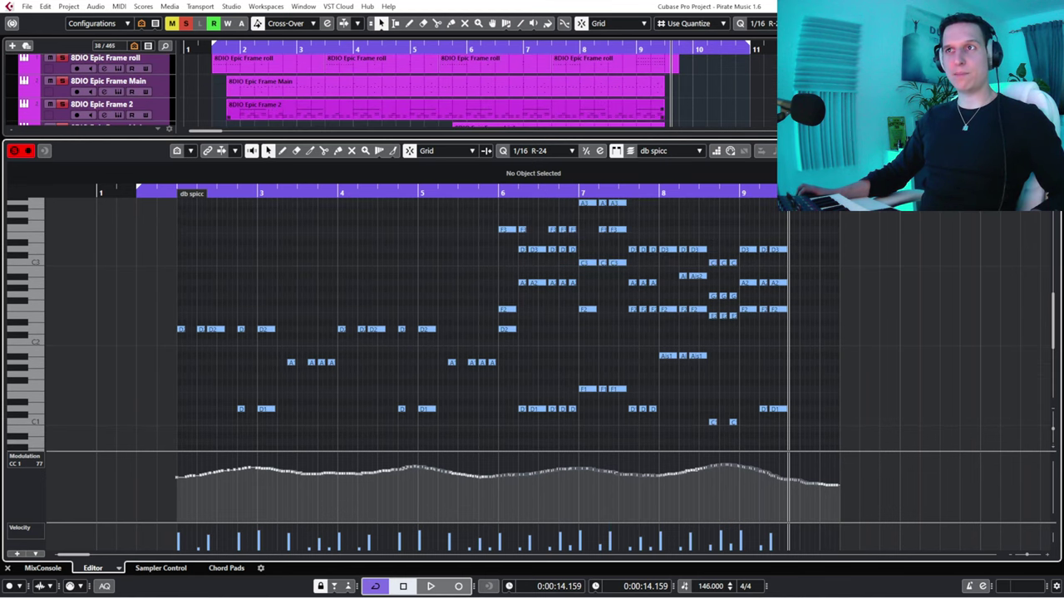
scroll(441, 91, down, 1)
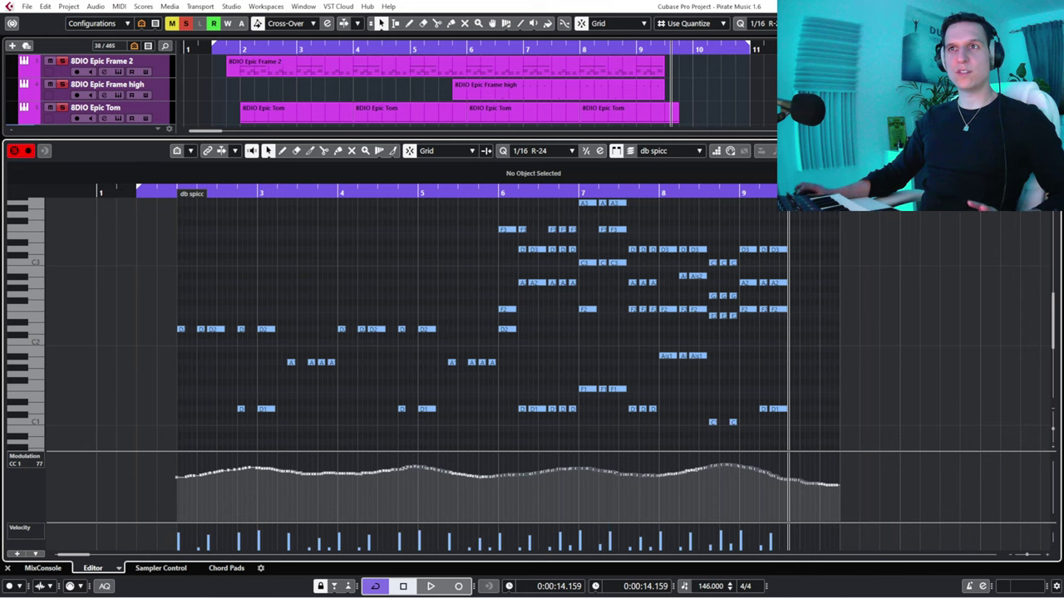
scroll(441, 92, down, 8)
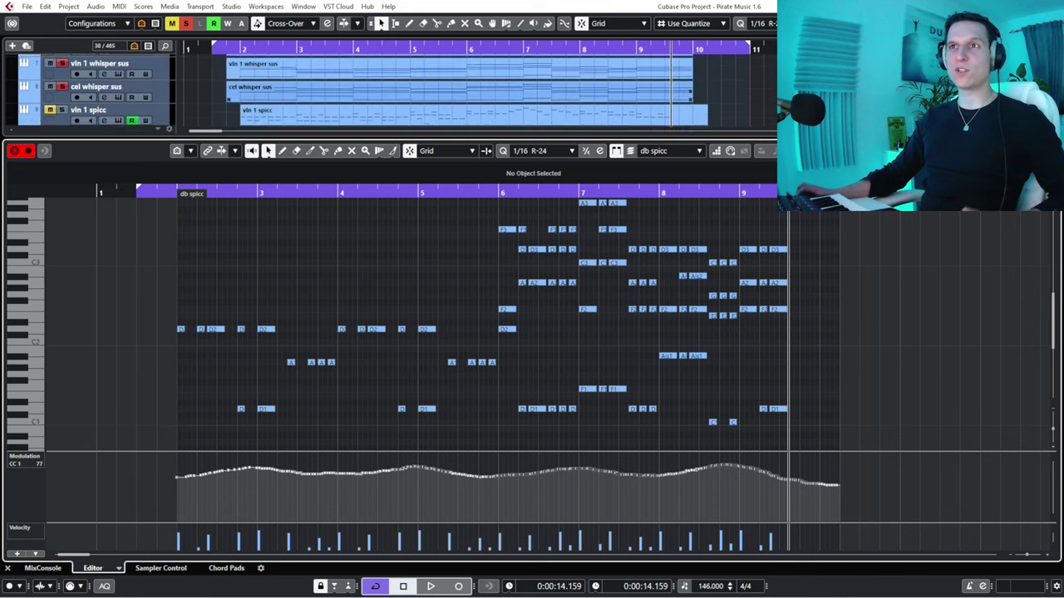
Compare the db spicc notes with the cel whisper sus part in the Key Editor and close the editor.
scroll(458, 91, up, 2)
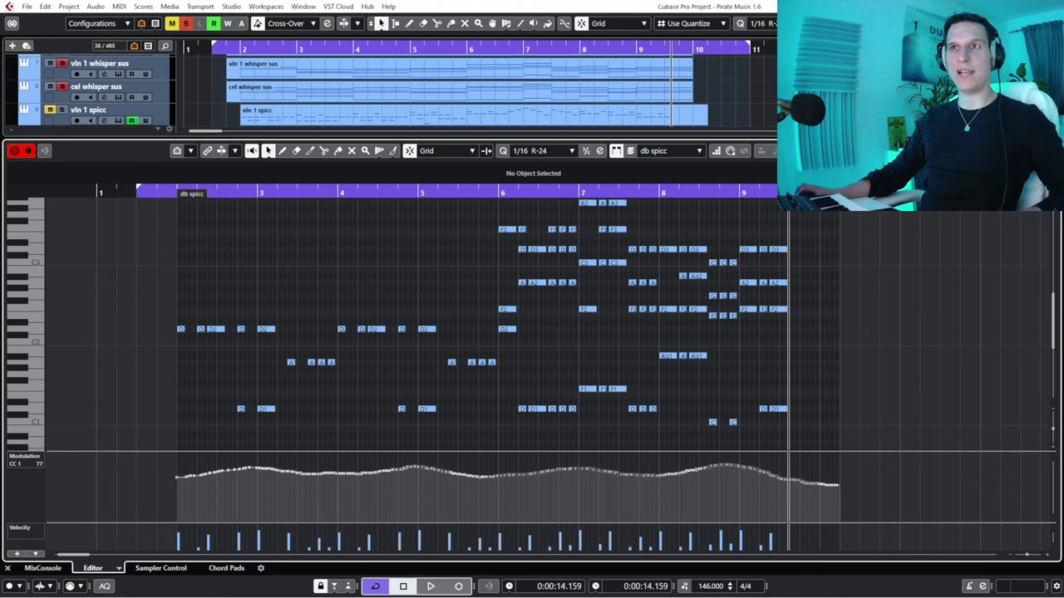
shift+click(457, 92)
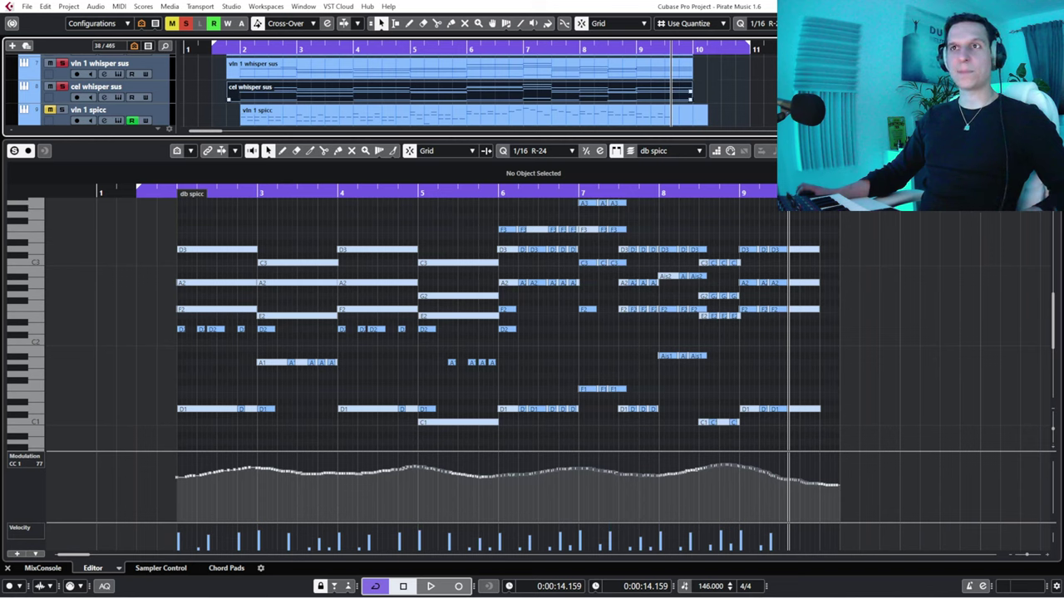
shift+click(459, 91)
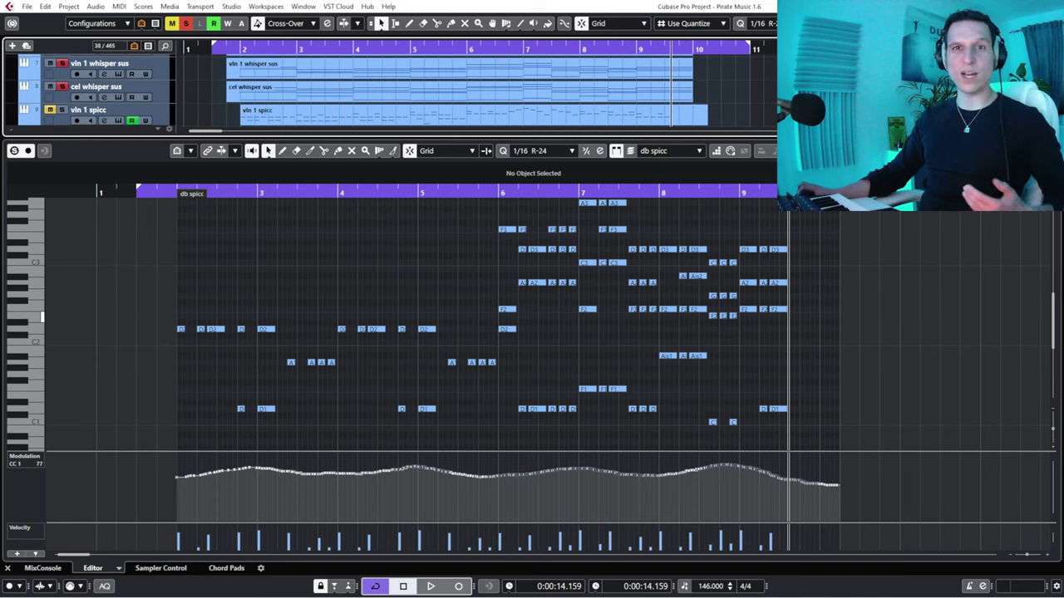
scroll(478, 324, up, 3)
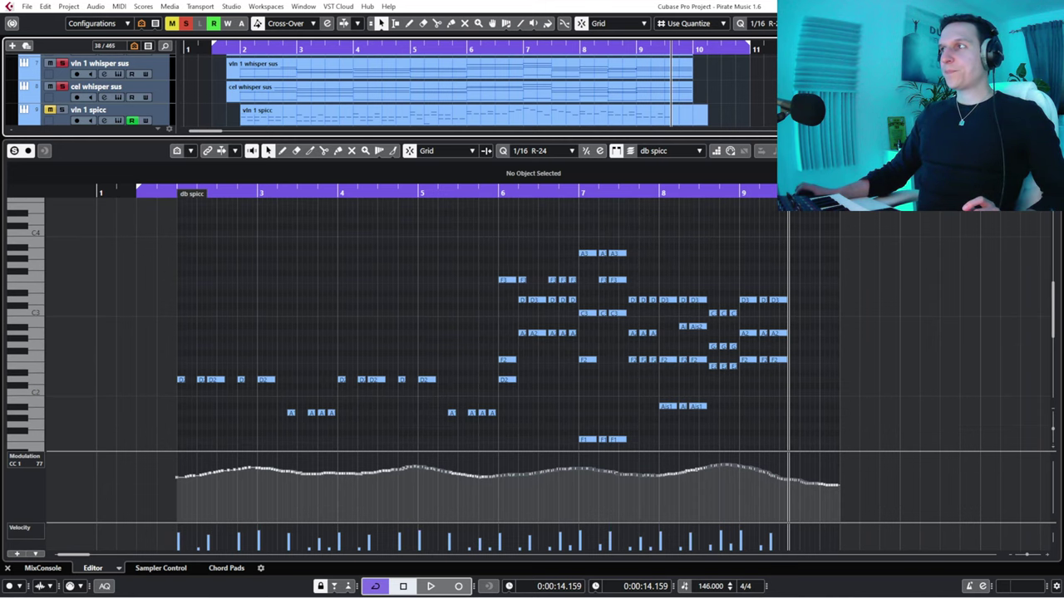
key(Return)
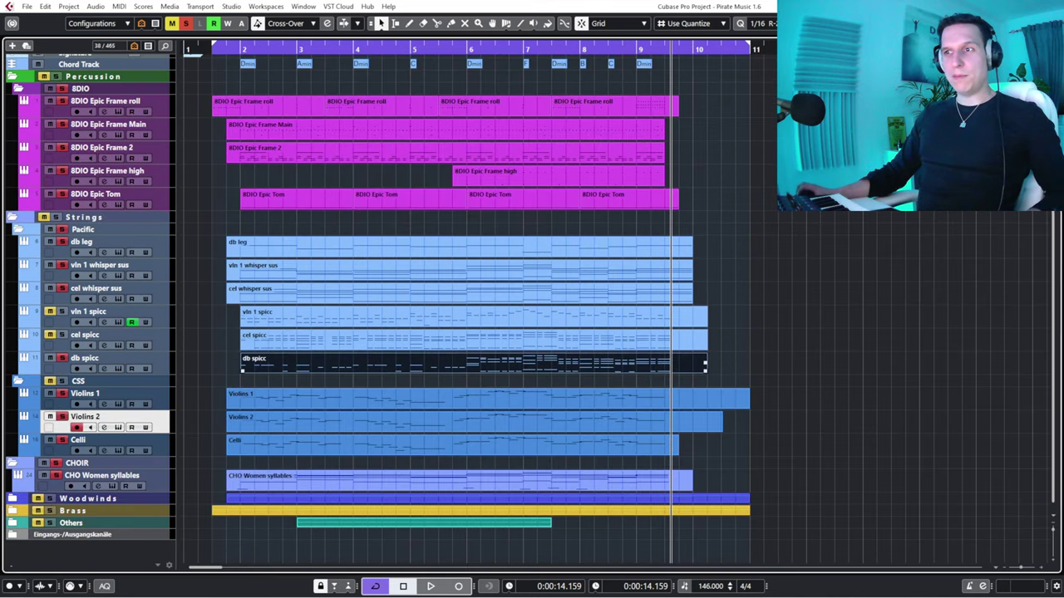
View the db spicc track's Kontakt instrument, moving its window clear of the webcam, and close it.
click(118, 368)
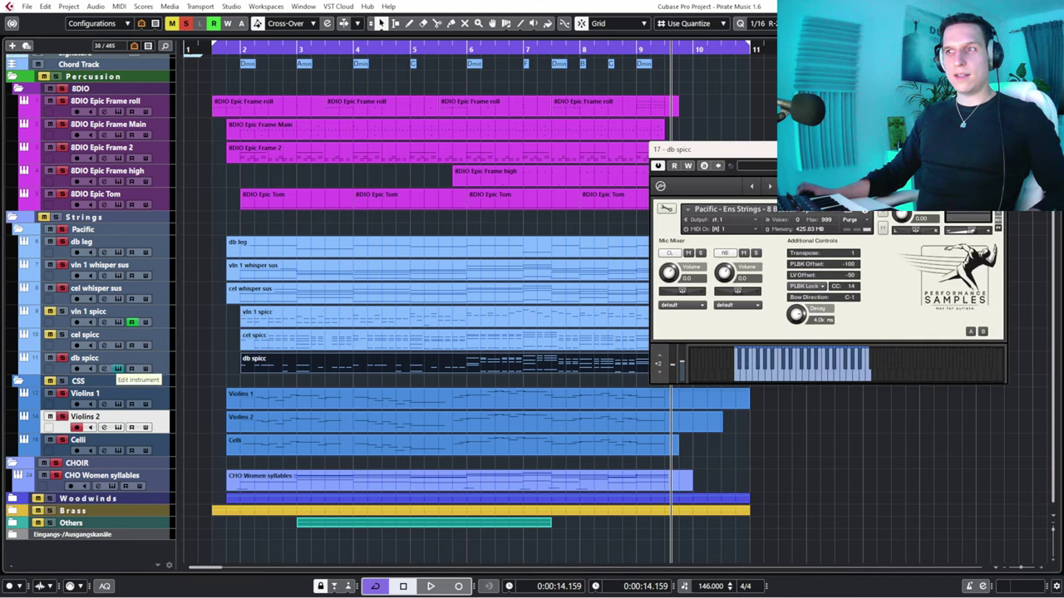
drag(839, 154, 372, 174)
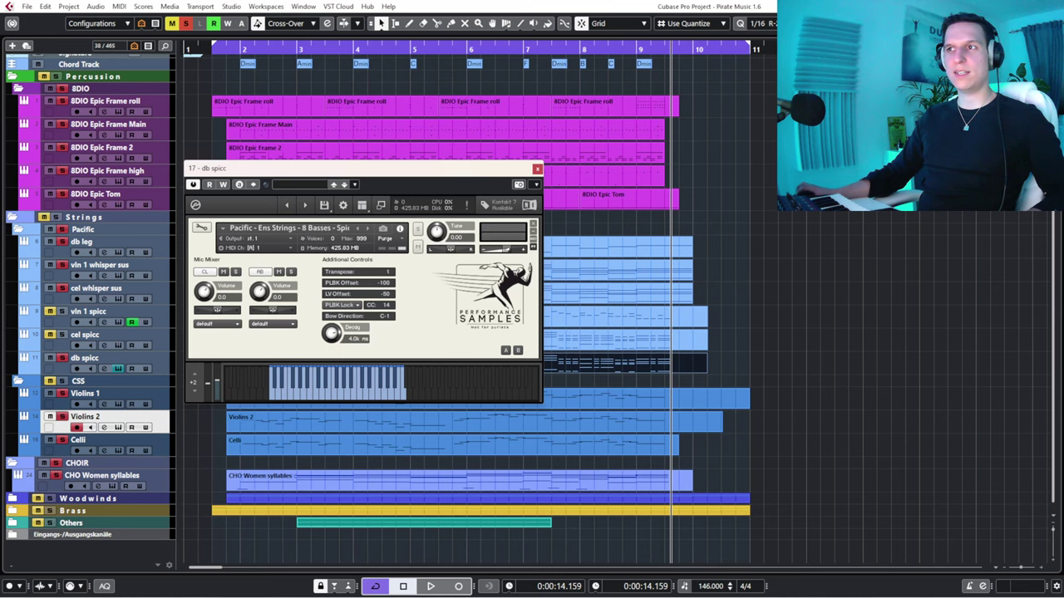
click(538, 168)
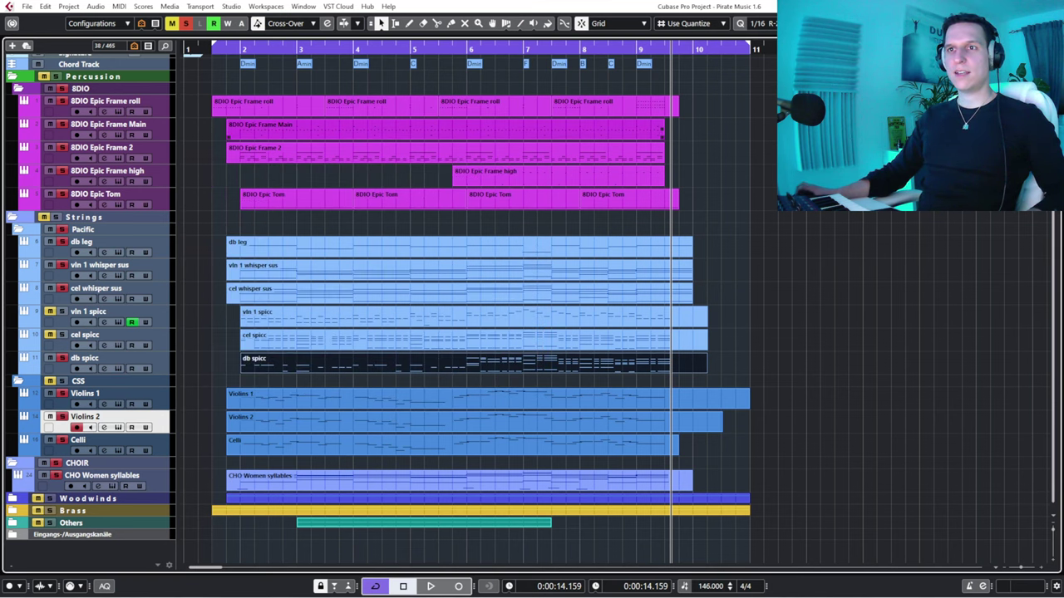
Play the soloed arrangement from just before bar 2 with all parts deselected, continue from the middle of bar 5, and stop.
click(233, 50)
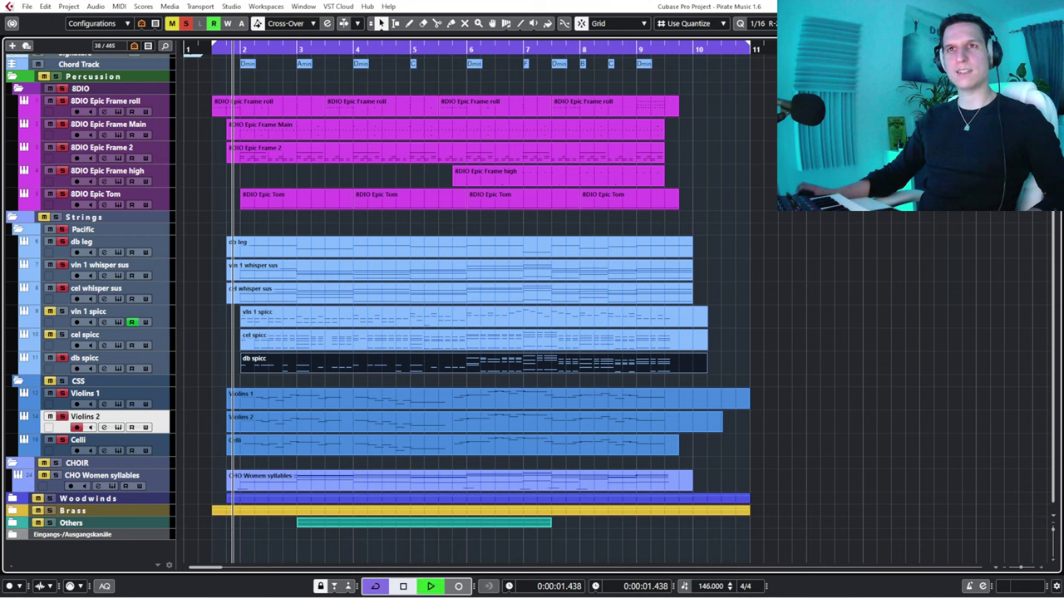
key(space)
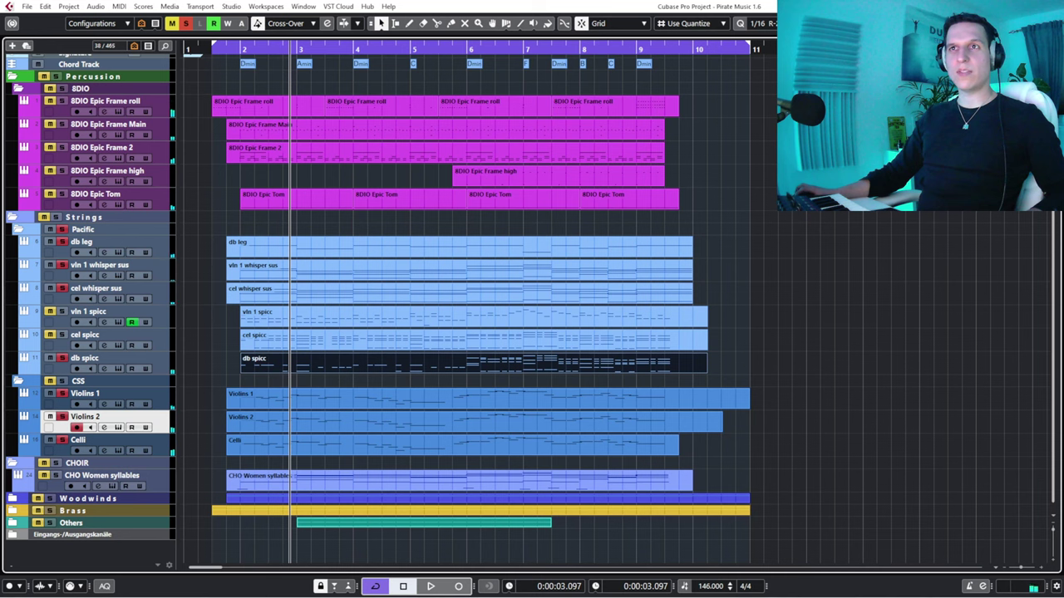
key(KP_0)
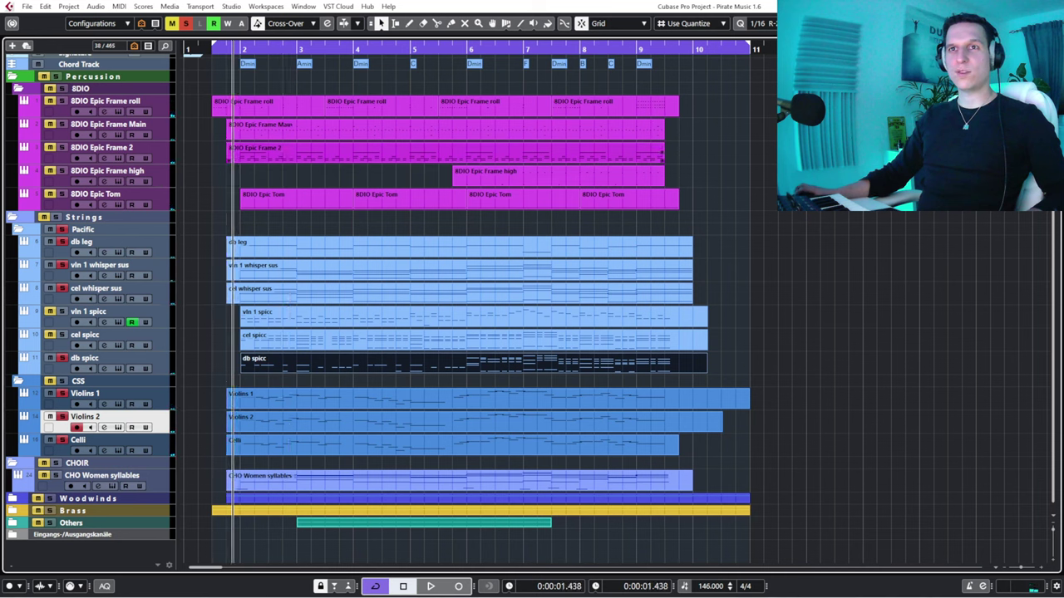
key(ctrl+shift+a)
key(space)
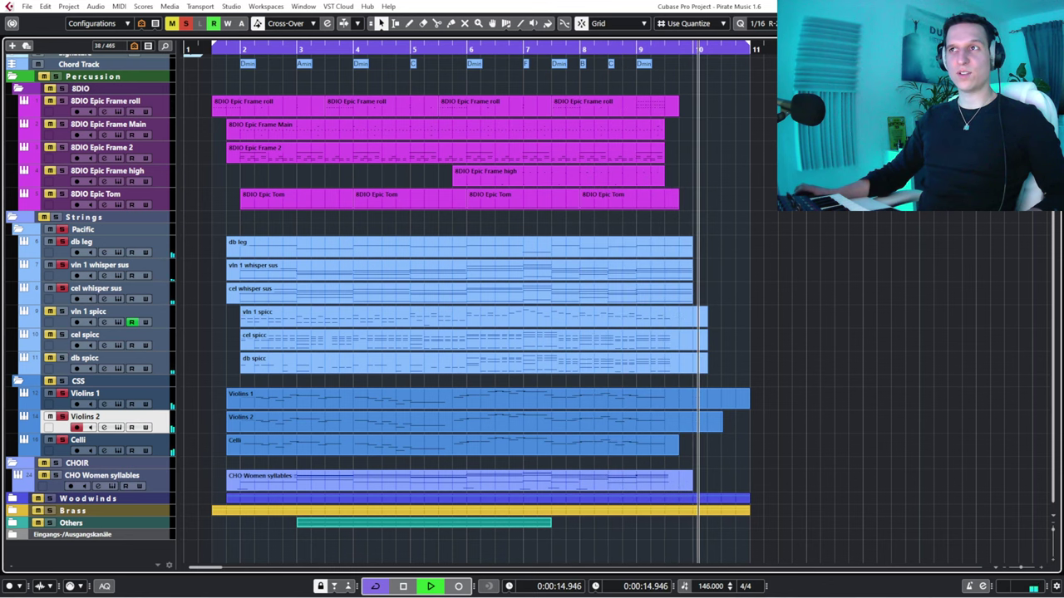
click(438, 50)
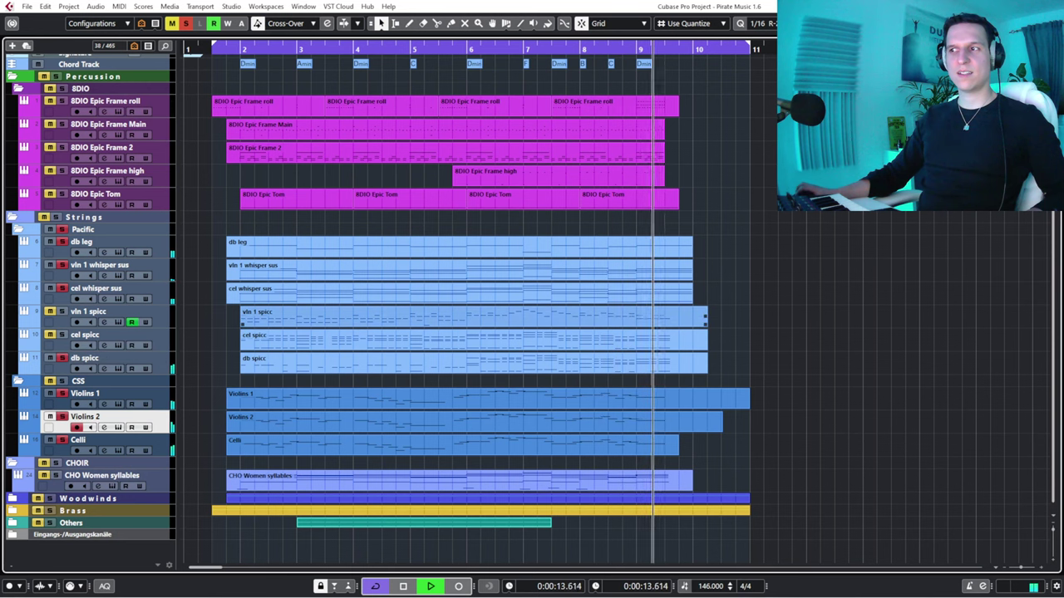
key(space)
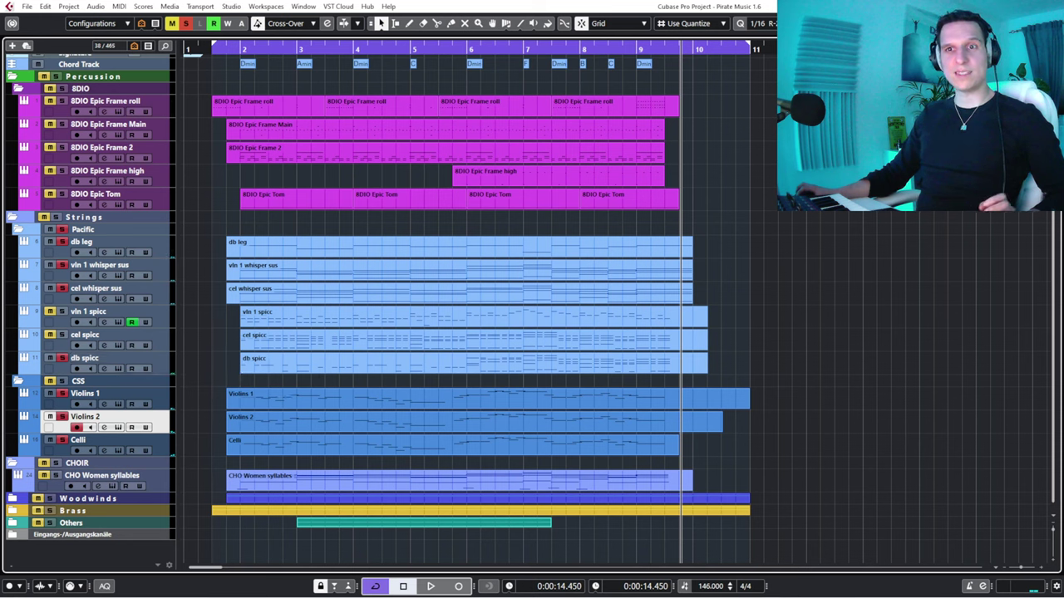
Select the db spicc track, view its part in the Key Editor, and close the editor.
click(72, 357)
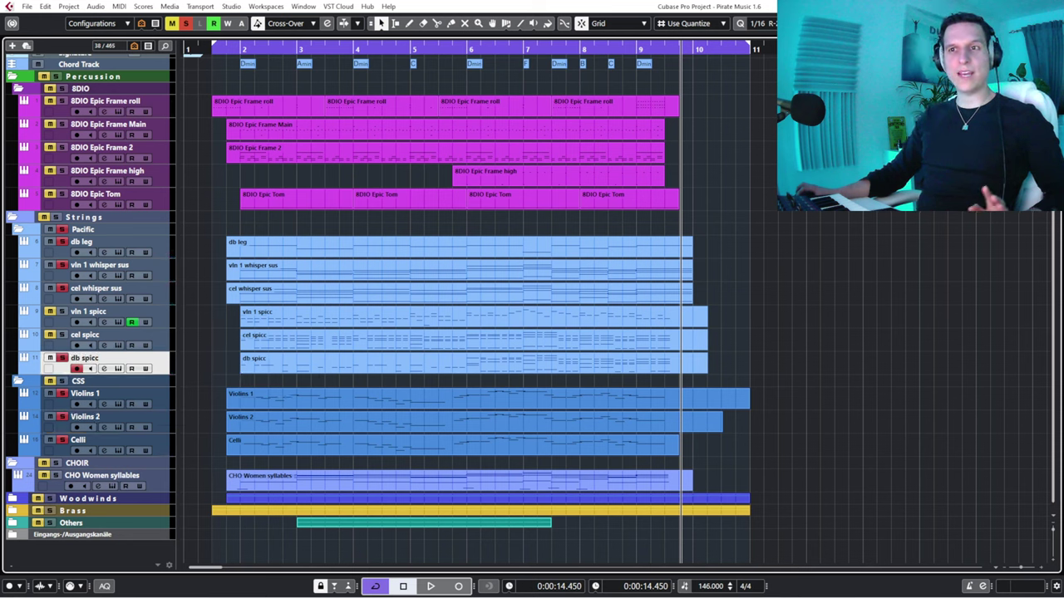
double_click(366, 358)
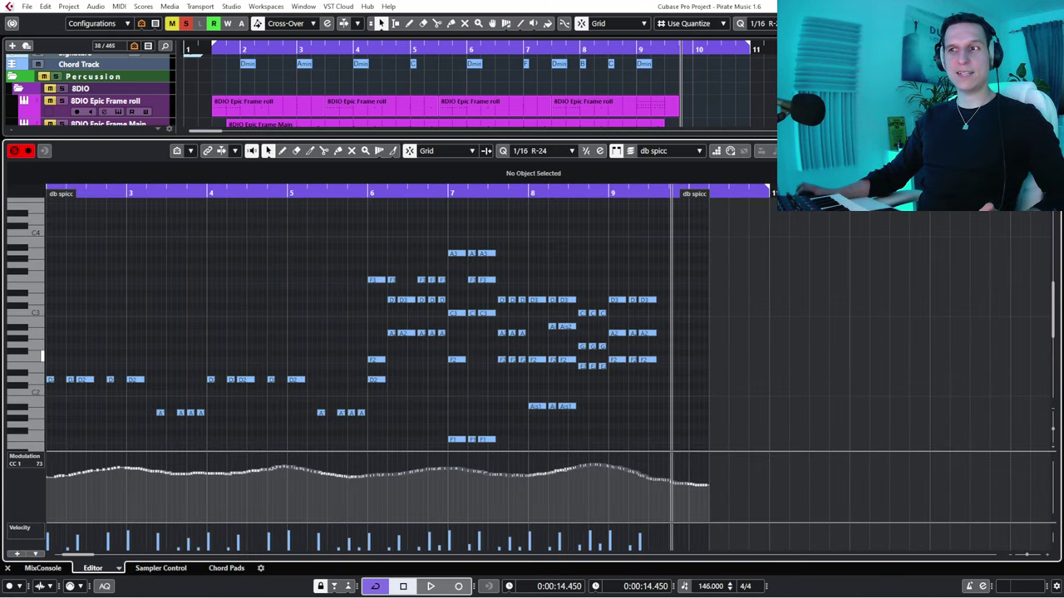
key(Return)
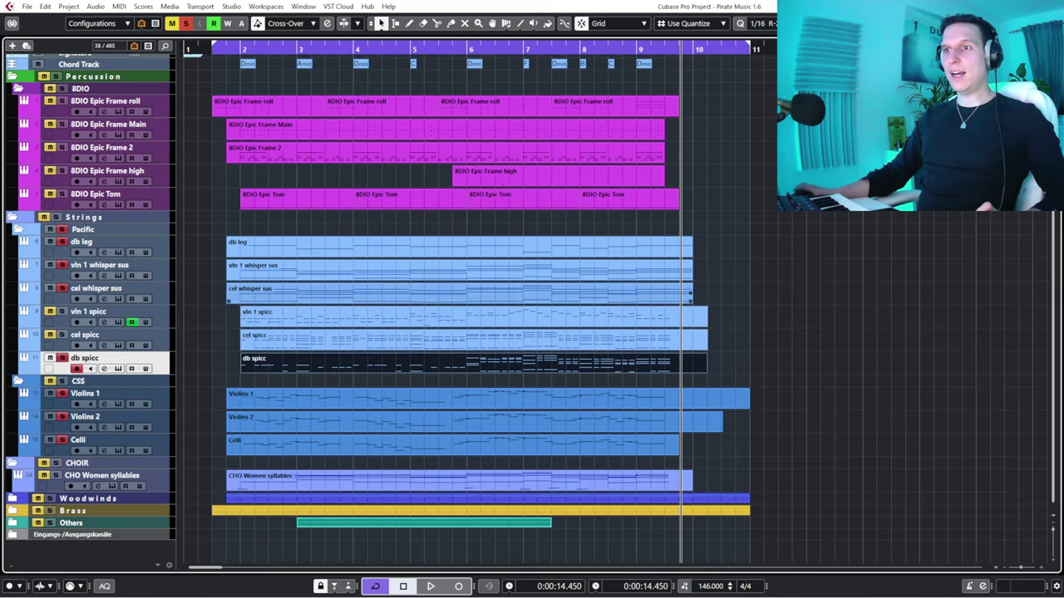
Solo the cel spicc track and view its Kontakt instrument, closing the instrument window again.
click(85, 335)
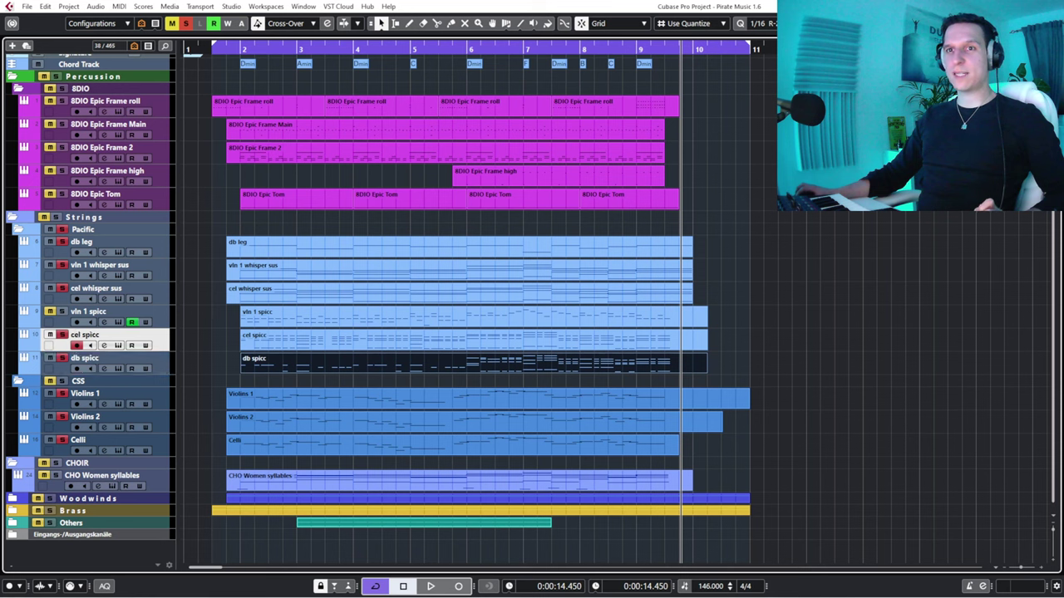
click(118, 344)
drag(715, 129, 245, 168)
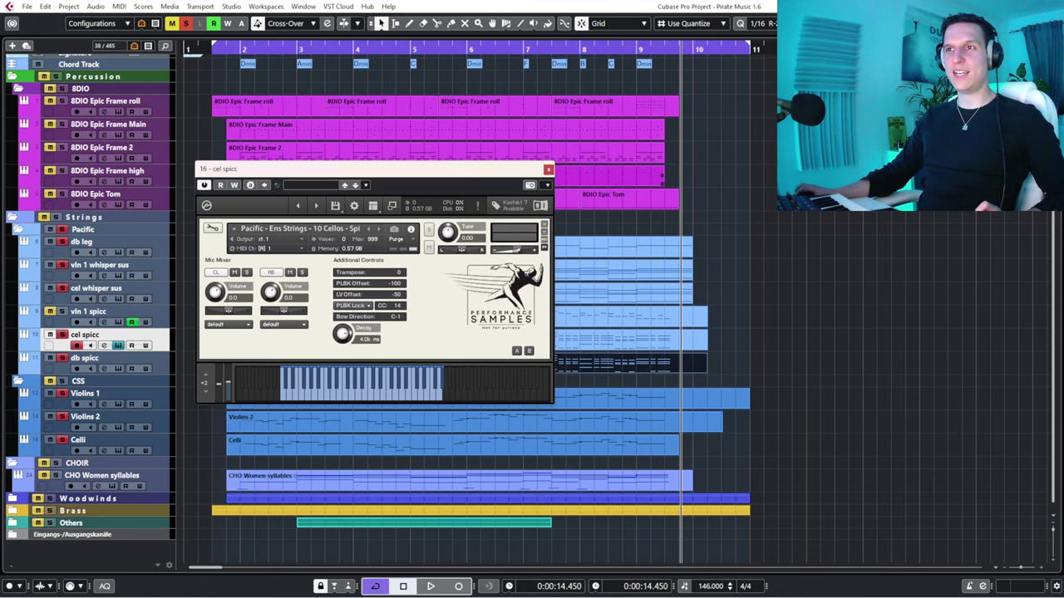
click(547, 169)
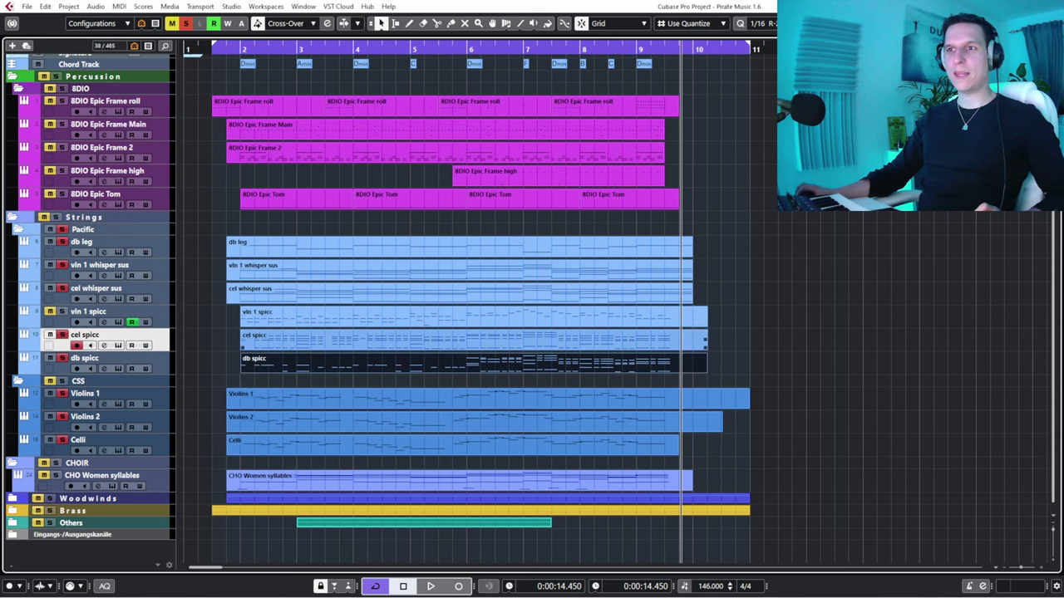
Open the cel spicc part in the Key Editor and play it from just before bar 2.
double_click(499, 340)
drag(100, 192, 64, 183)
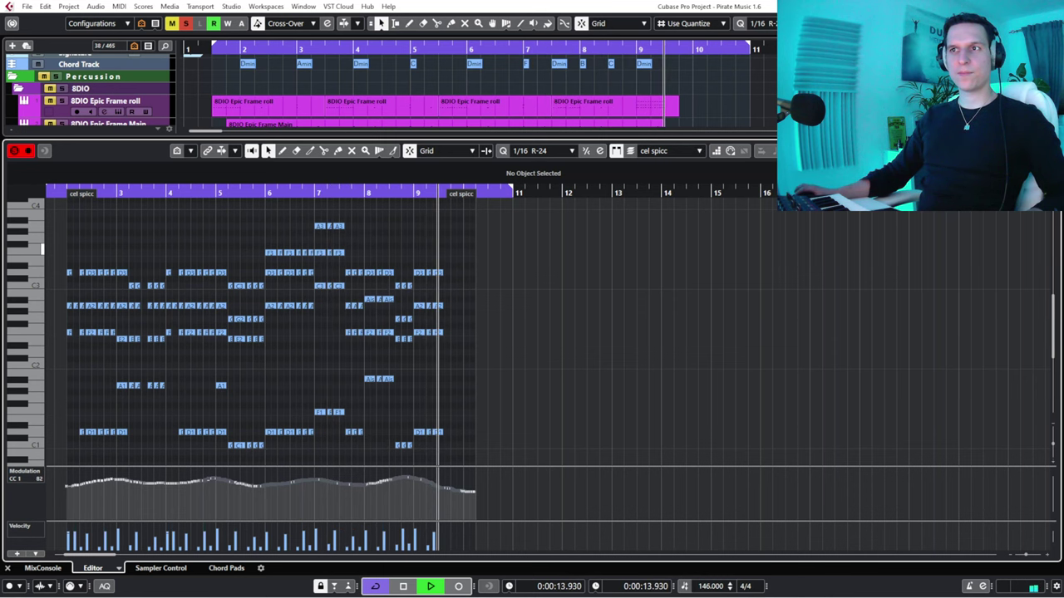
key(space)
Show the db spicc part together with the cel spicc part in the Key Editor and play from just before bar 2.
scroll(445, 90, down, 7)
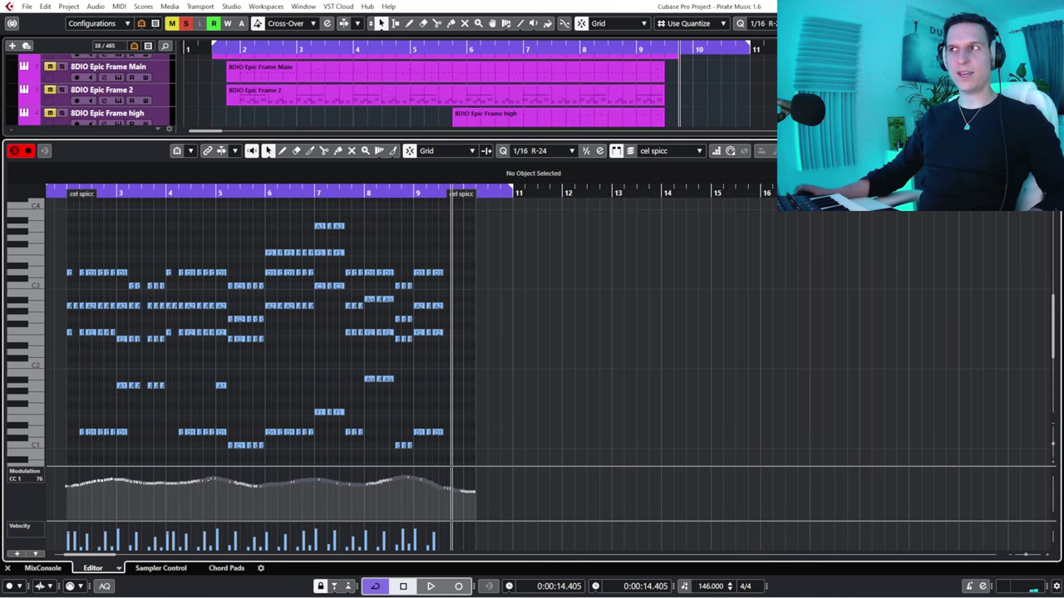
scroll(445, 89, down, 3)
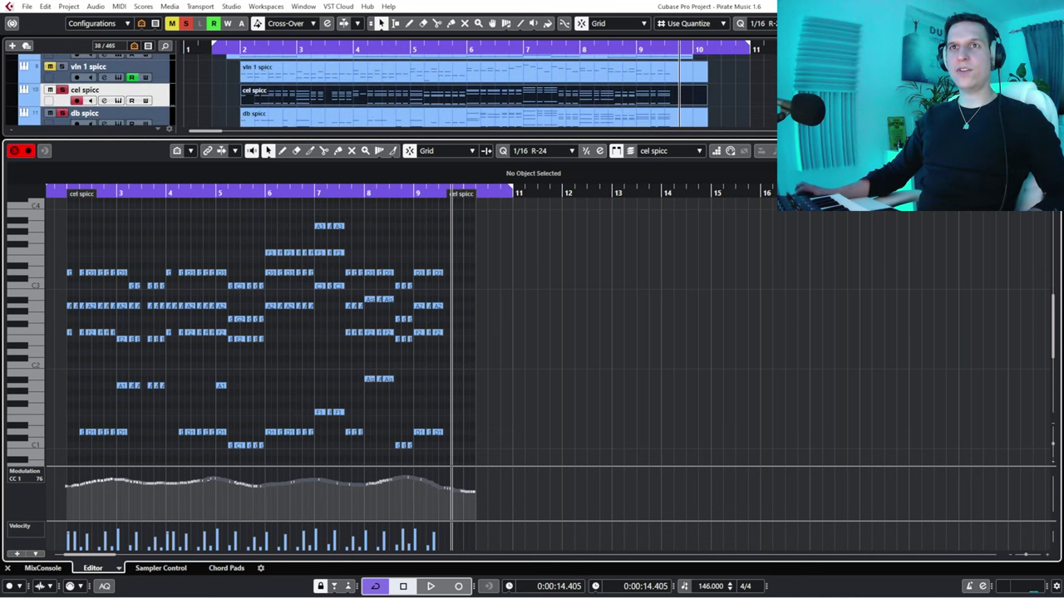
shift+click(445, 117)
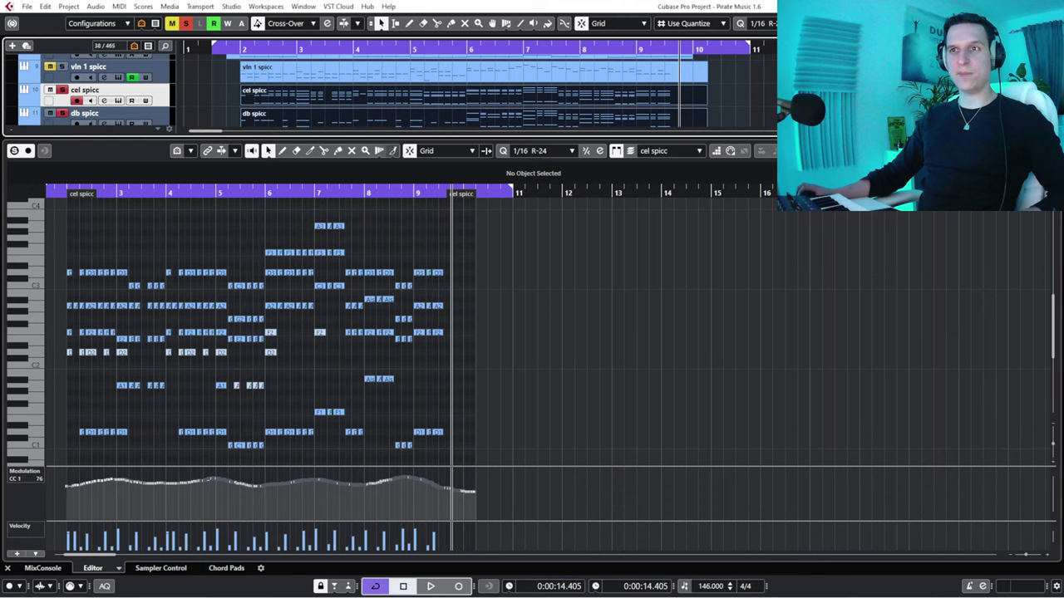
shift+click(445, 116)
shift+click(444, 116)
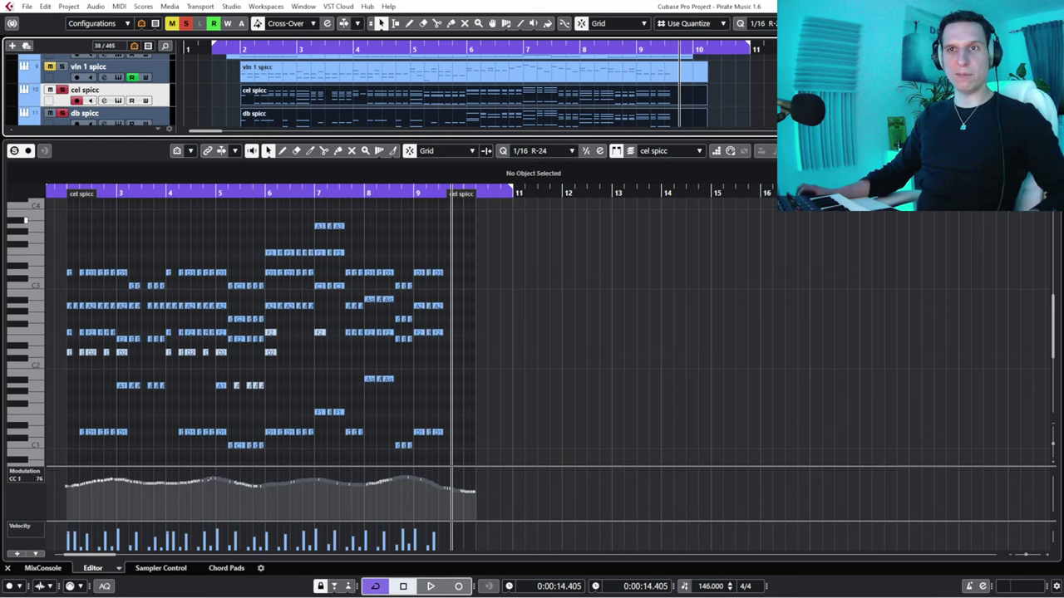
click(61, 194)
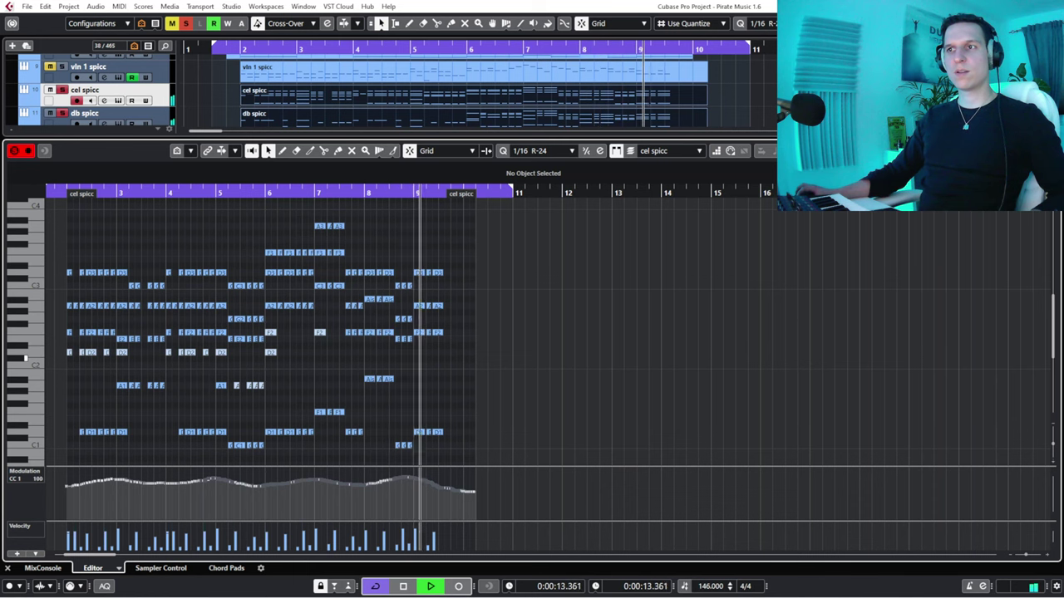
key(space)
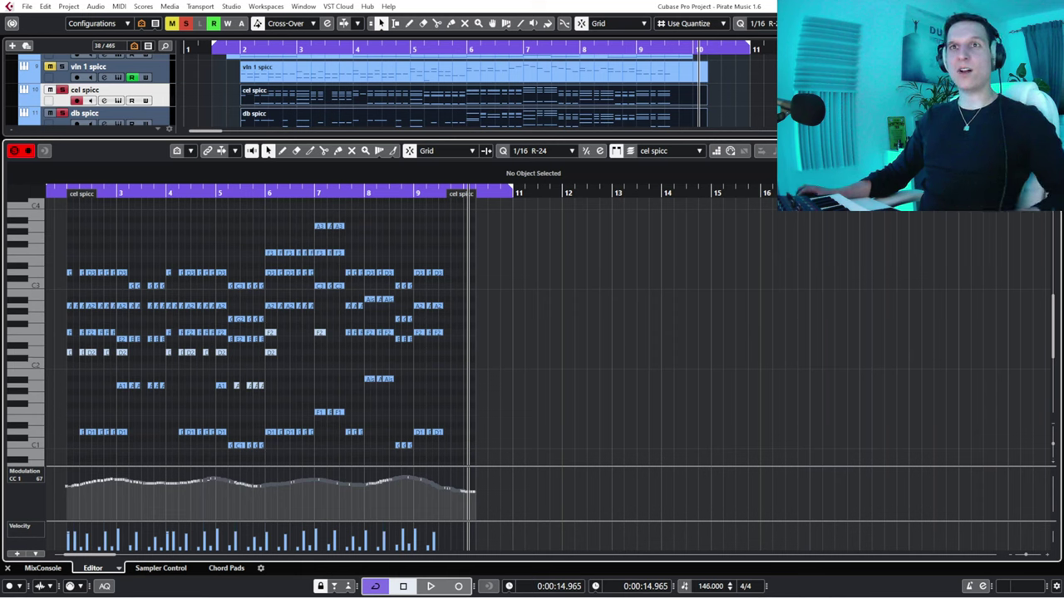
Add the vln 1 spicc part to the displayed spiccato parts, and narrow the Key Editor to vln 1 spicc alone.
shift+click(474, 72)
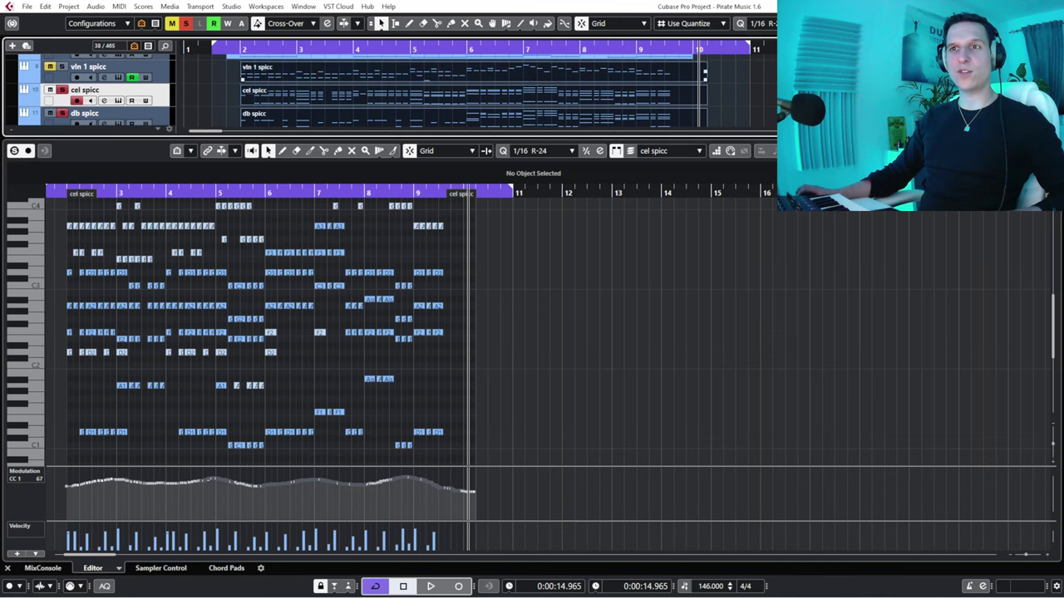
scroll(25, 331, up, 2)
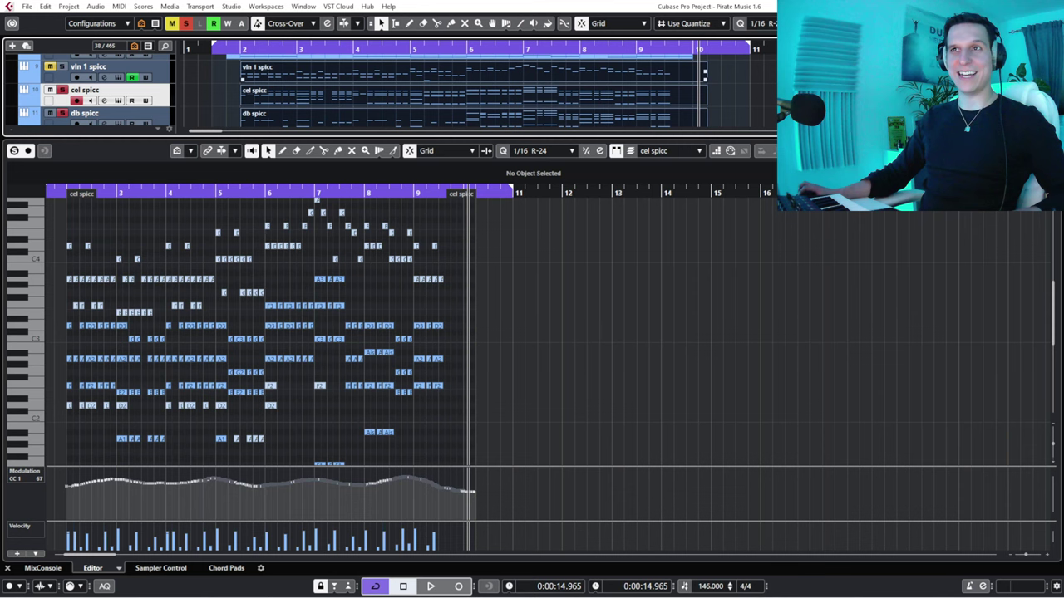
click(473, 73)
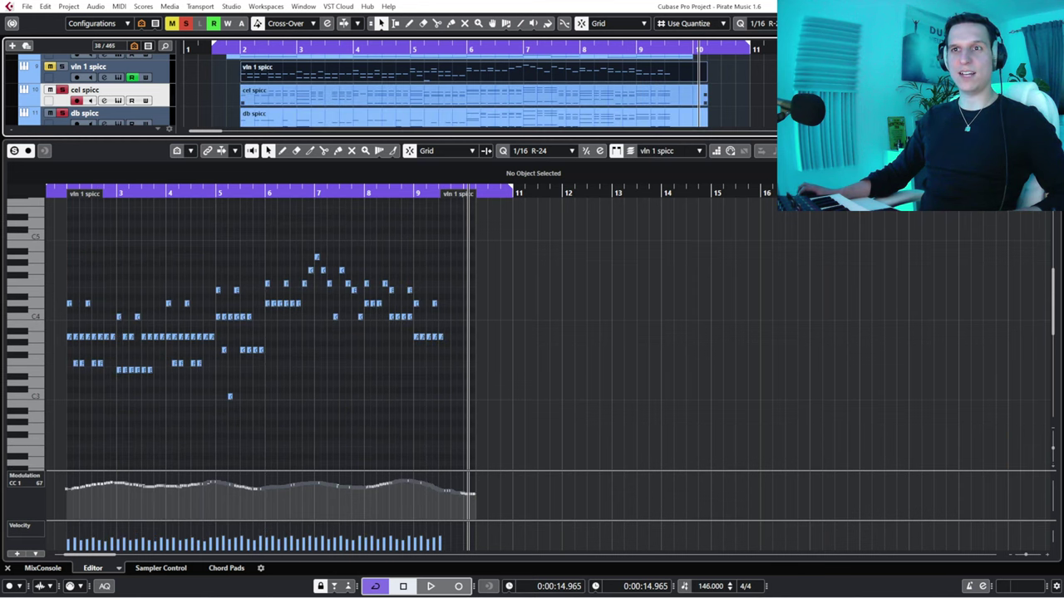
shift+click(705, 98)
shift+click(705, 98)
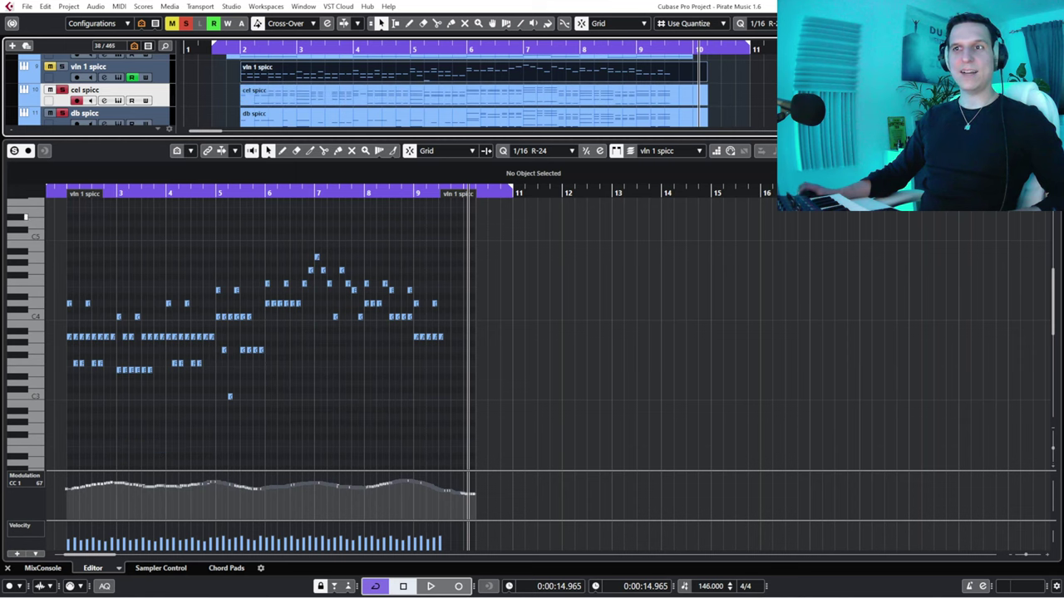
Solo the vln 1 spicc track and play the arrangement from just before bar 2.
click(61, 193)
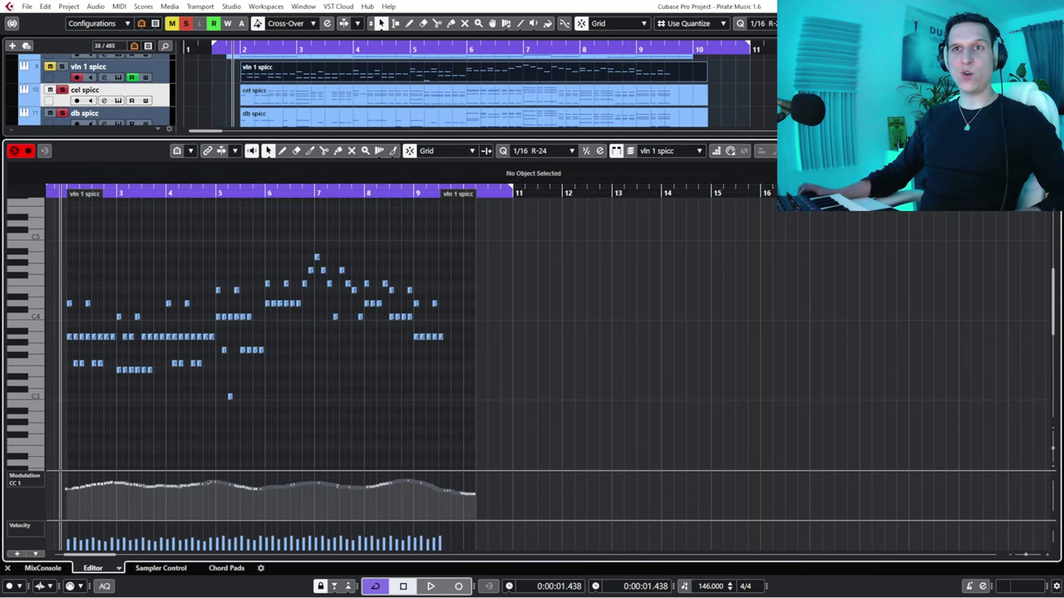
click(124, 67)
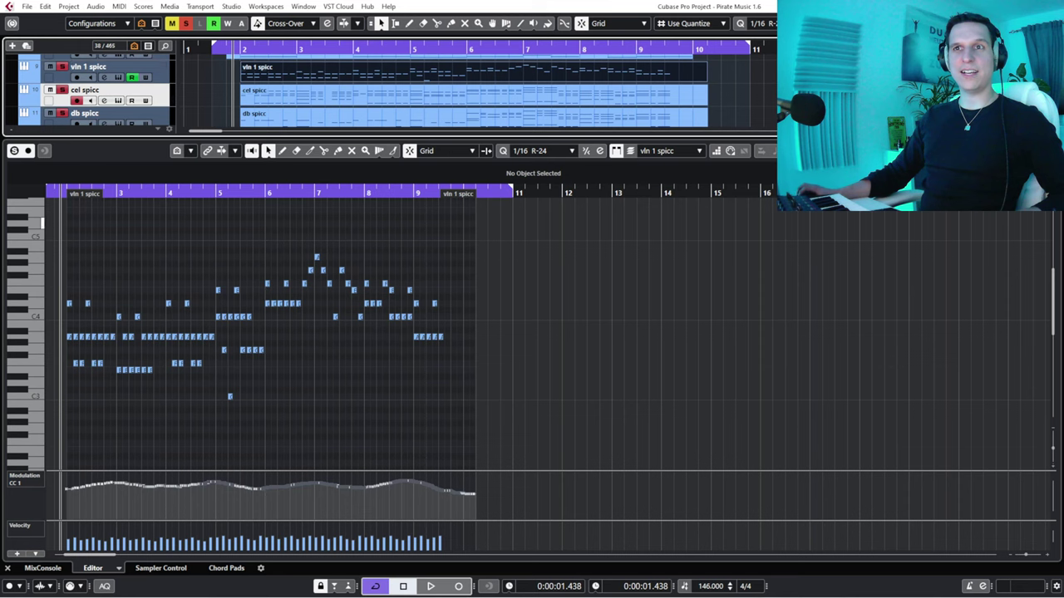
click(549, 245)
key(space)
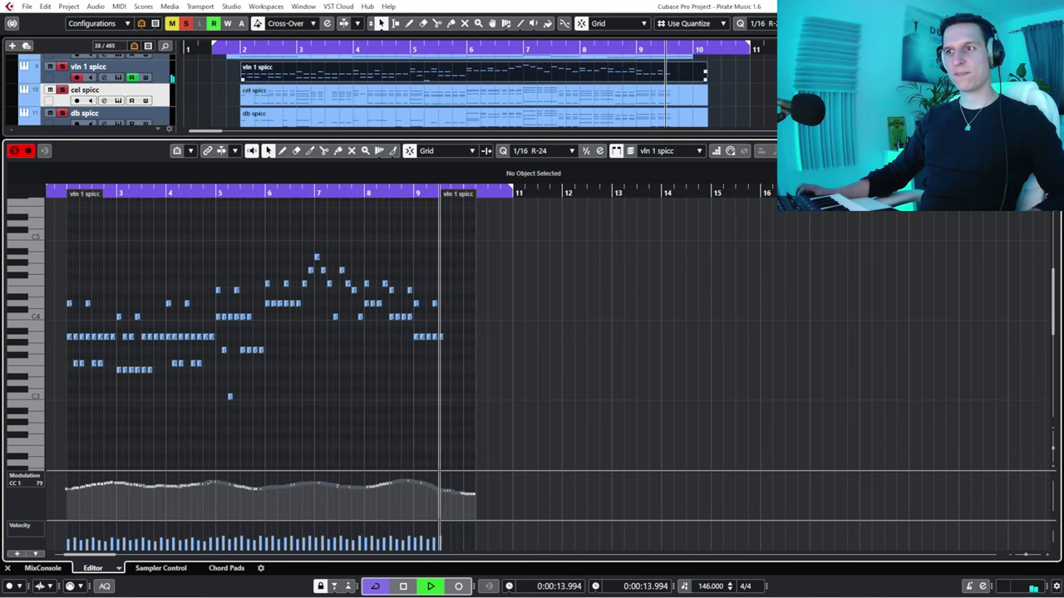
key(space)
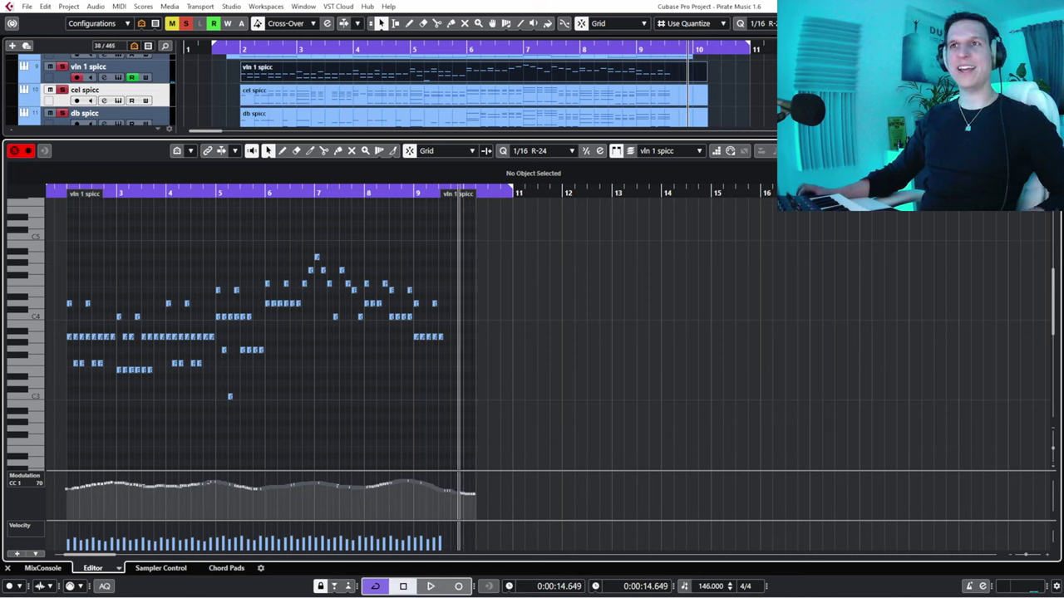
Open the vln 1, cel and db spicc parts together in the Key Editor, play them from bar 2 and return to the arrangement.
click(233, 50)
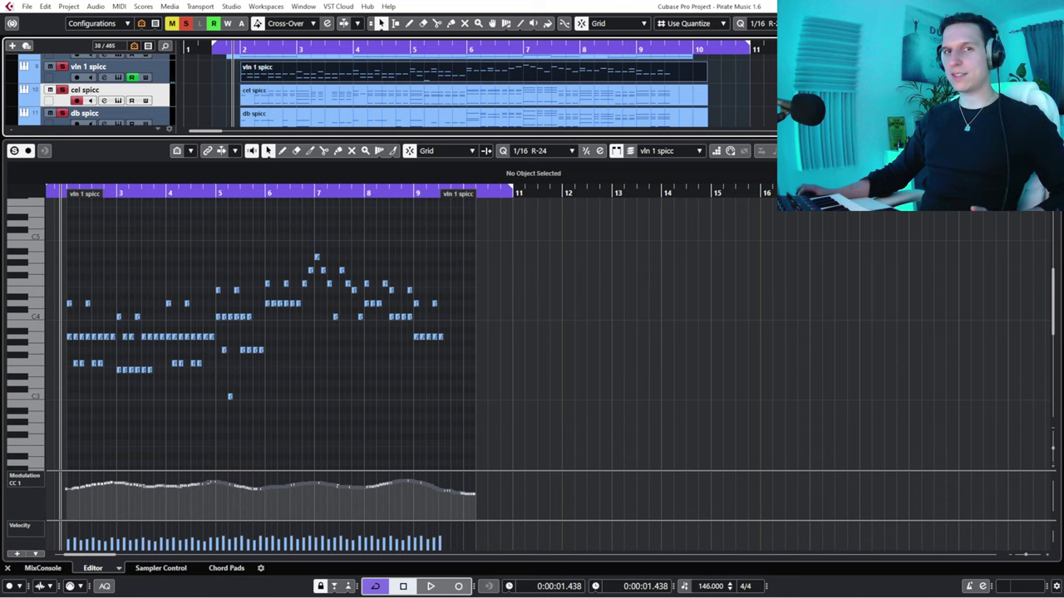
key(ctrl+alt+e)
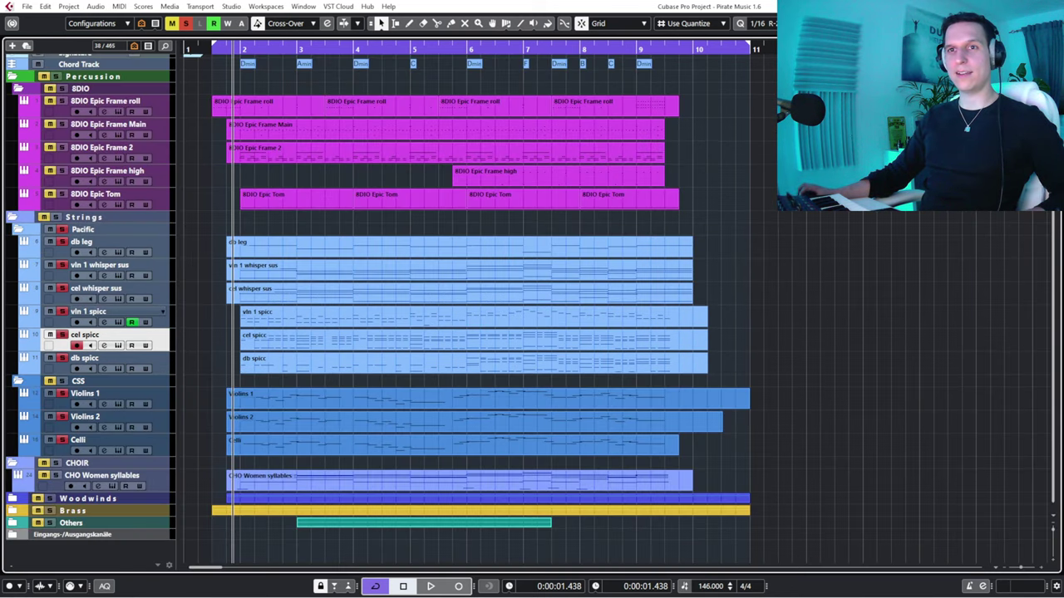
click(88, 311)
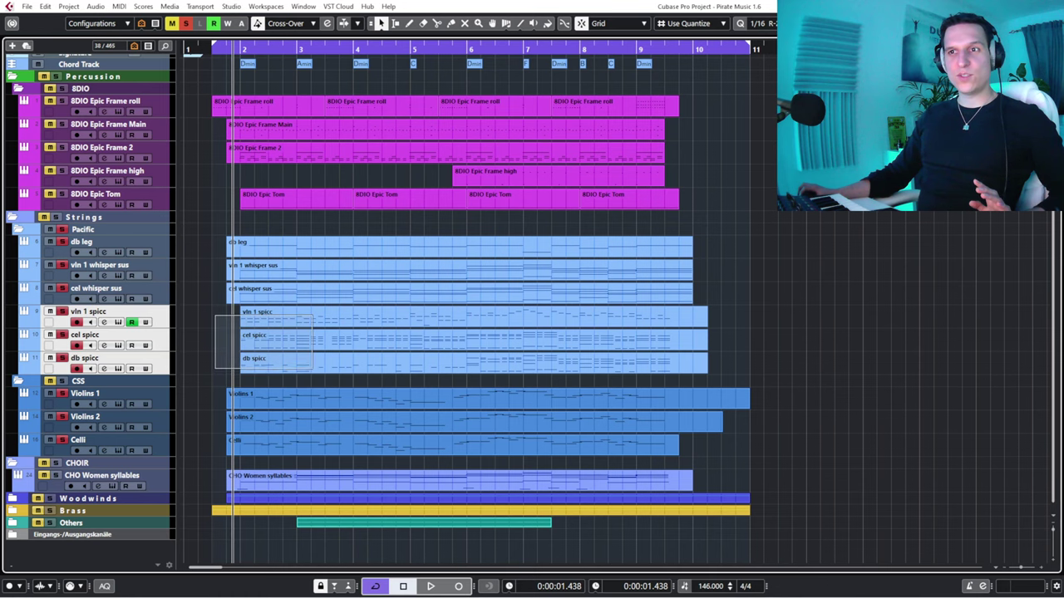
drag(312, 369, 312, 369)
key(Return)
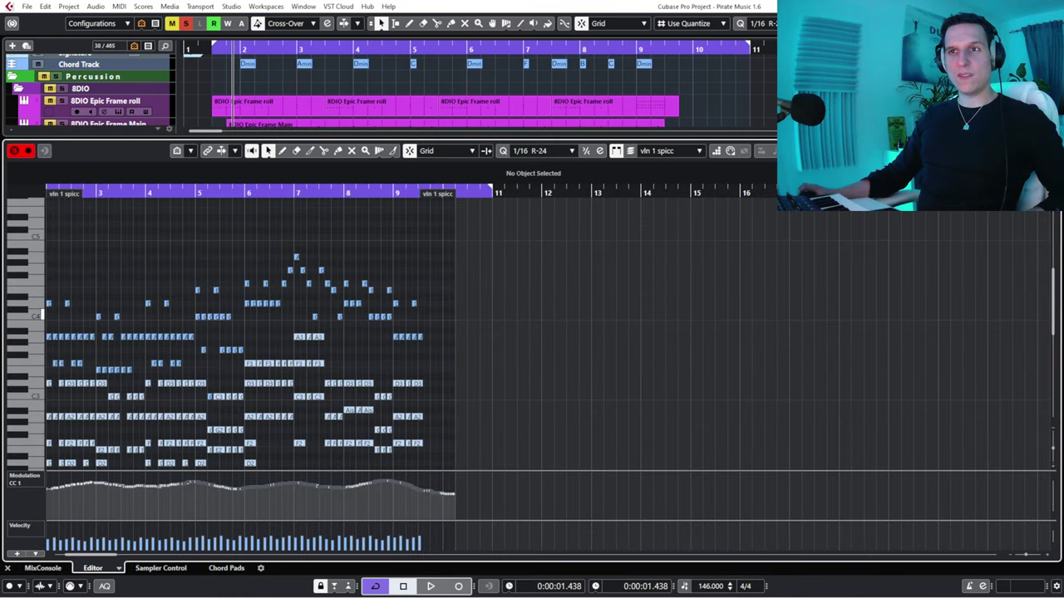
drag(114, 192, 58, 203)
scroll(41, 268, down, 3)
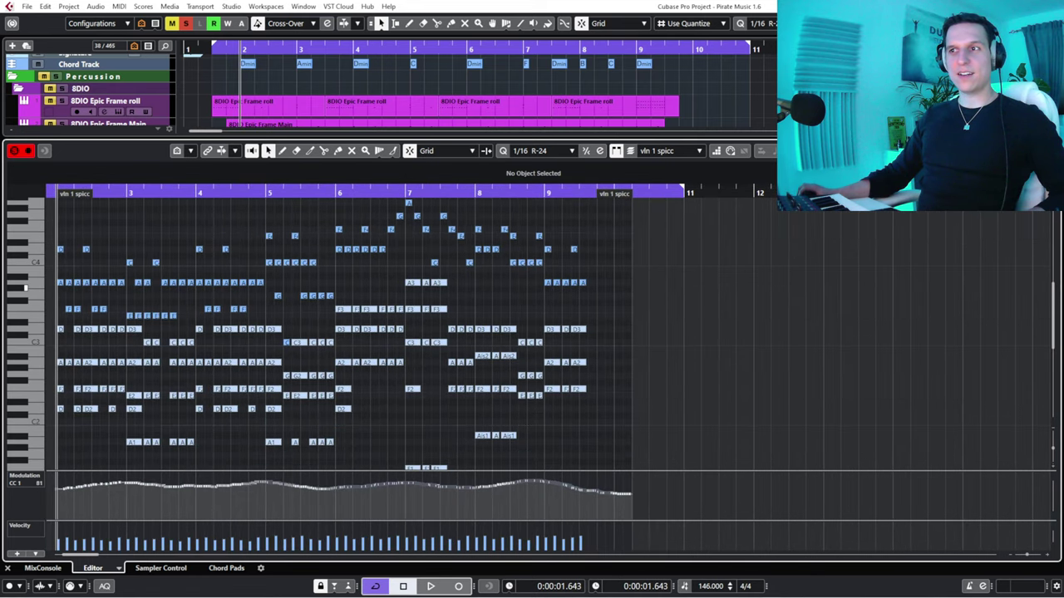
key(space)
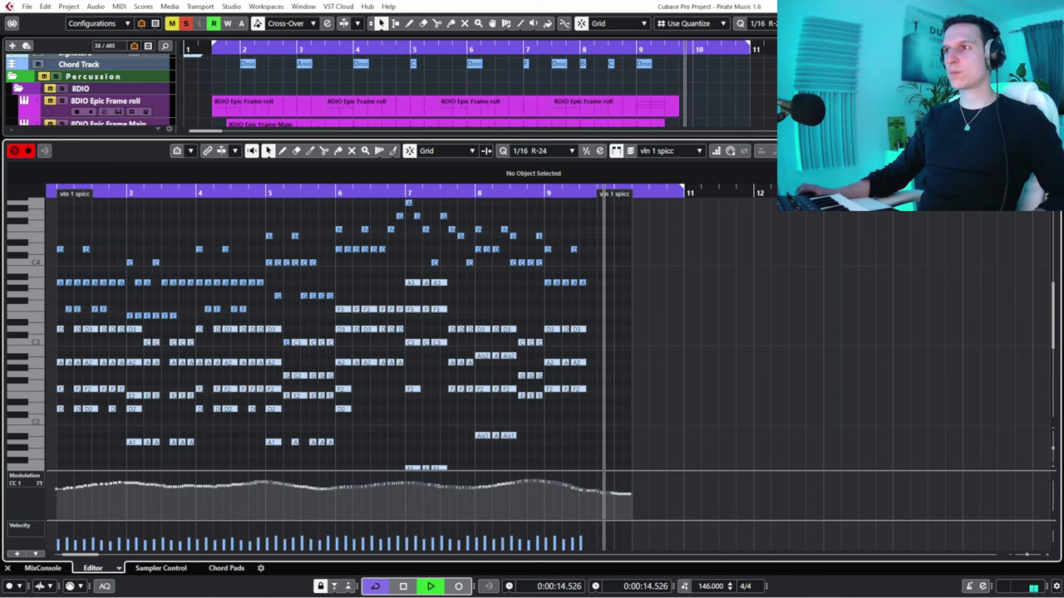
key(Return)
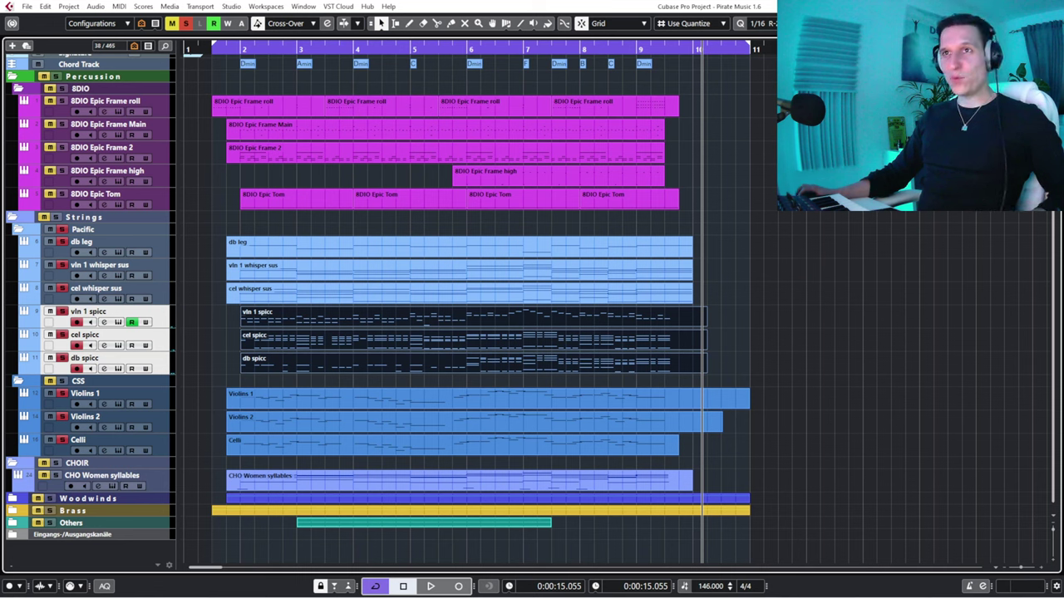
Play the soloed strings from just before bar 2, and solo the CHOIR folder to hear both together.
key(KP_0)
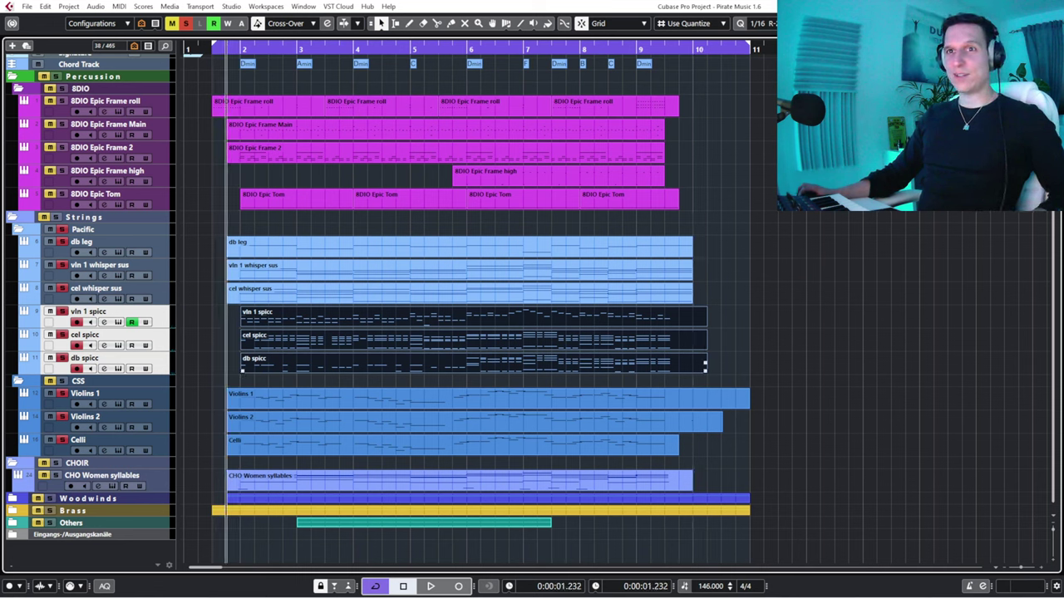
key(space)
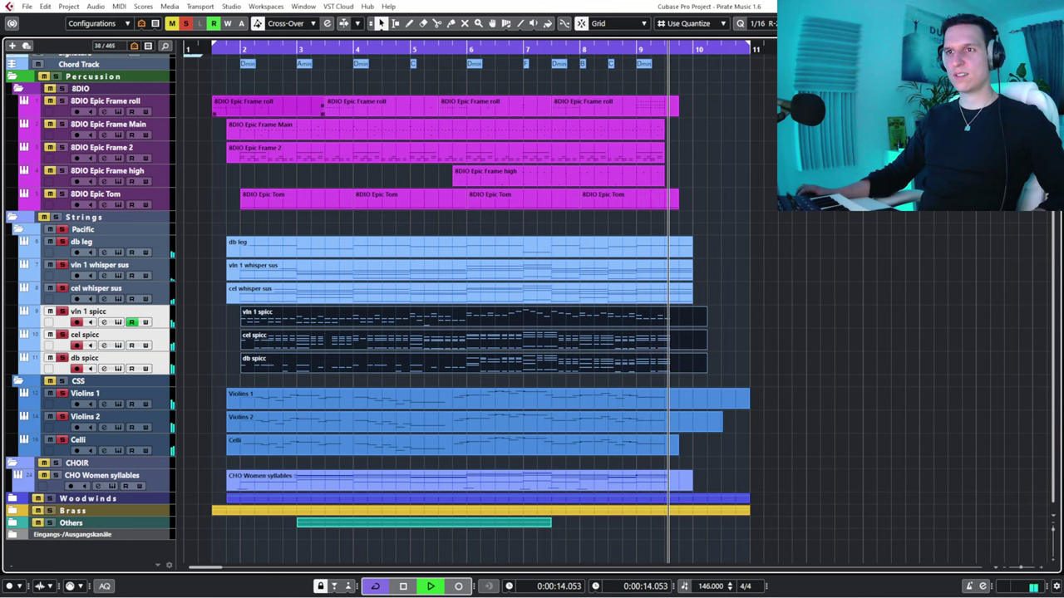
key(space)
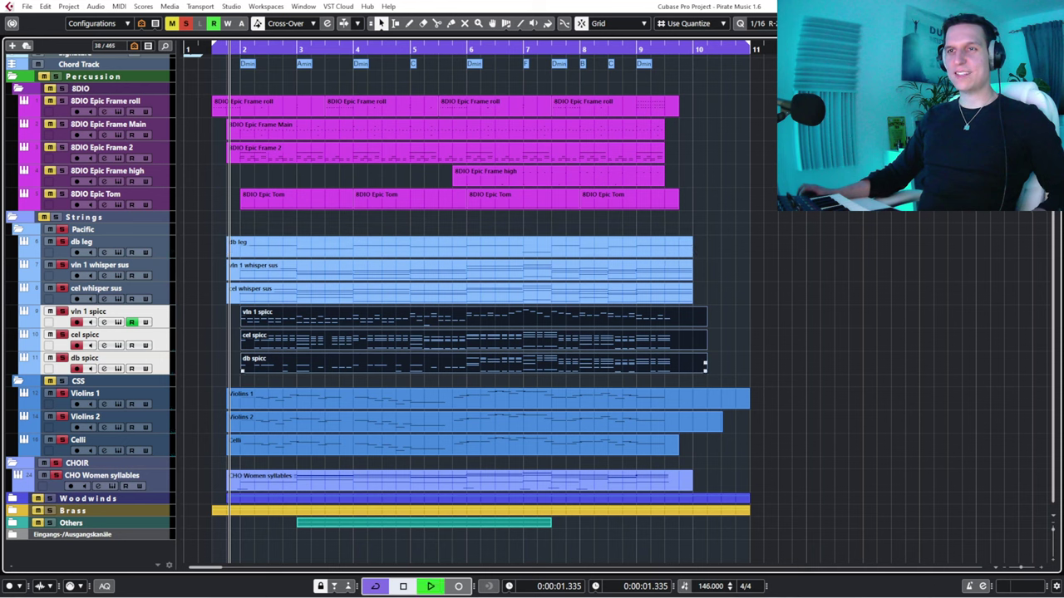
key(space)
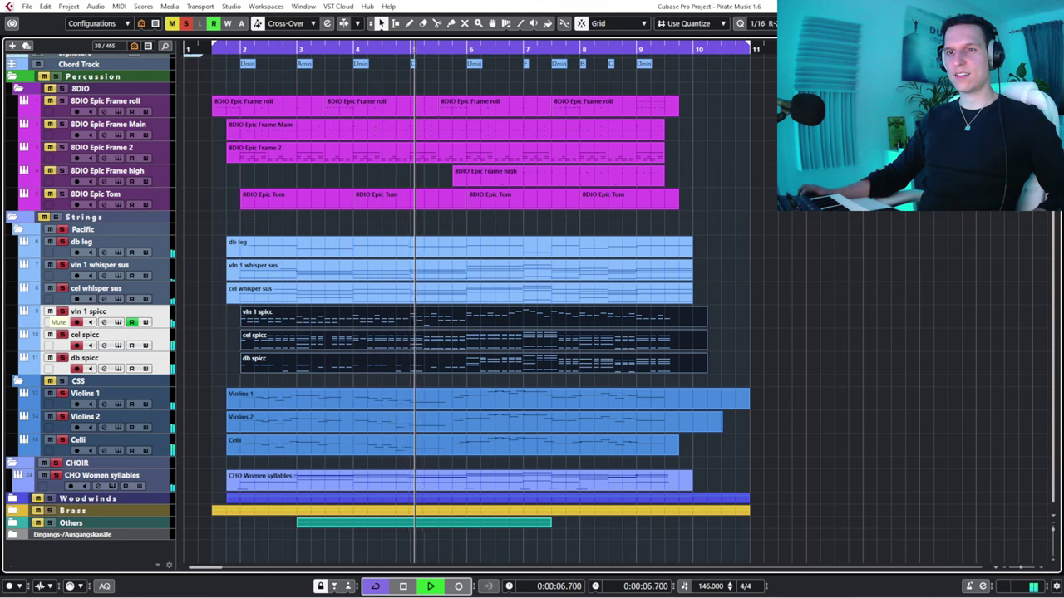
key(space)
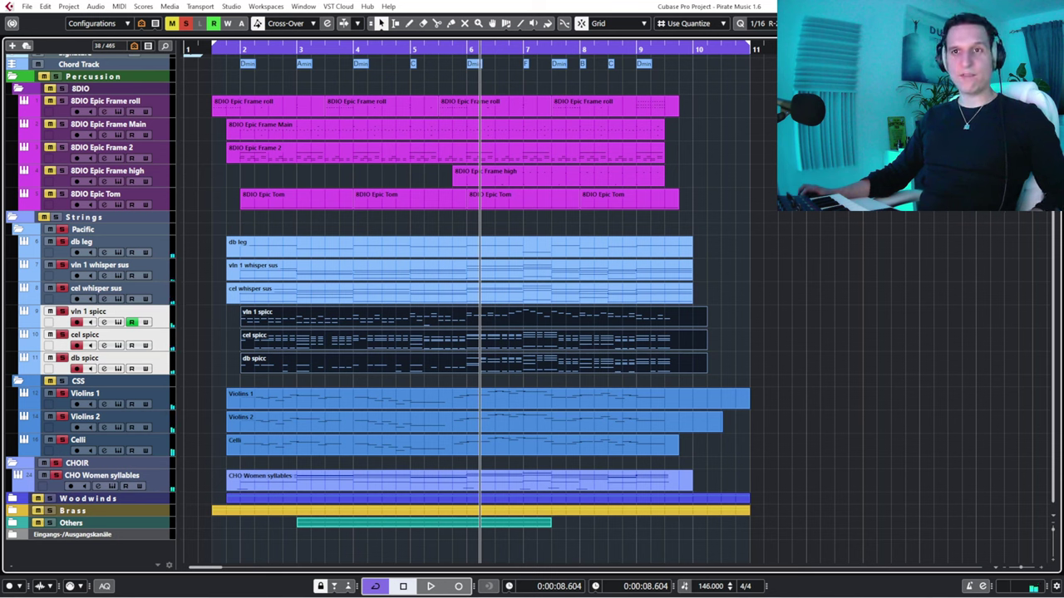
Select the vln 1, cel and db spicc tracks and play from just before bar 2 with these three taken out of solo.
click(118, 323)
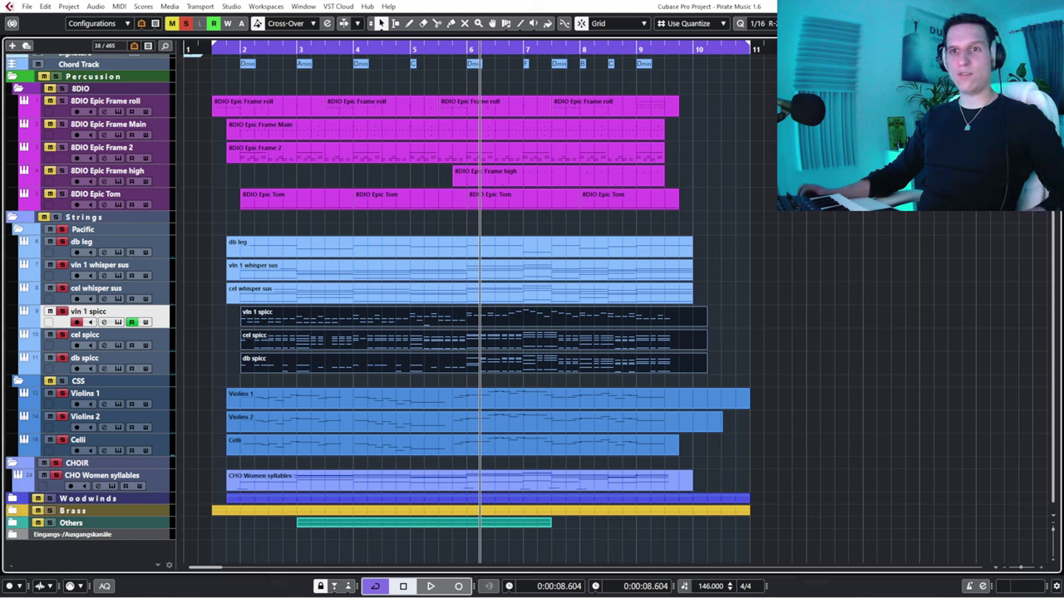
shift+click(116, 358)
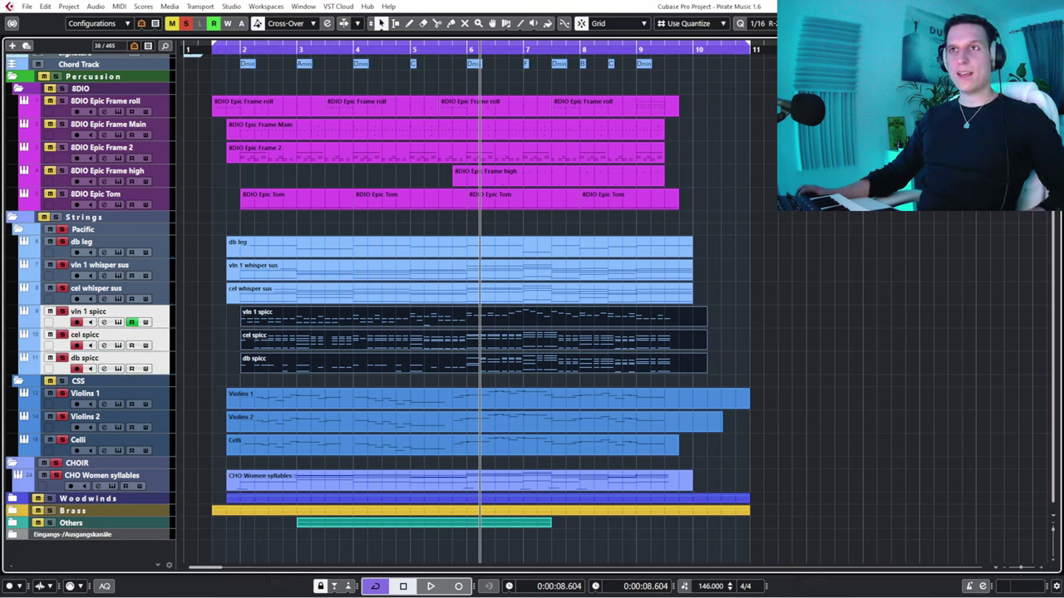
key(KP_0)
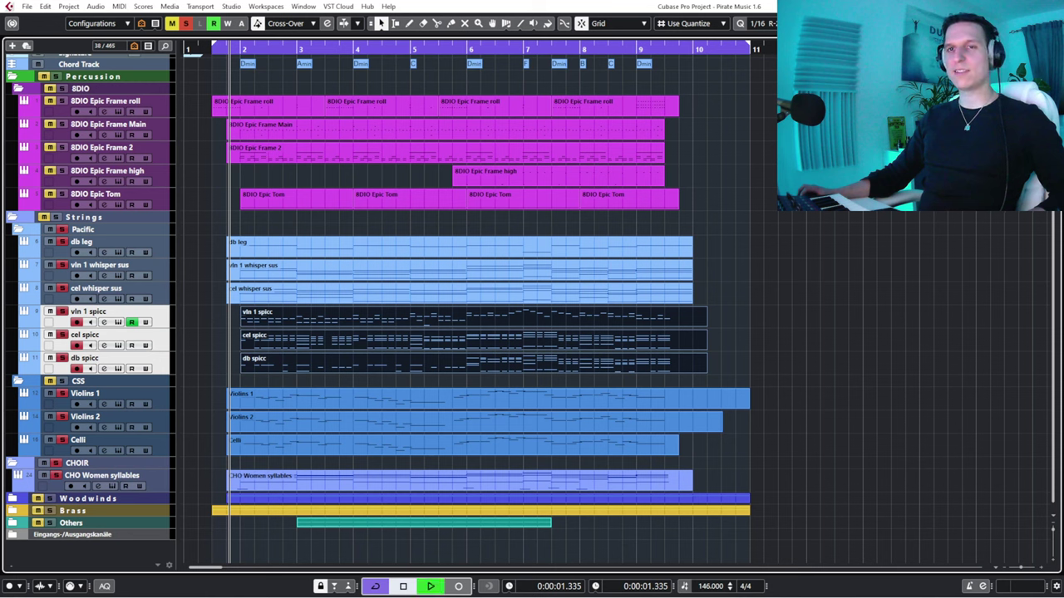
key(space)
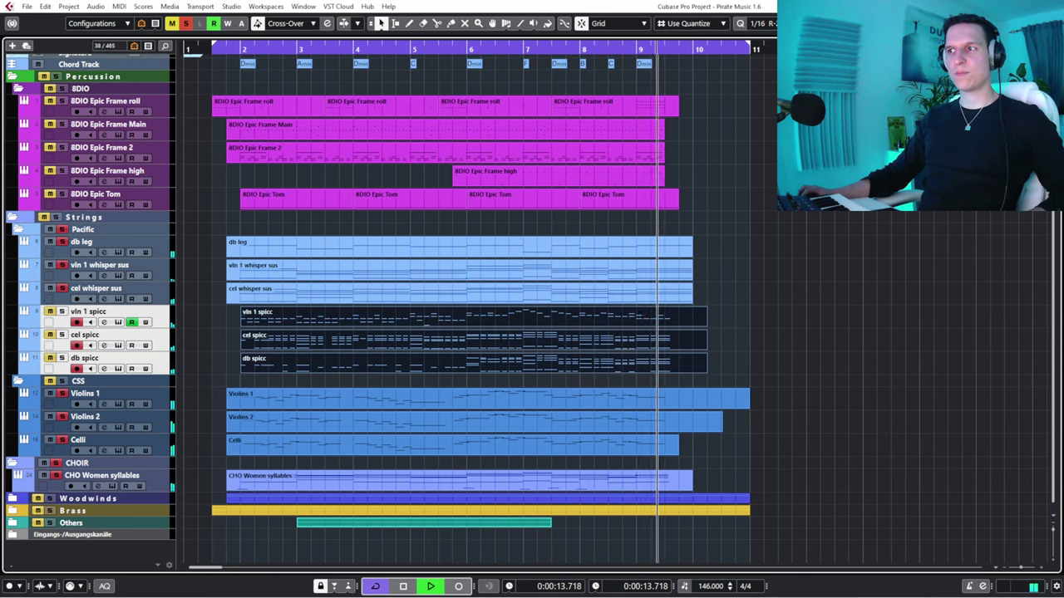
key(space)
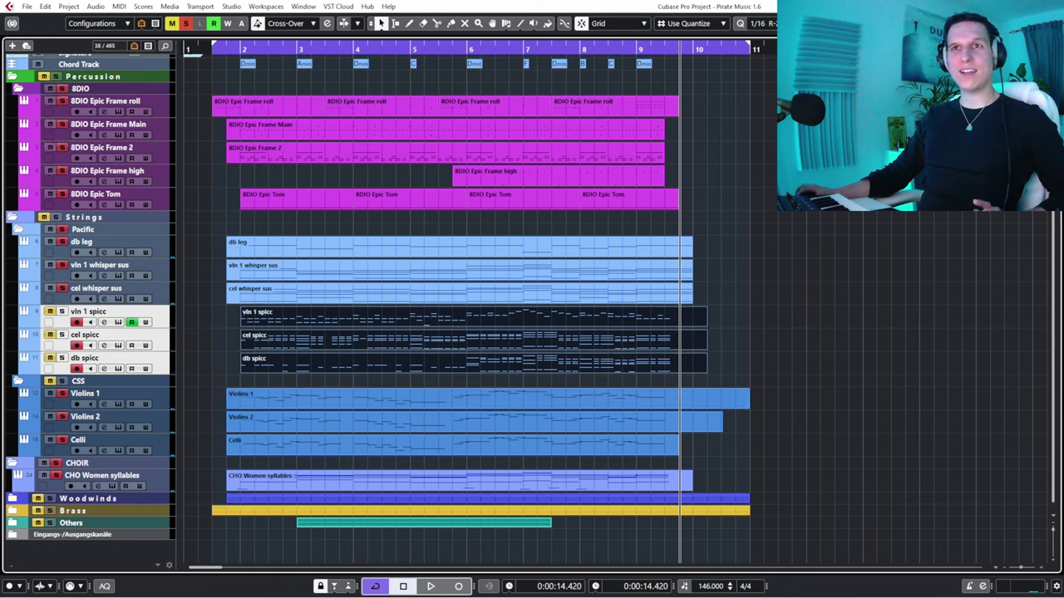
Play from the cycle start with the 8DIO percussion also soloed, return the three spicc tracks to solo, and deselect all parts.
drag(224, 51, 211, 51)
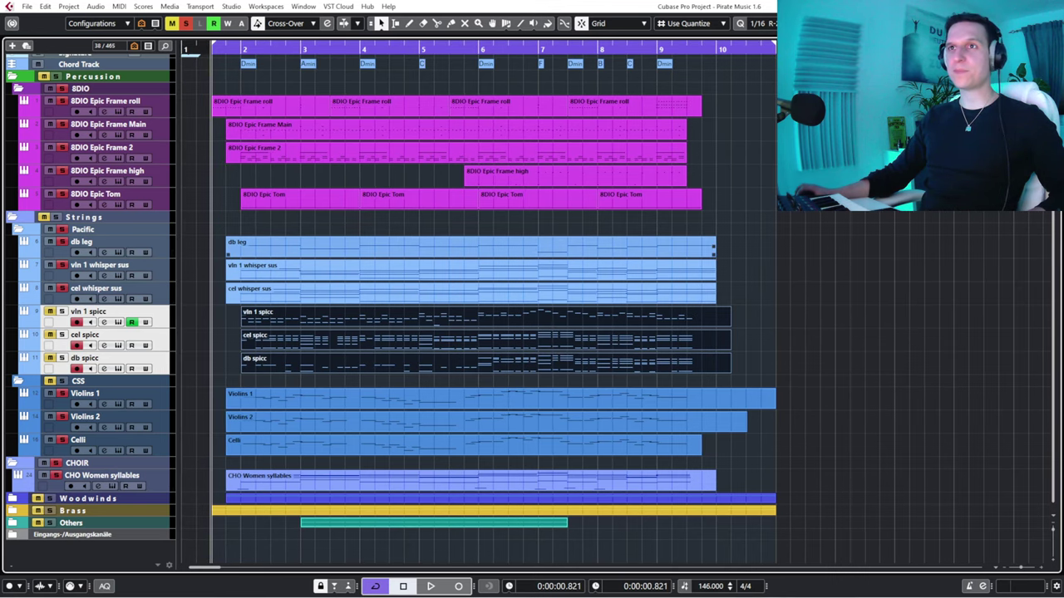
key(space)
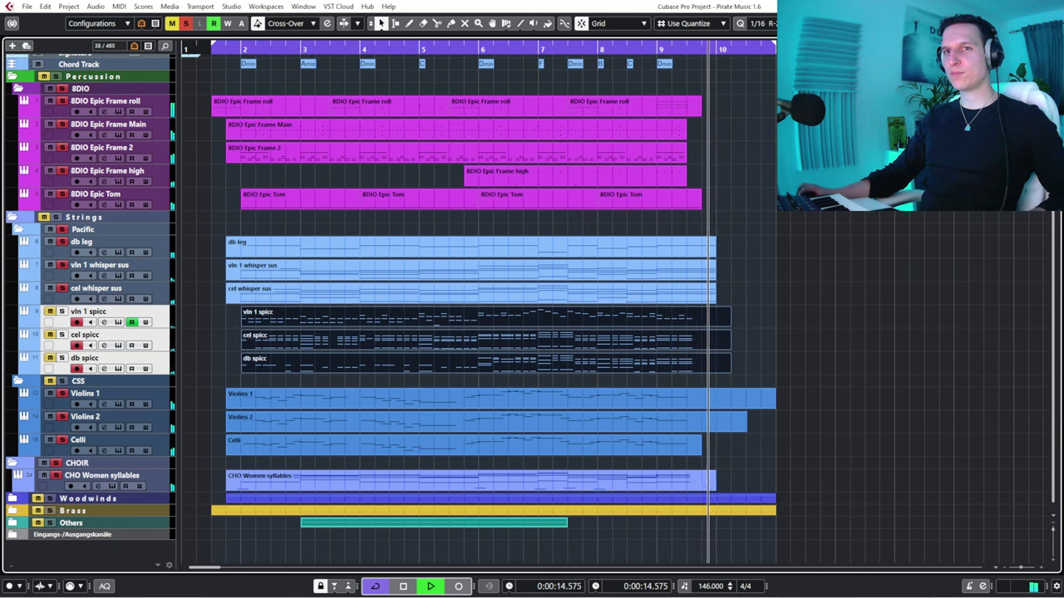
key(space)
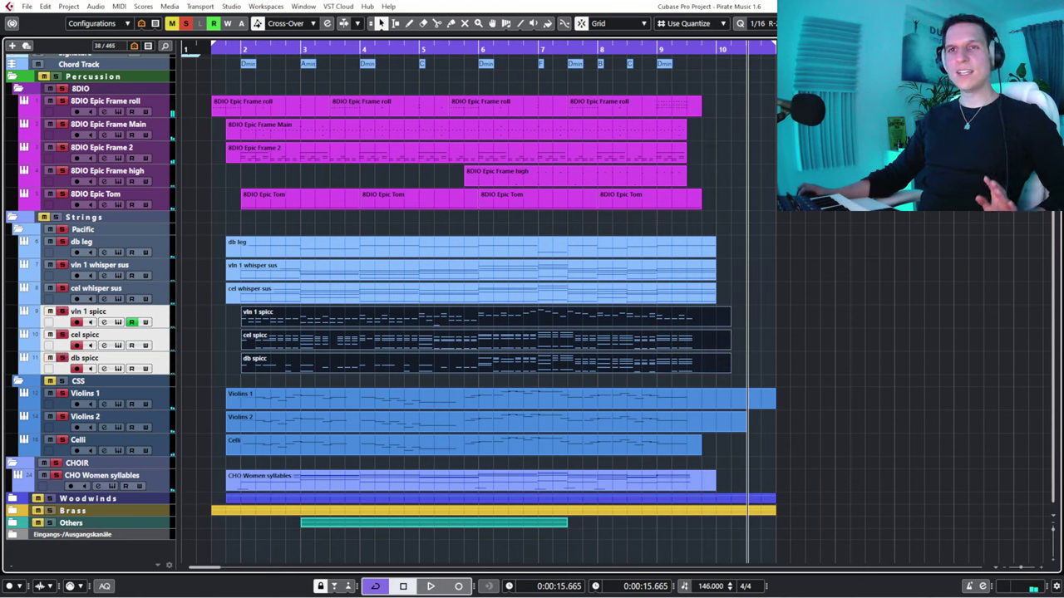
key(ctrl+shift+a)
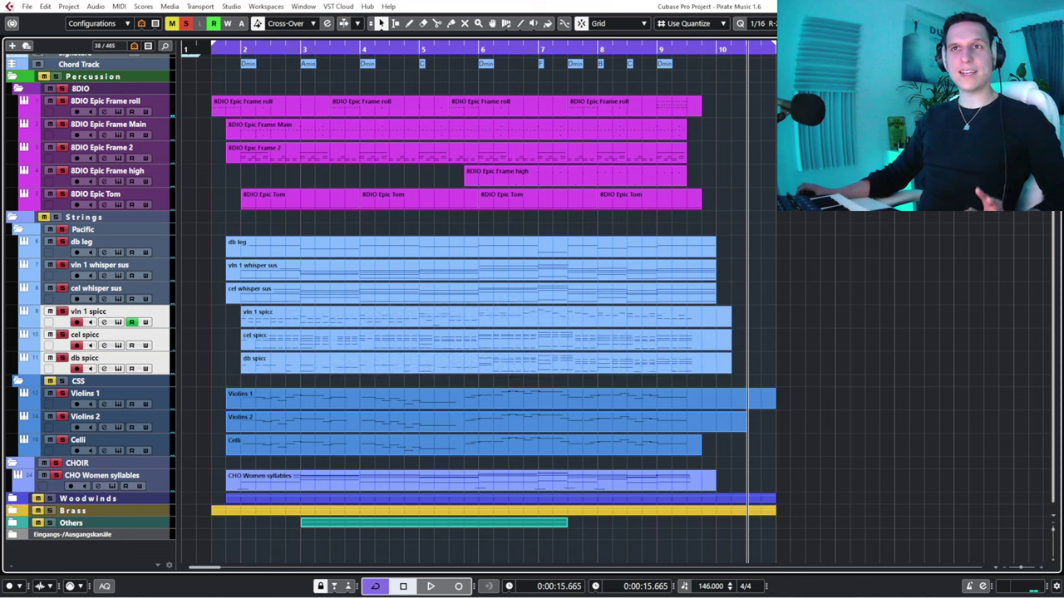
Collapse the 8DIO, Pacific, CSS and CHOIR folders in the track list.
click(105, 102)
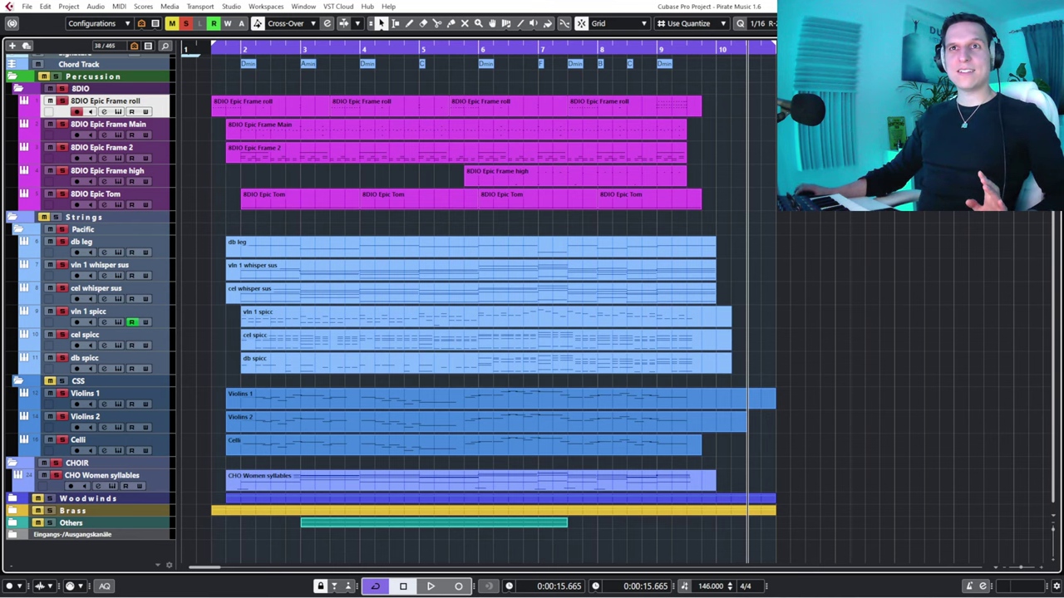
click(18, 88)
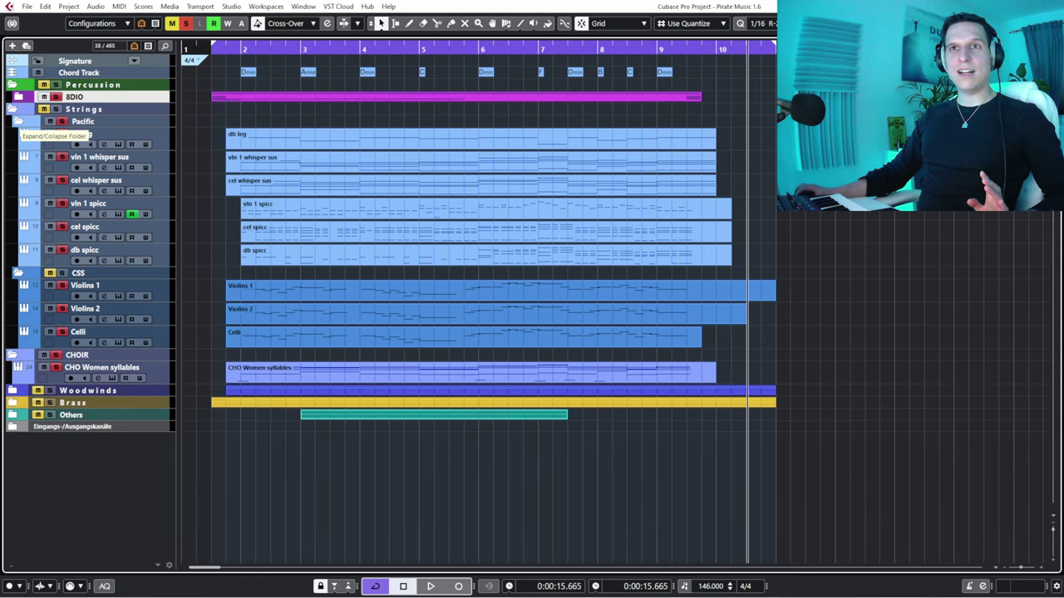
click(19, 122)
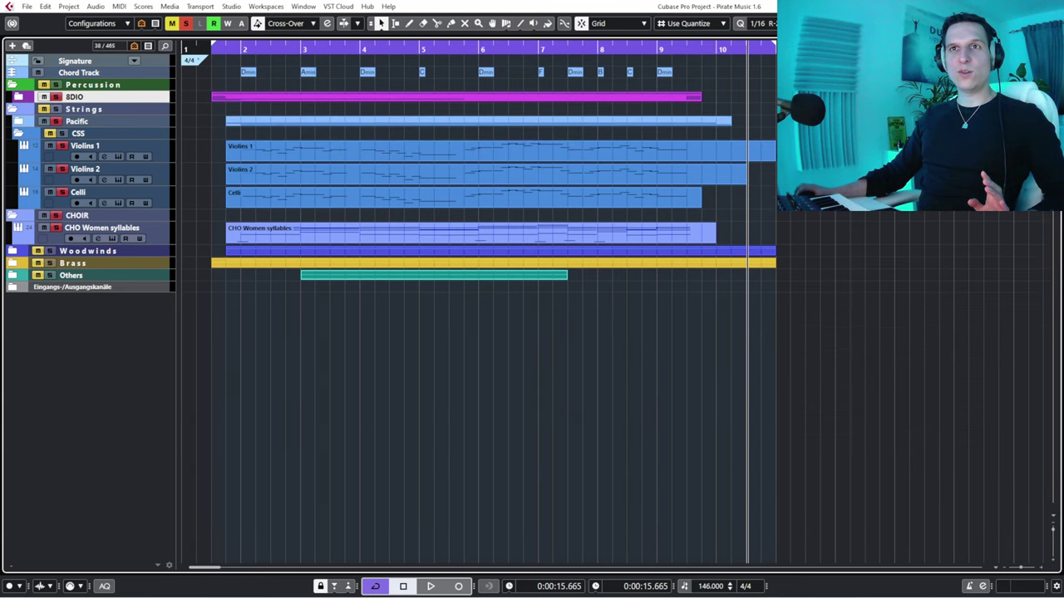
click(18, 133)
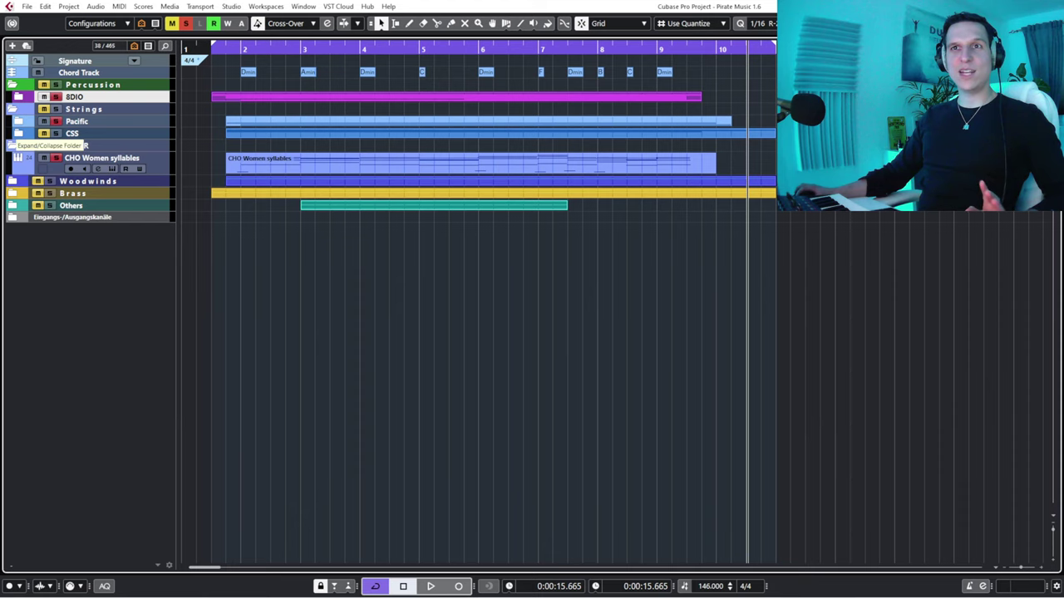
click(13, 147)
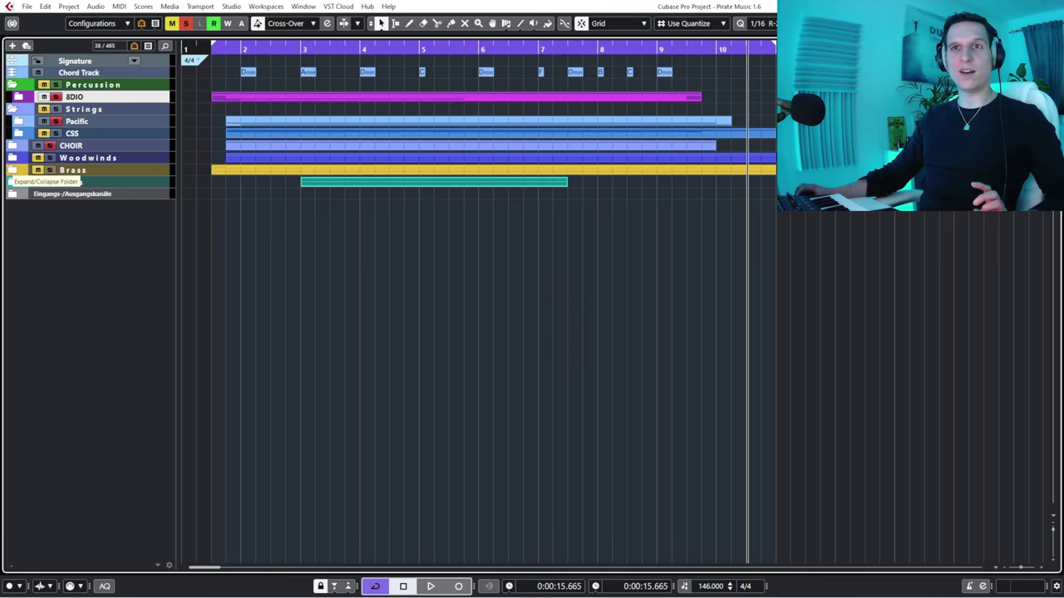
Expand the Brass folder and its SSB subfolder, and briefly view the contents of the CSB subfolder.
click(11, 170)
click(18, 181)
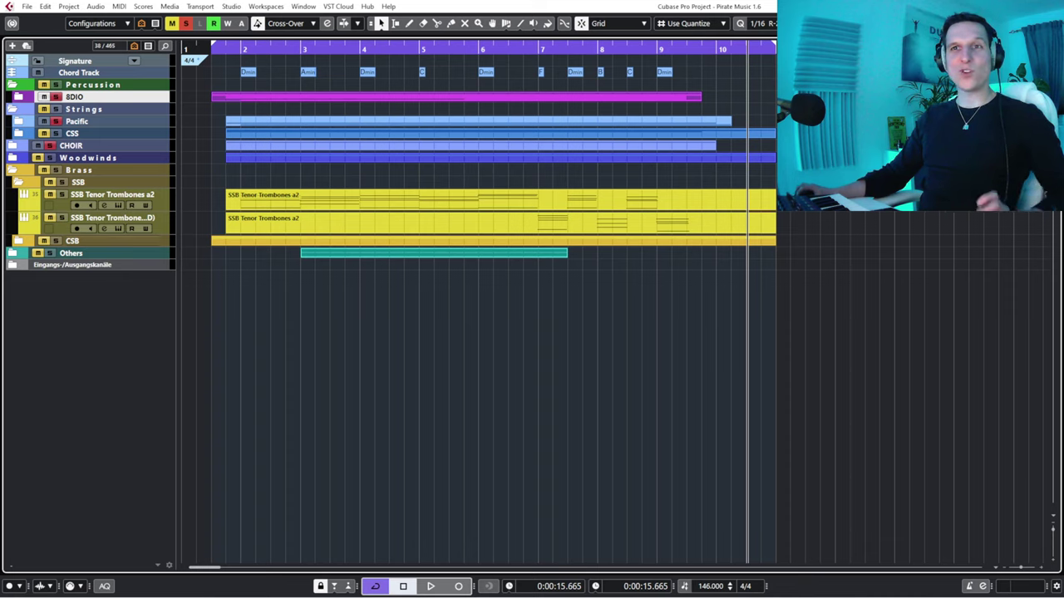
click(19, 241)
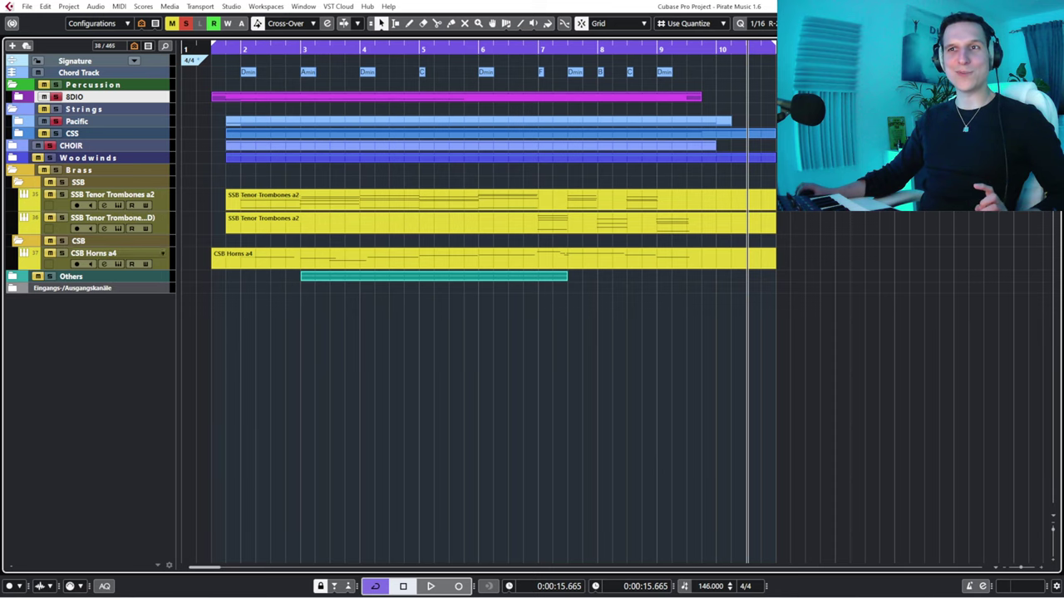
click(18, 241)
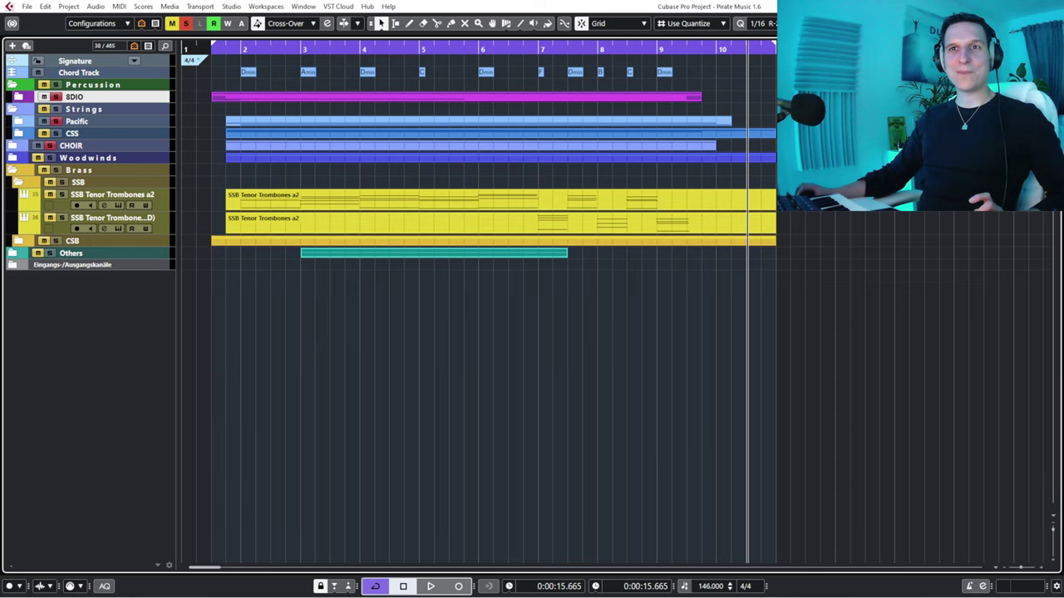
Open the part on the first SSB Tenor Trombones a2 track in the Key Editor.
click(112, 195)
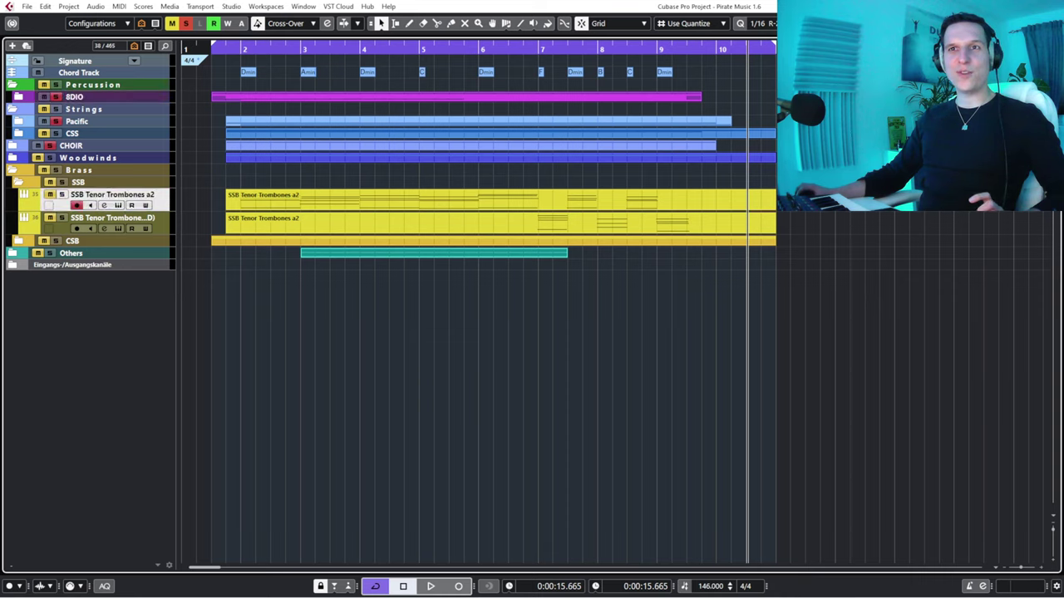
click(498, 200)
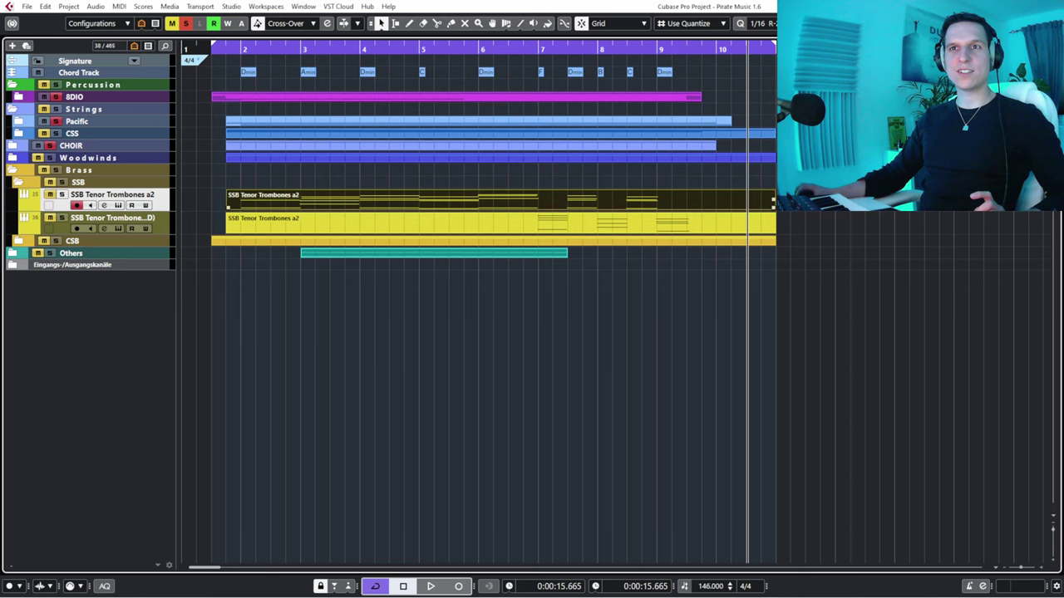
key(Return)
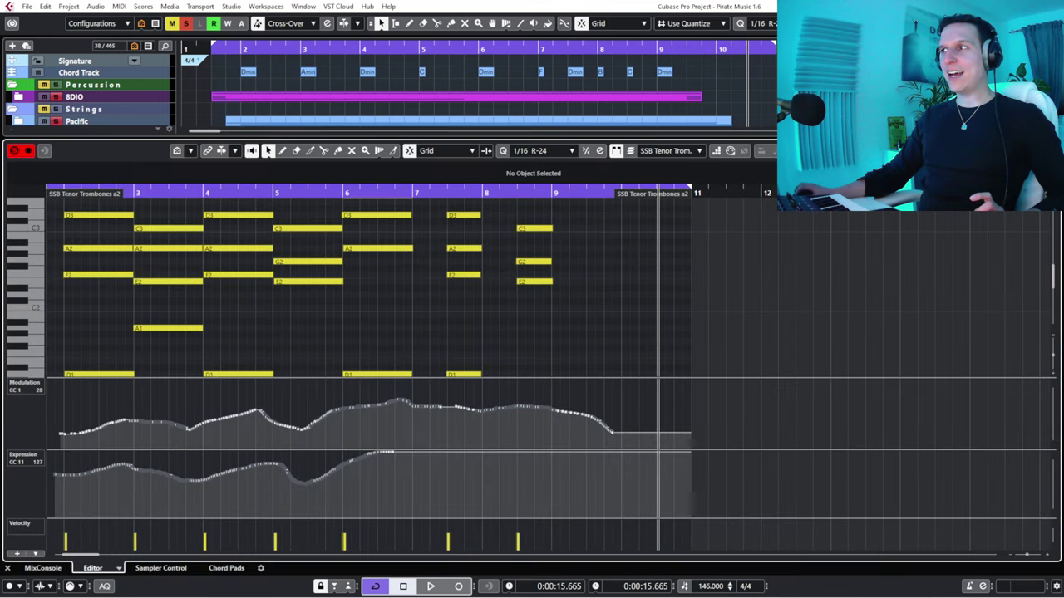
View the Spitfire Symphonic Brass instrument of the SSB Tenor Trombones a2 track and close it again.
key(e)
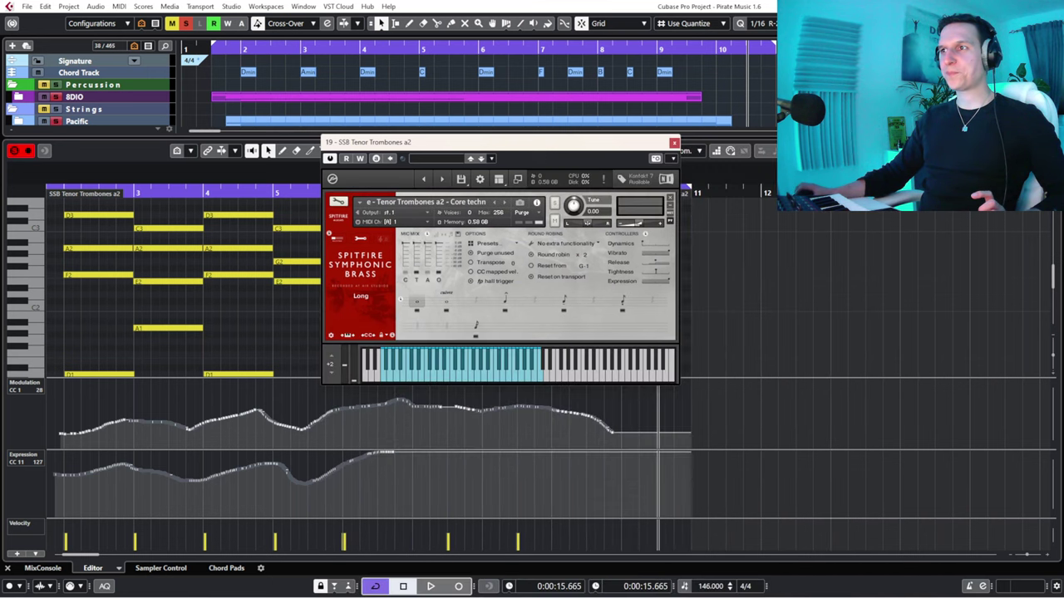
drag(491, 145, 316, 219)
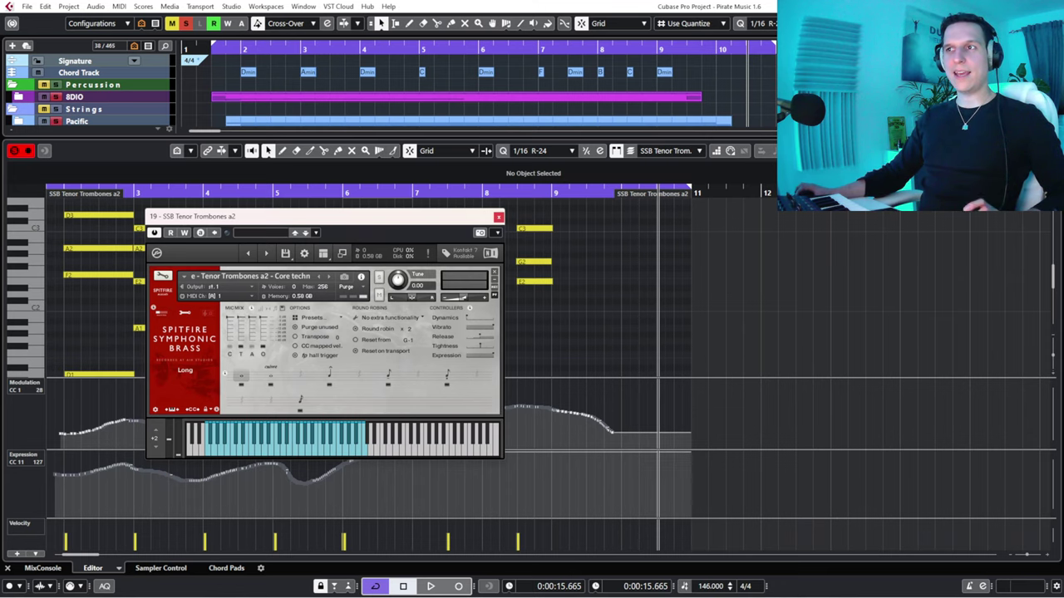
click(498, 217)
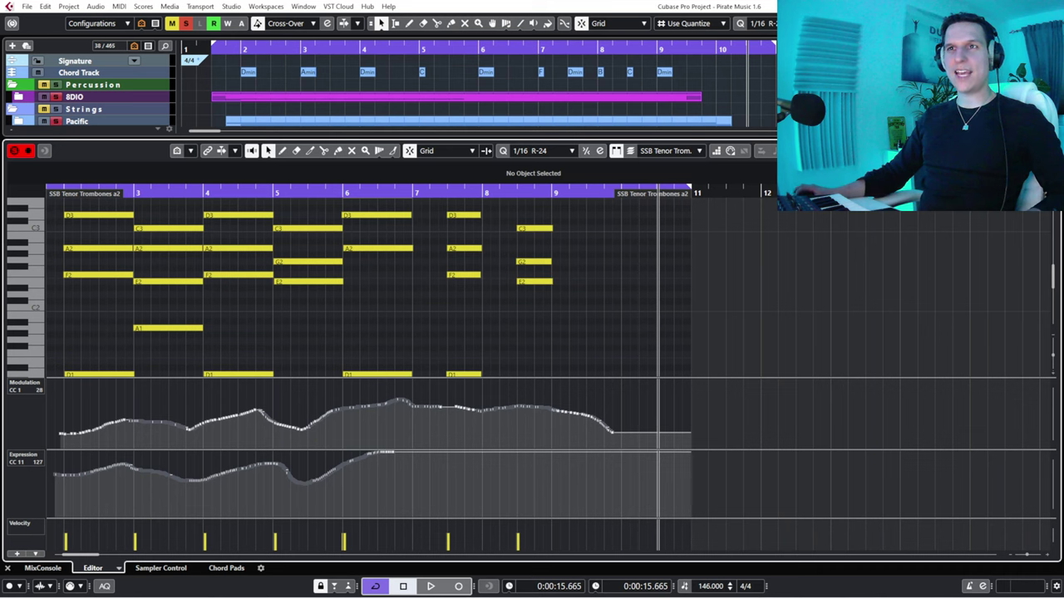
Solo the first SSB Tenor Trombones a2 track and briefly play it from just before bar 2.
scroll(473, 99, down, 5)
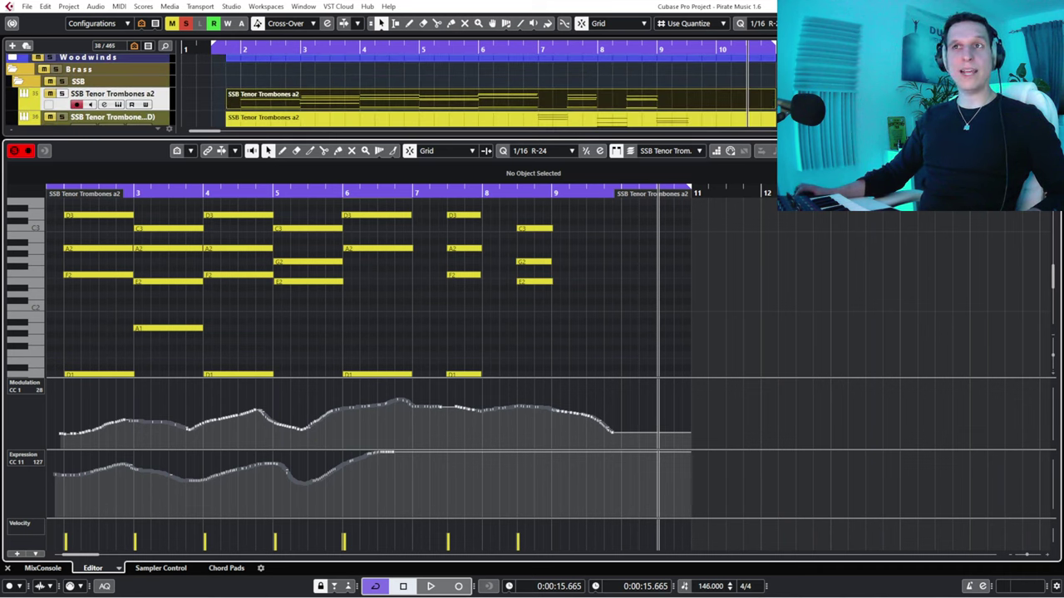
click(62, 94)
scroll(474, 92, up, 5)
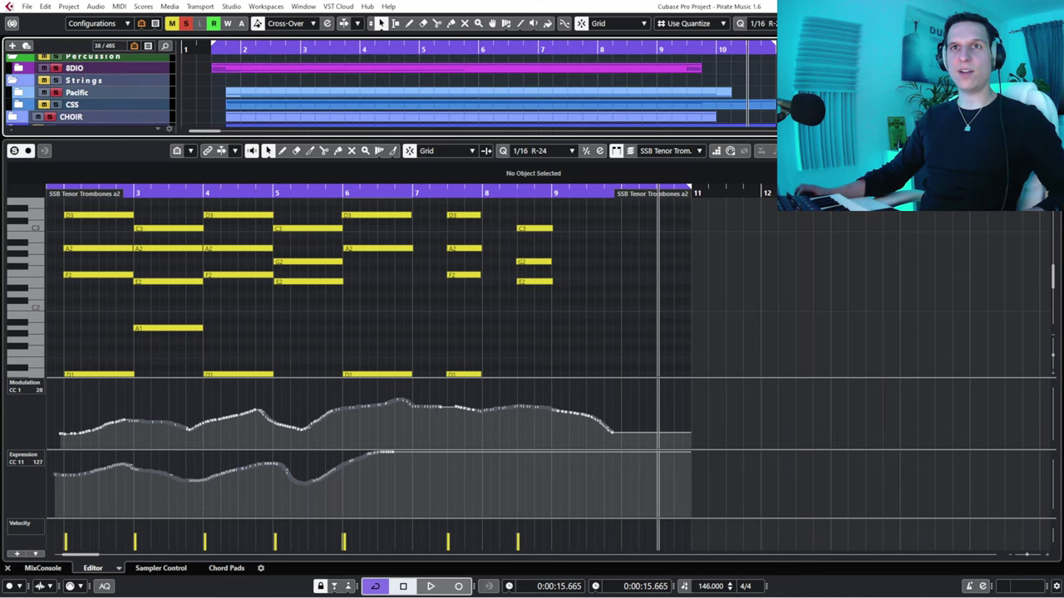
drag(118, 190, 47, 195)
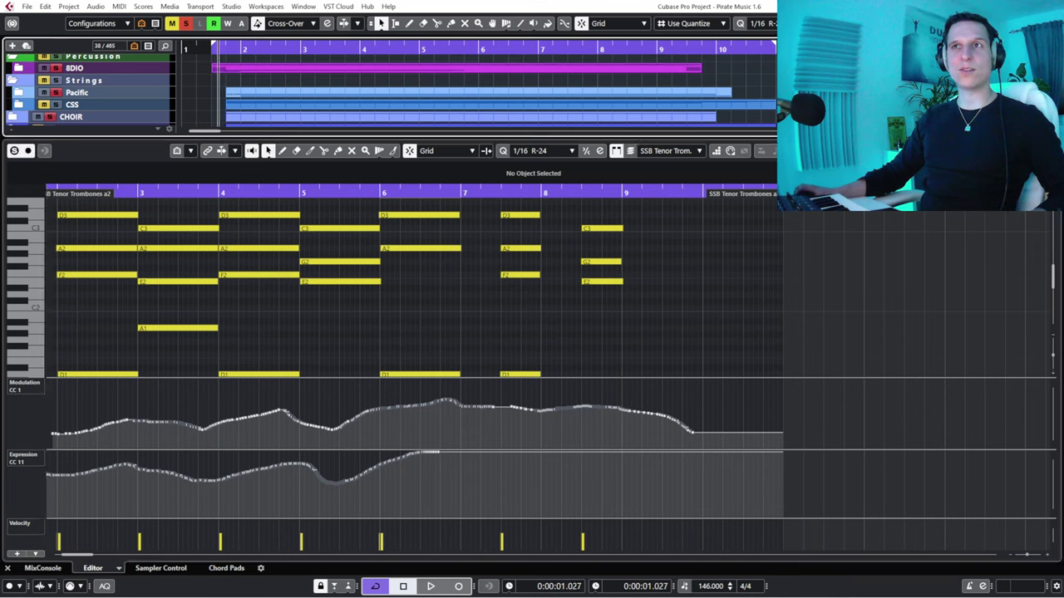
key(space)
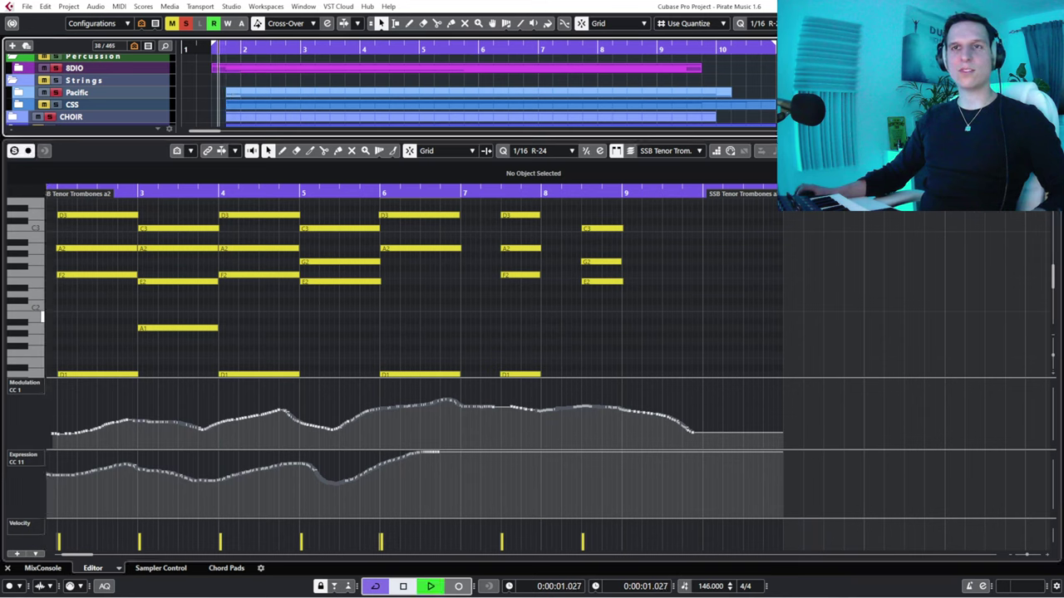
key(space)
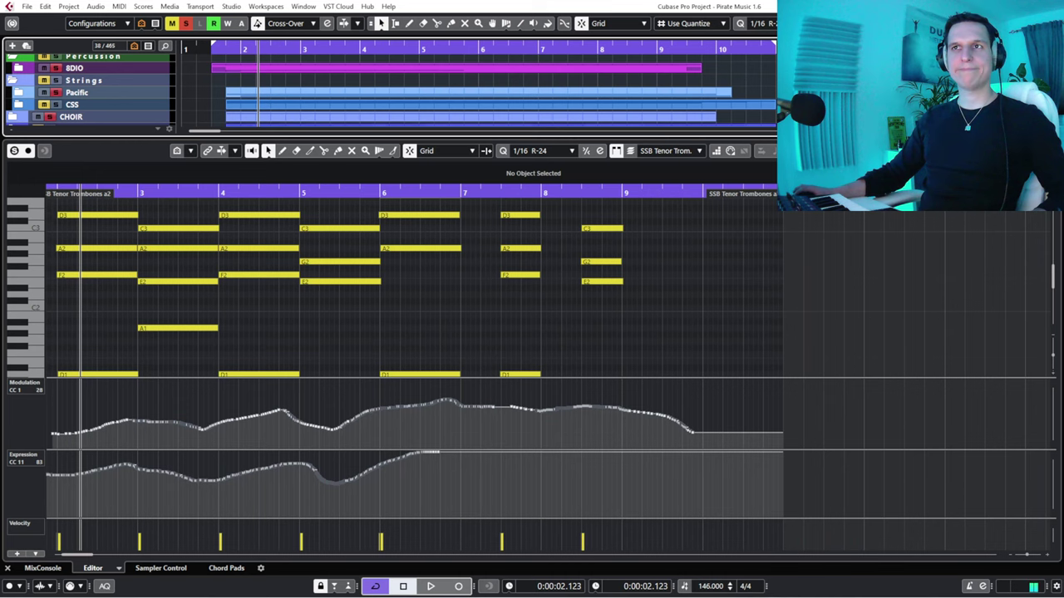
Enlarge the Key Editor and play the soloed SSB Tenor Trombones a2 part from just before bar 2 until past bar 9.
scroll(391, 91, down, 2)
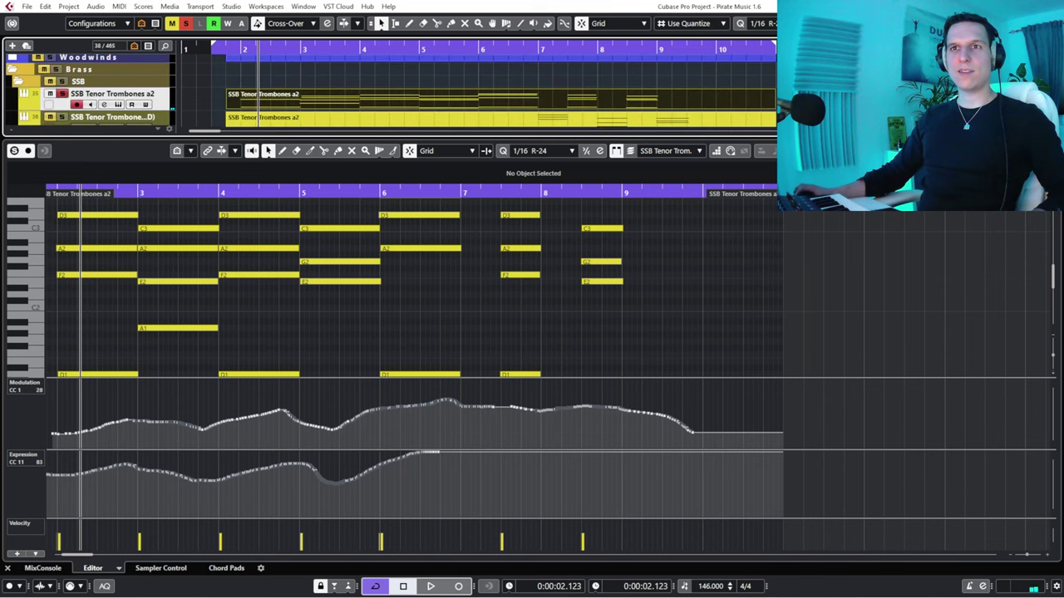
drag(91, 192, 67, 193)
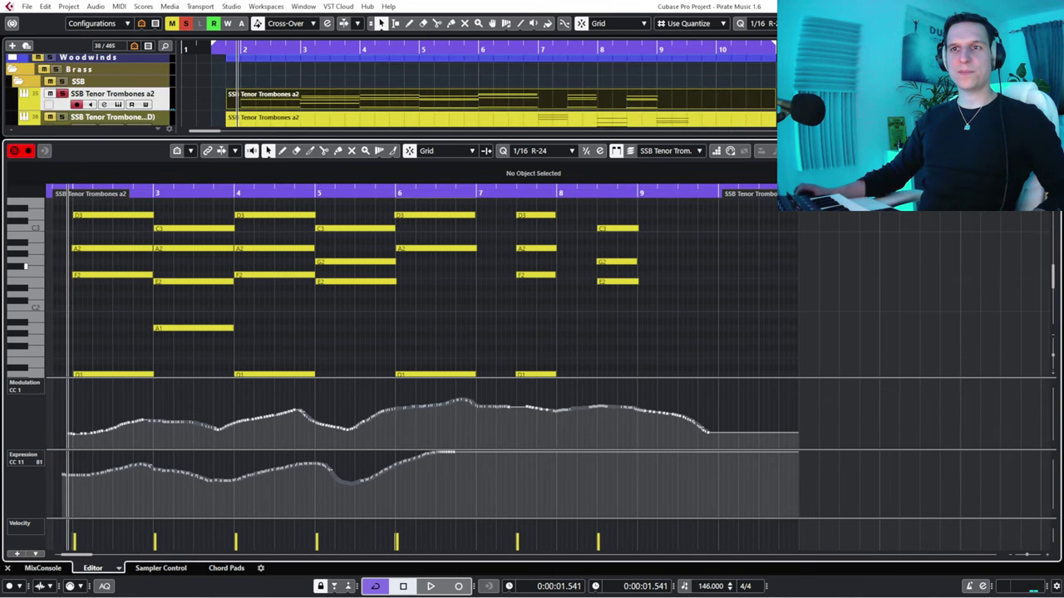
drag(337, 139, 337, 123)
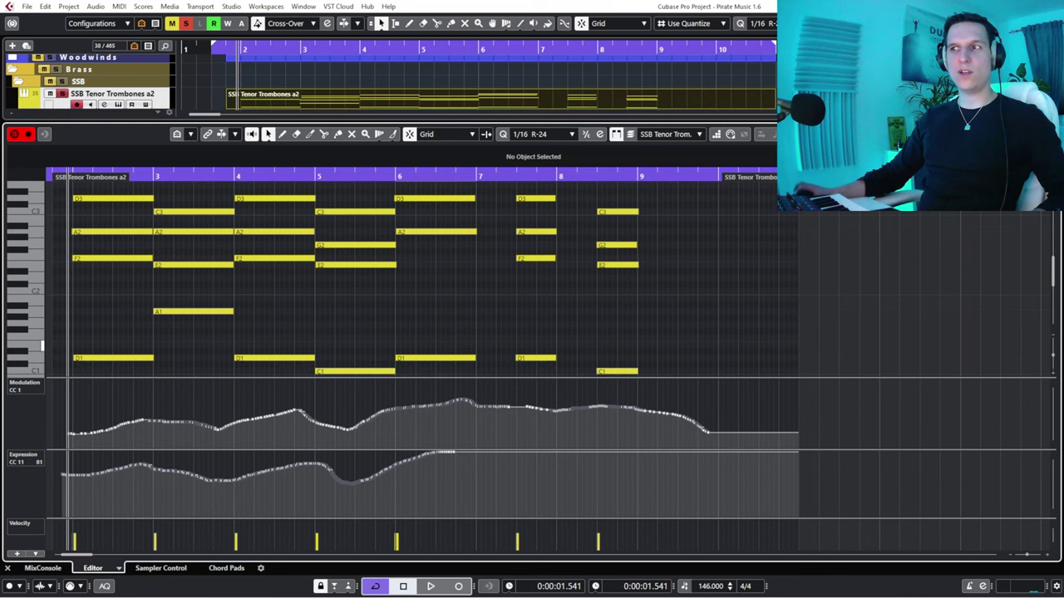
scroll(415, 274, down, 2)
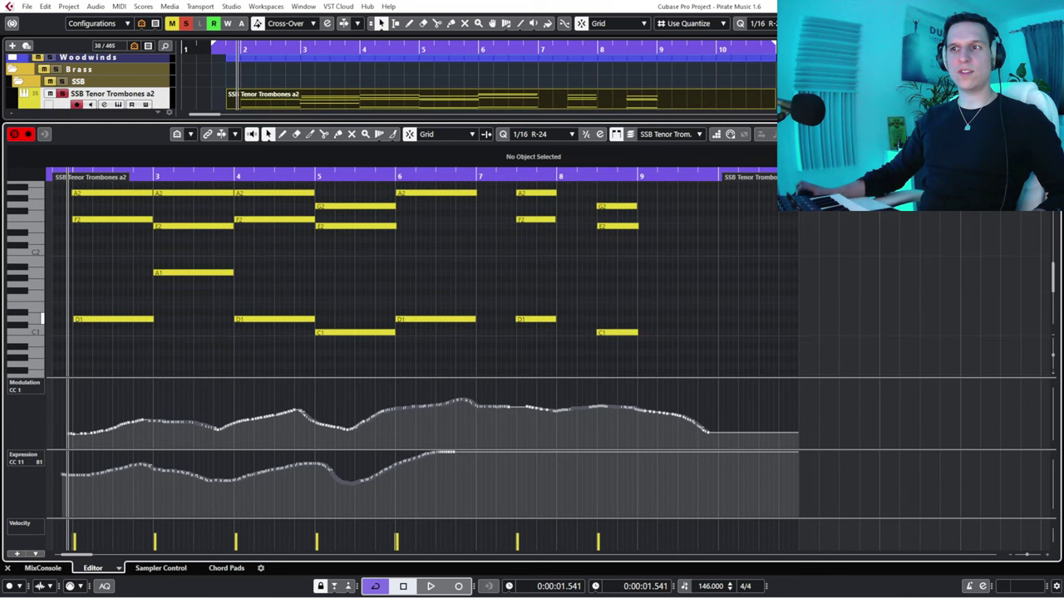
scroll(42, 318, up, 2)
key(space)
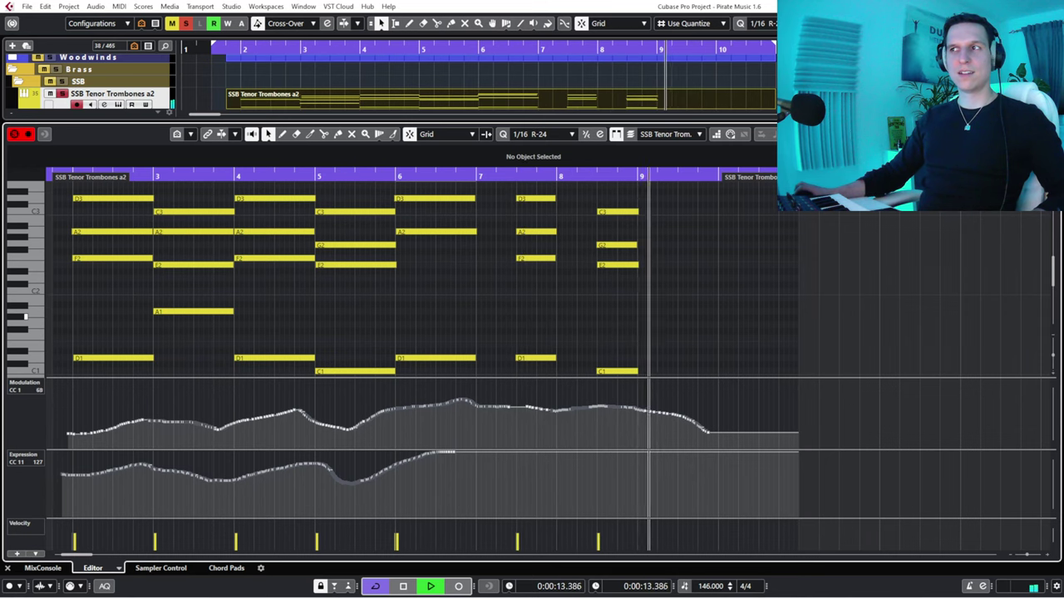
key(space)
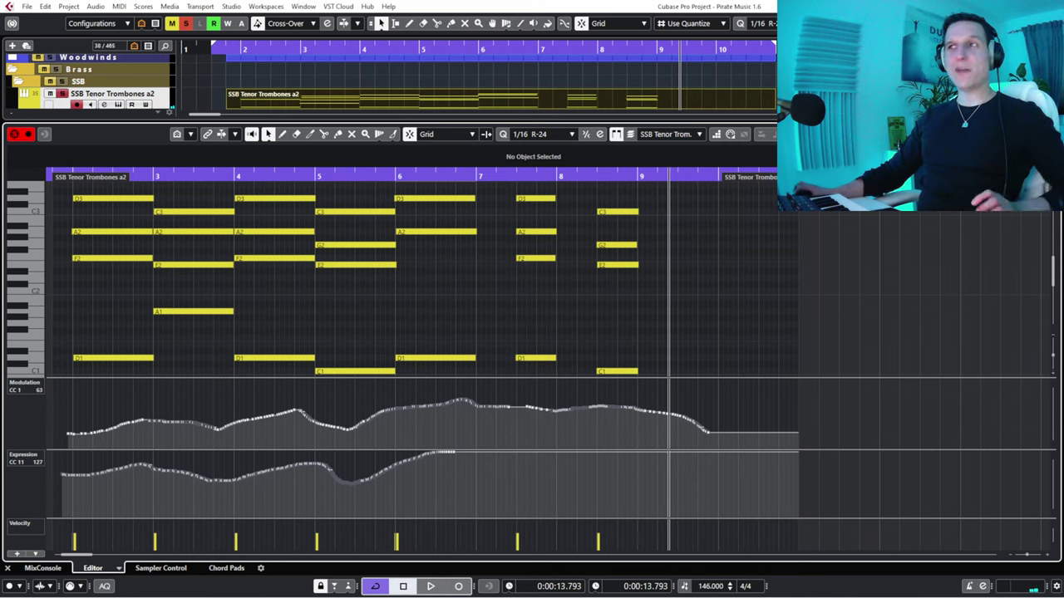
Show the notes of both SSB tenor trombone parts together, and view the second track's part on its own.
scroll(498, 83, down, 1)
scroll(499, 83, down, 1)
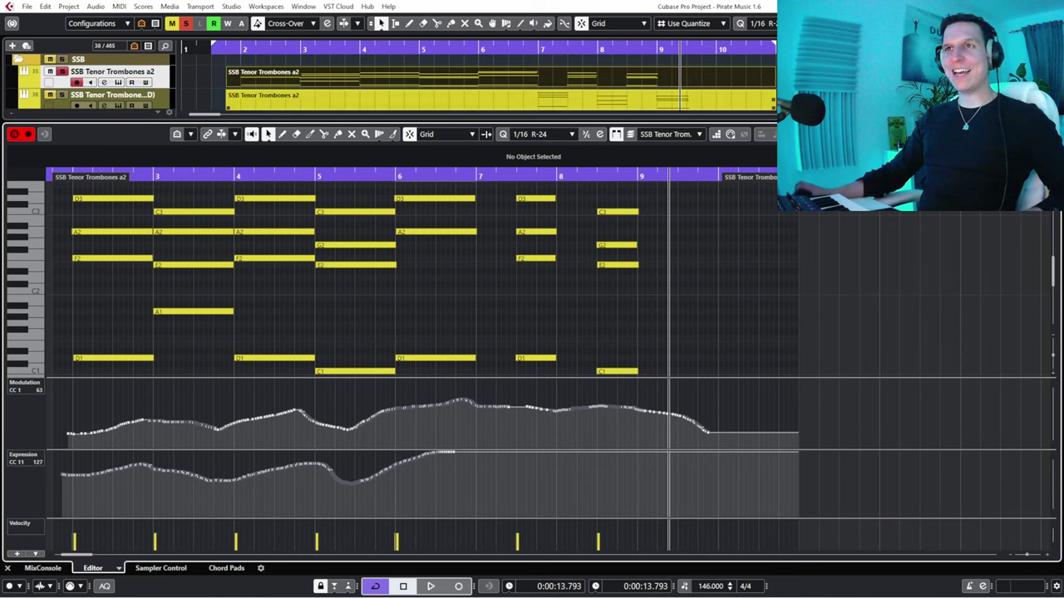
shift+click(499, 100)
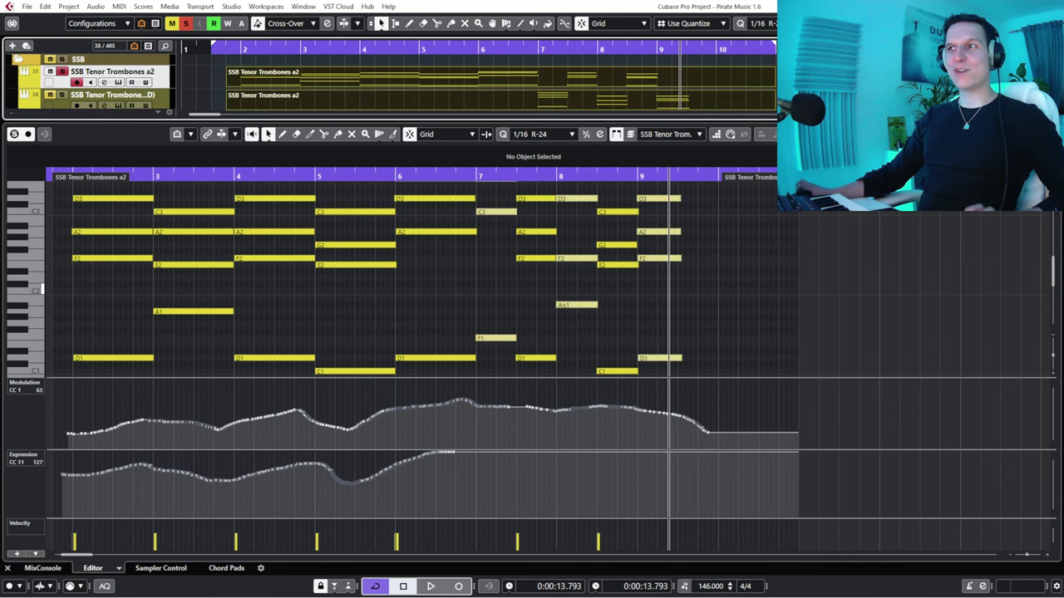
scroll(499, 294, up, 1)
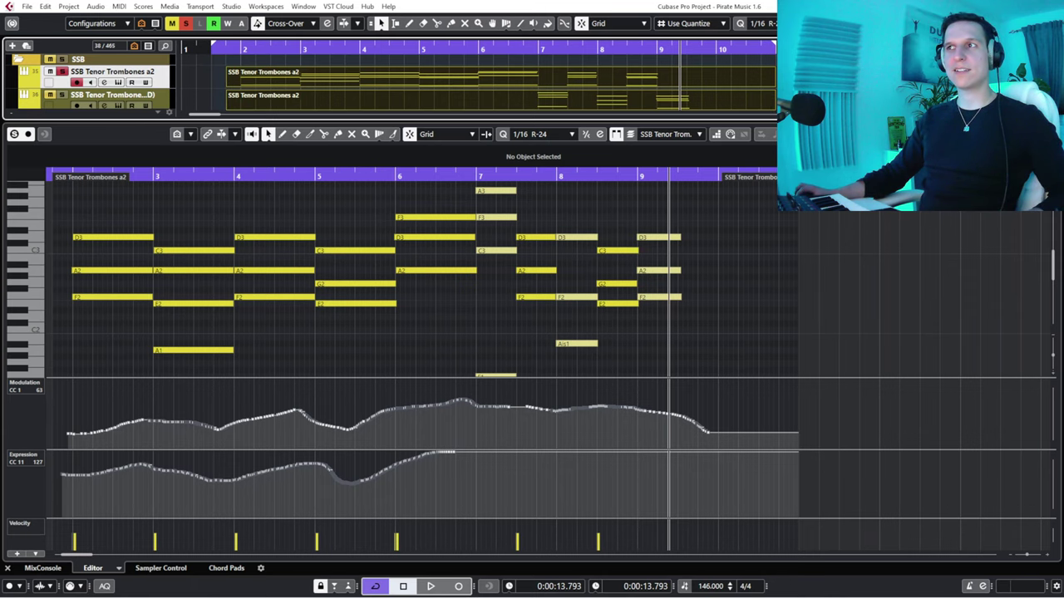
click(501, 98)
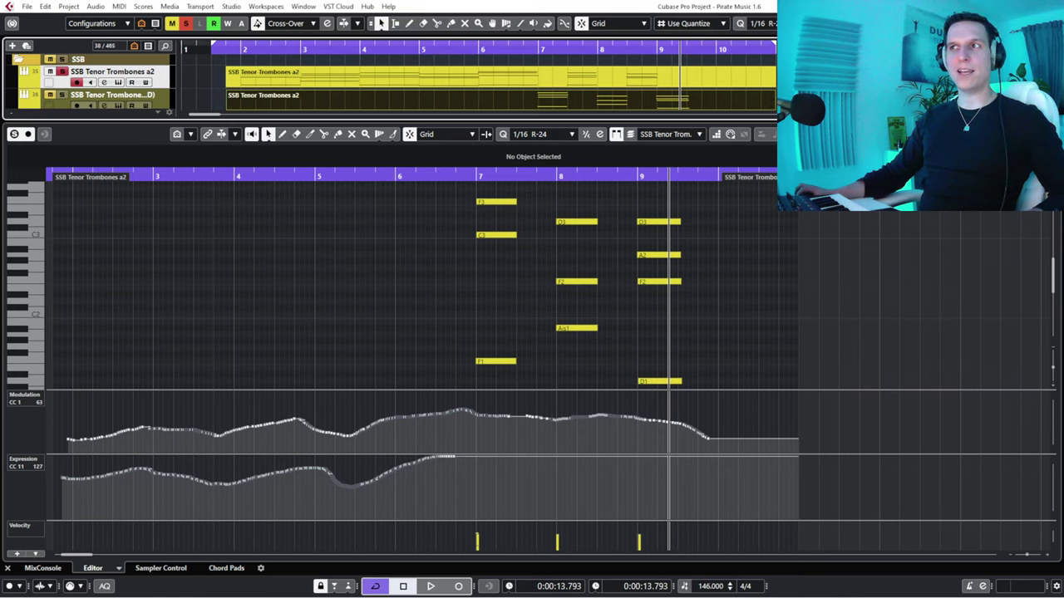
Solo the second tenor trombone track too and play both parts from just before bar 6, returning the cursor there.
drag(483, 49, 474, 53)
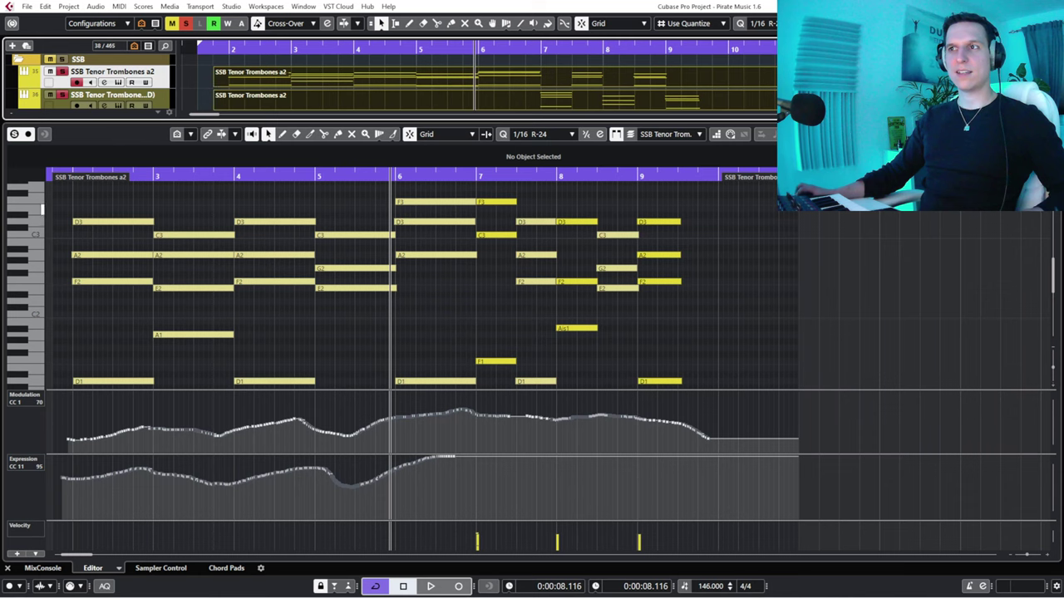
click(831, 194)
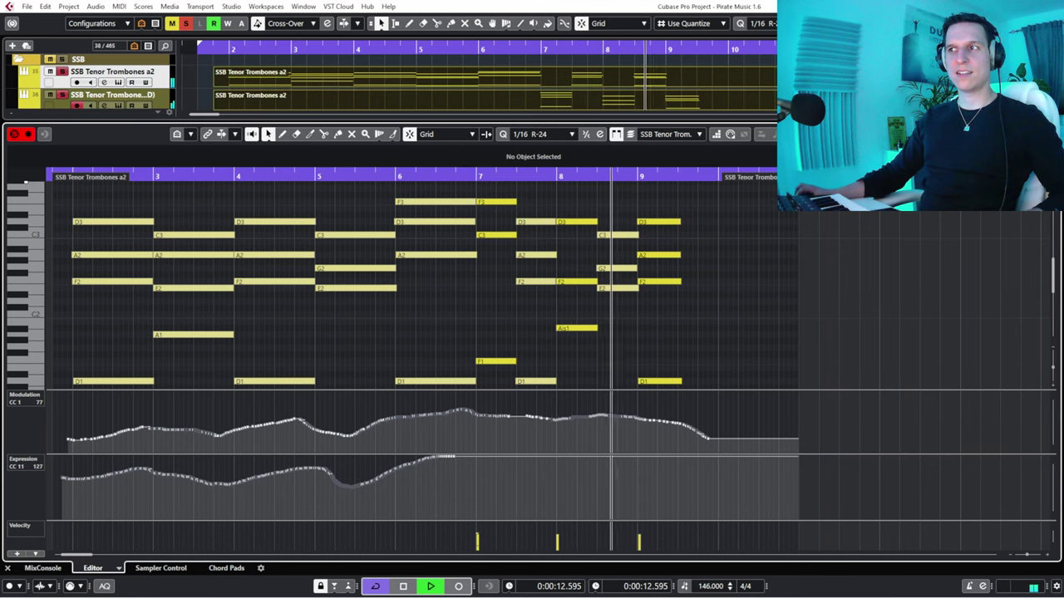
key(space)
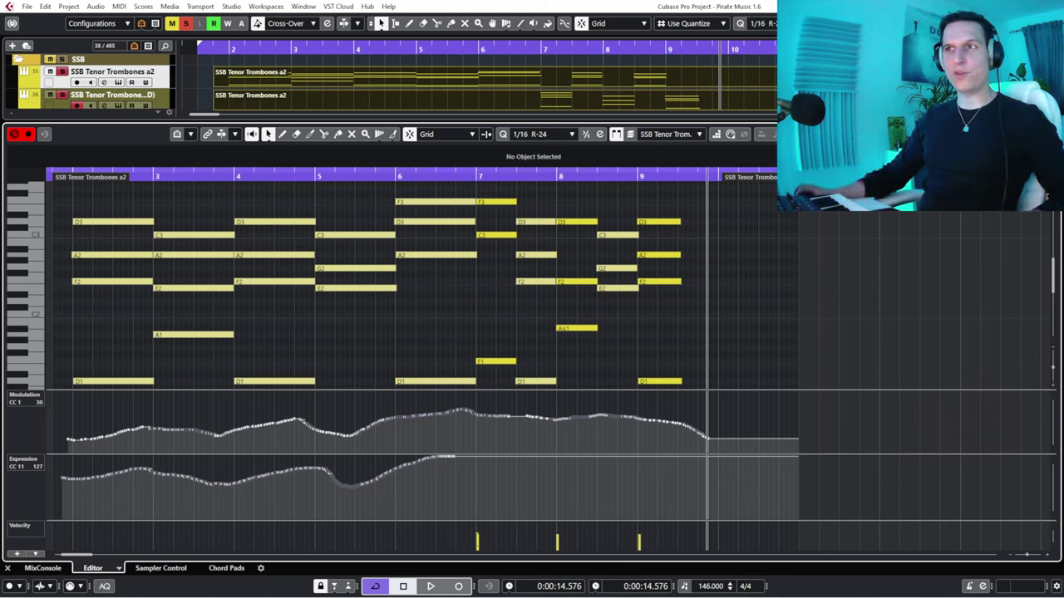
click(390, 177)
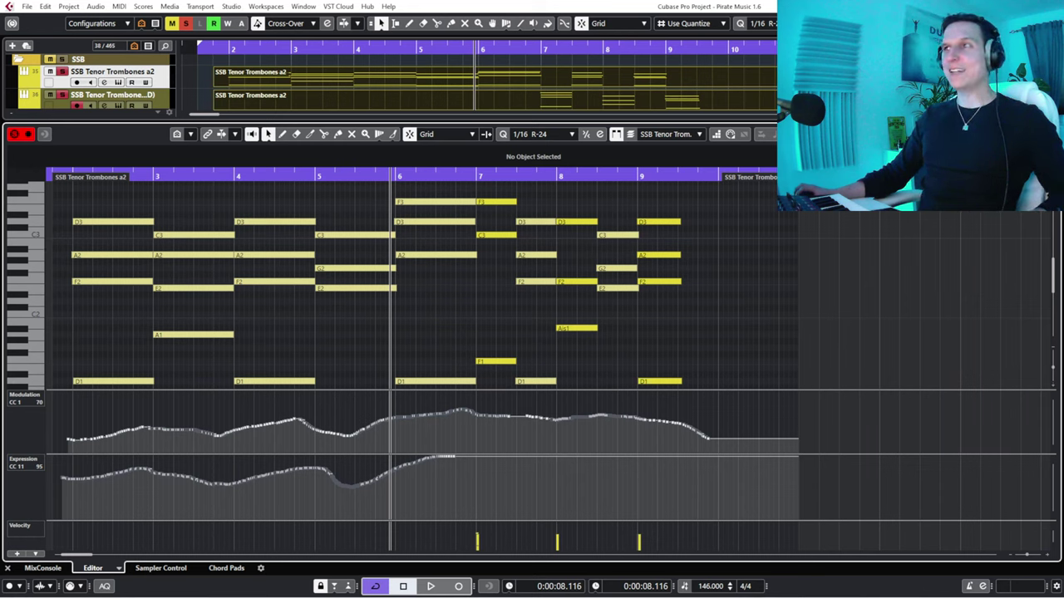
Close the Key Editor, view the Spitfire Symphonic Brass instrument of the second tenor trombone track, and close it again.
key(ctrl+alt+e)
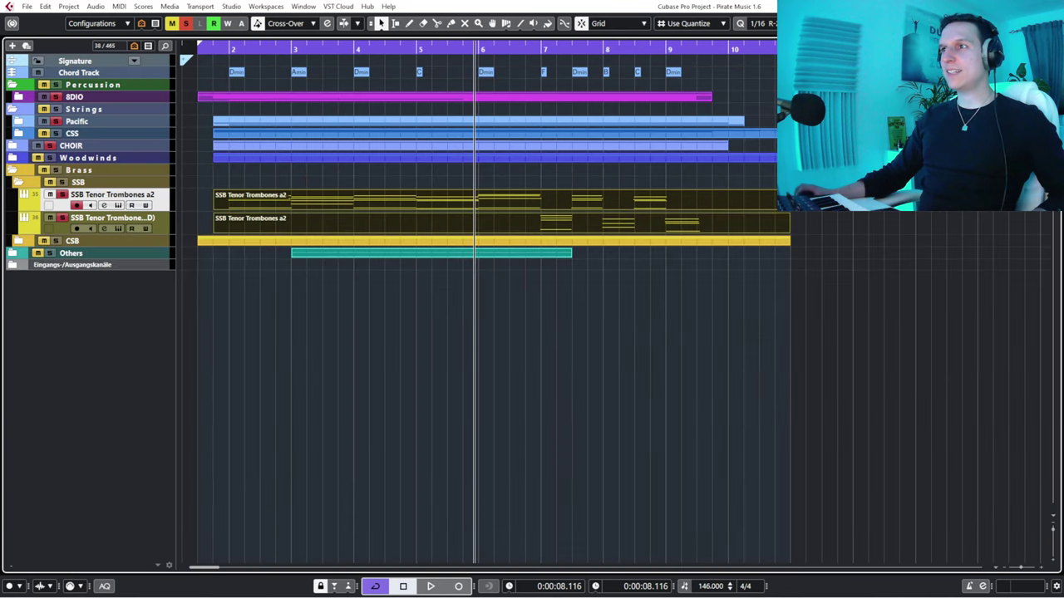
key(Down)
key(e)
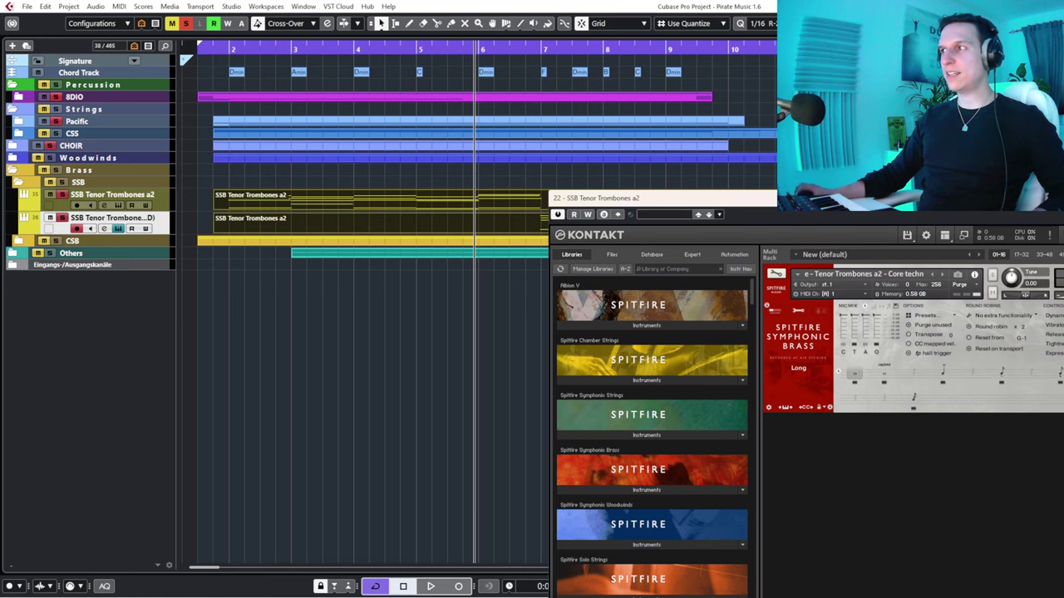
drag(665, 198, 195, 176)
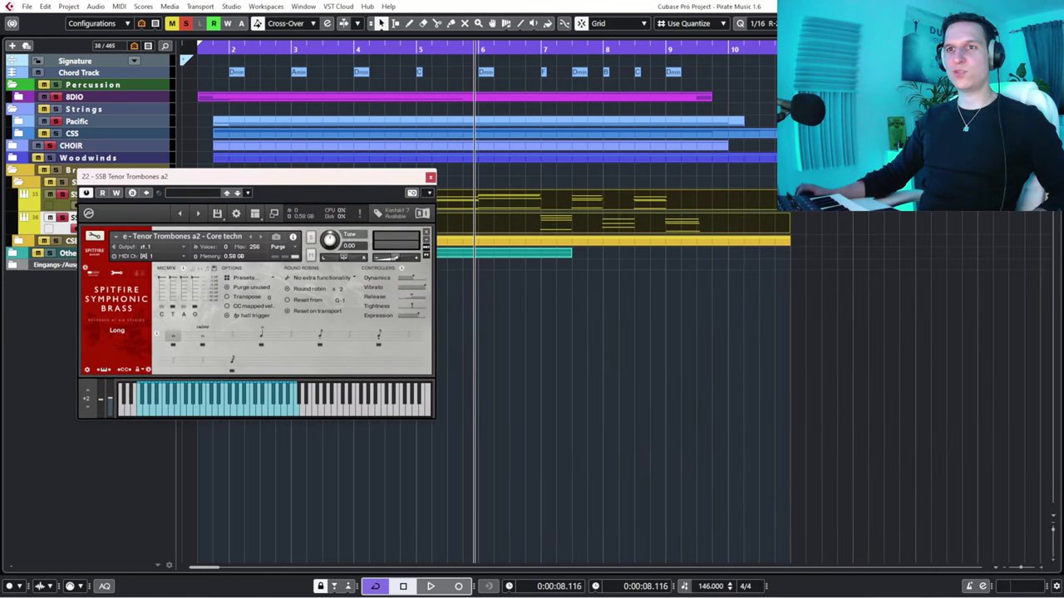
click(430, 177)
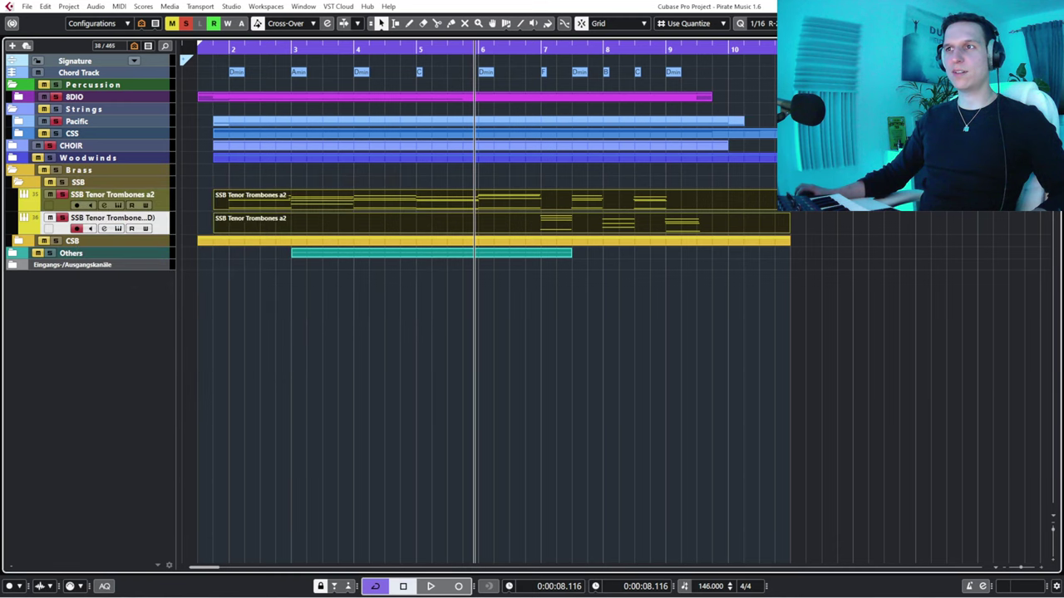
Play both soloed tenor trombone parts from just before bar 2 until past bar 10, and deselect all events.
click(221, 50)
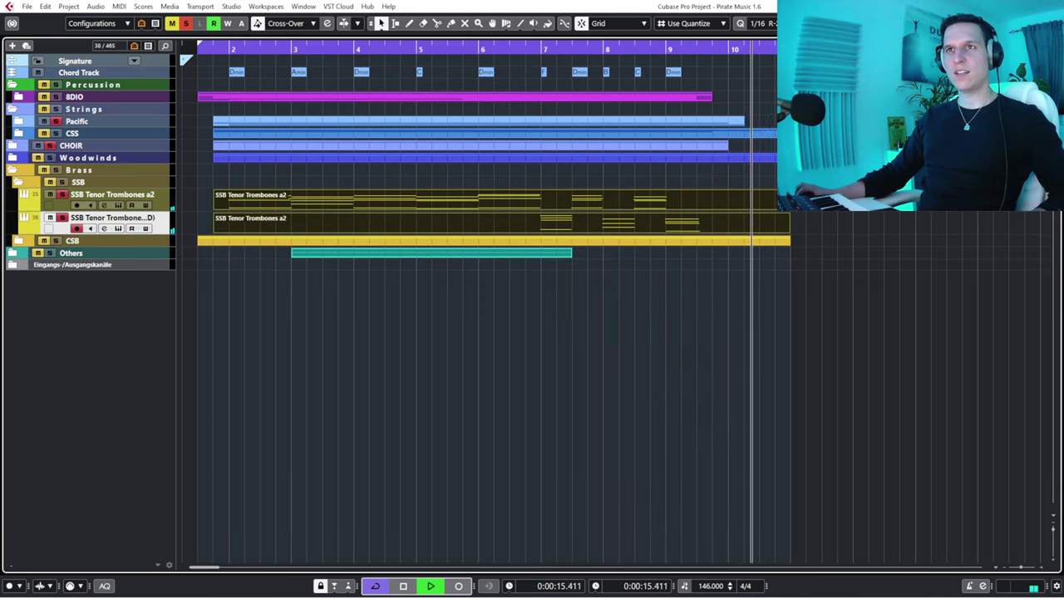
key(space)
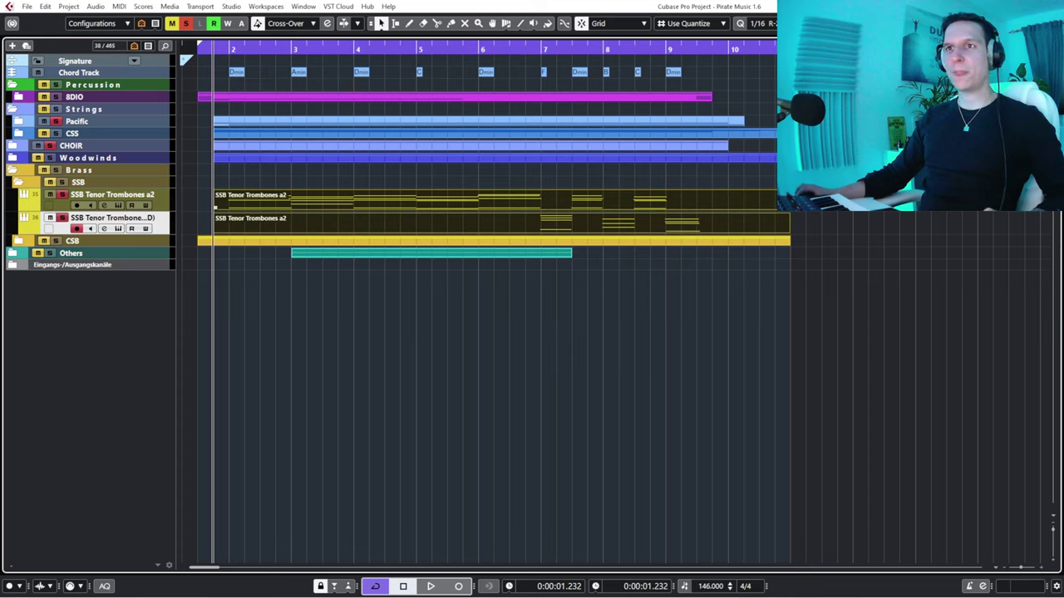
key(ctrl+shift+a)
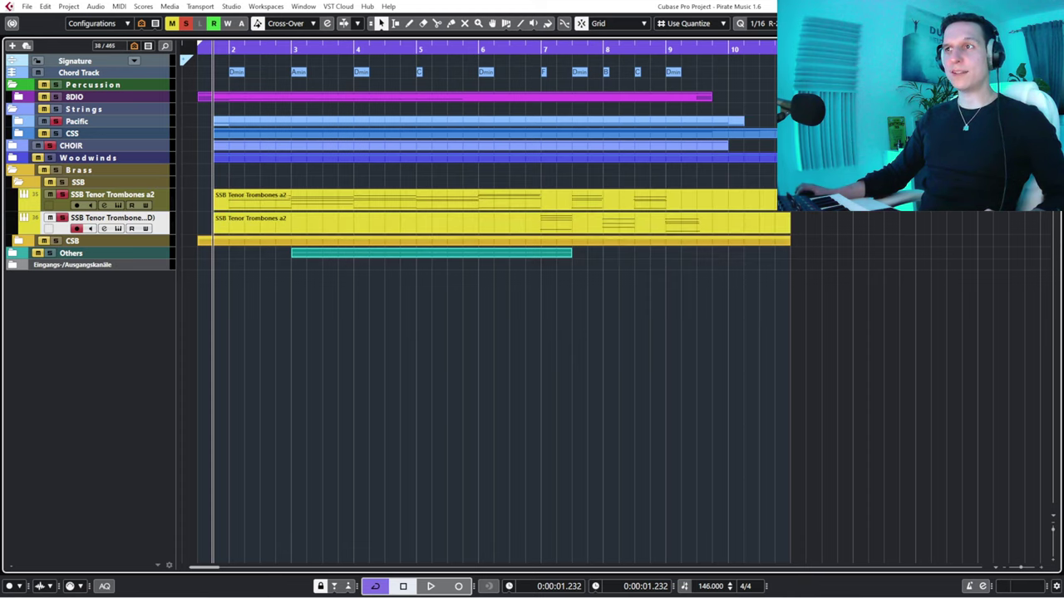
Briefly view the first tenor trombone track's instrument and its part in the Key Editor, closing both again.
click(118, 206)
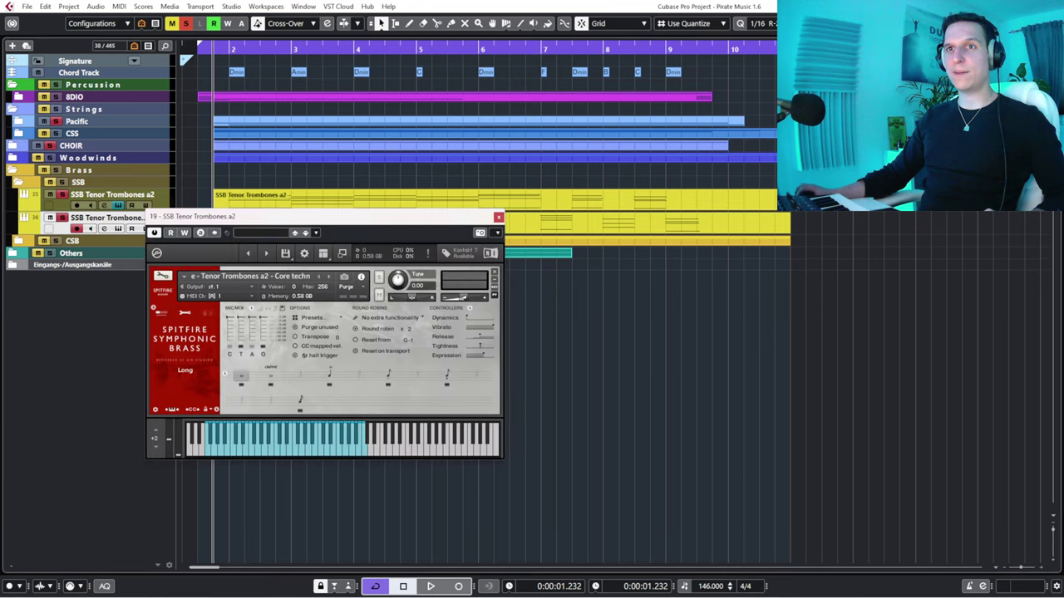
click(118, 205)
click(257, 202)
key(Return)
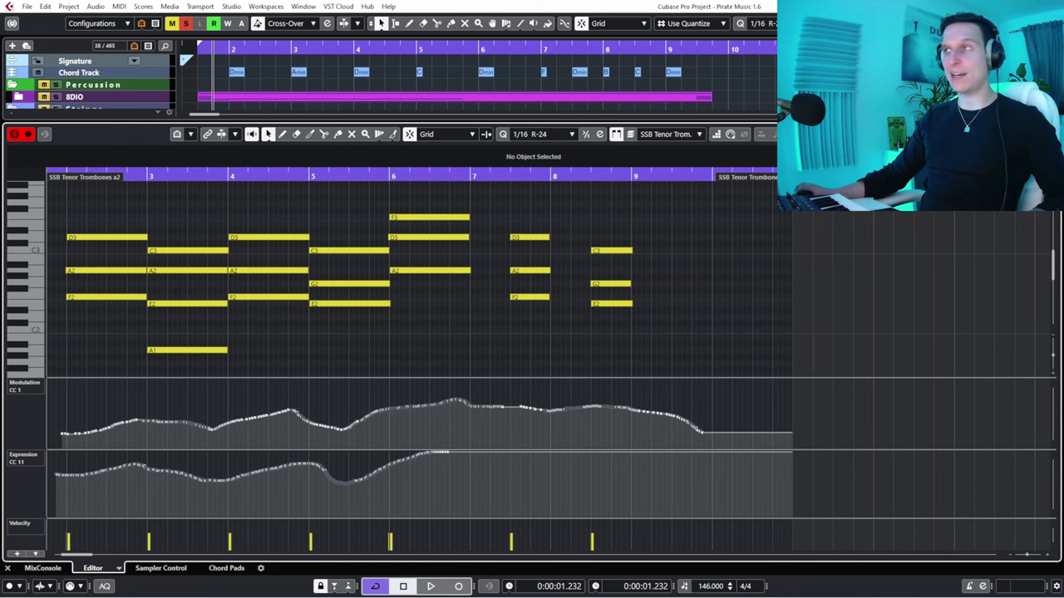
key(Return)
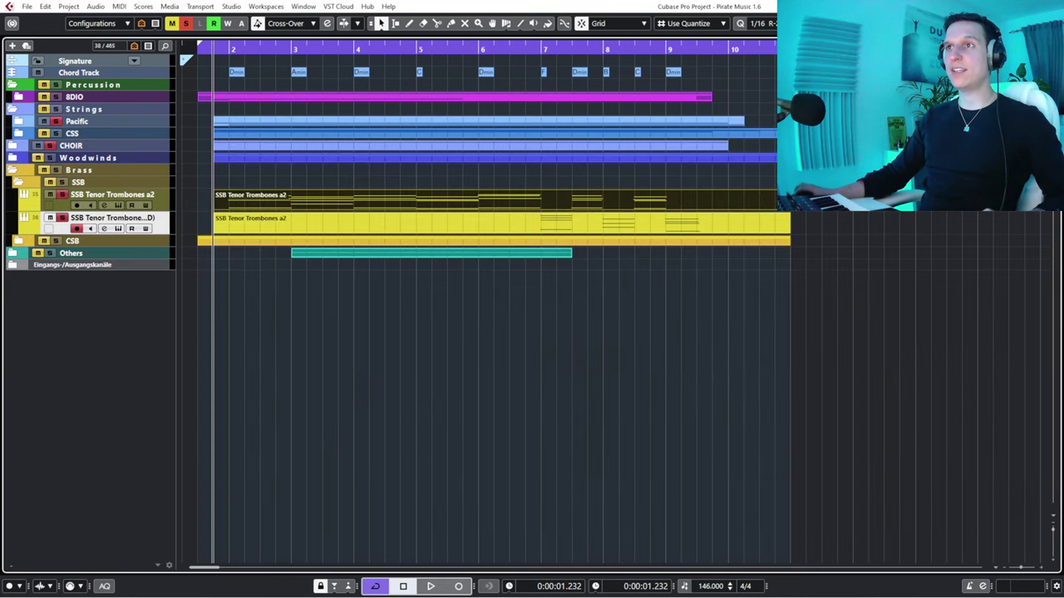
Play the soloed tenor trombones from bar 5 until past bar 9.
click(418, 50)
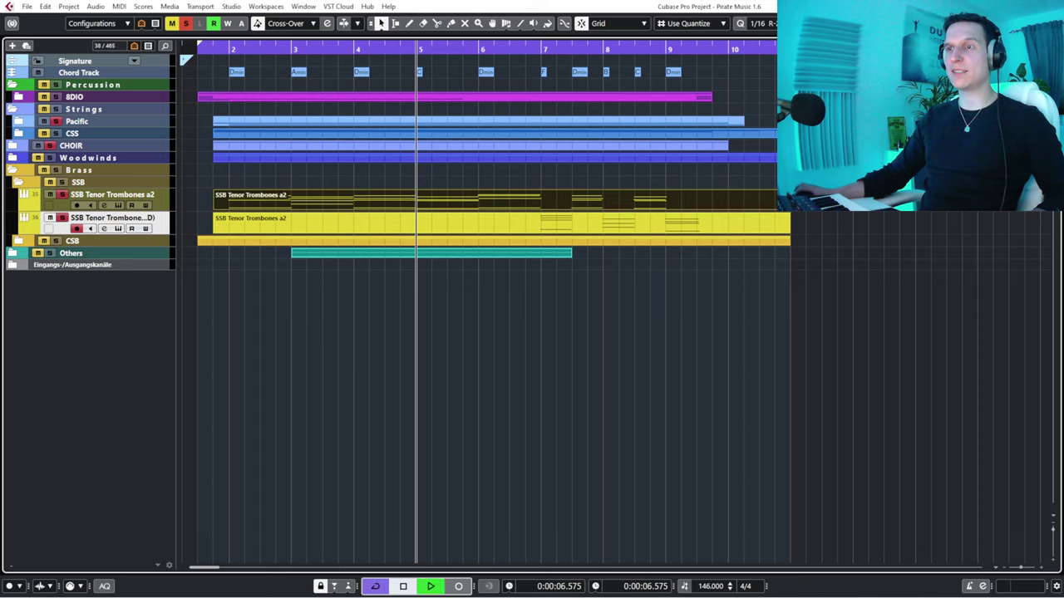
key(space)
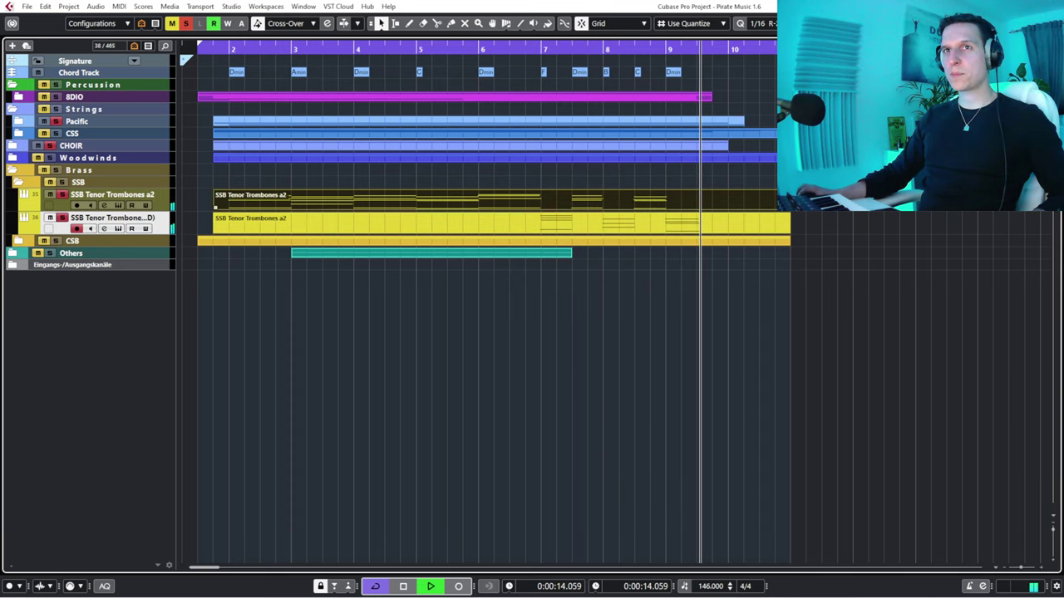
key(space)
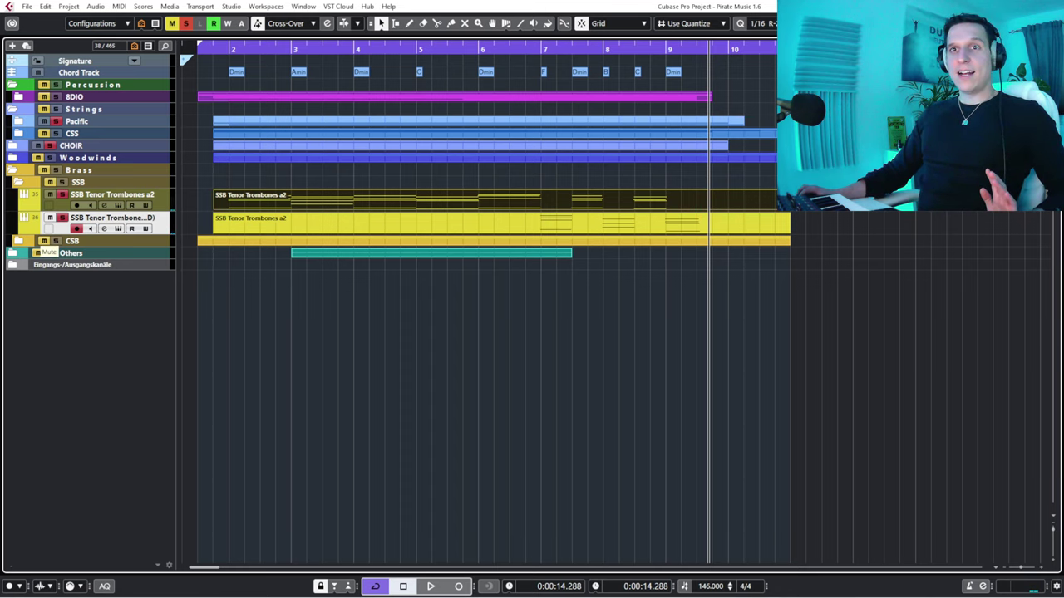
Expand and solo the CSB folder, and select the part on the CSB Horns a4 track.
click(19, 241)
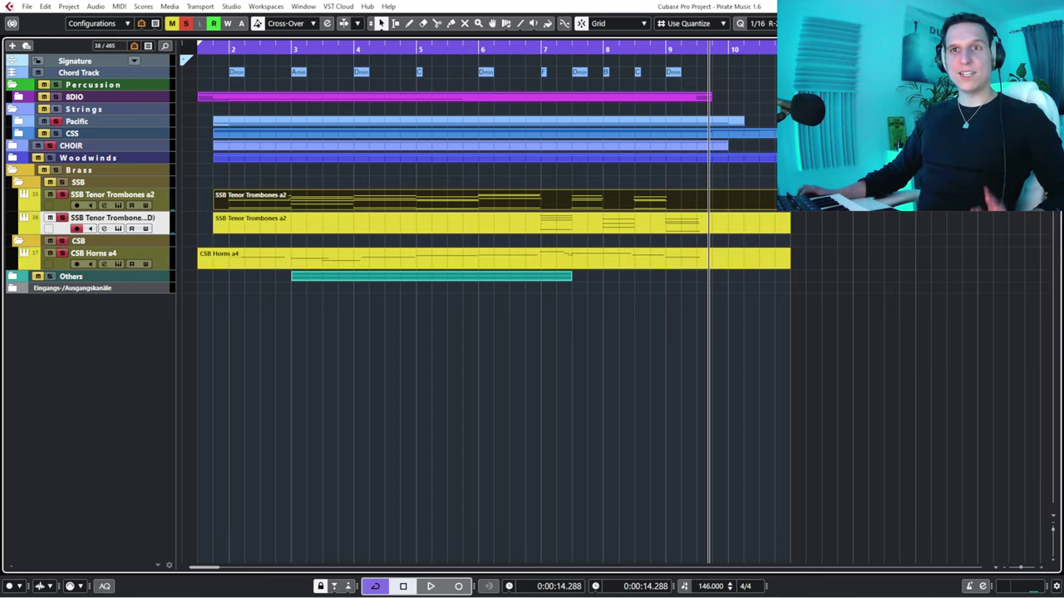
click(133, 255)
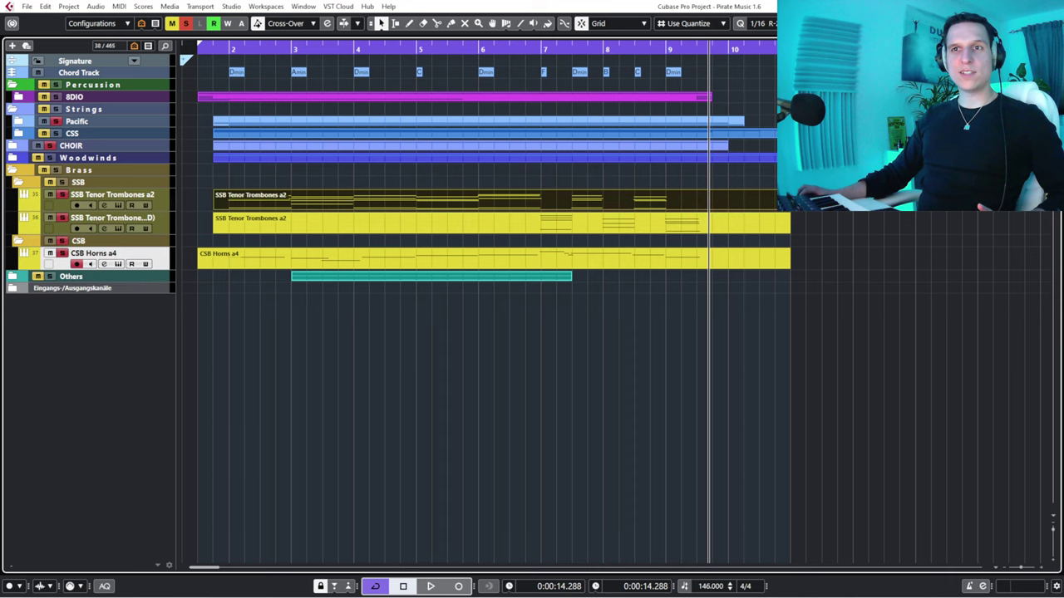
click(349, 259)
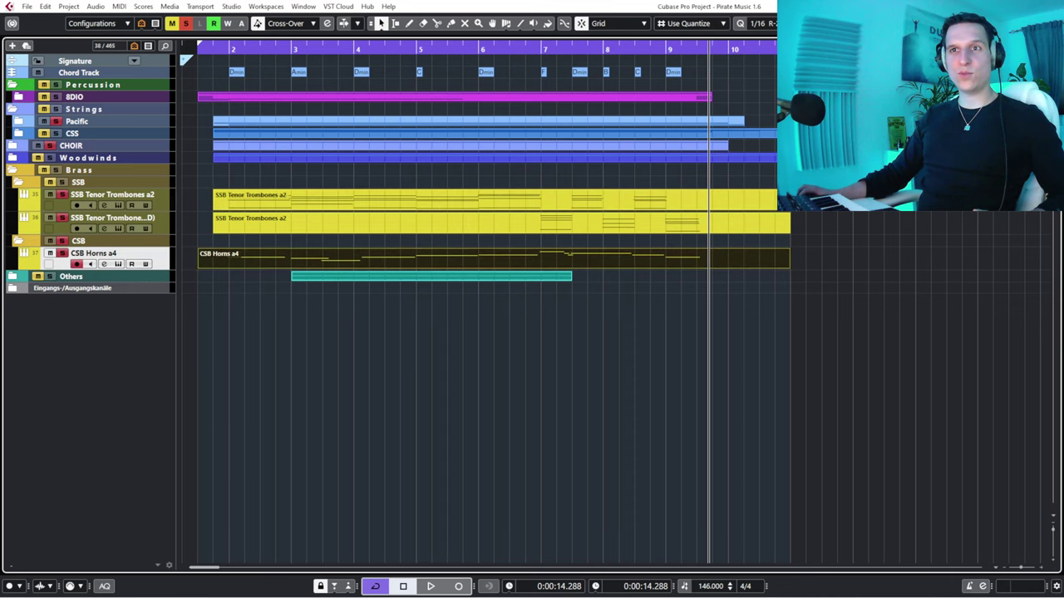
Play the CSB Horns a4 part in the Key Editor from just before bar 2 until past bar 10, and close the editor.
key(Return)
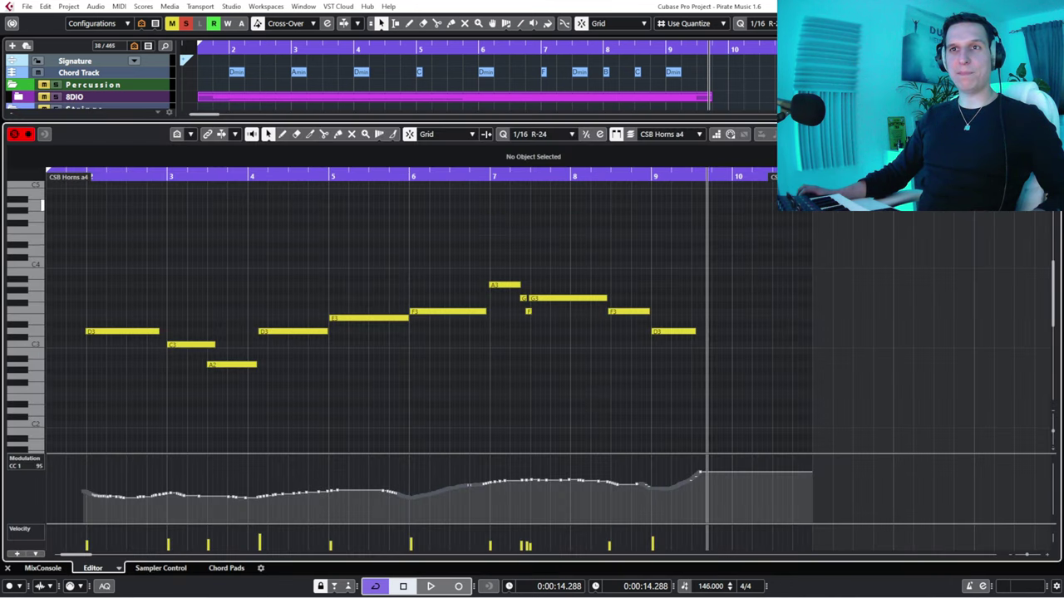
drag(112, 176, 93, 178)
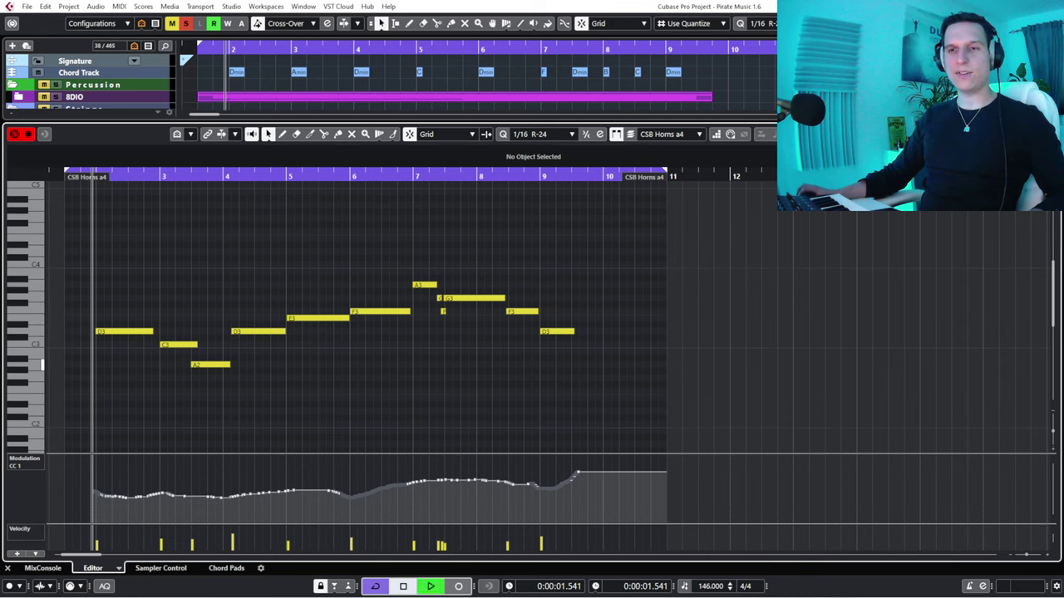
key(space)
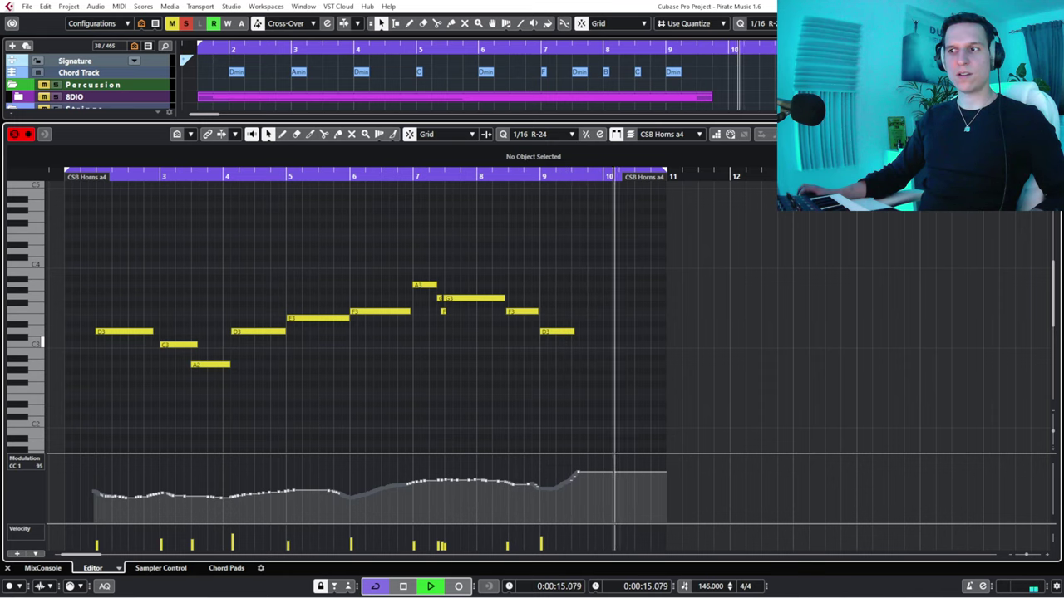
key(space)
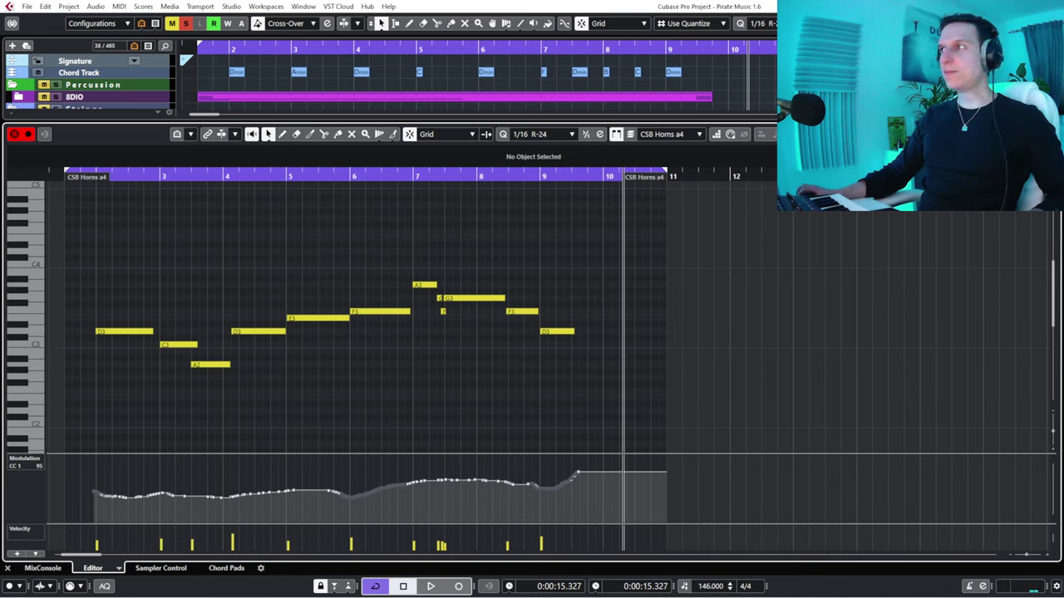
key(Return)
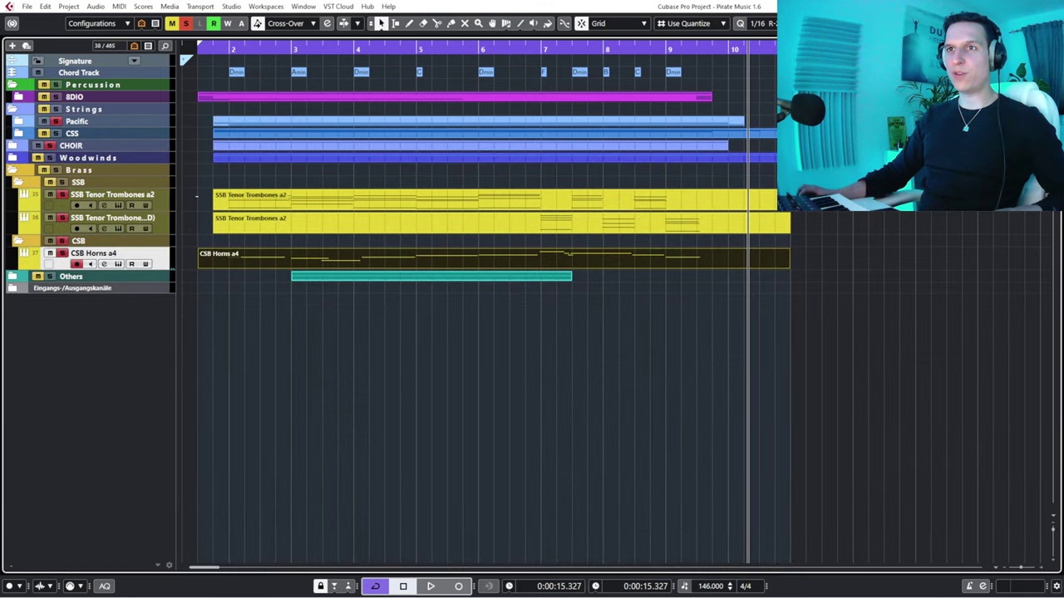
Play both tenor trombone parts and the horns part together in the Key Editor from just before bar 2, closing it and deselecting all events.
drag(196, 196, 253, 222)
click(589, 49)
key(Return)
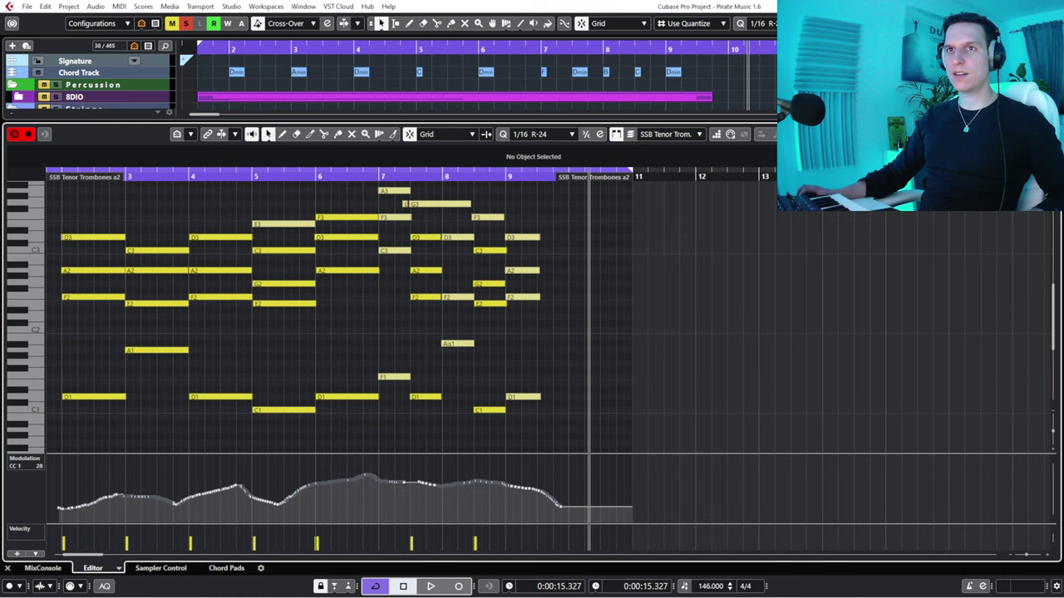
drag(69, 176, 56, 199)
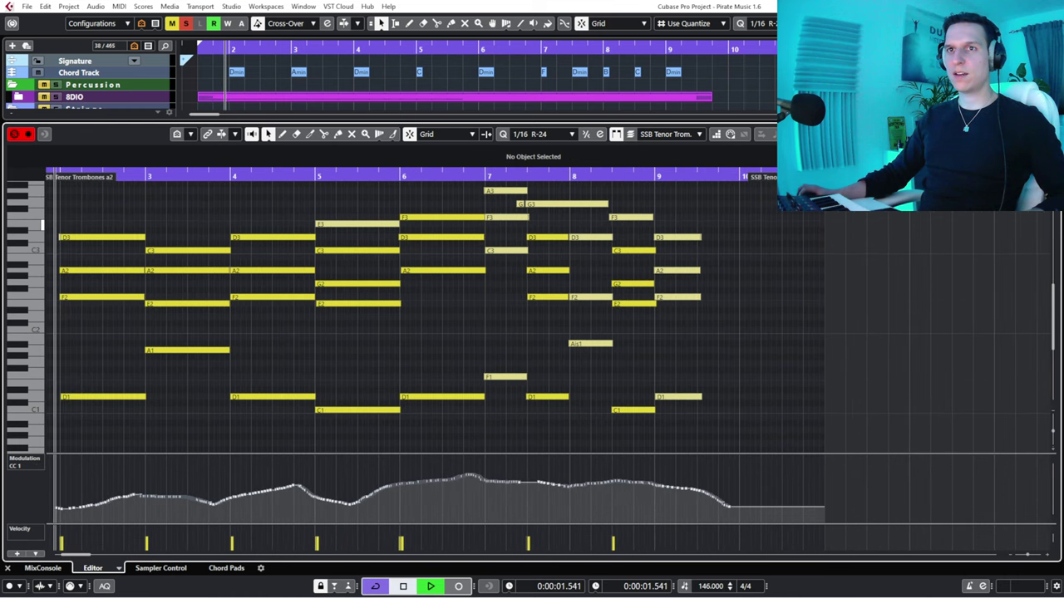
key(space)
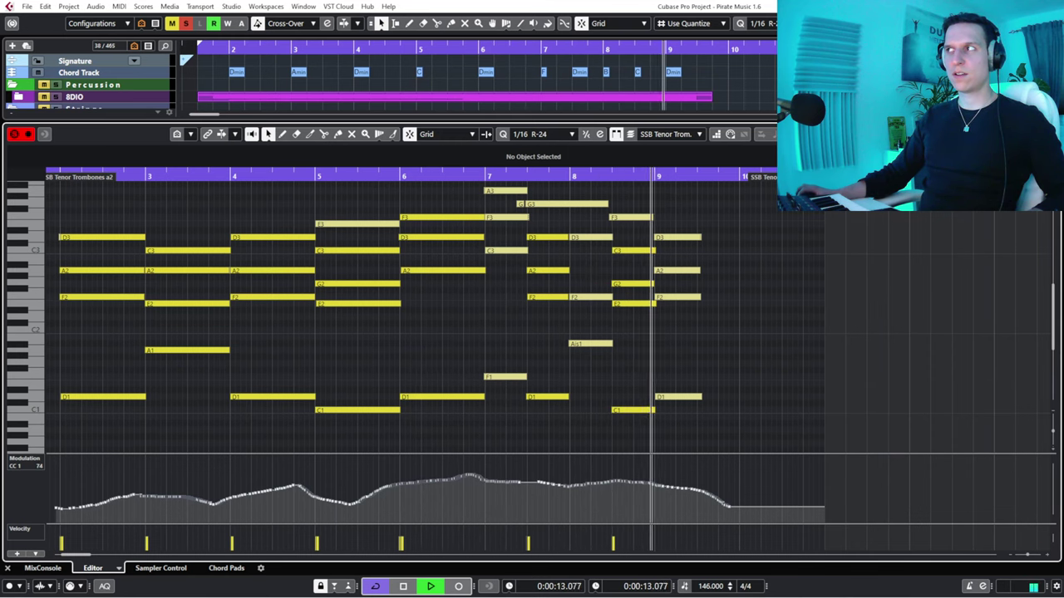
key(Return)
key(ctrl+shift+a)
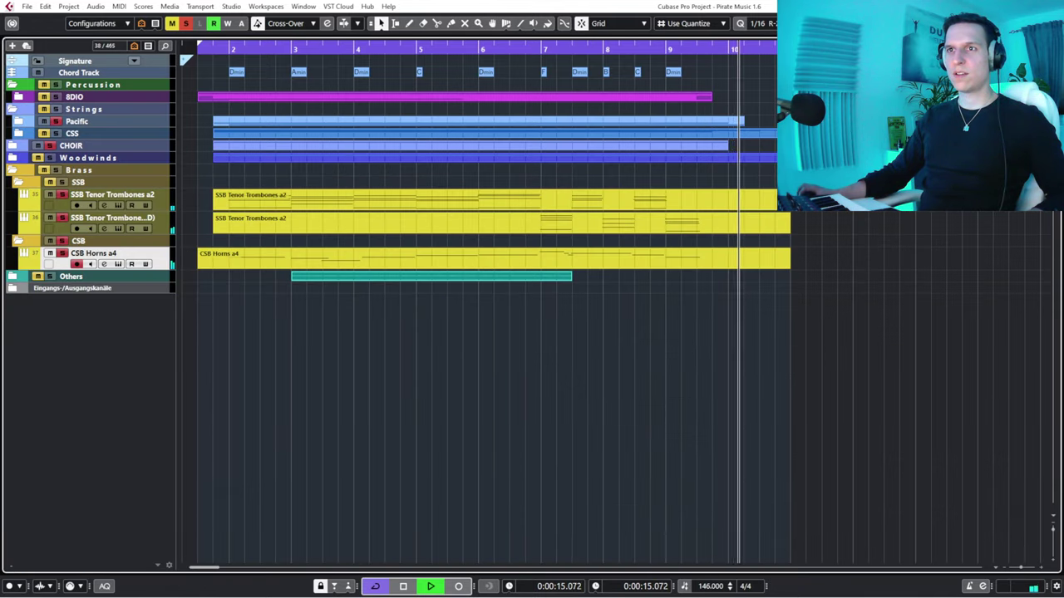
key(space)
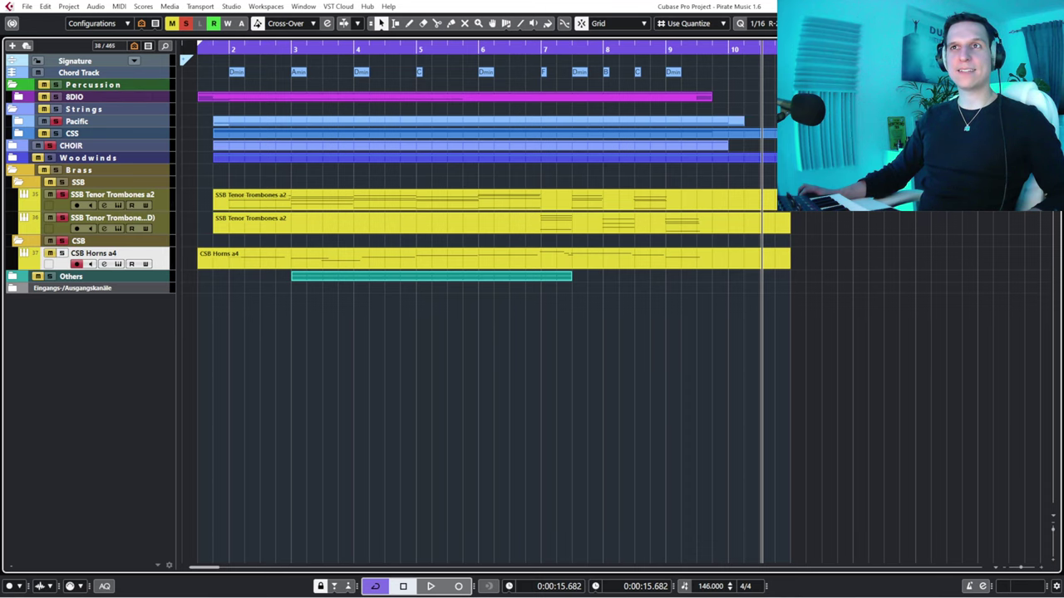
Play the soloed trombones and horns in the arrangement from the start of the horns part until past bar 10.
drag(197, 50, 198, 46)
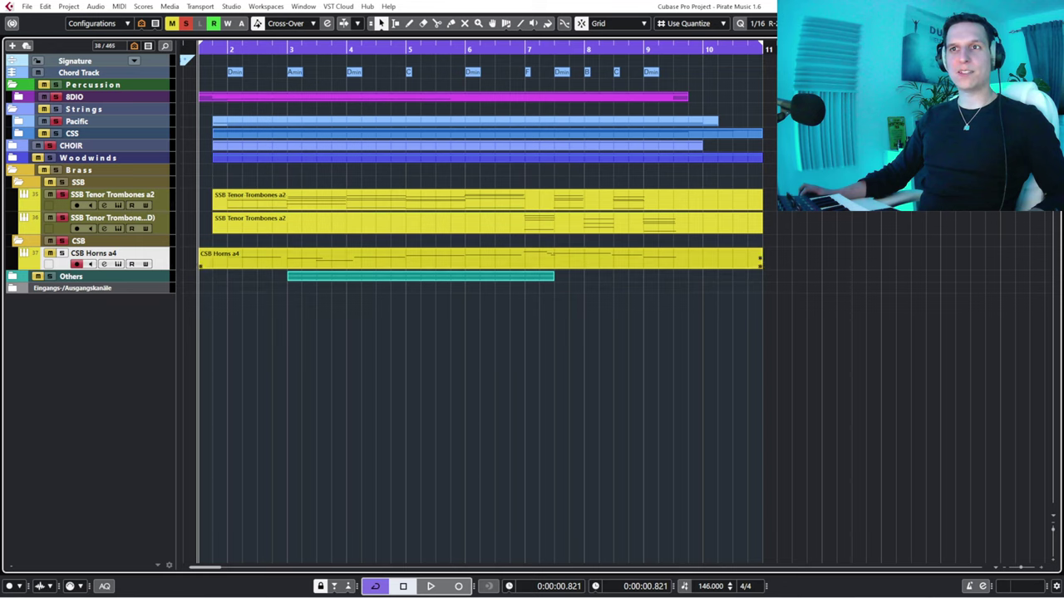
key(space)
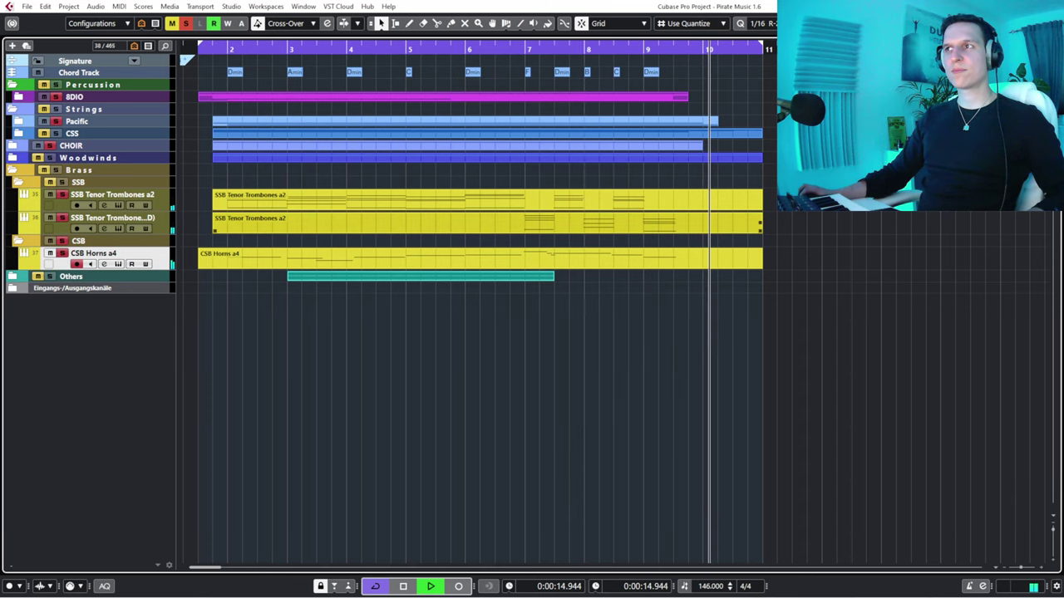
key(space)
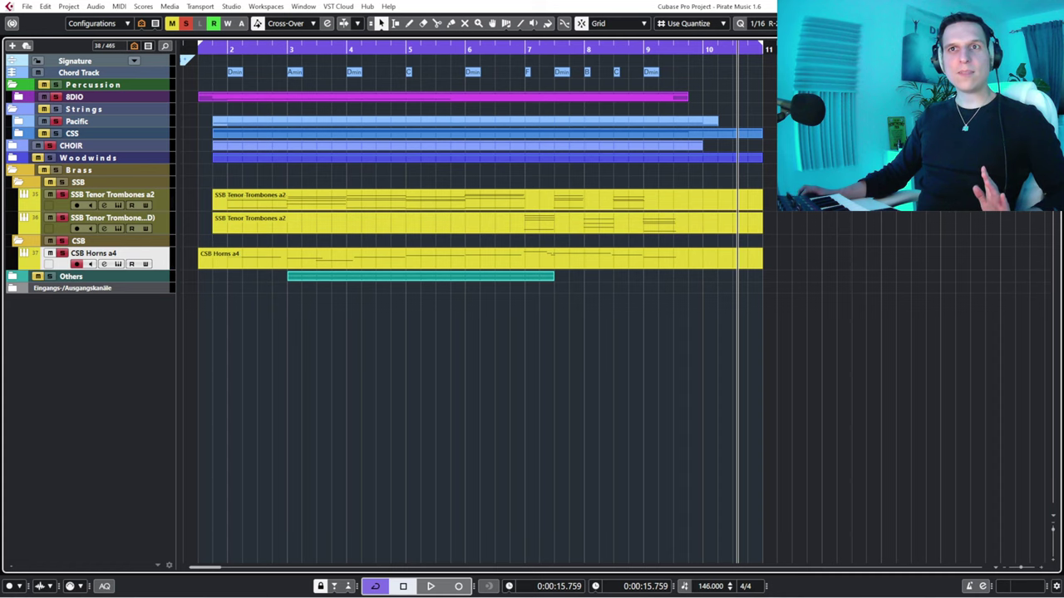
Expand the Woodwinds folder and its CSW subfolder, solo them, and place the cursor just before bar 2.
click(13, 158)
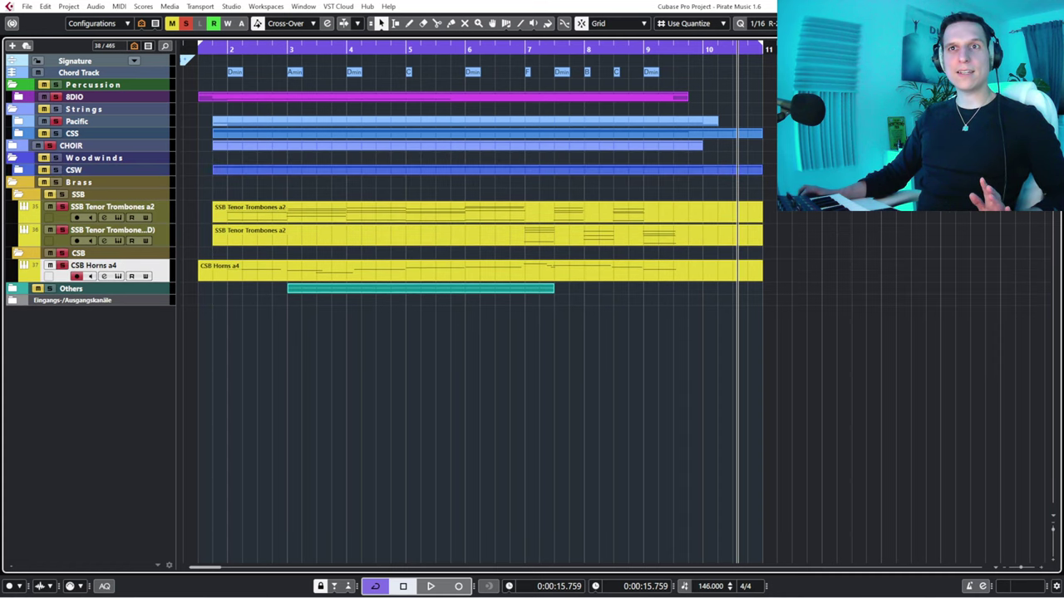
click(19, 169)
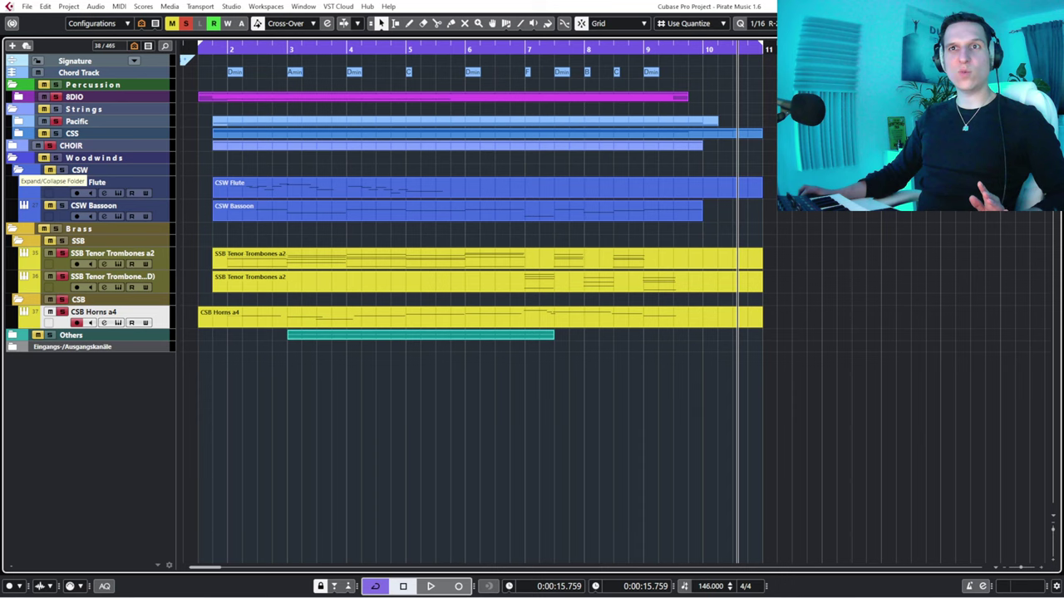
click(210, 49)
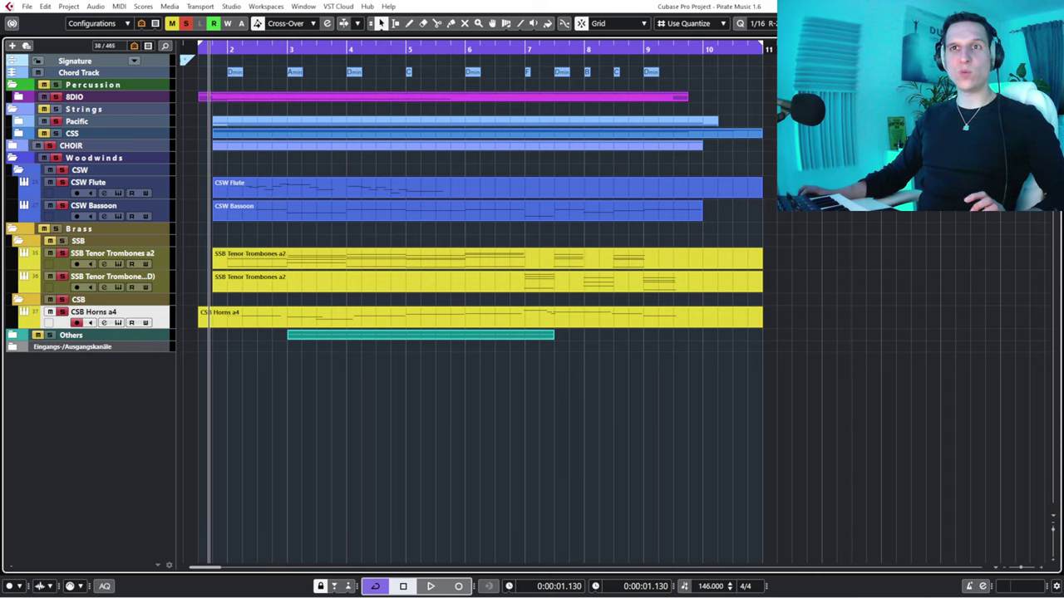
Open the CSW Flute part in the Key Editor with the cursor just before bar 2.
click(123, 182)
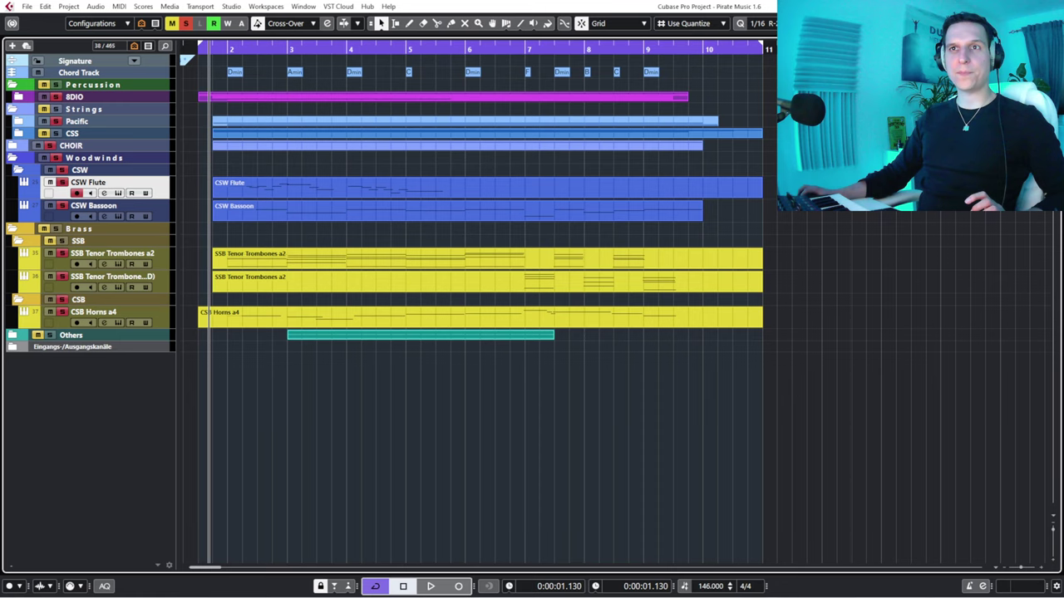
click(349, 189)
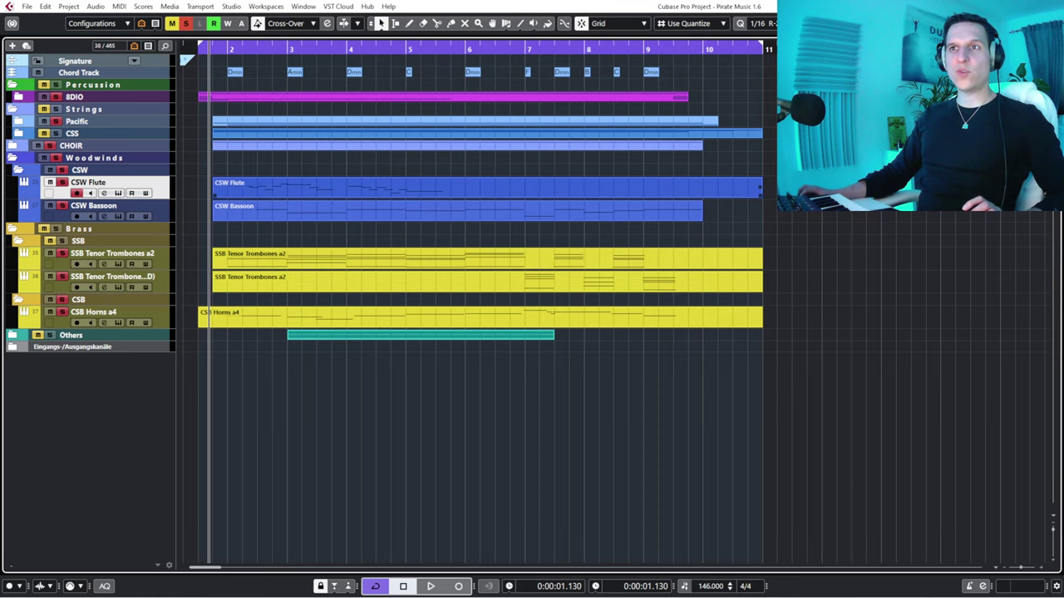
click(349, 189)
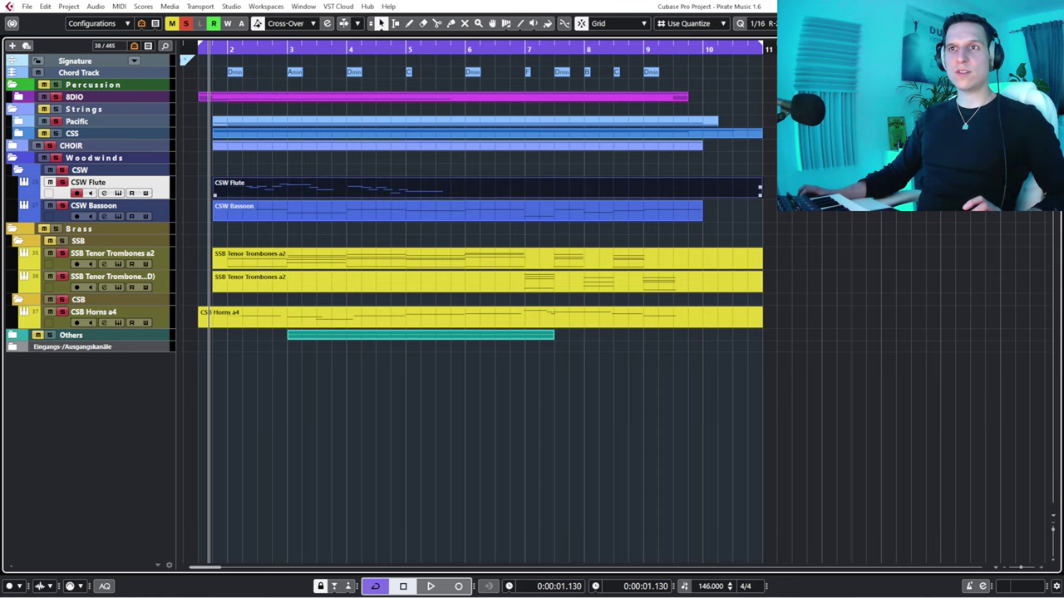
key(Return)
drag(91, 176, 61, 202)
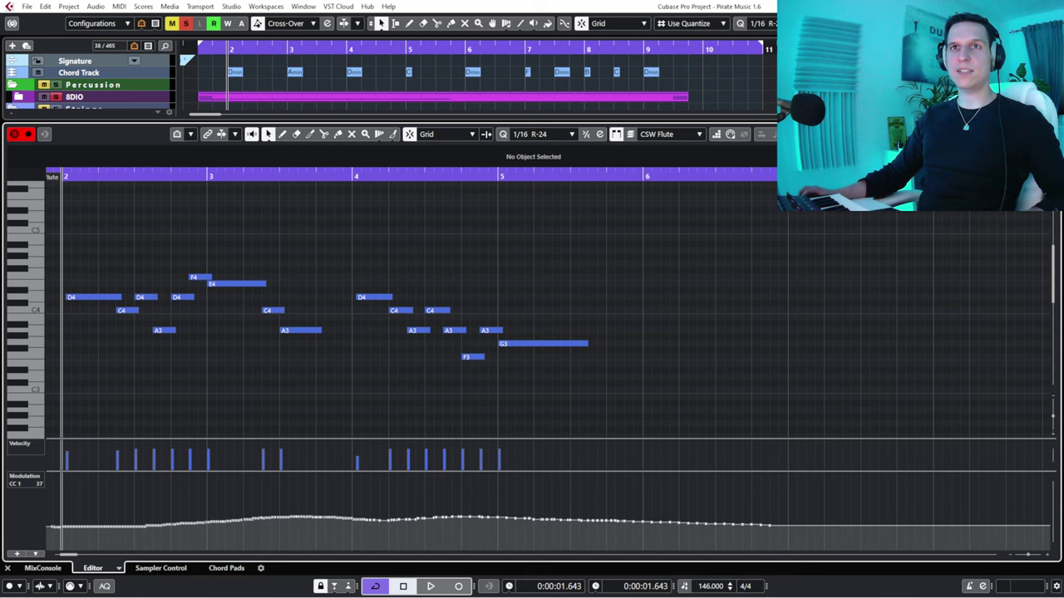
Enlarge the arrangement area above the Key Editor and expand the CSS strings folder.
drag(332, 122, 333, 170)
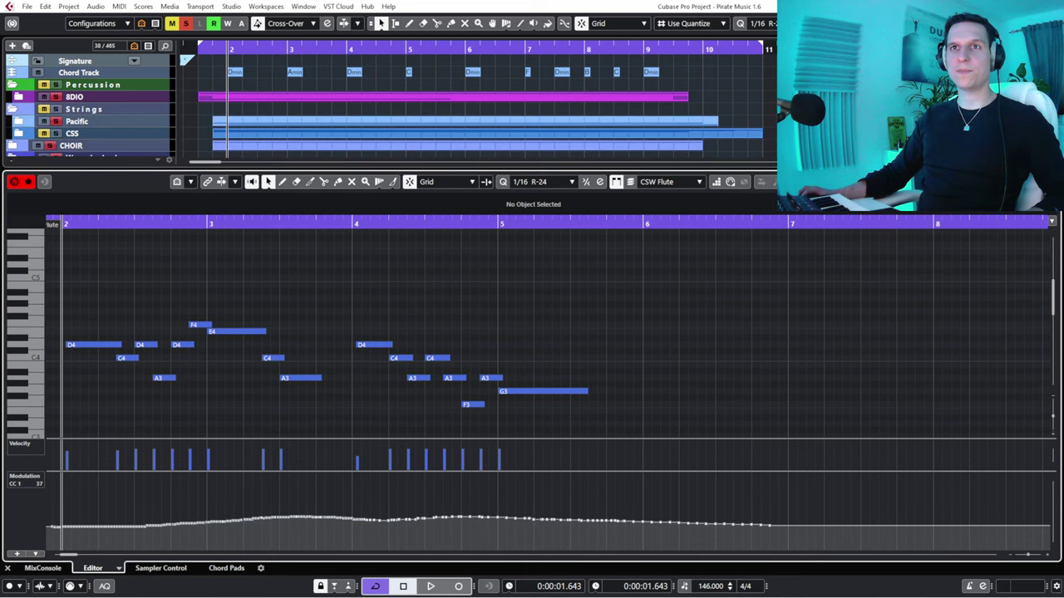
click(18, 133)
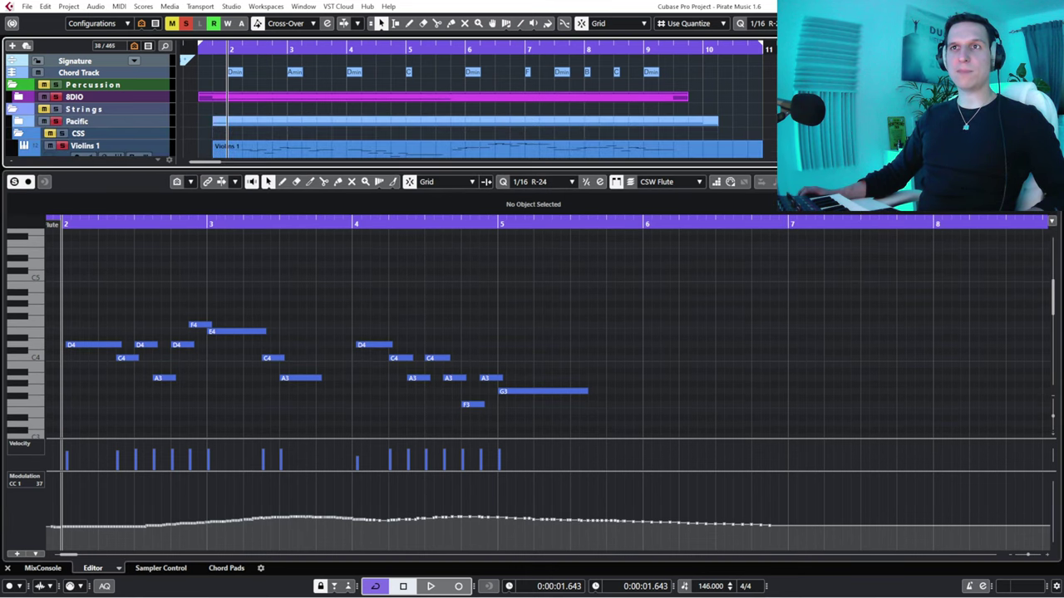
scroll(18, 133, down, 3)
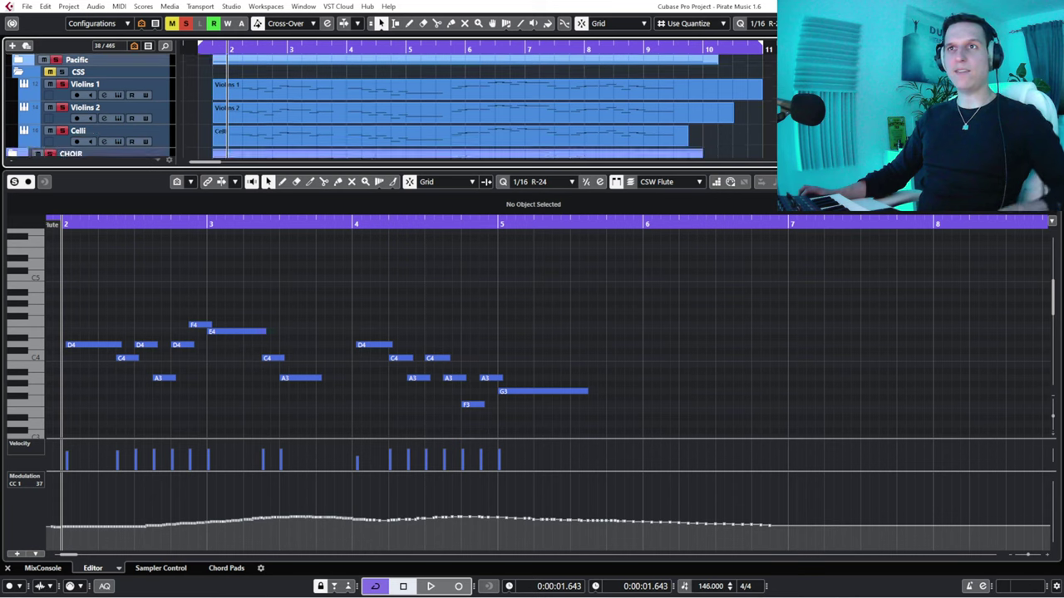
Compare the notes of the Violins 1 part with those of the CSW Flute part in the Key Editor.
click(215, 96)
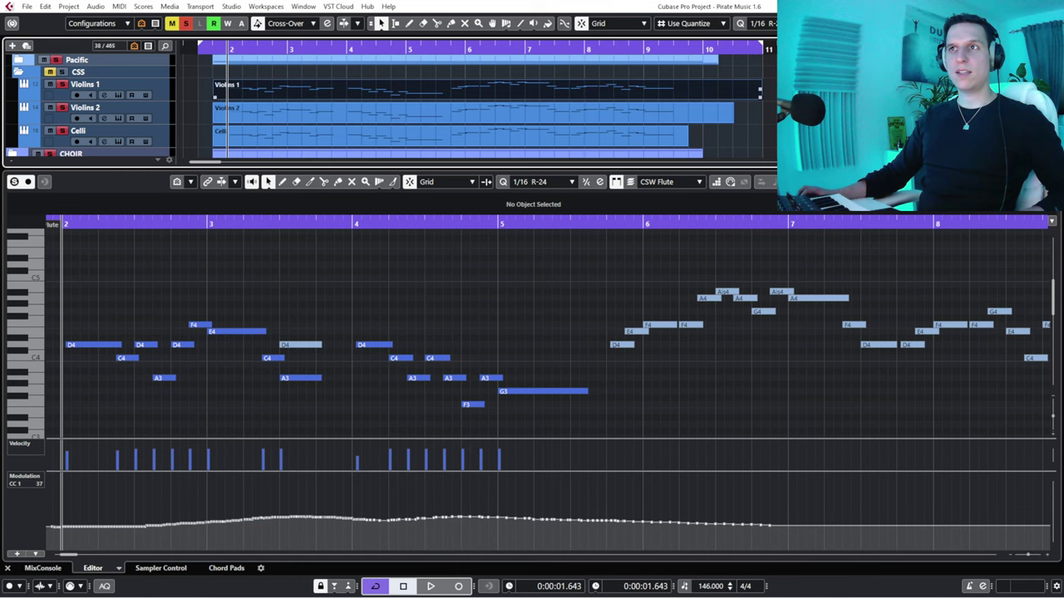
scroll(385, 106, down, 1)
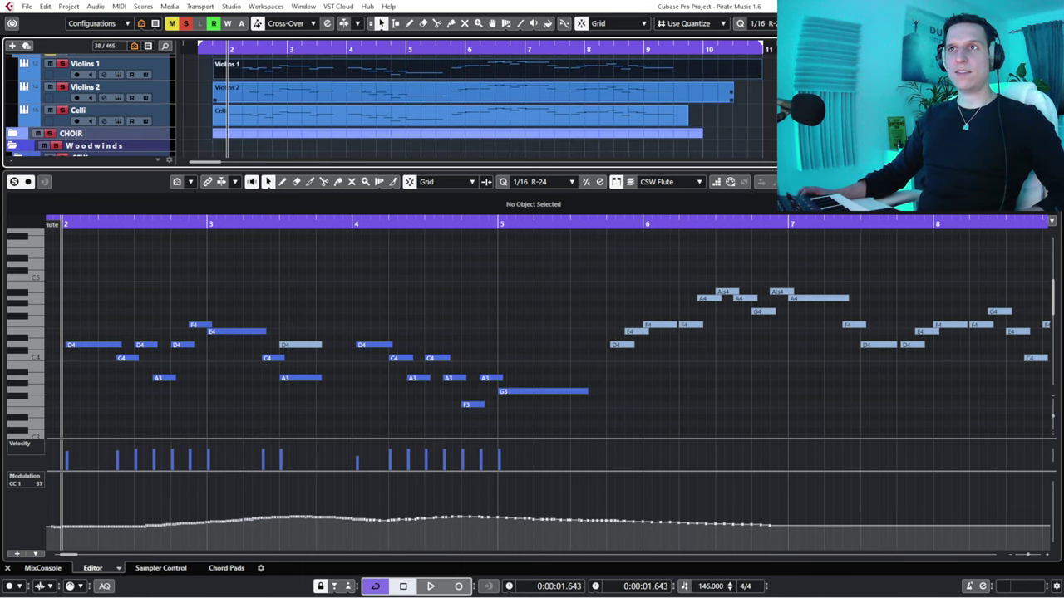
scroll(385, 107, down, 3)
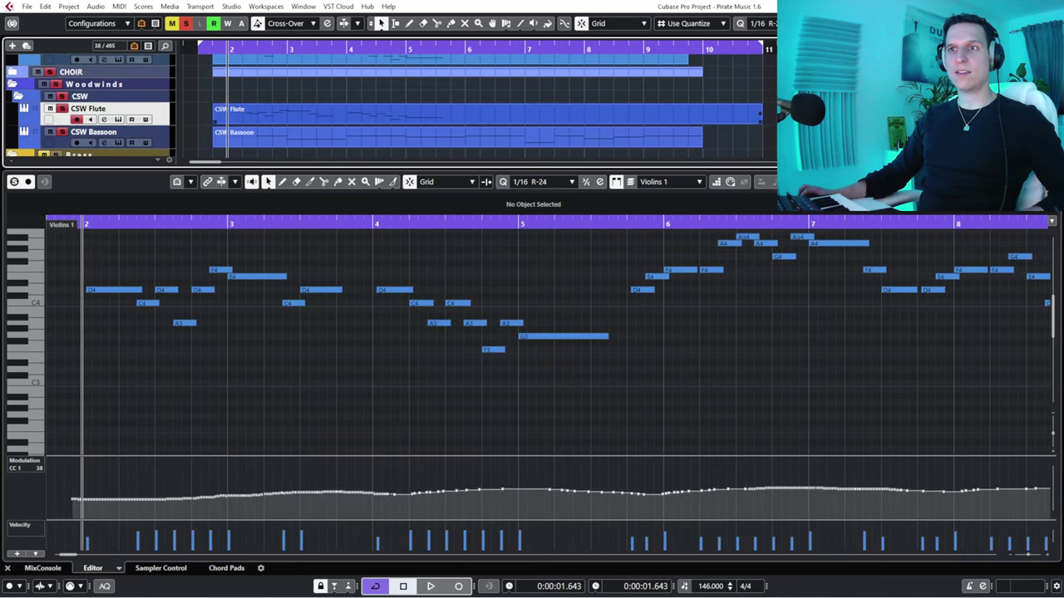
click(385, 114)
scroll(465, 106, up, 4)
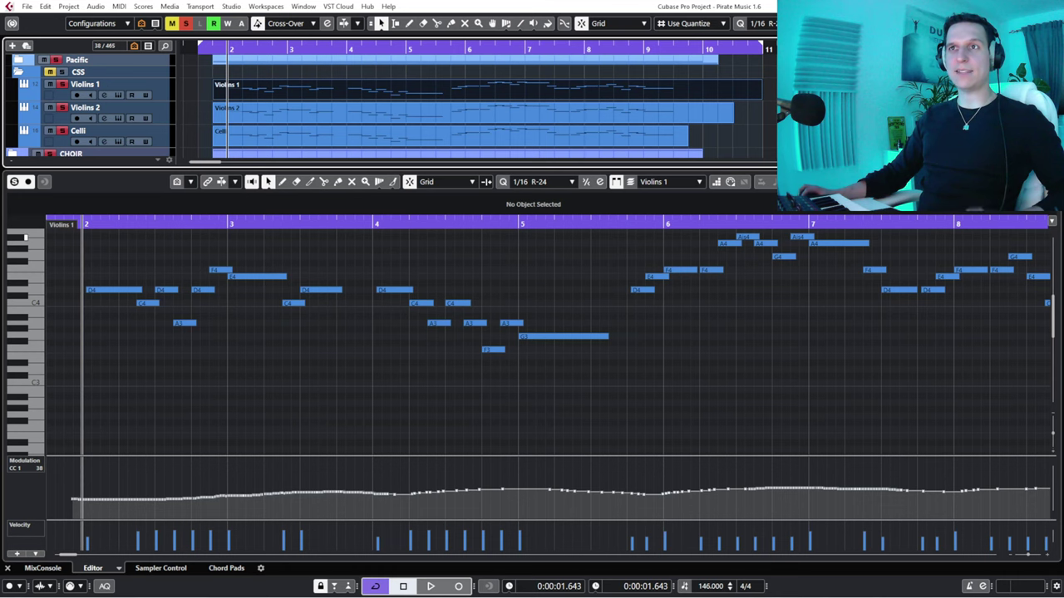
scroll(416, 114, down, 4)
click(415, 114)
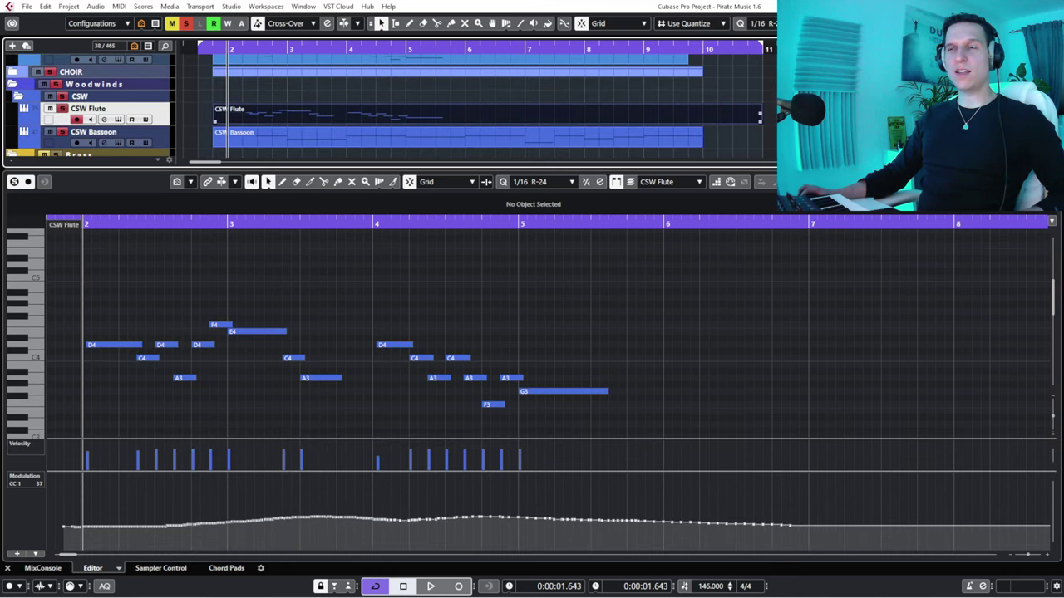
Play the CSW Flute part from just before bar 2 until past bar 5, close the editor and deselect all events.
drag(98, 224, 65, 222)
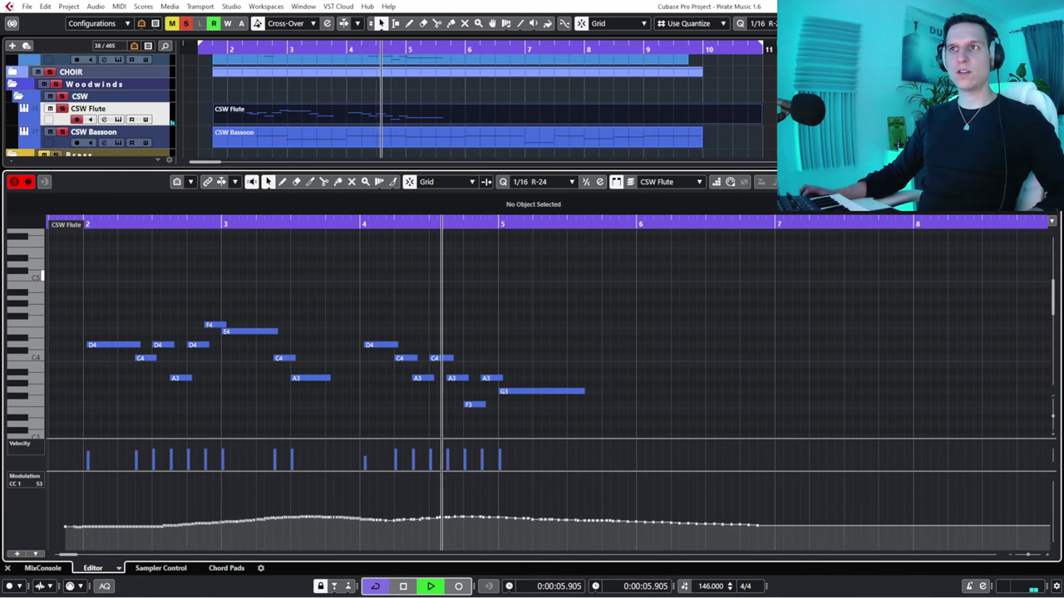
key(space)
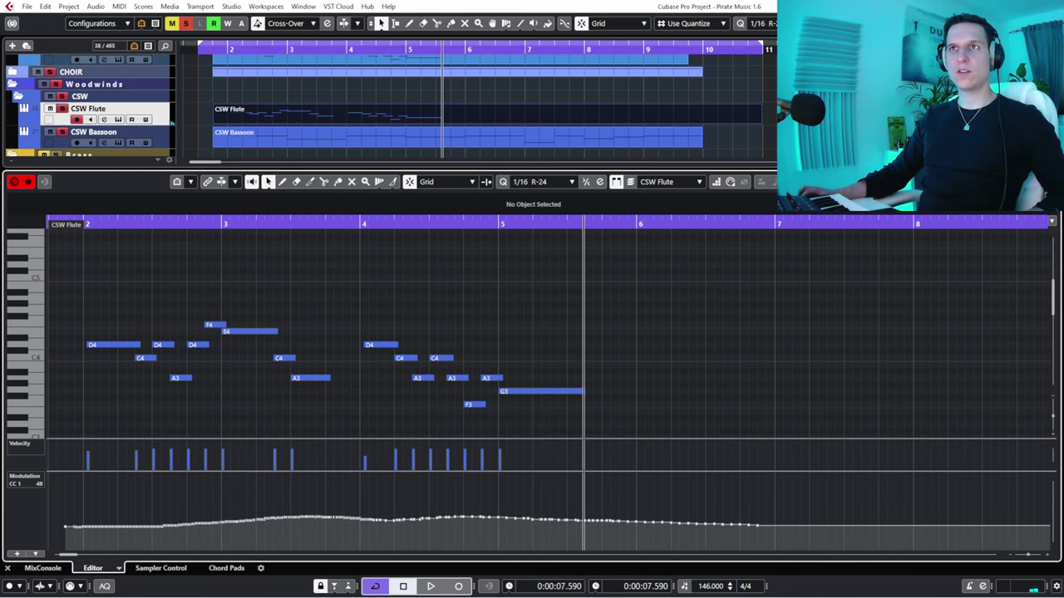
click(201, 49)
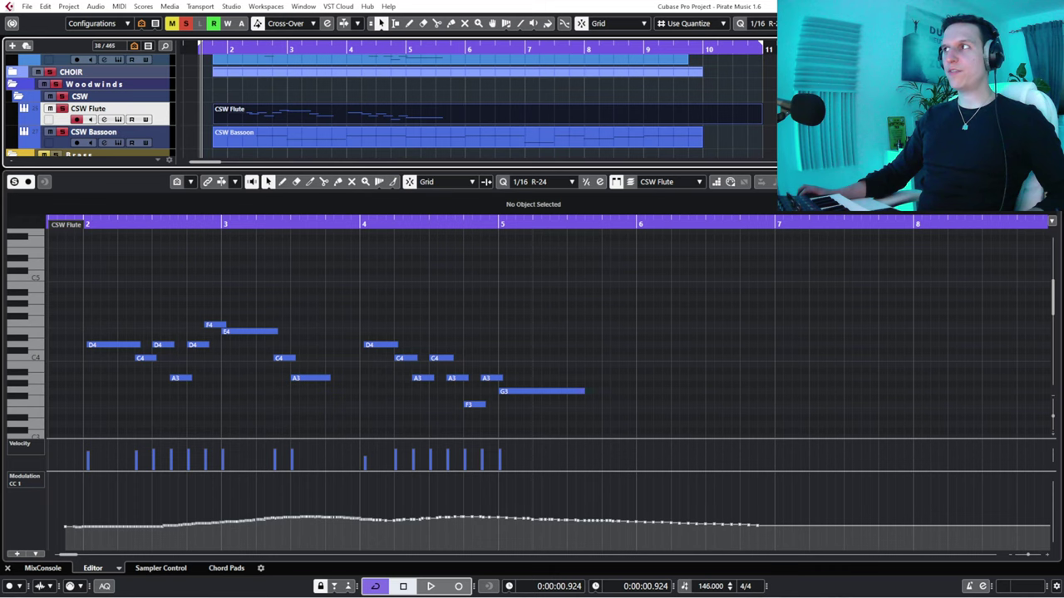
key(Return)
key(ctrl+shift+a)
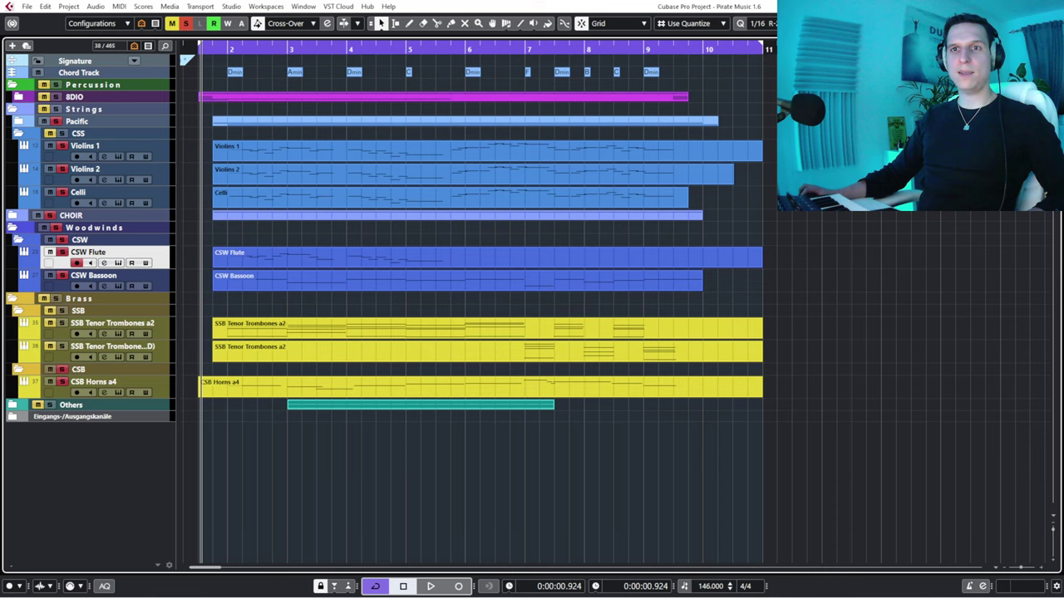
Play the soloed woodwinds and CSS strings briefly from before bar 2 until past bar 2, and expand the Pacific strings folder.
key(space)
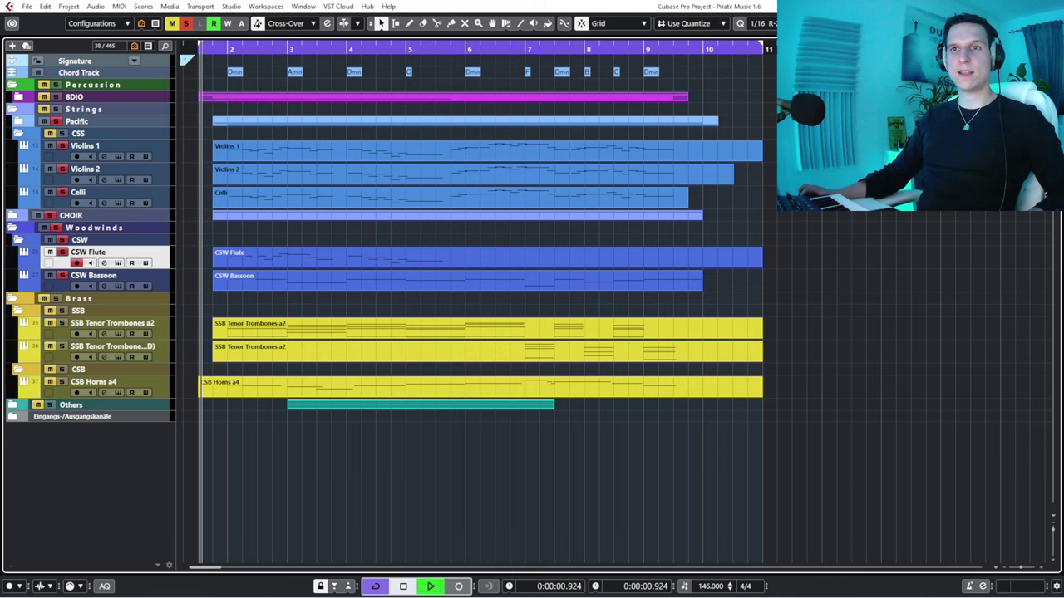
key(space)
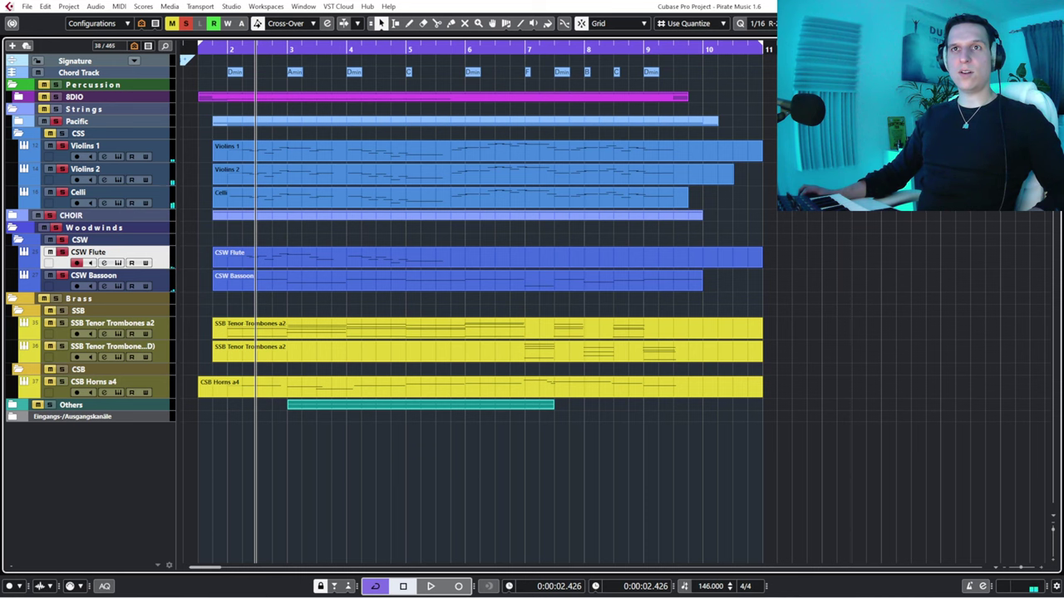
click(18, 121)
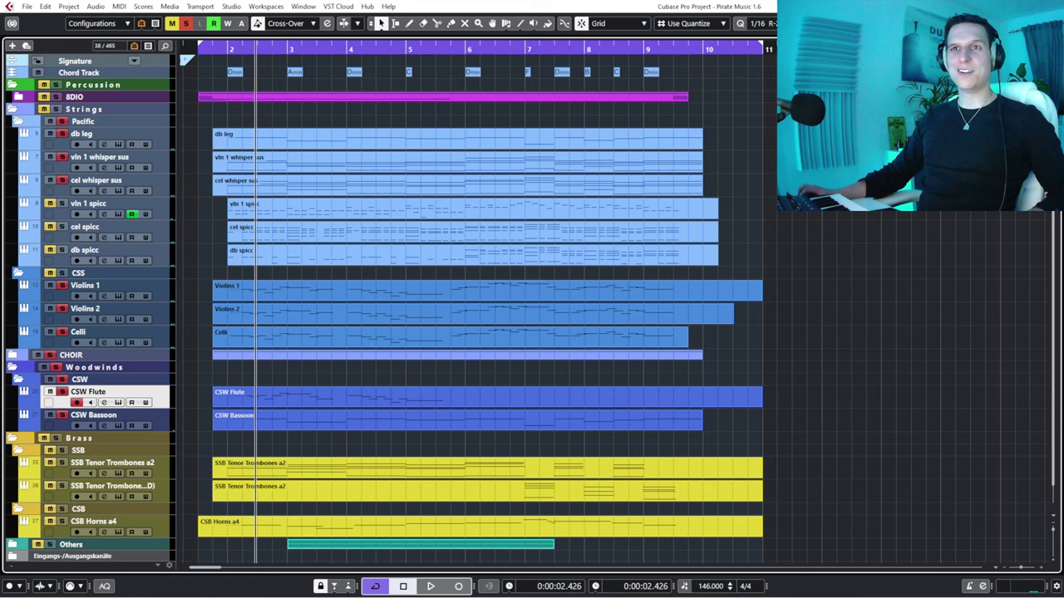
Play the soloed strings and woodwinds from just before bar 2 past bar 5 without the CSW Flute, and solo the flute again.
click(209, 50)
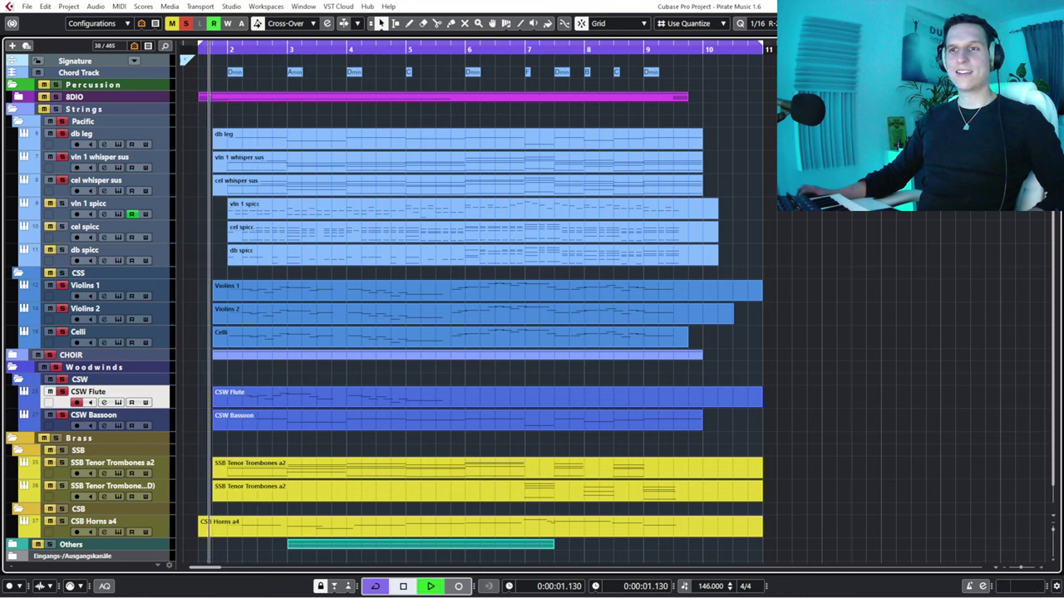
key(space)
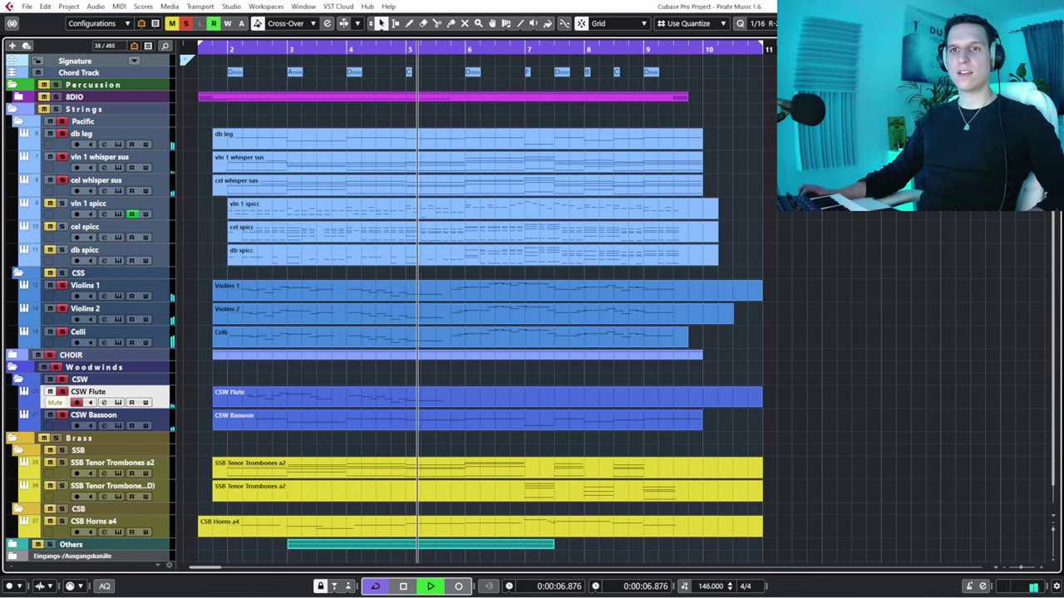
key(space)
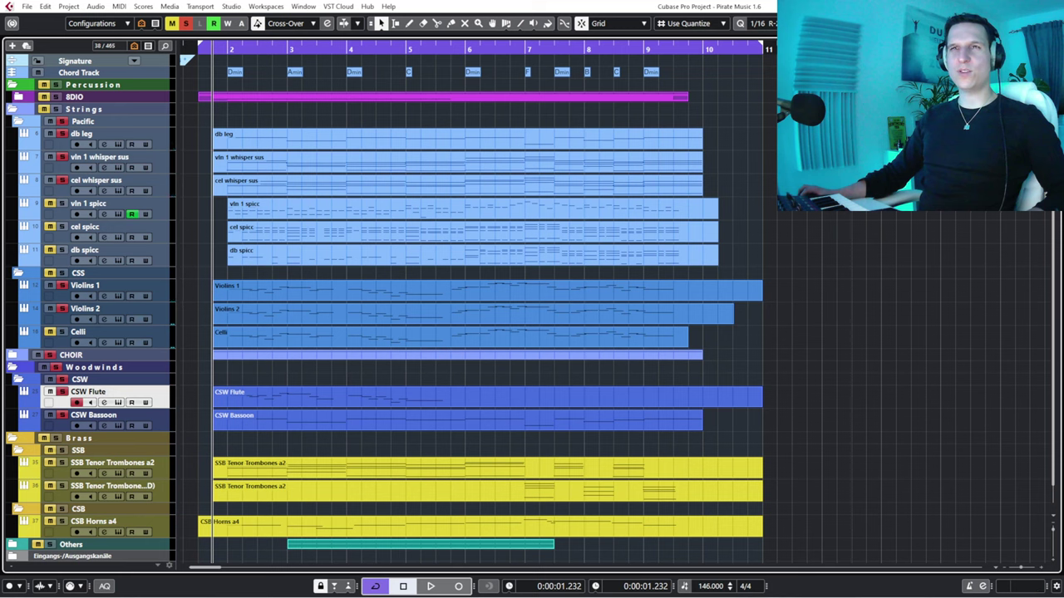
key(space)
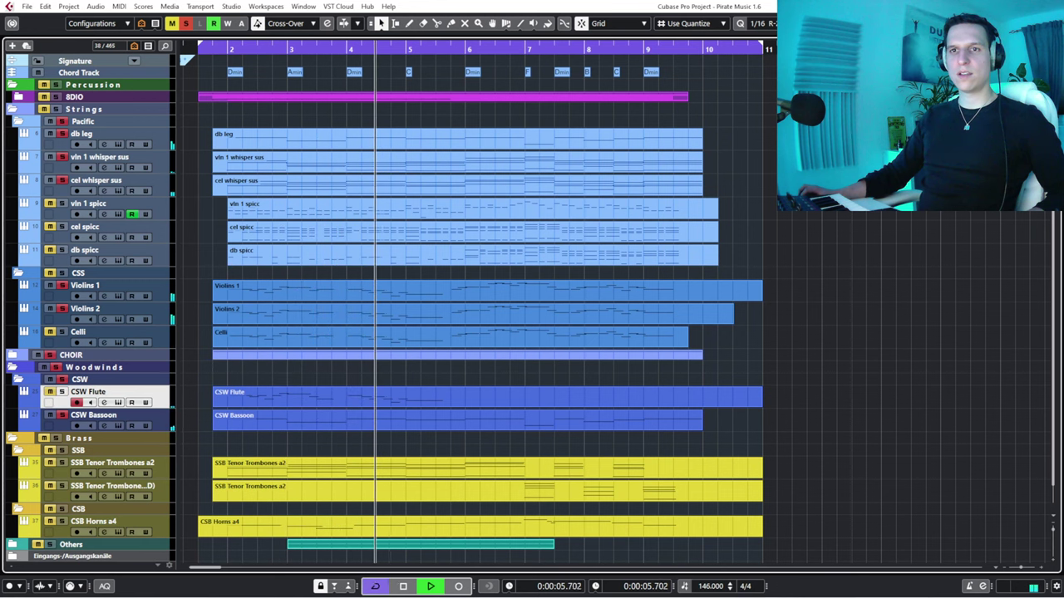
click(62, 391)
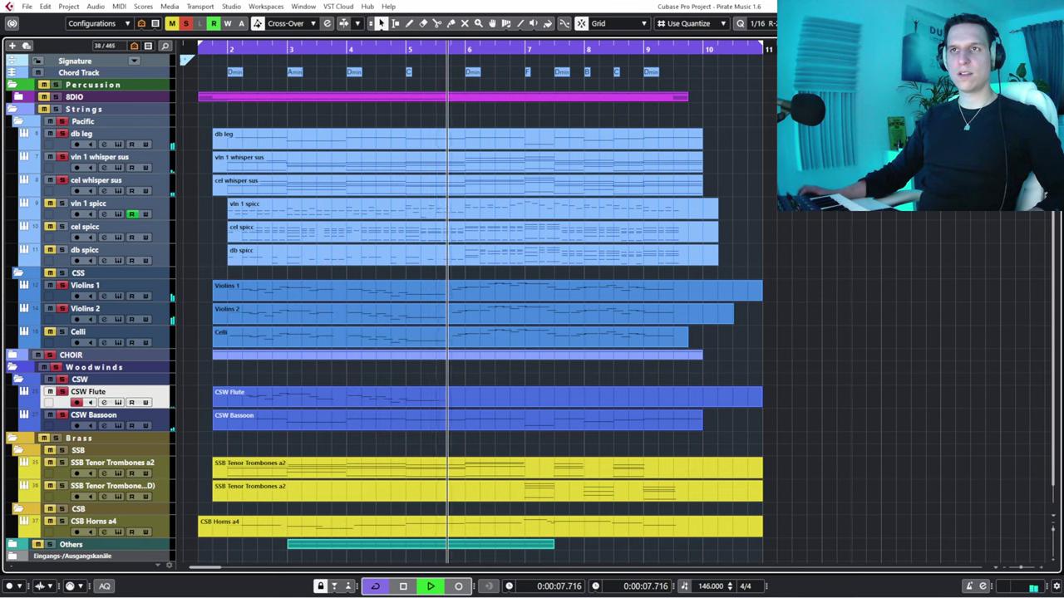
click(210, 51)
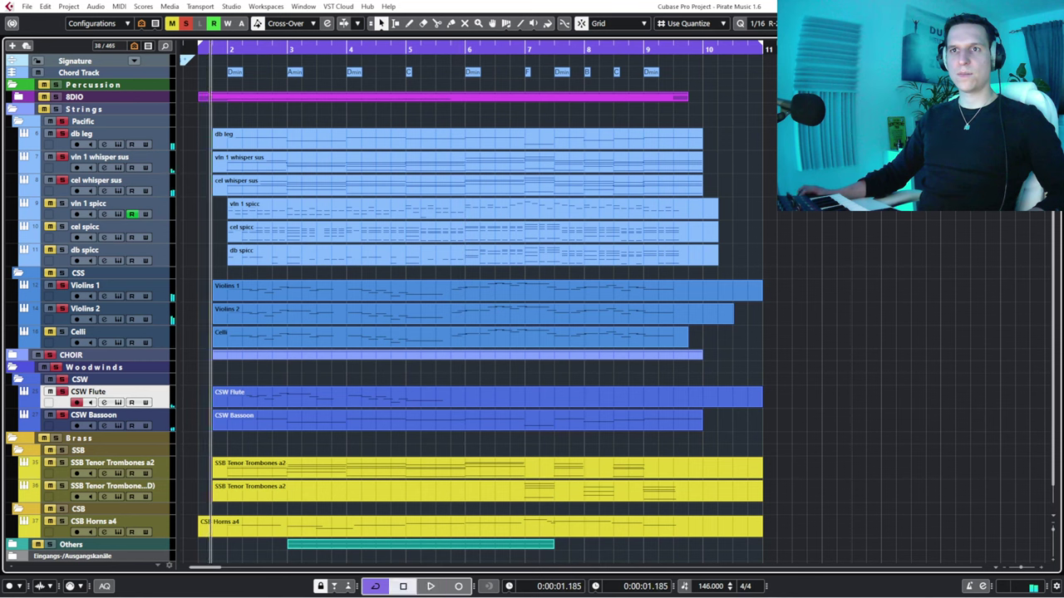
Select the Violins 1 and CSW Flute tracks with their events and open the Violins 1 part in the Key Editor.
click(85, 286)
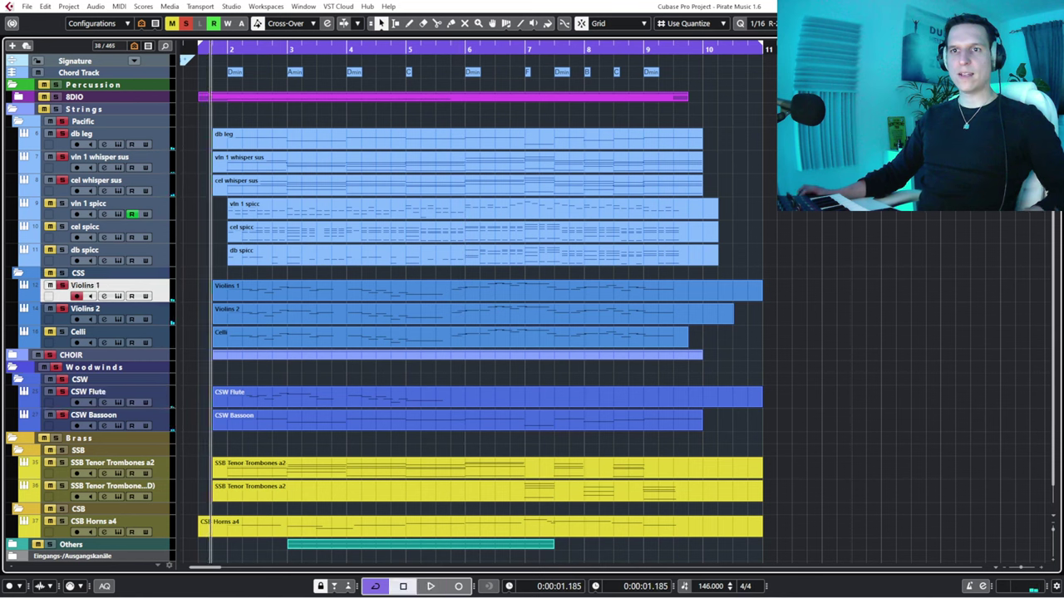
ctrl+click(104, 391)
click(283, 291)
shift+click(282, 397)
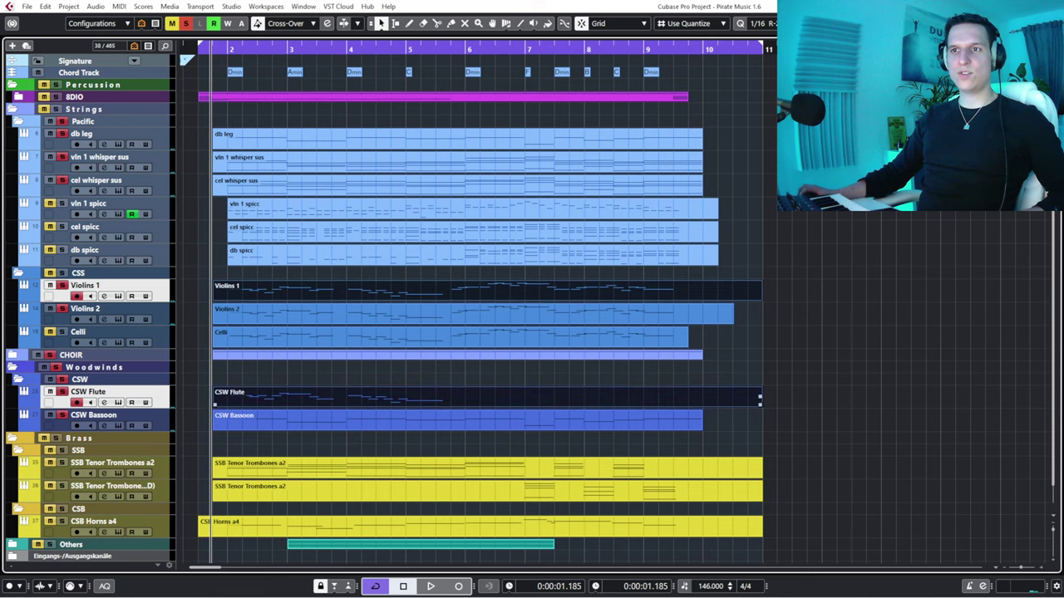
click(282, 398)
double_click(283, 291)
Play from just before bar 2 past bar 5 with and without the CSW Flute, close the editor and deselect all events.
drag(84, 223, 72, 223)
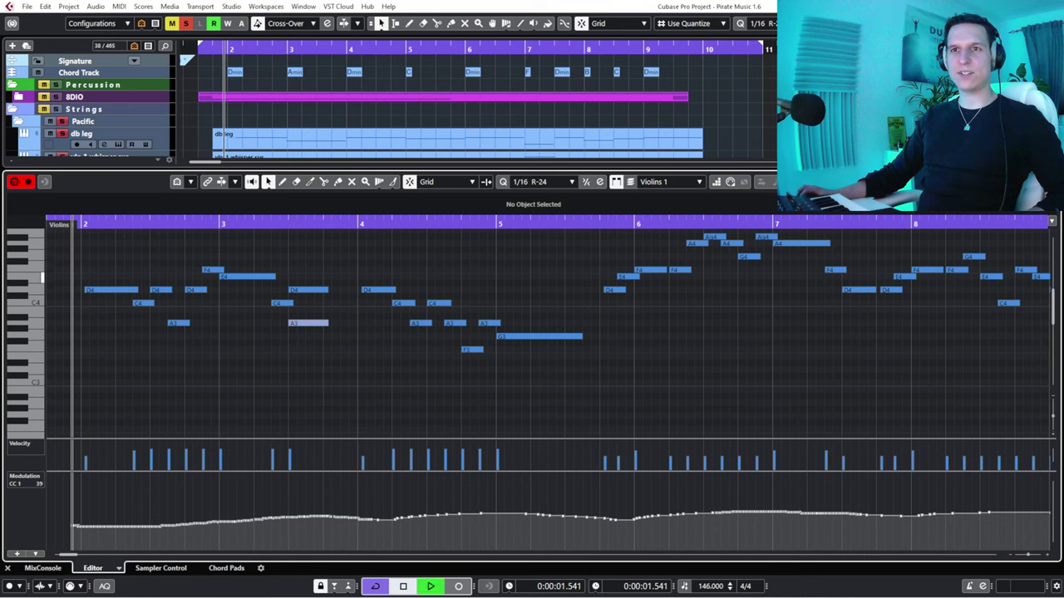
scroll(416, 108, down, 4)
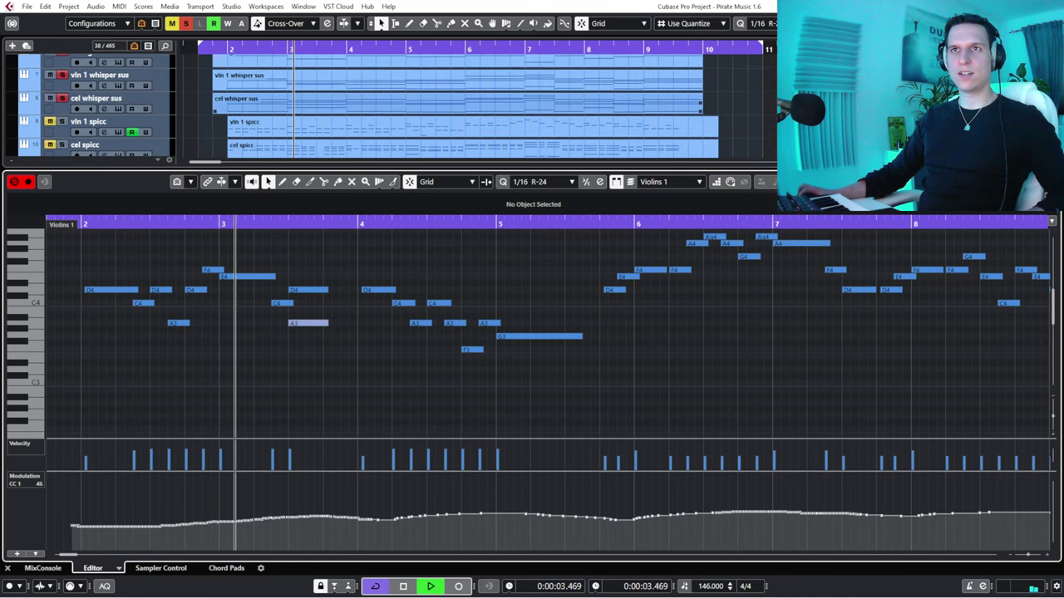
scroll(416, 109, up, 4)
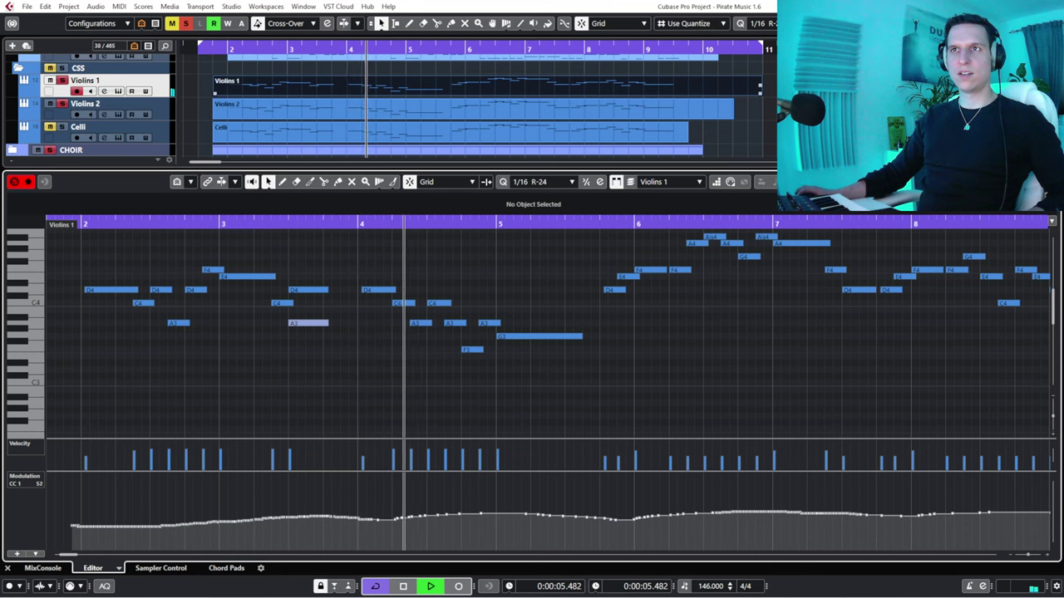
scroll(415, 108, down, 3)
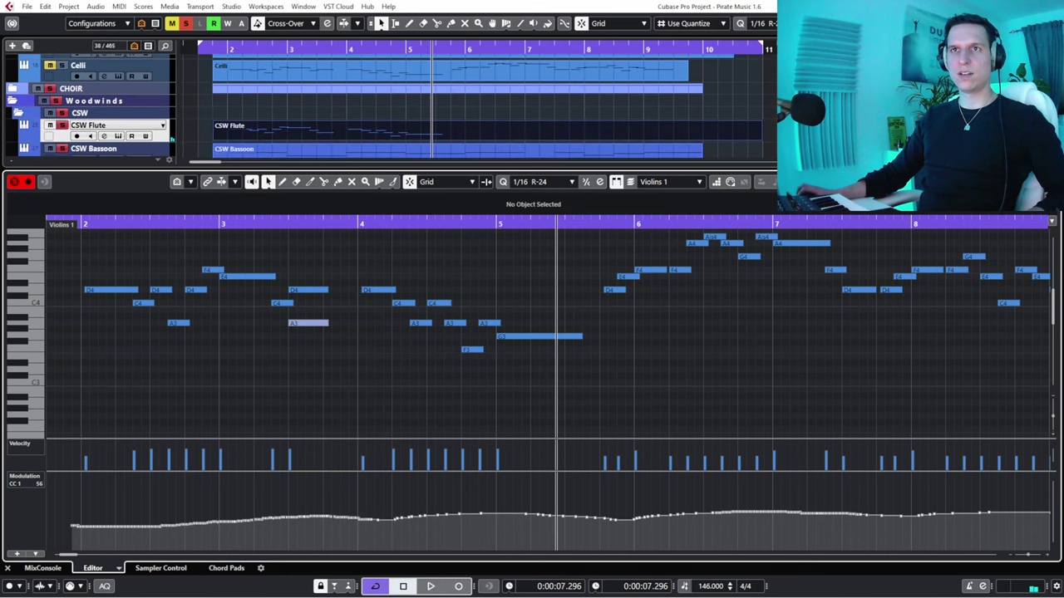
key(space)
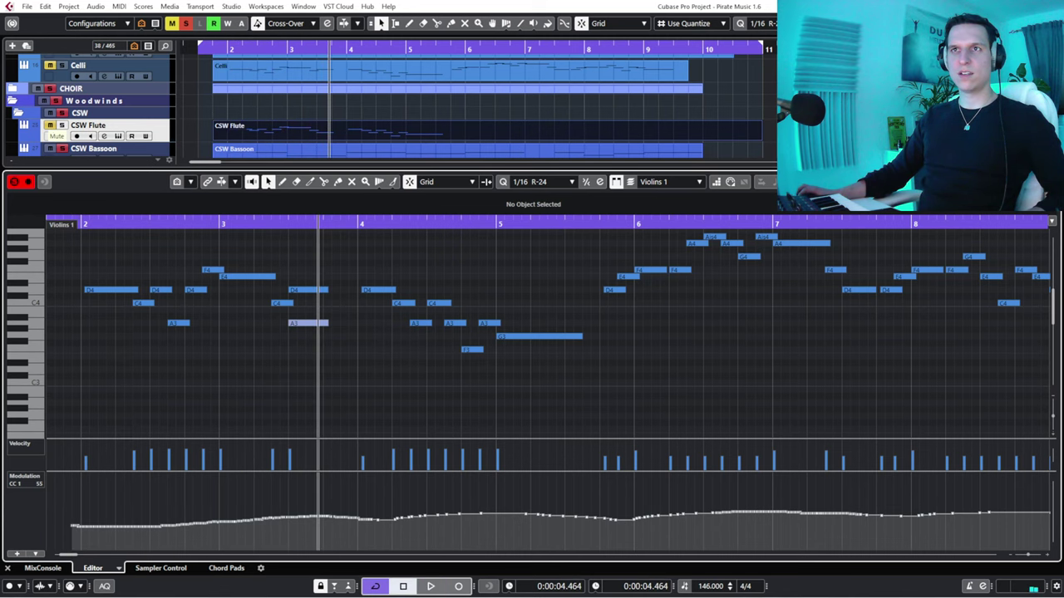
key(space)
key(space)
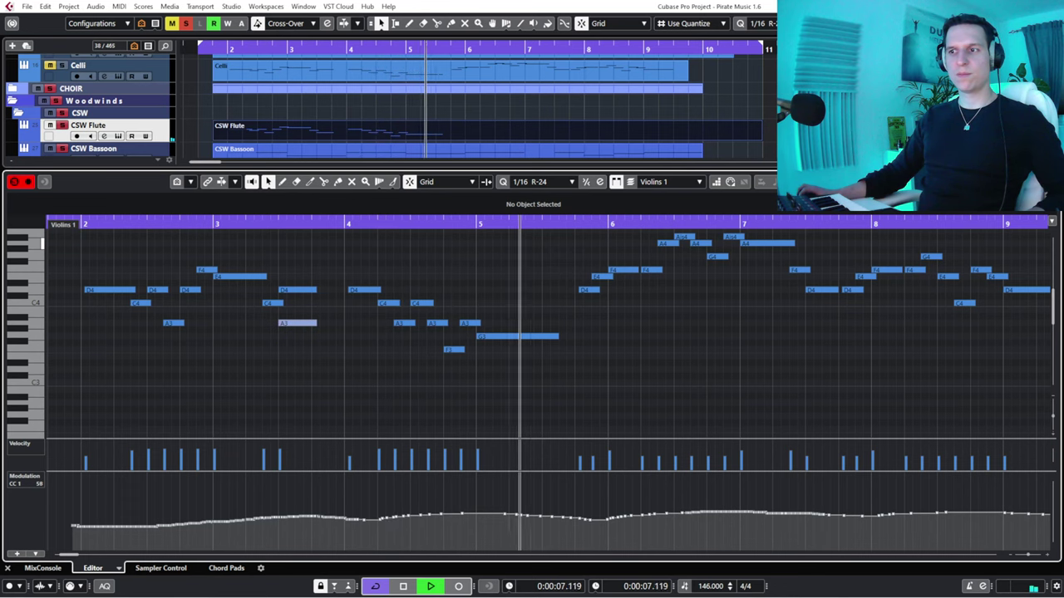
key(space)
key(Return)
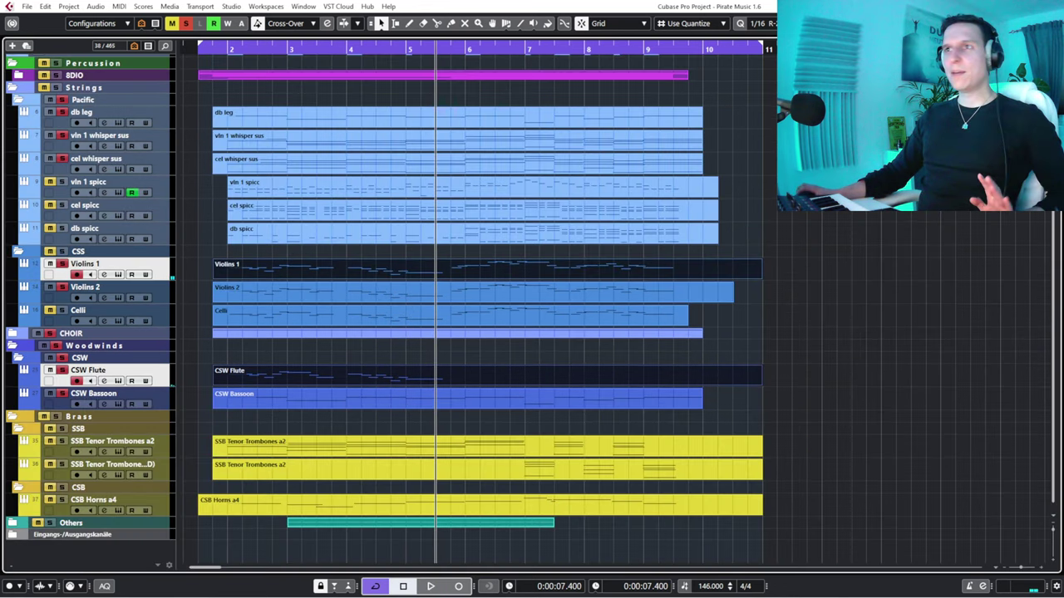
key(ctrl+shift+a)
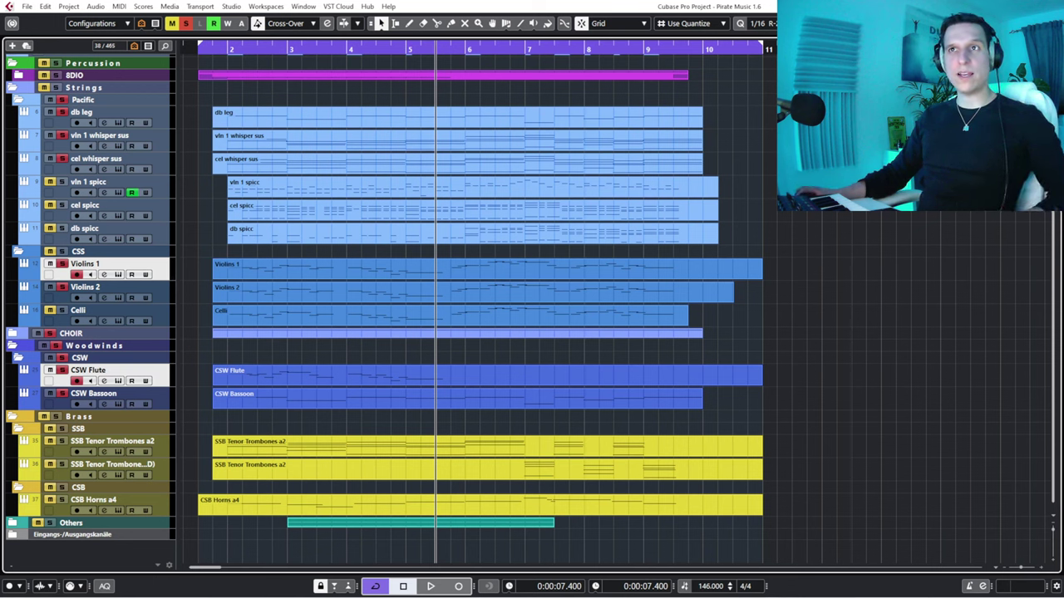
Open the CSW Bassoon part in the Key Editor and play it with the soloed strings from just before bar 2 past bar 8.
click(212, 50)
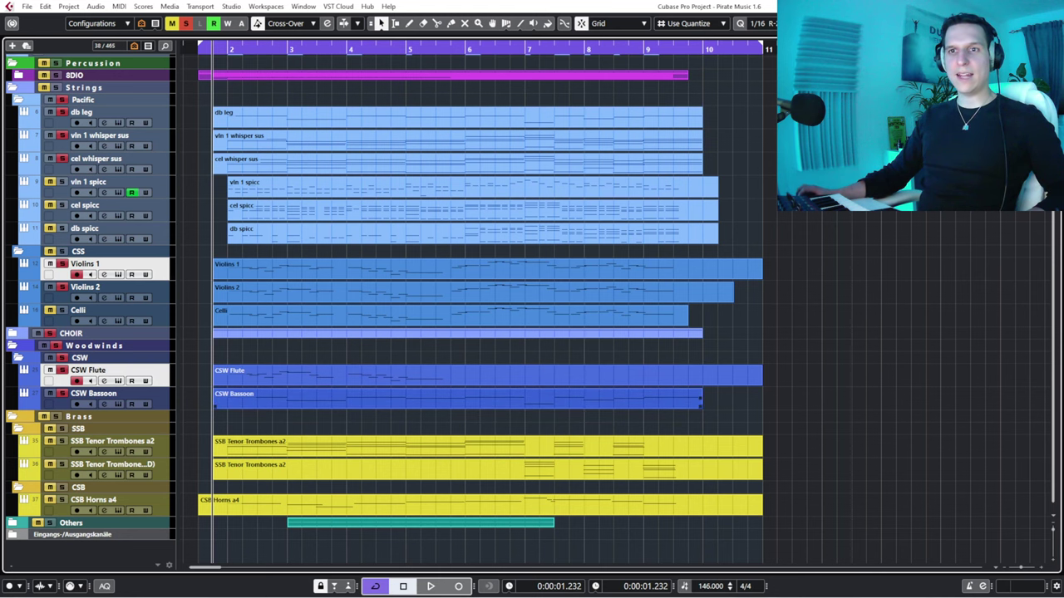
double_click(457, 400)
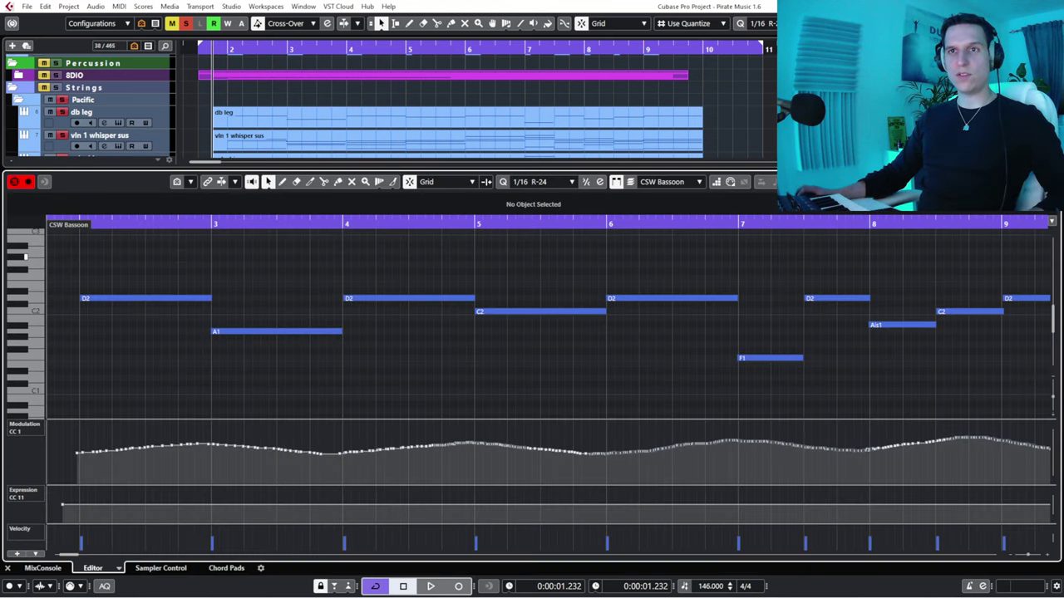
drag(95, 224, 82, 186)
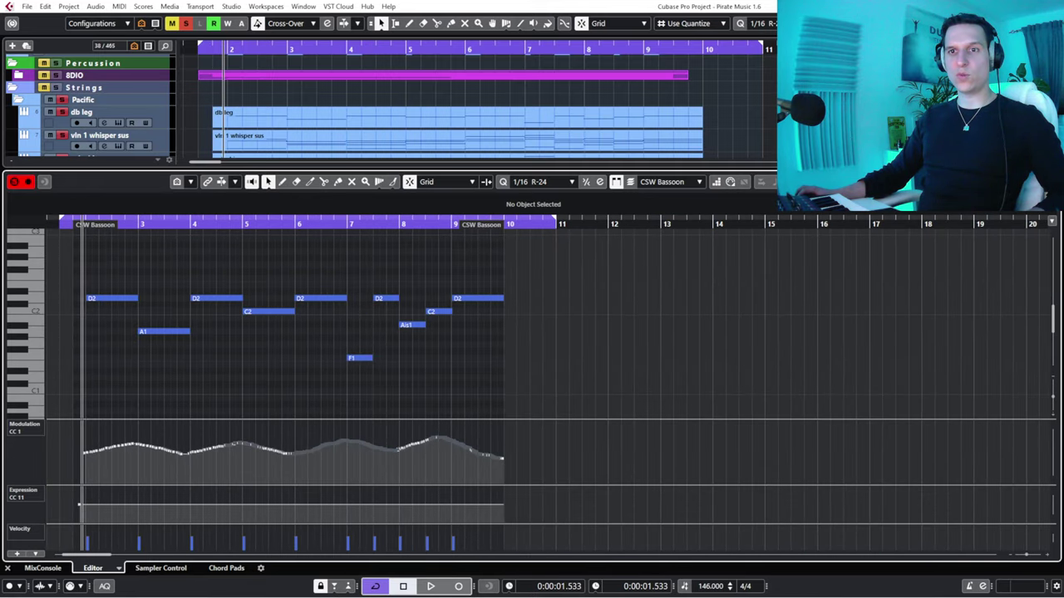
click(82, 223)
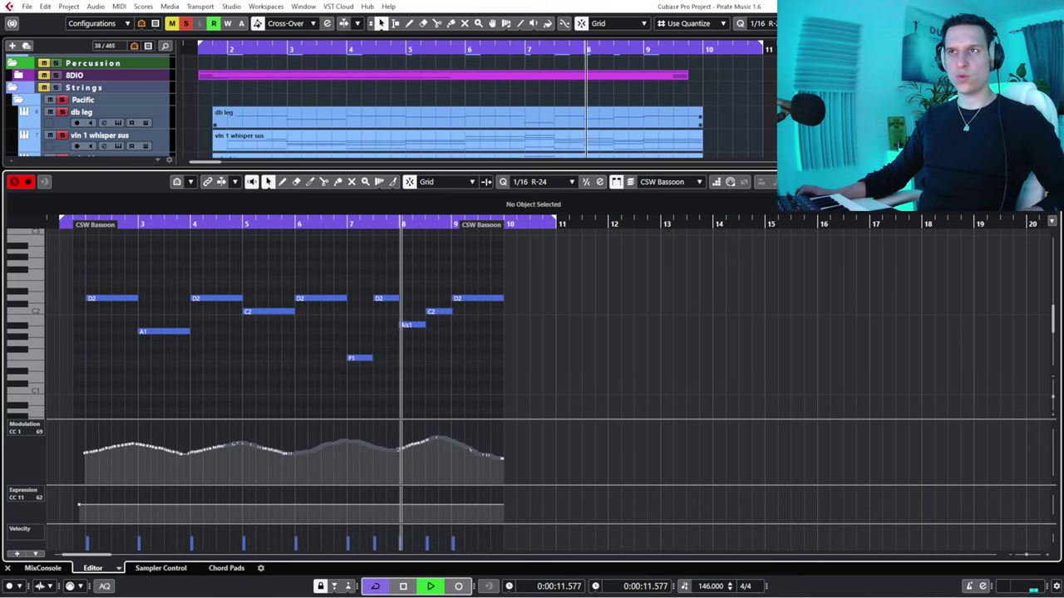
key(space)
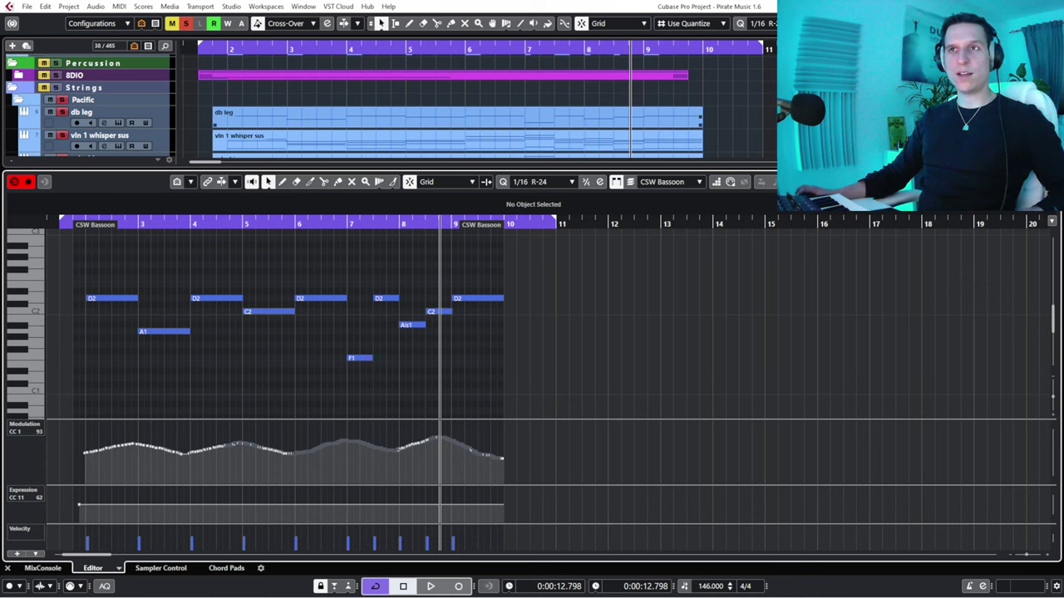
Select the db leg event, play from just before bar 2 almost to bar 10 to compare it with the bassoon, and close the editor.
click(458, 118)
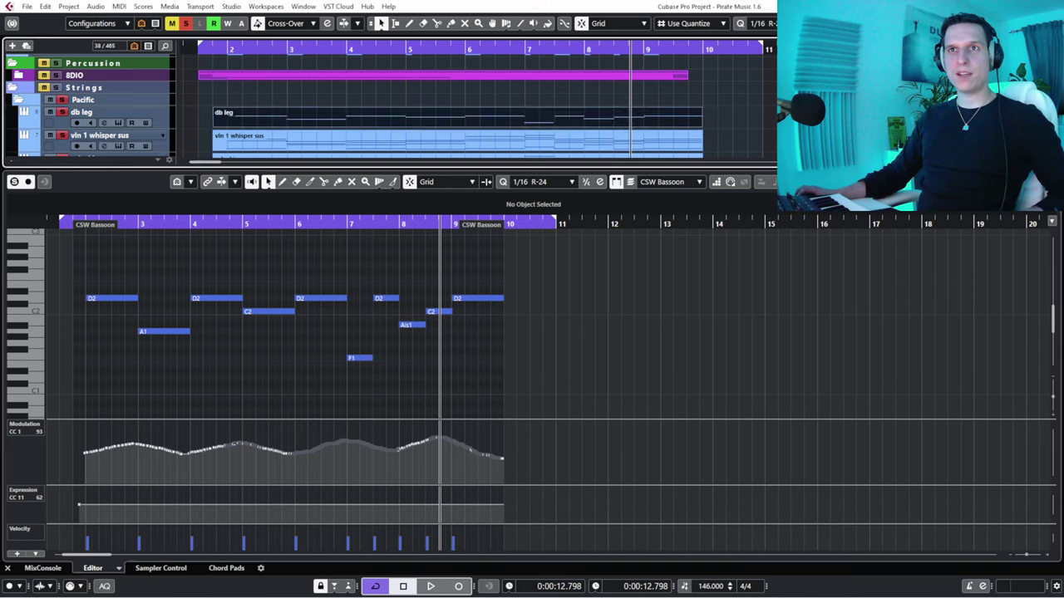
drag(131, 224, 83, 223)
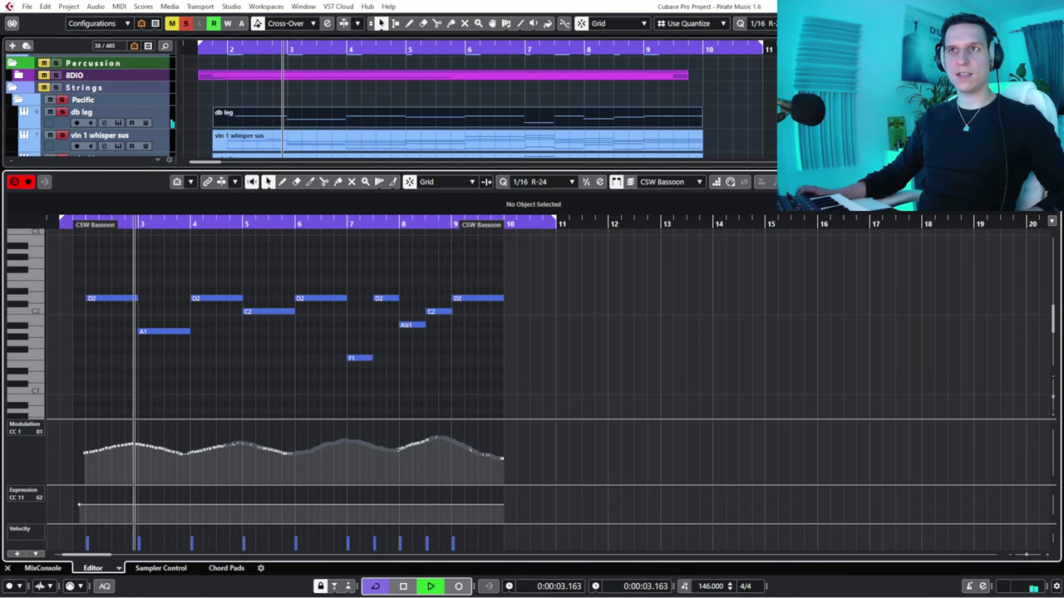
scroll(92, 104, down, 5)
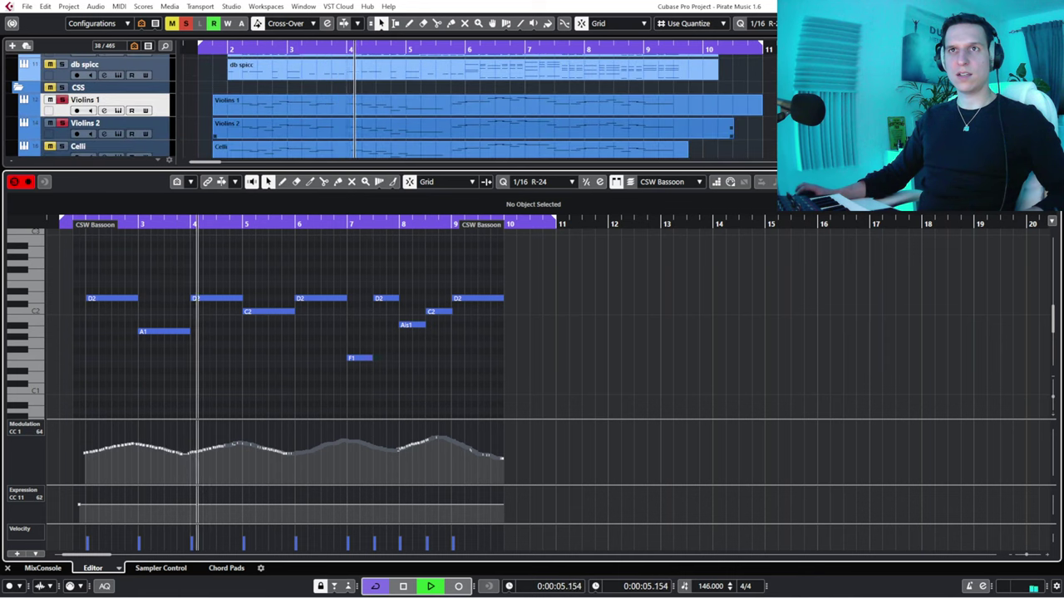
scroll(91, 104, down, 4)
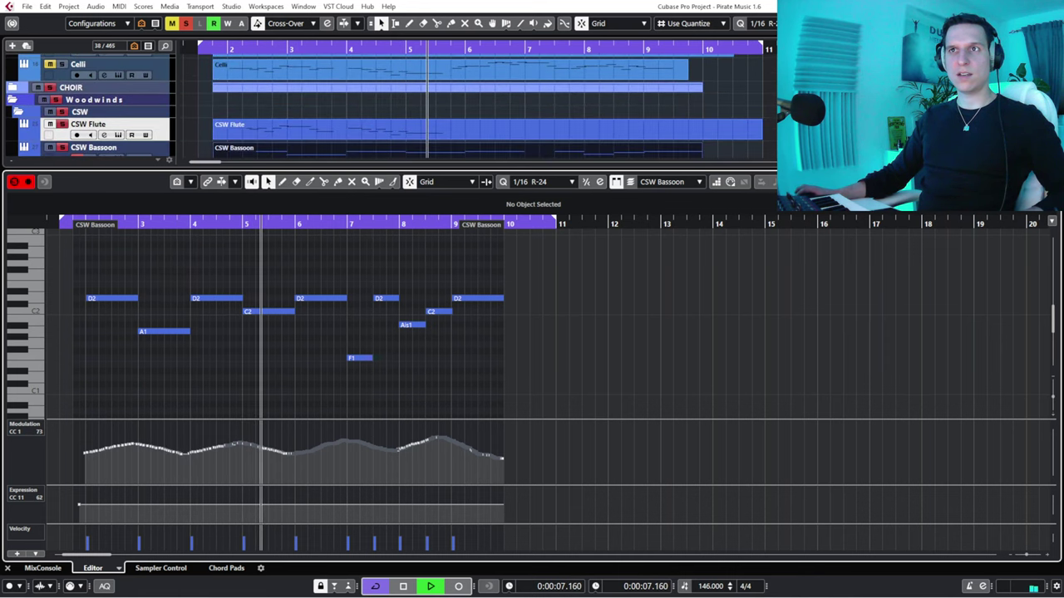
scroll(92, 104, down, 2)
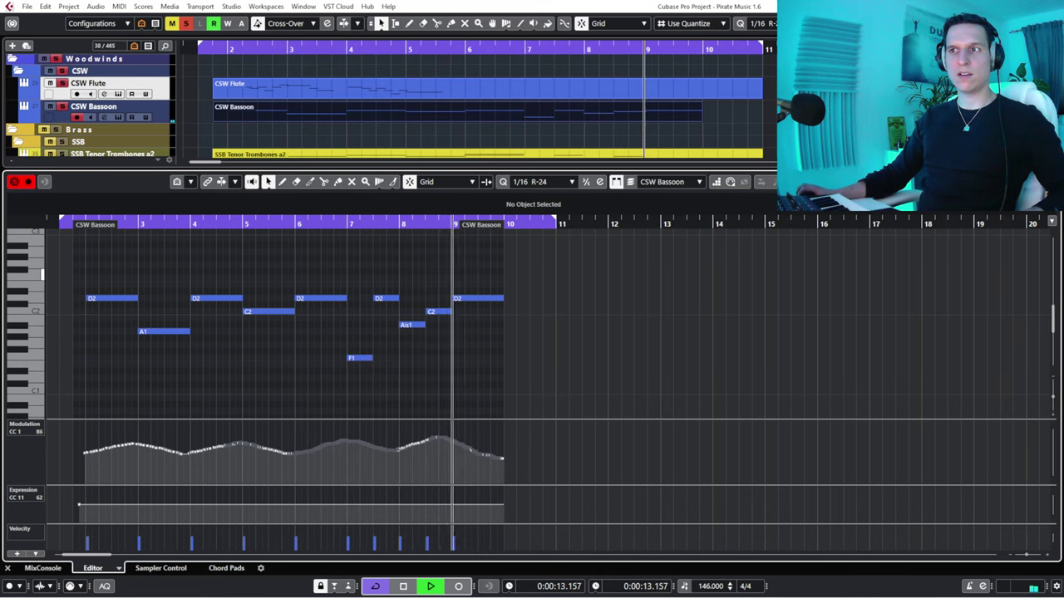
key(space)
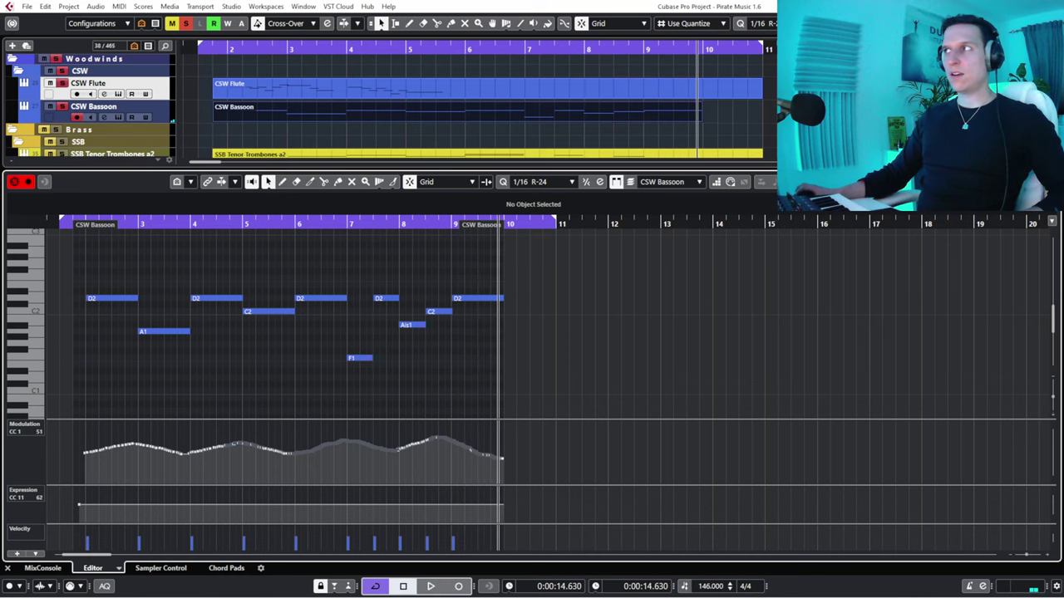
key(Return)
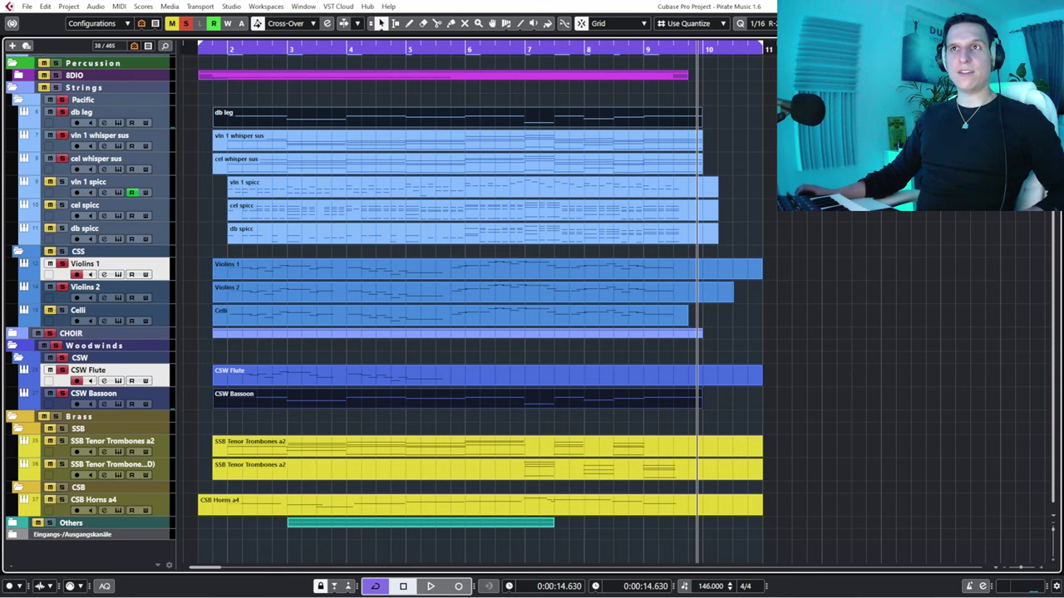
Open the db leg part in the Key Editor, play it from just before bar 2 past bar 3, close the editor and deselect all events.
click(216, 50)
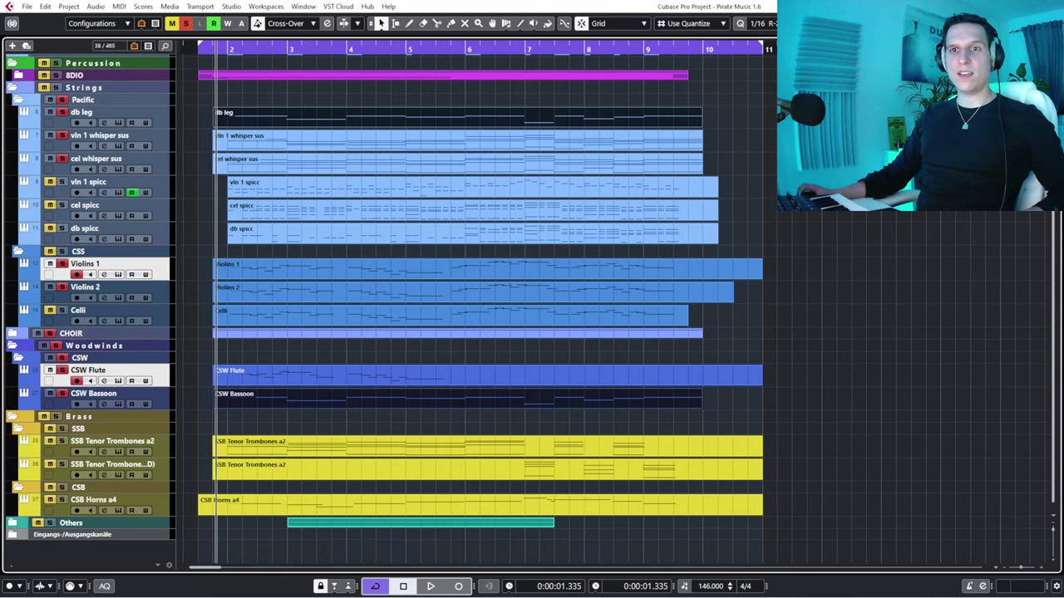
double_click(458, 117)
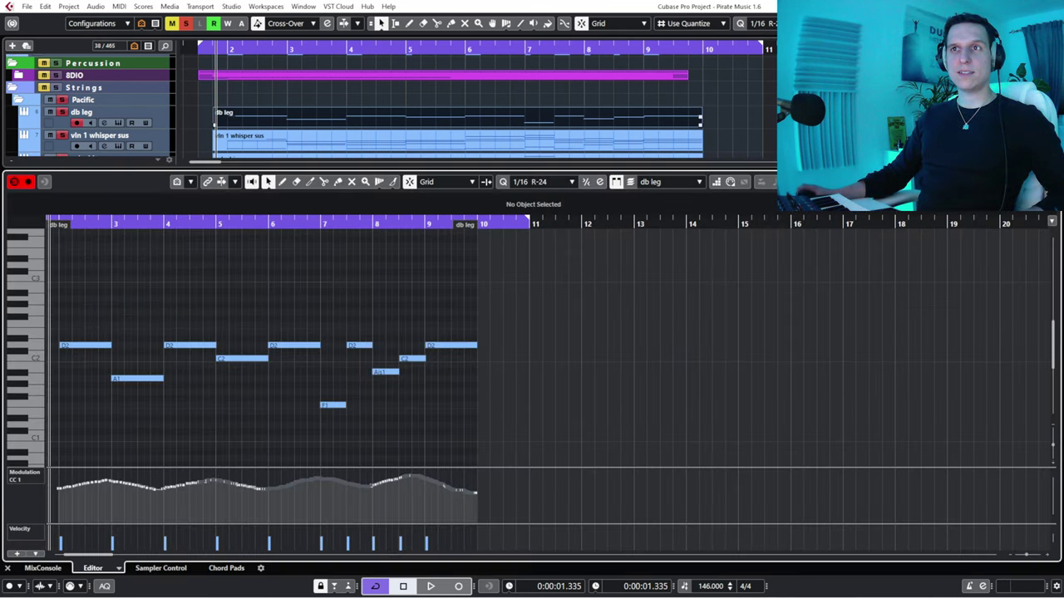
key(space)
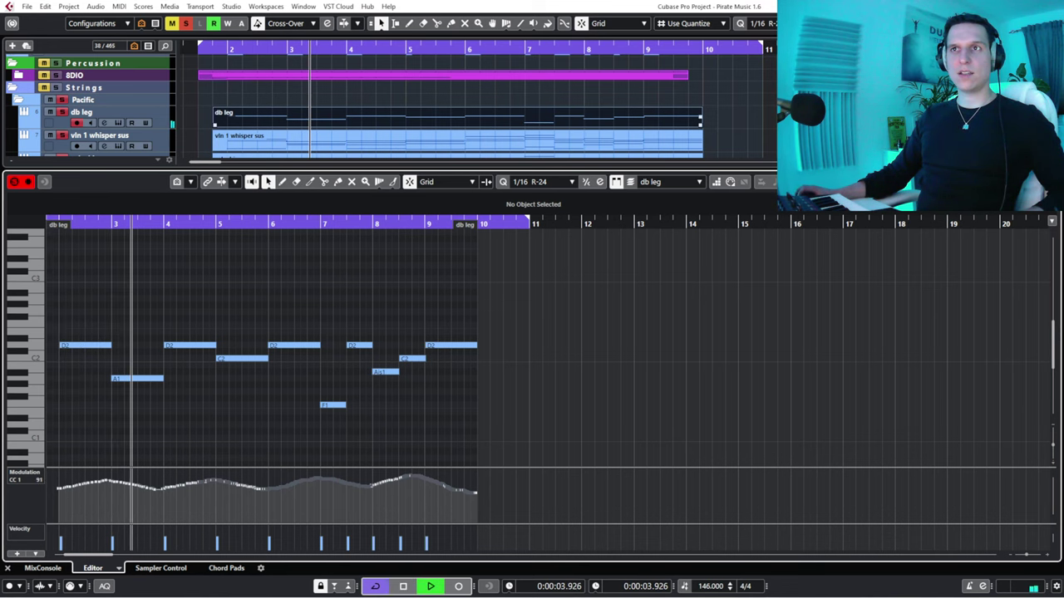
key(space)
scroll(386, 107, down, 6)
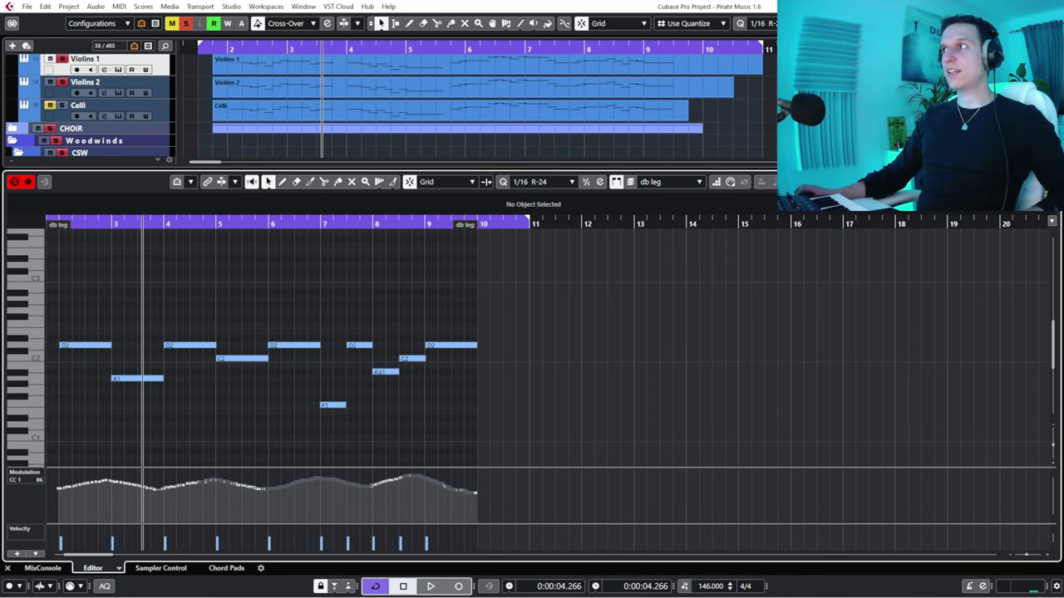
key(Return)
key(ctrl+shift+a)
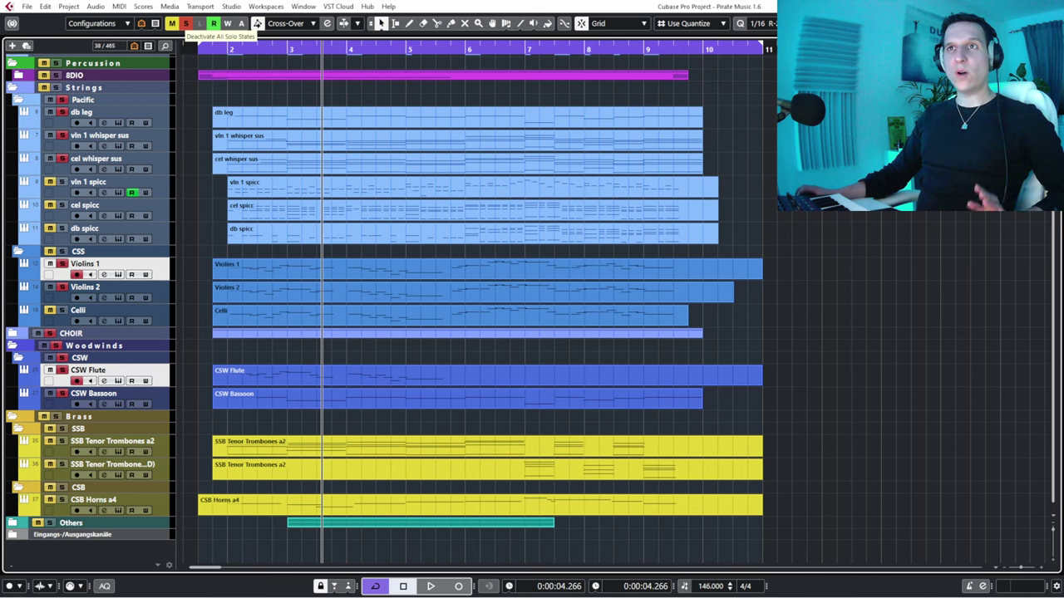
Deactivate all solo states and move the playhead to the start of the cycle range before bar 2.
click(186, 23)
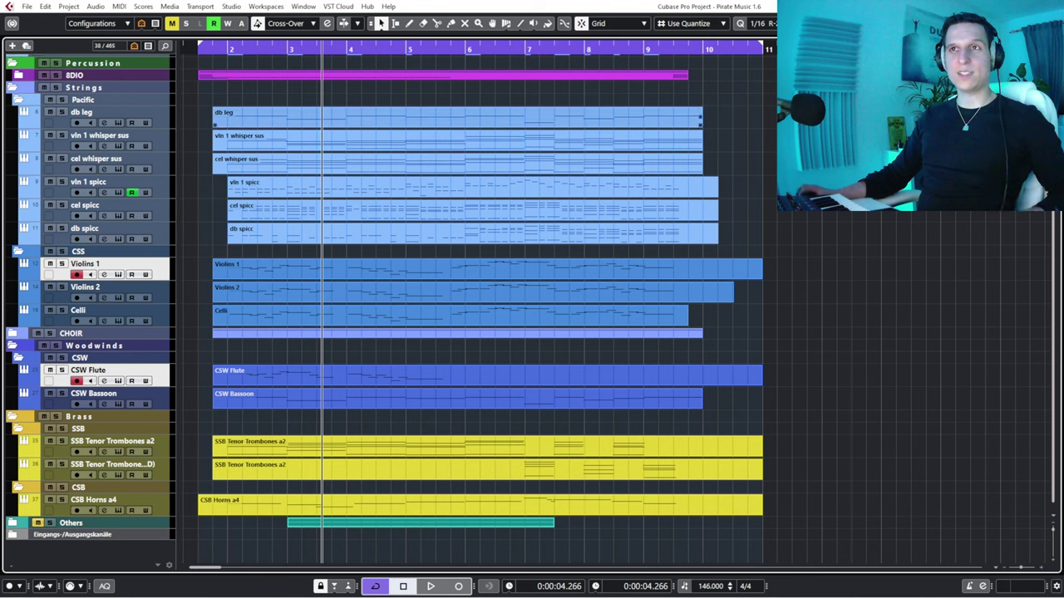
click(199, 50)
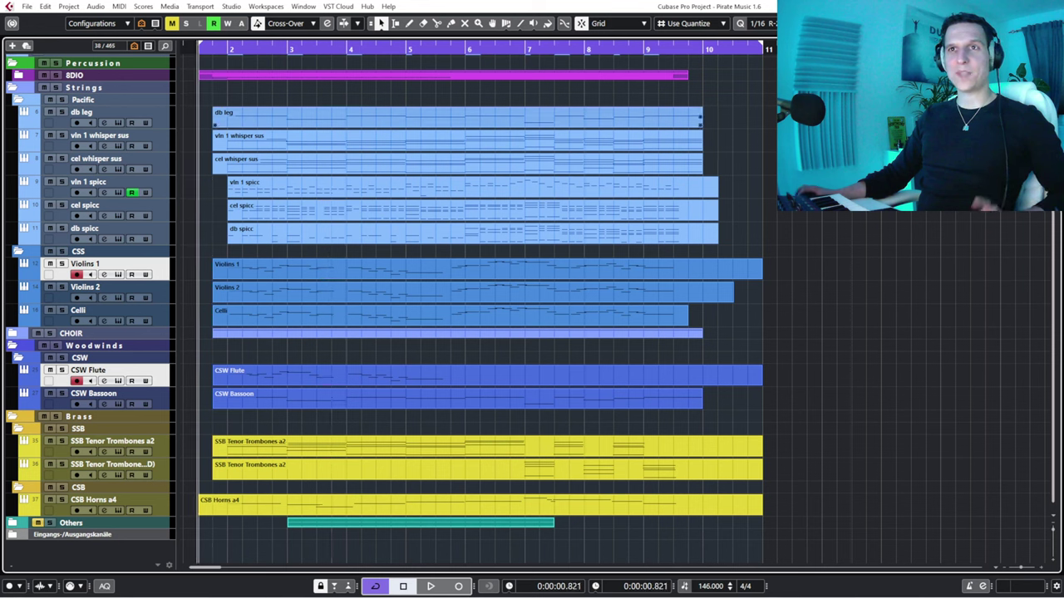
Play the full arrangement from the cycle start before bar 2 past bar 10, and expand the 8DIO percussion folder.
key(space)
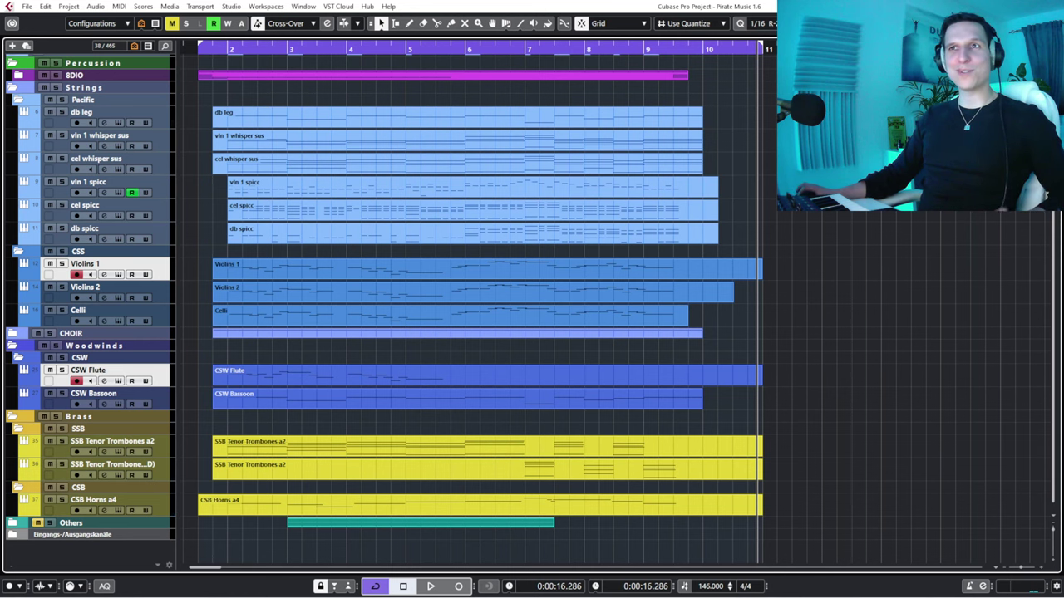
scroll(186, 60, up, 1)
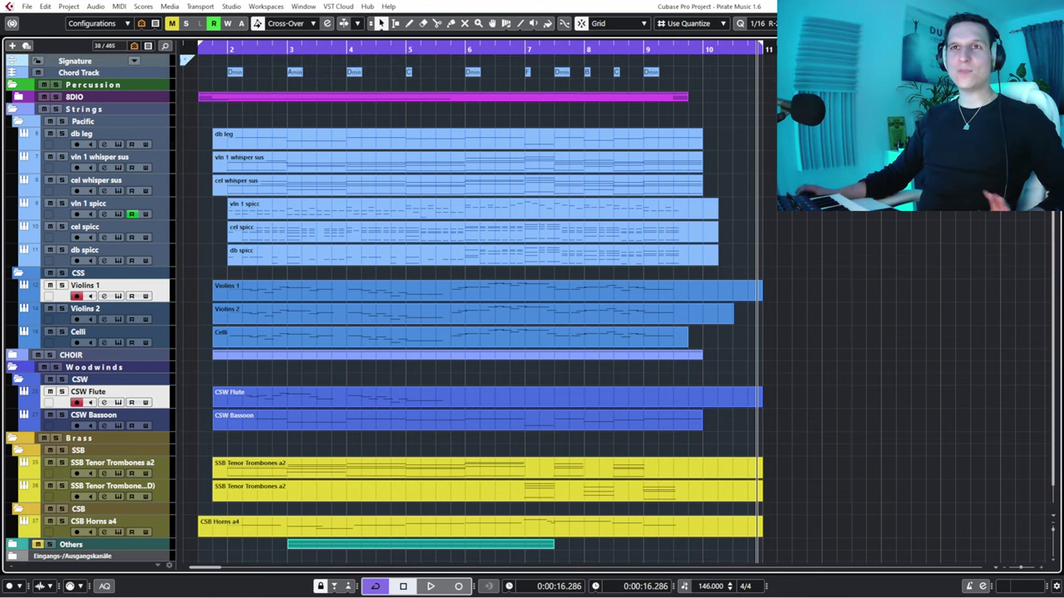
click(18, 97)
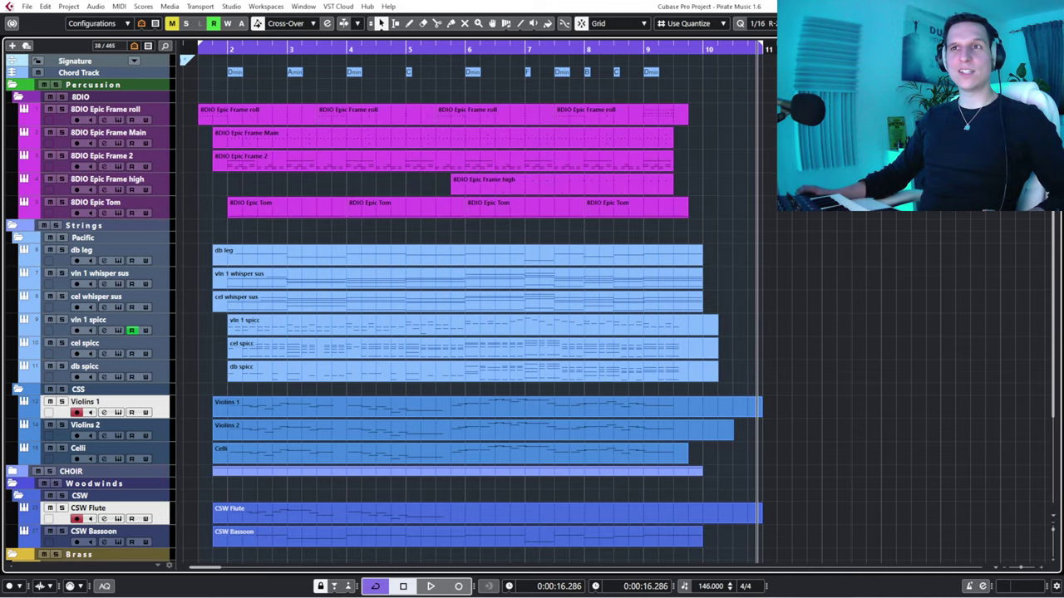
Expand the Others folder with the concertina and concertina bass tracks and unmute it.
scroll(186, 60, down, 5)
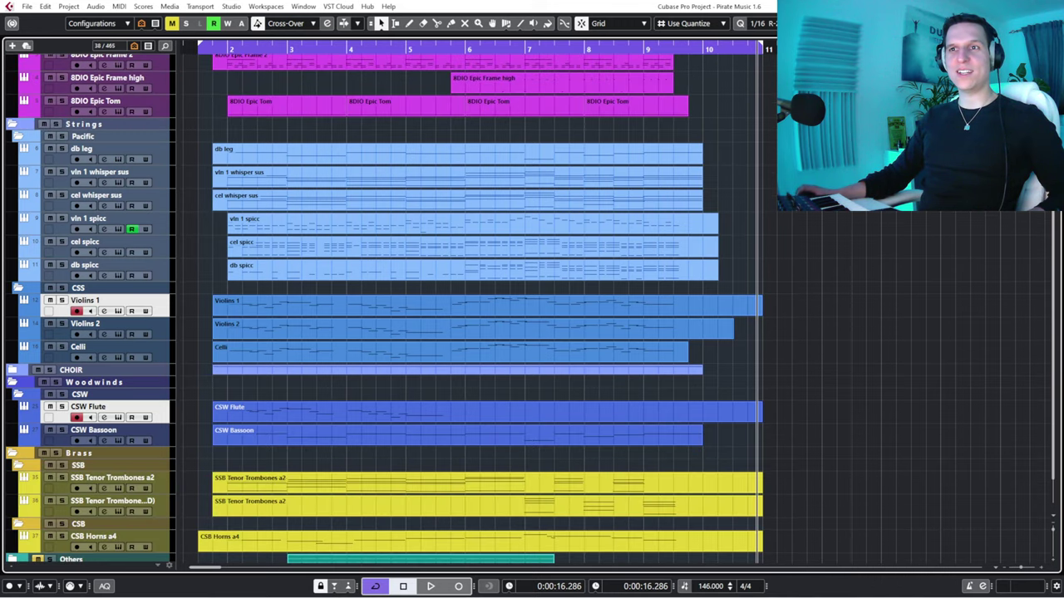
scroll(186, 60, down, 2)
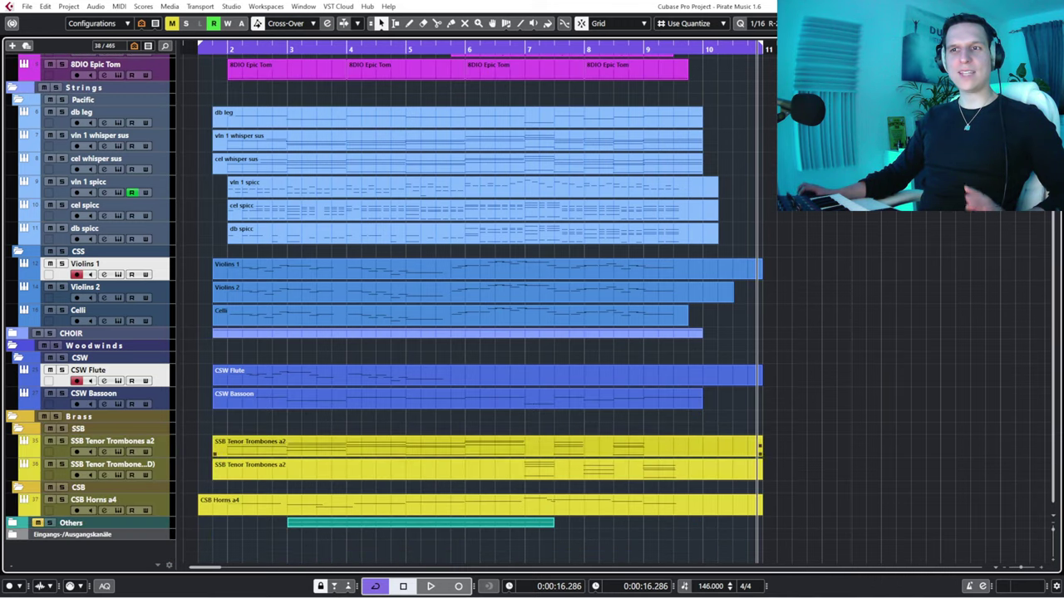
click(12, 523)
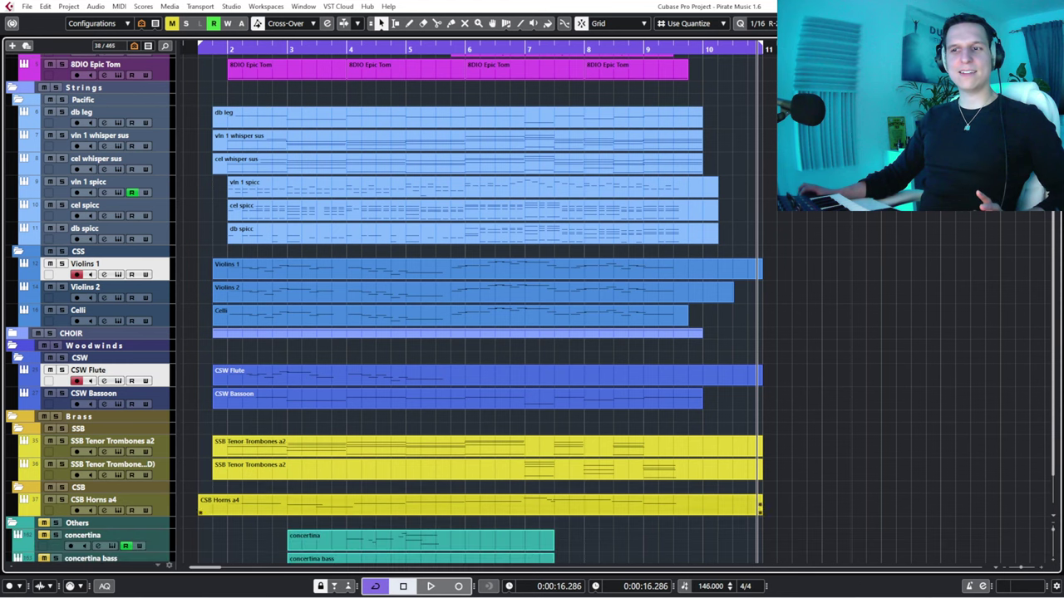
scroll(465, 316, down, 2)
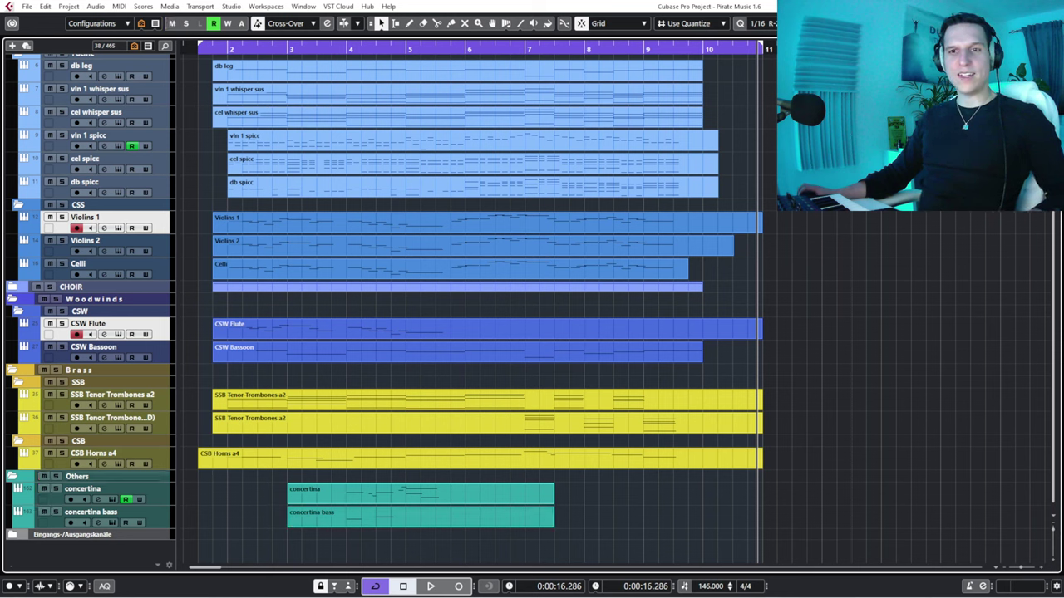
Inspect the Celtic Era Concertina II instrument on the concertina track, close it and solo the track.
click(113, 490)
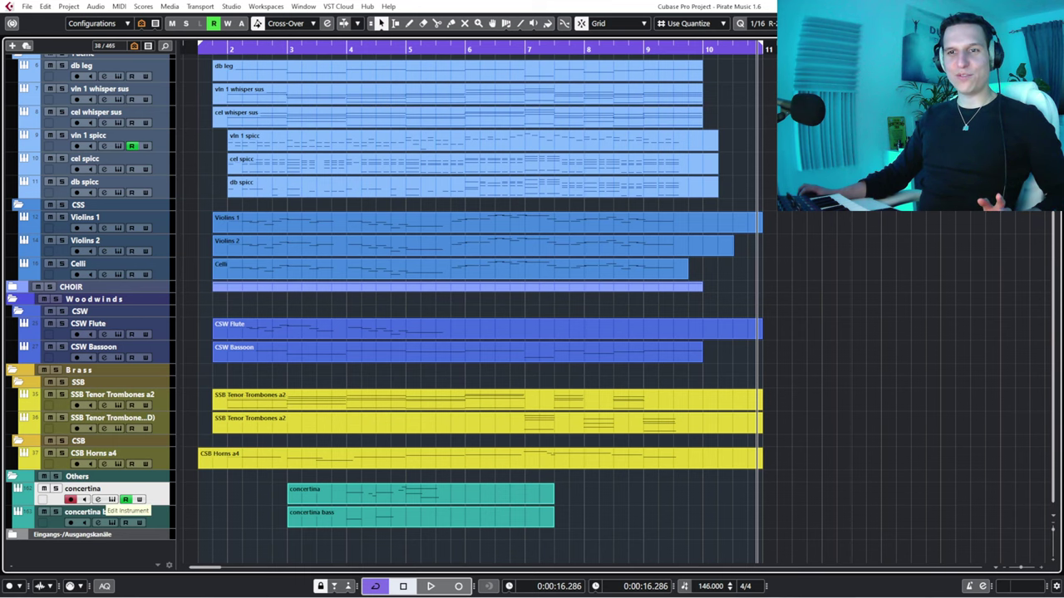
key(alt+shift+e)
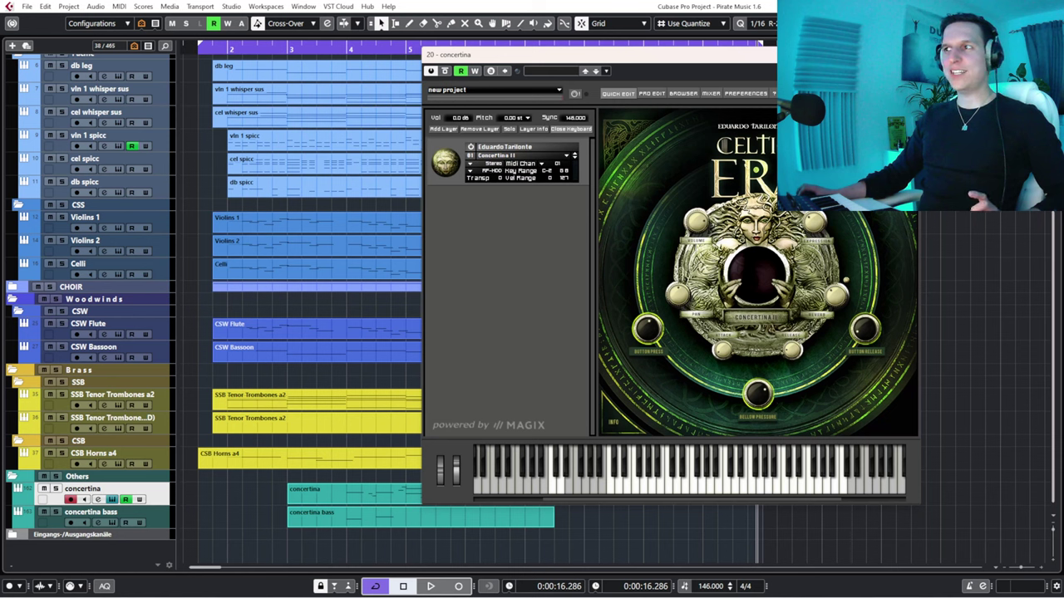
click(113, 500)
key(s)
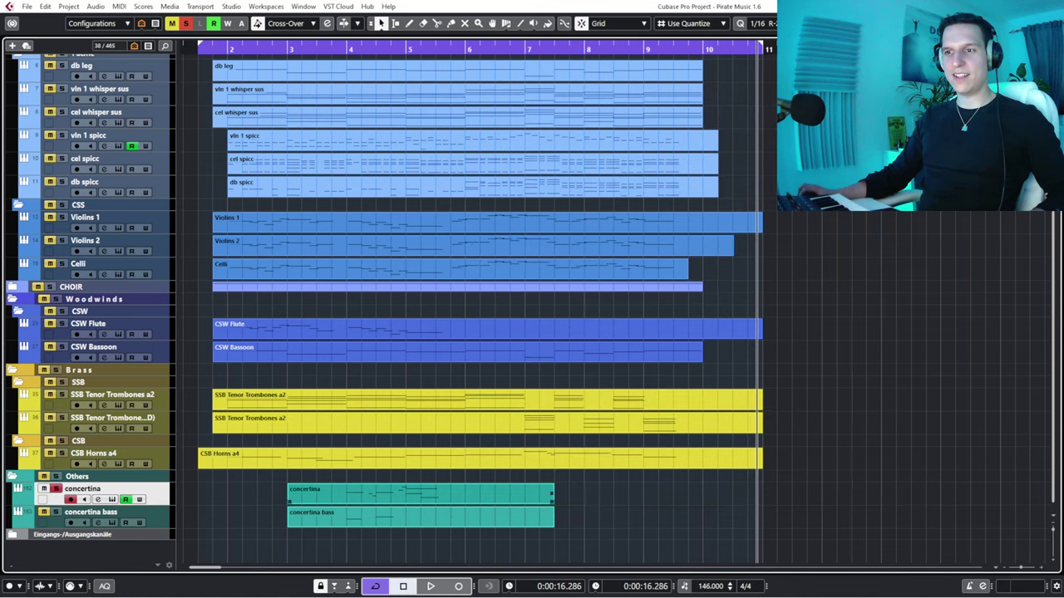
Open the concertina part in the Key Editor and play it soloed from just before bar 4 almost to bar 6.
double_click(465, 495)
drag(93, 225, 99, 291)
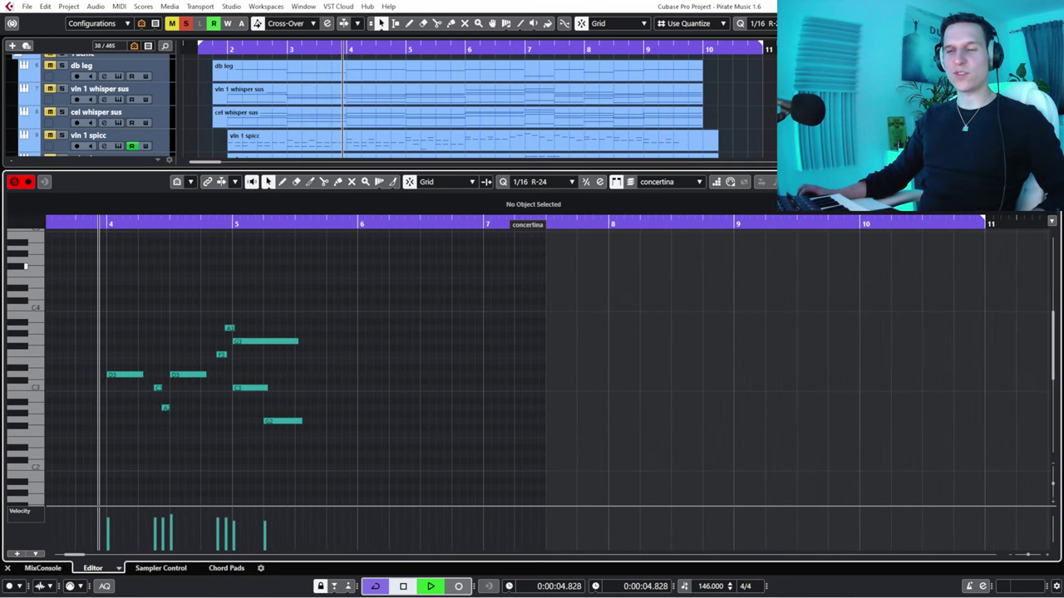
key(space)
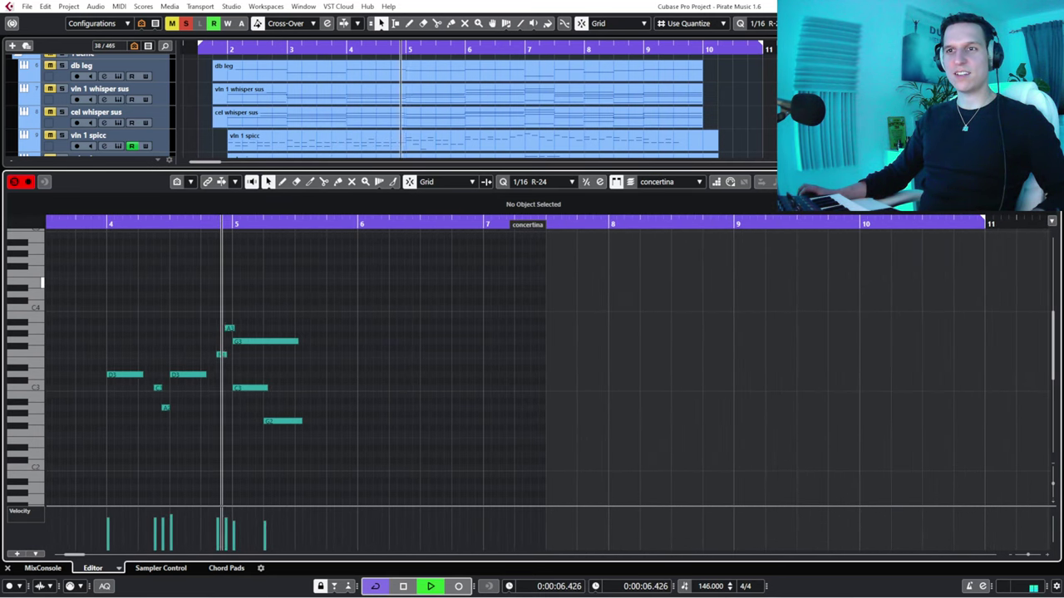
key(space)
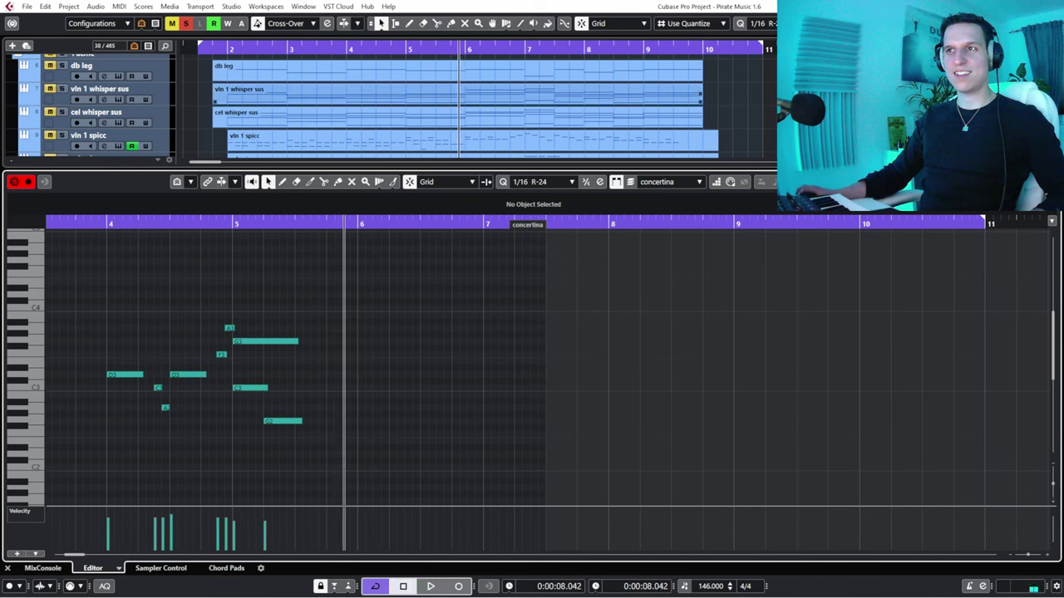
Solo the concertina bass too, show its part alongside the concertina in the editor, and play both from before bar 4 almost to bar 6.
scroll(399, 106, down, 10)
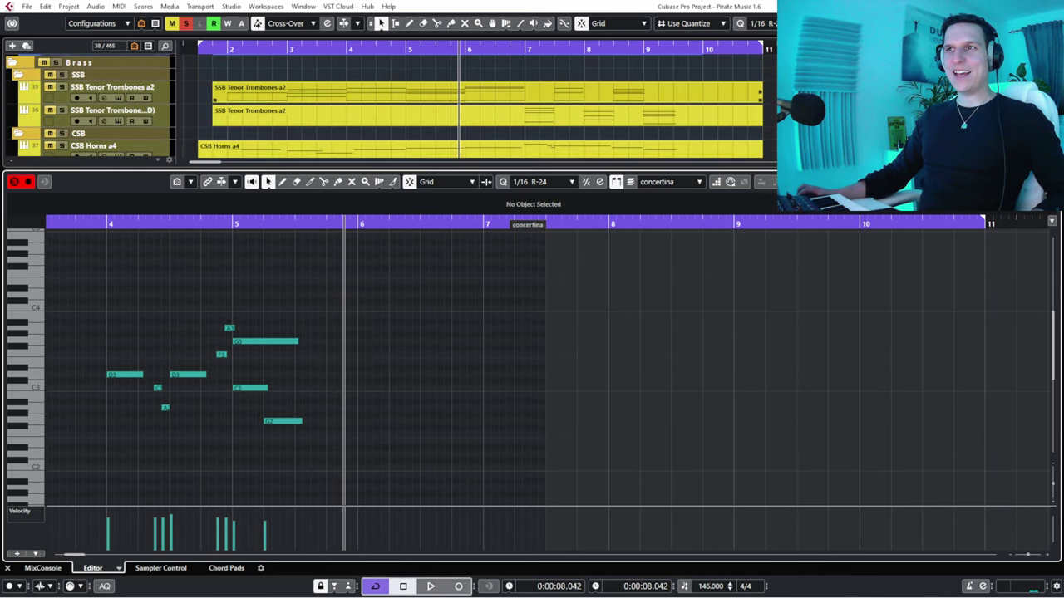
scroll(481, 106, down, 5)
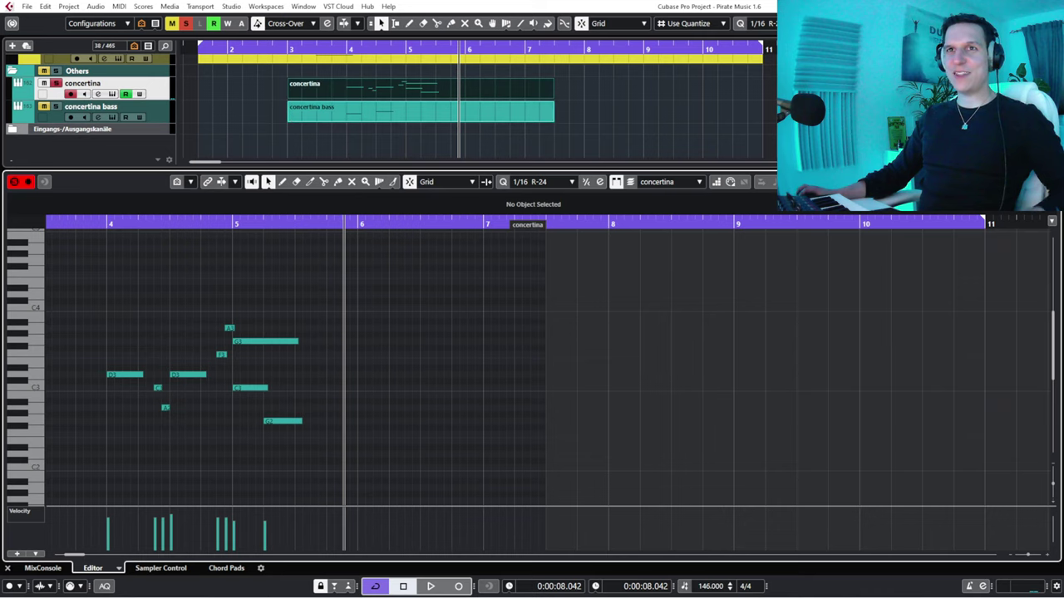
click(56, 107)
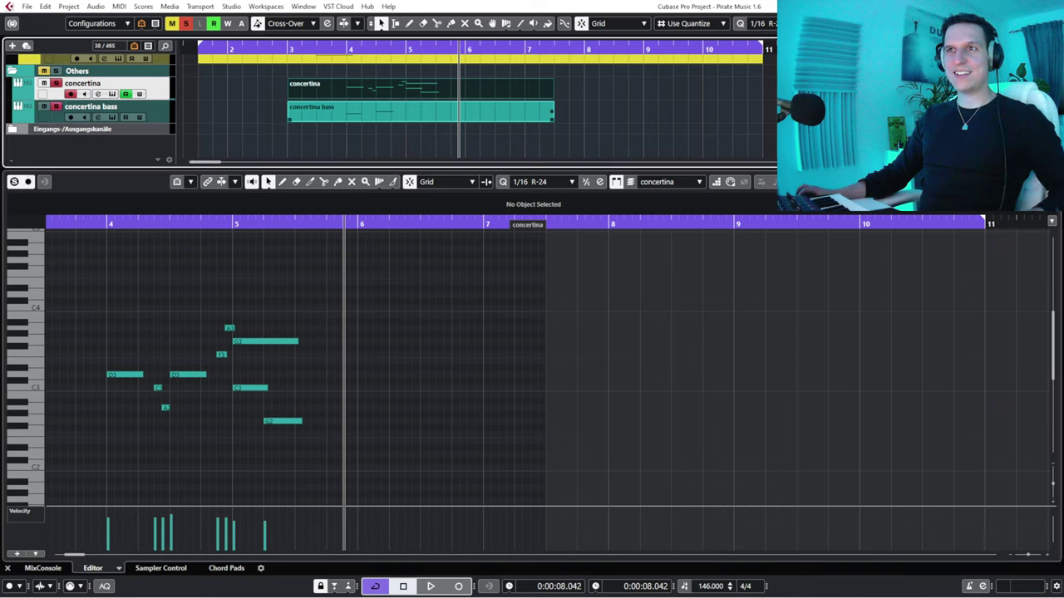
shift+click(420, 112)
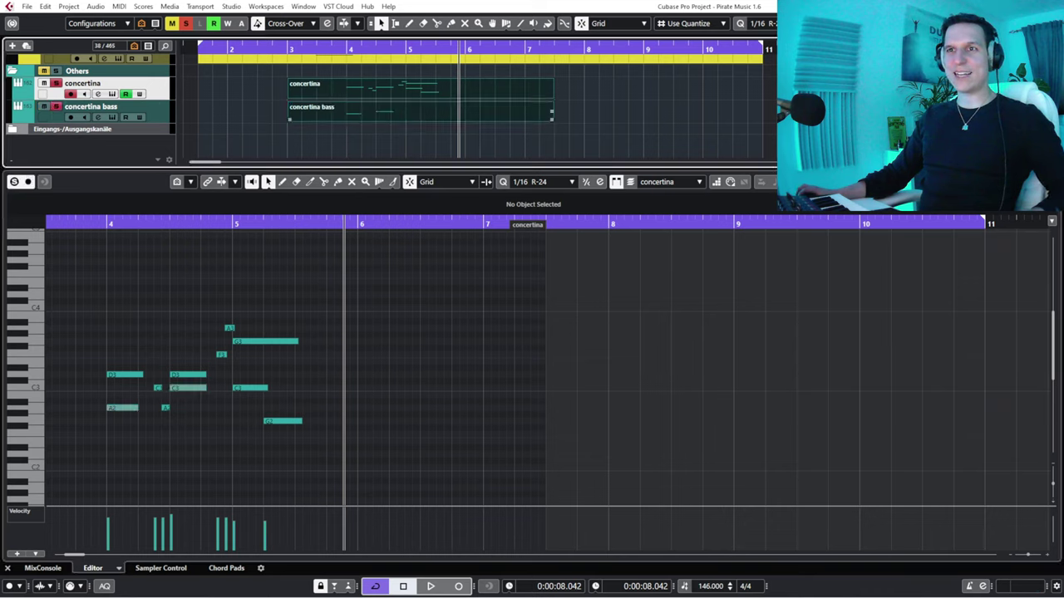
click(331, 50)
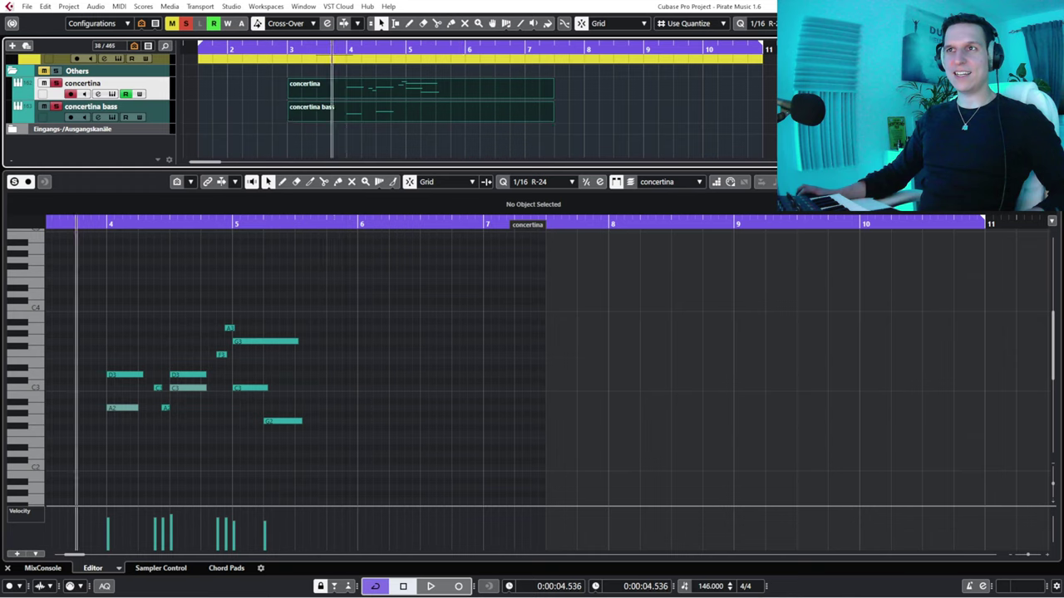
key(space)
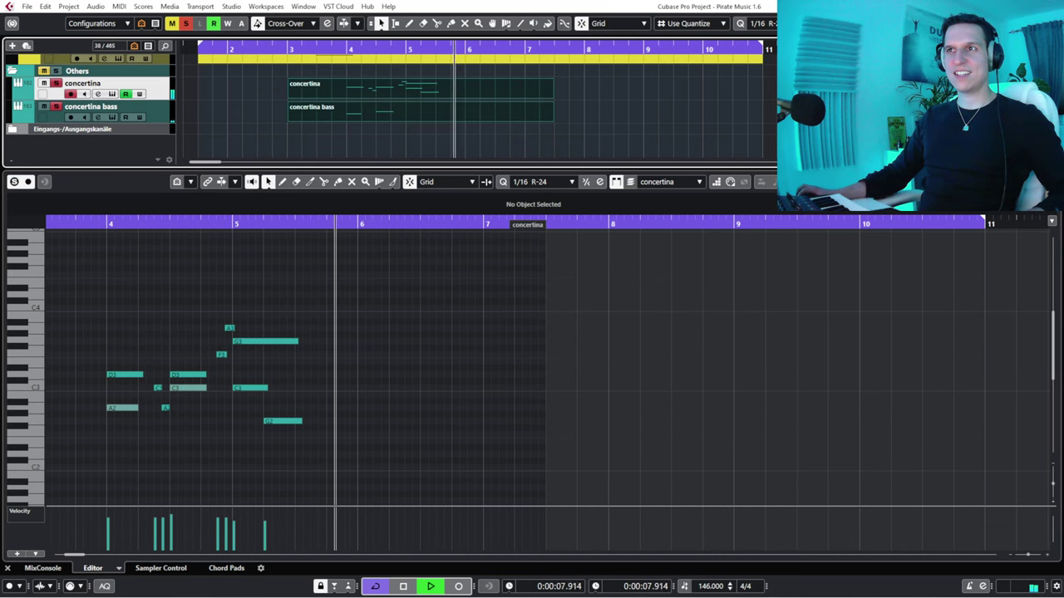
key(space)
Show only the concertina bass part in the editor and inspect the track's Concertina II instrument, closing its window when done.
click(111, 116)
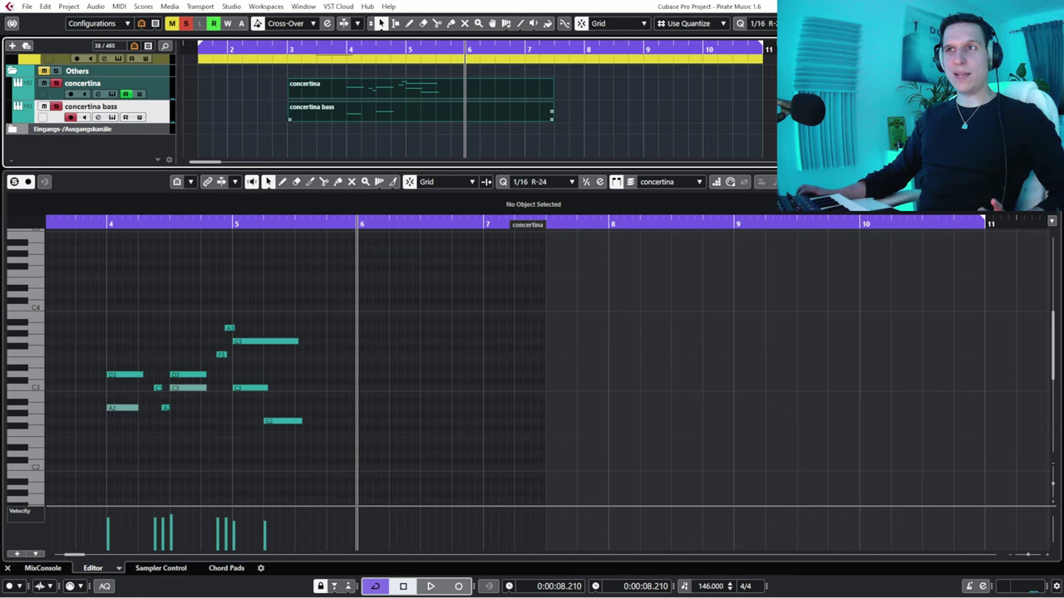
click(420, 113)
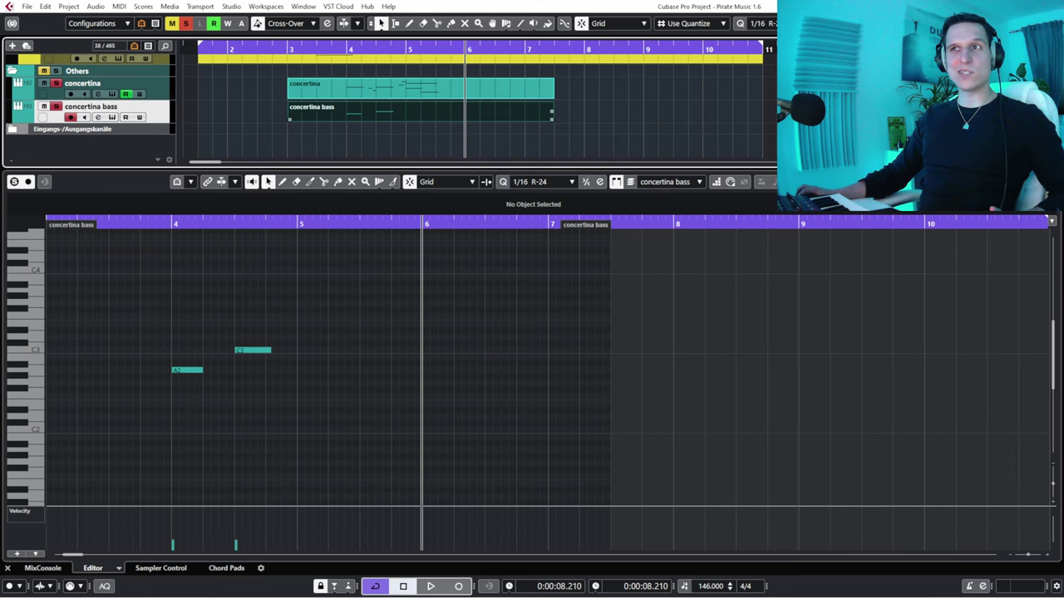
click(112, 117)
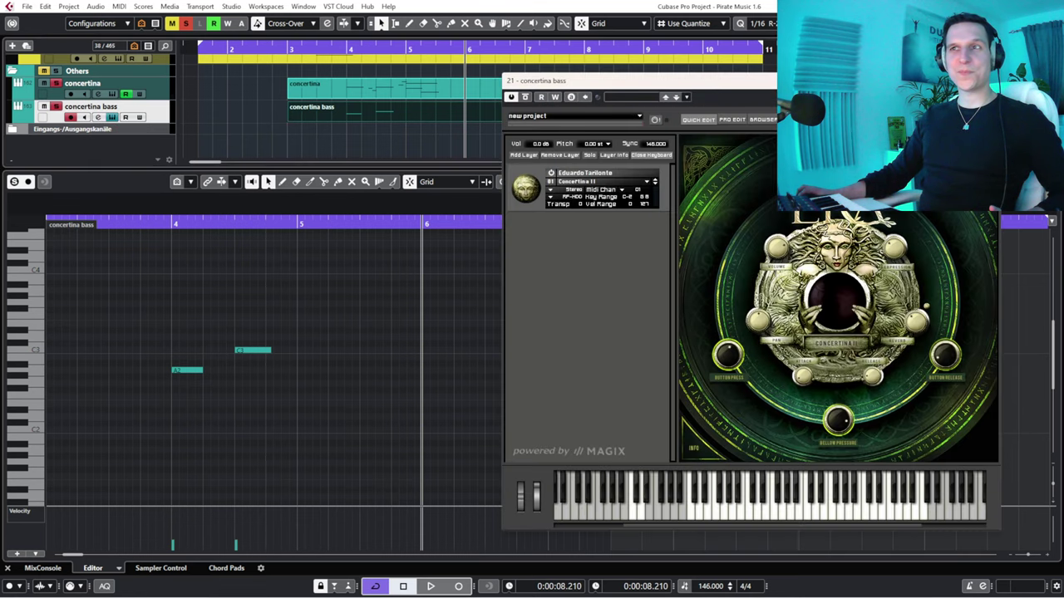
drag(748, 81, 320, 92)
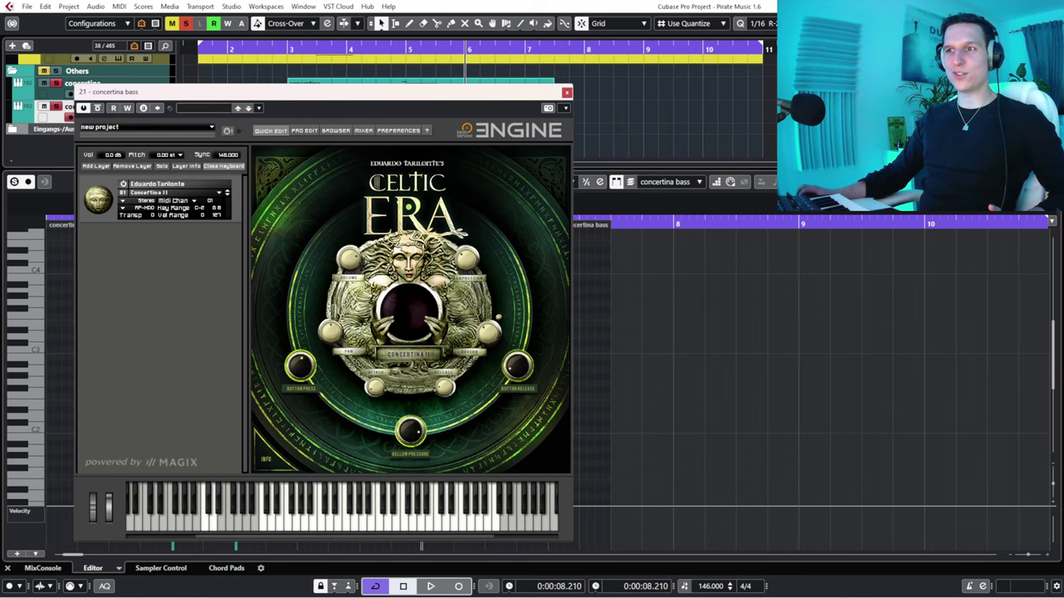
click(567, 92)
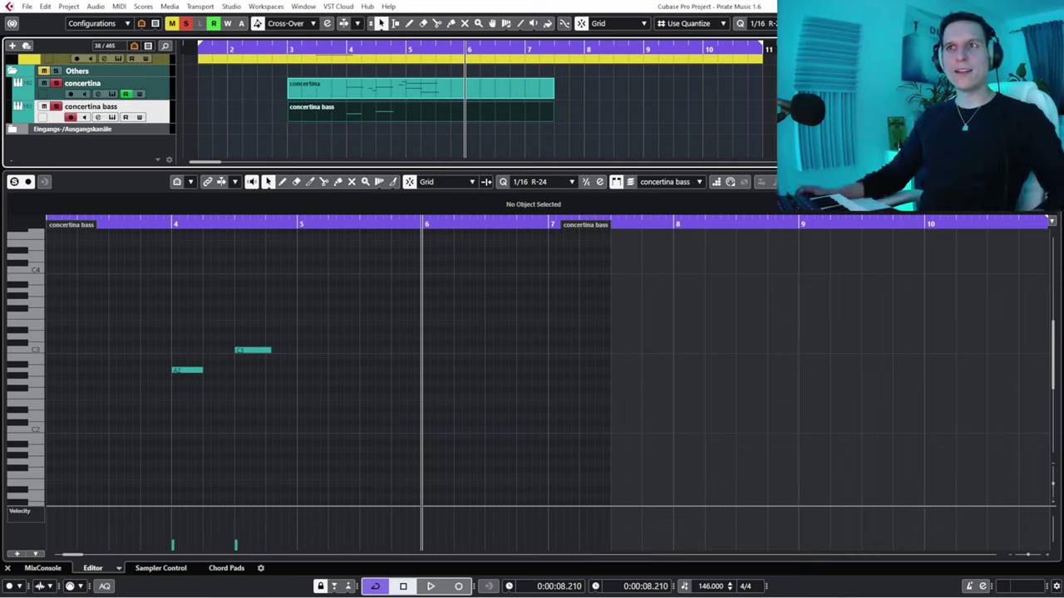
click(112, 117)
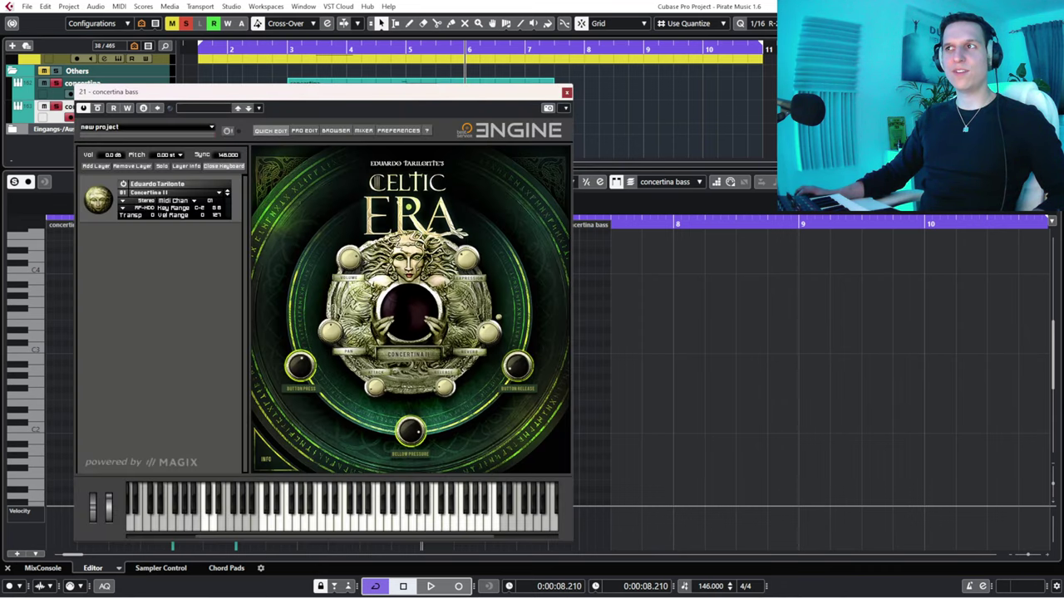
click(567, 92)
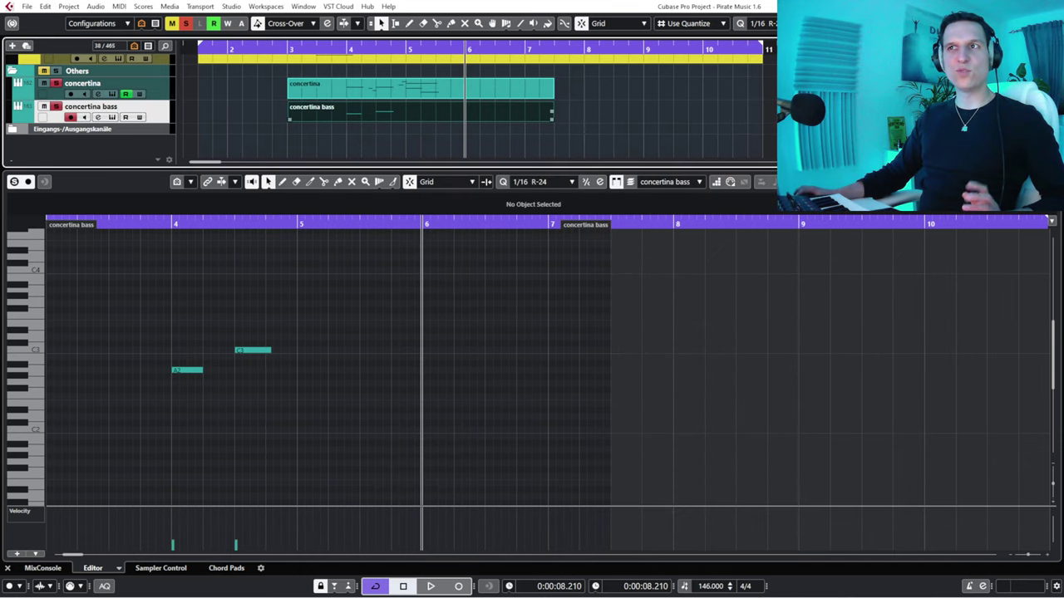
Add the concertina part to the editor to compare it with the concertina bass, close the editor and deselect all events.
shift+click(420, 89)
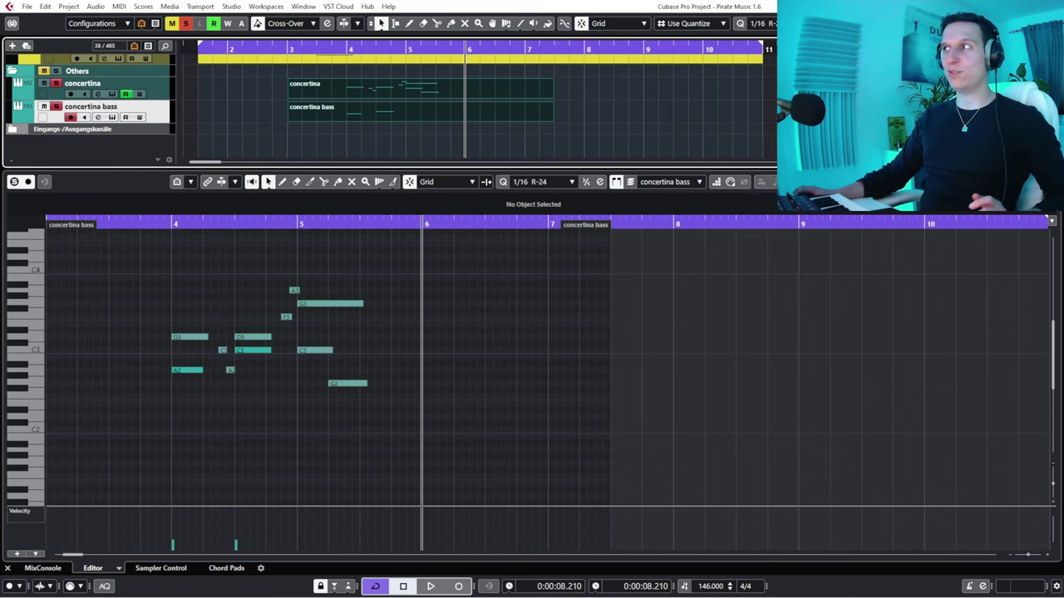
key(Return)
click(632, 499)
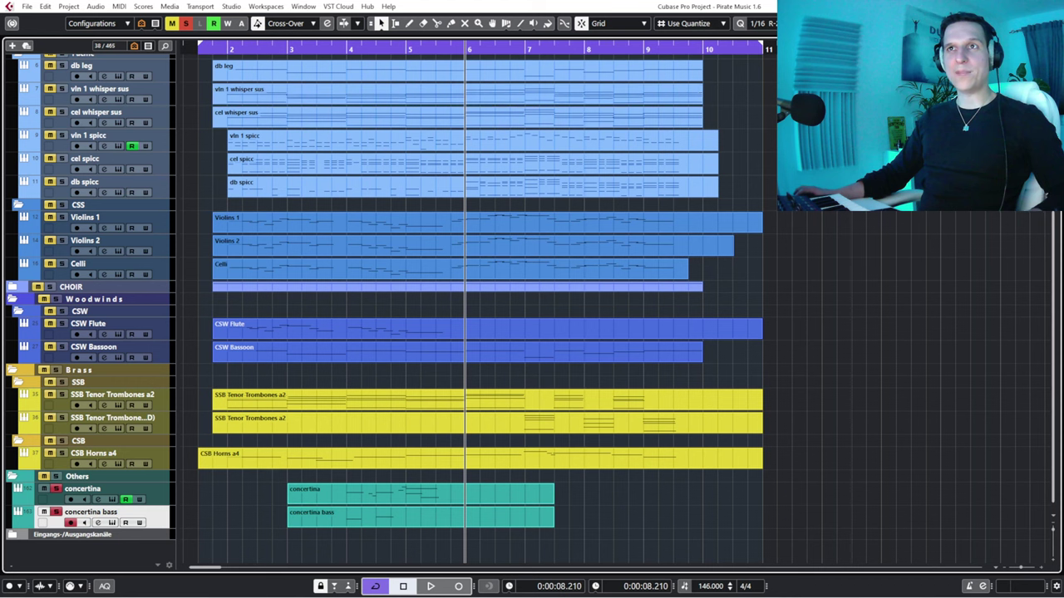
Deactivate all solo states and return the playhead to the start of the cycle range before bar 2.
click(190, 51)
click(186, 23)
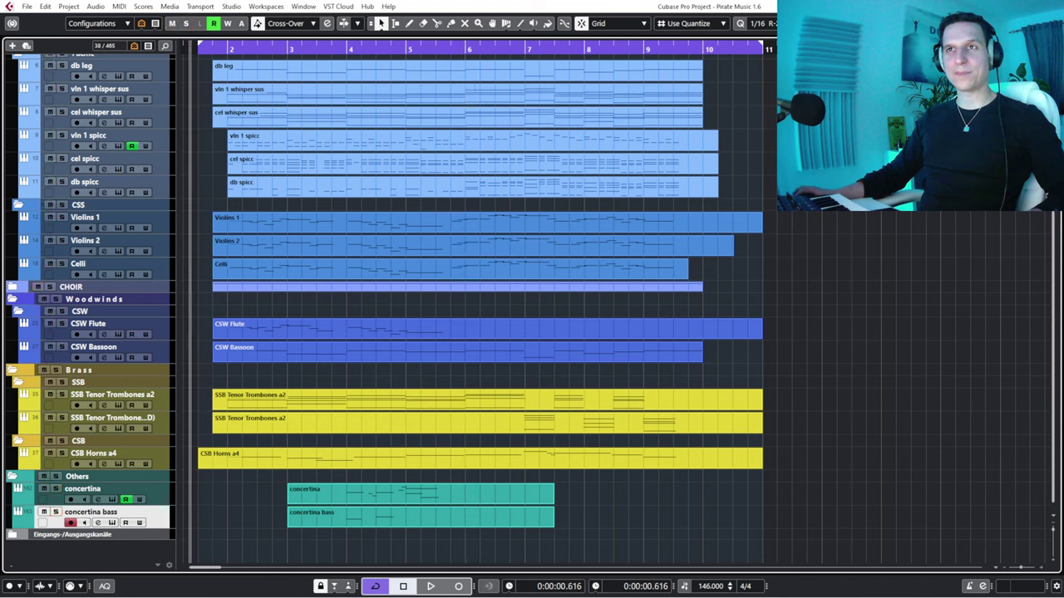
click(199, 51)
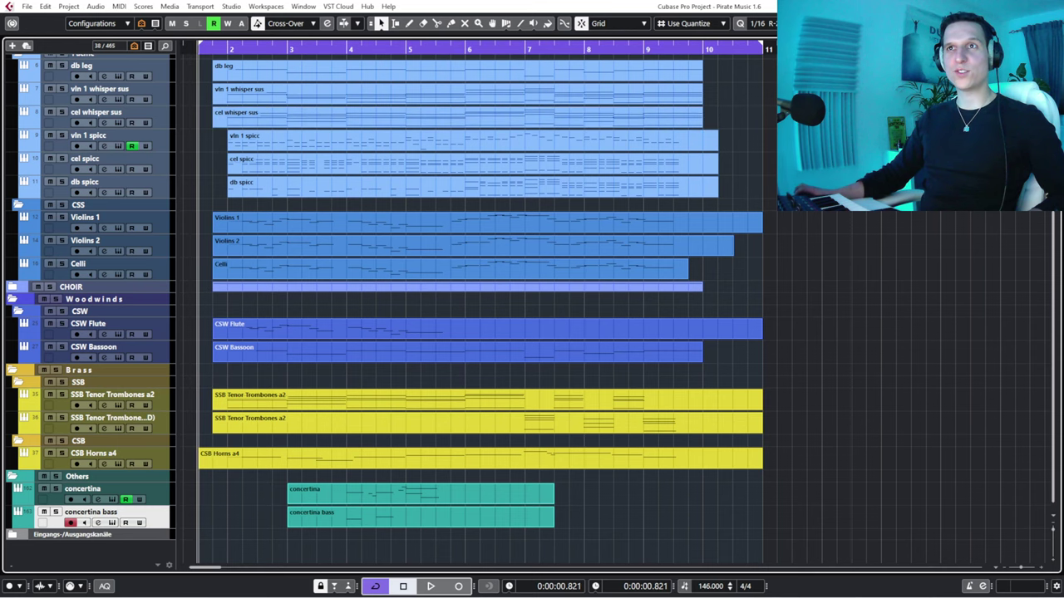
Play the full arrangement with the concertinas from before bar 2 past bar 10, and return to the top of the track list.
scroll(465, 307, up, 4)
scroll(466, 308, down, 4)
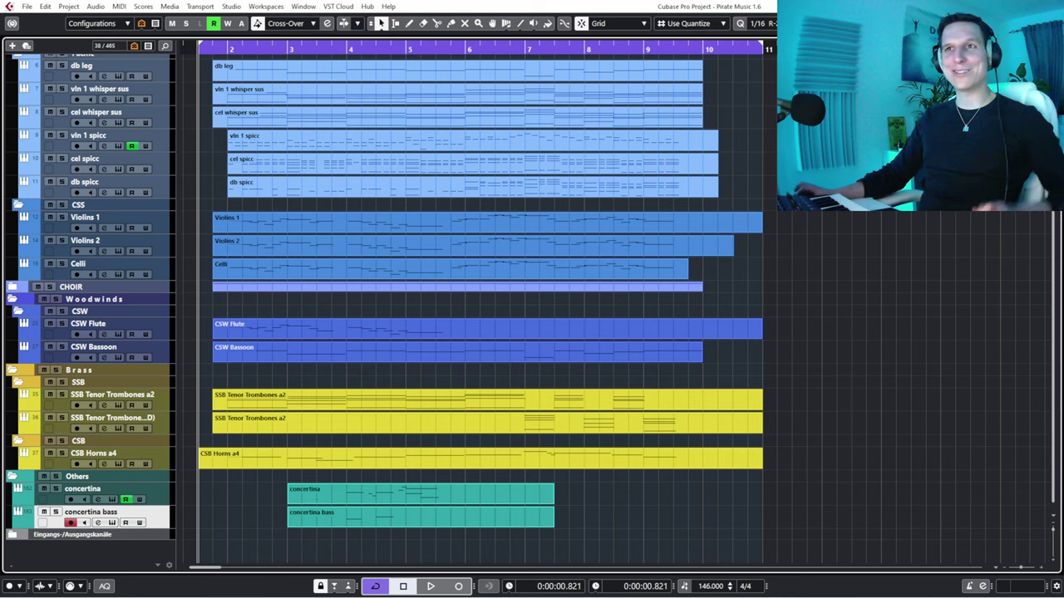
key(space)
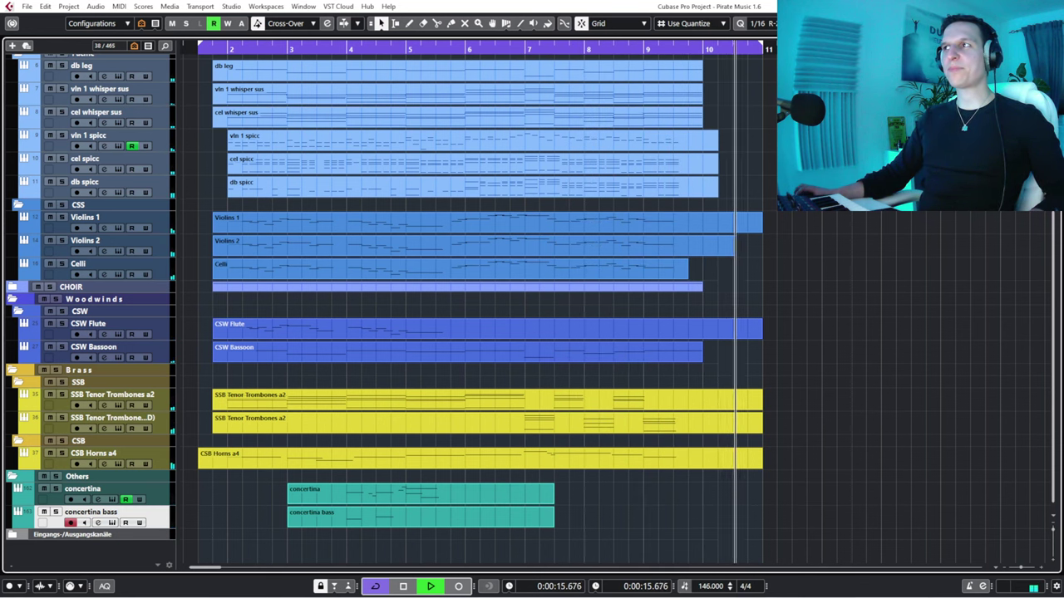
key(space)
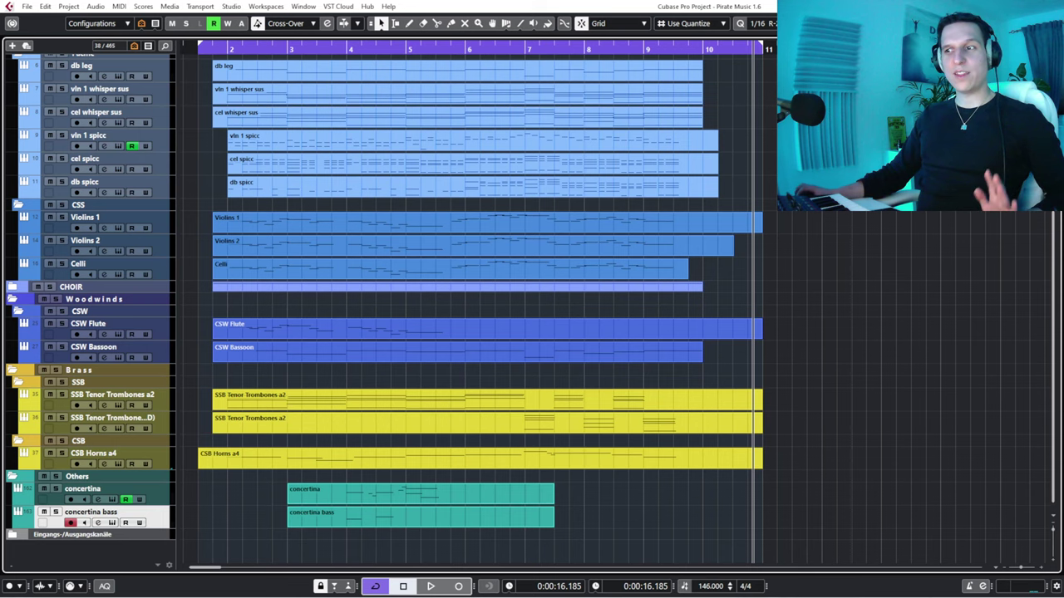
scroll(482, 300, up, 5)
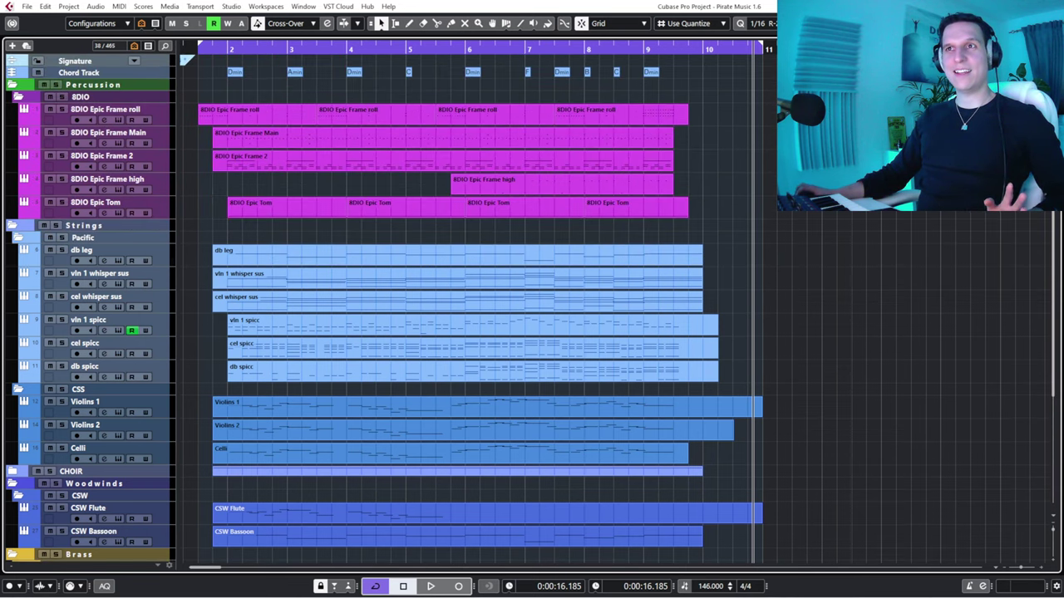
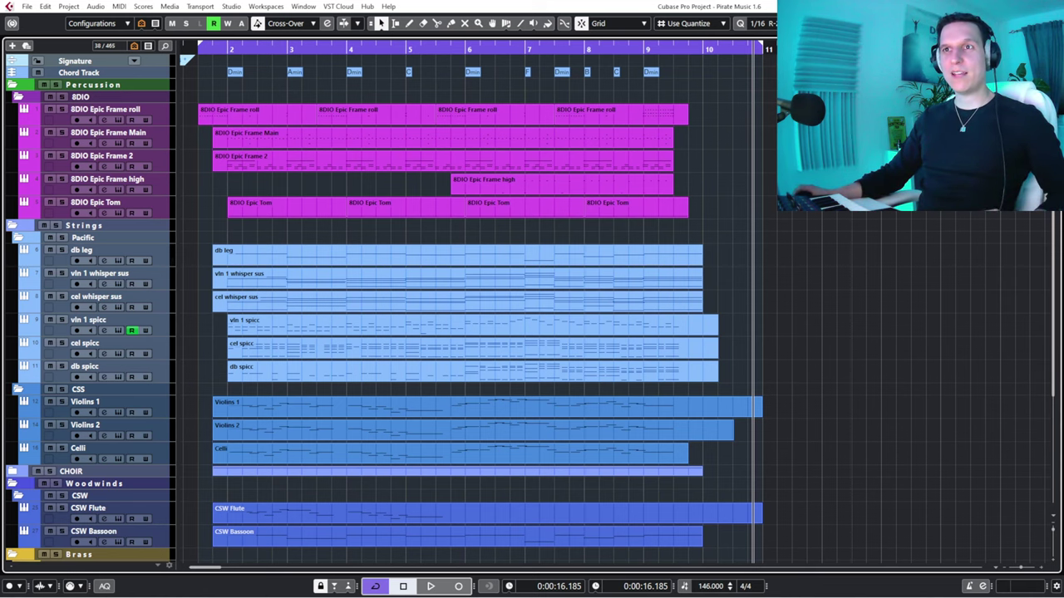
scroll(480, 303, down, 3)
scroll(480, 303, down, 3)
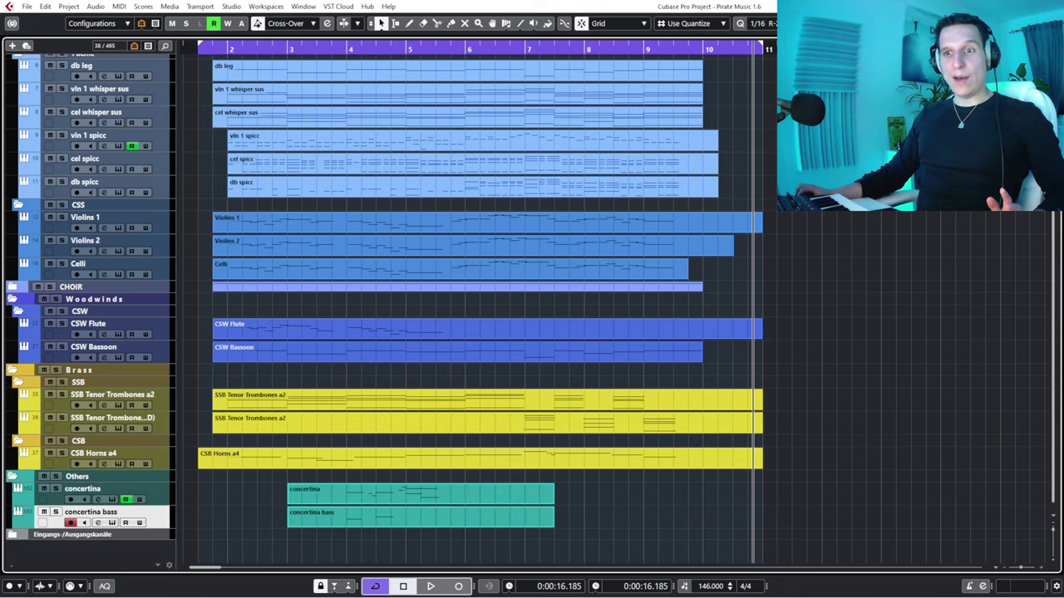
click(133, 489)
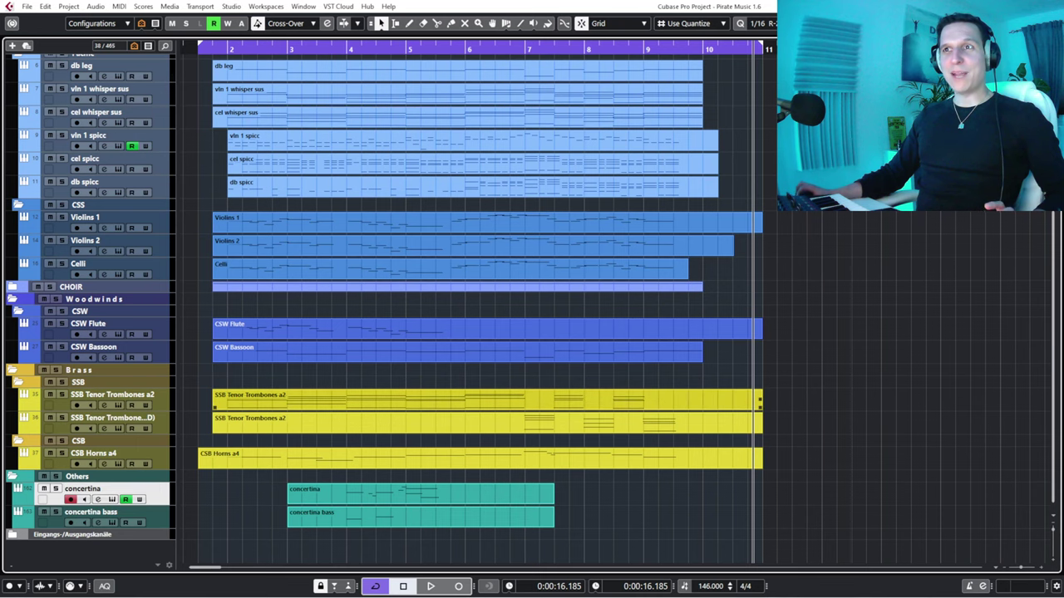
scroll(480, 303, up, 4)
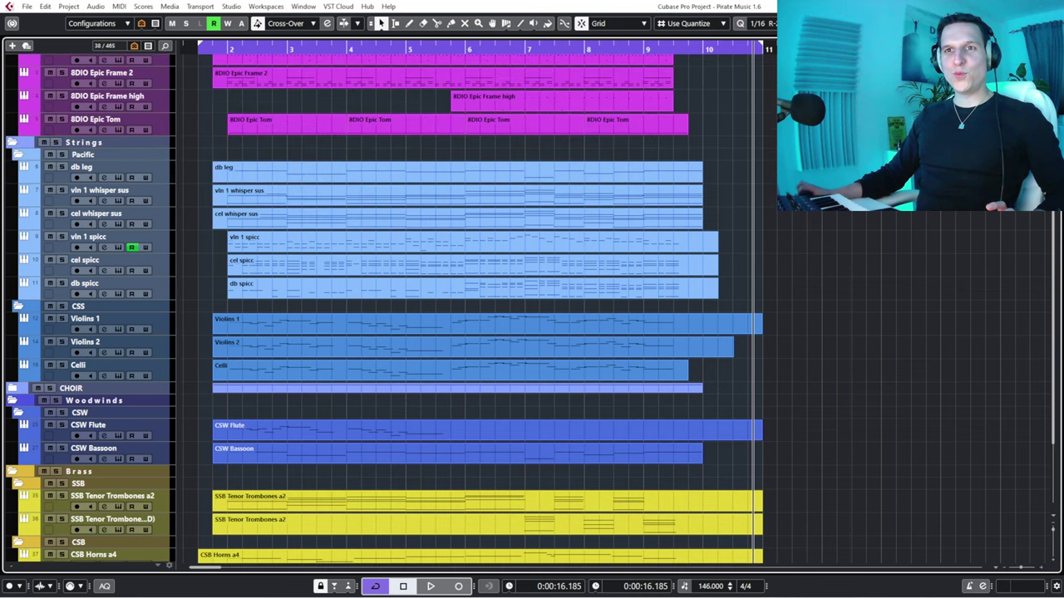
scroll(481, 303, up, 3)
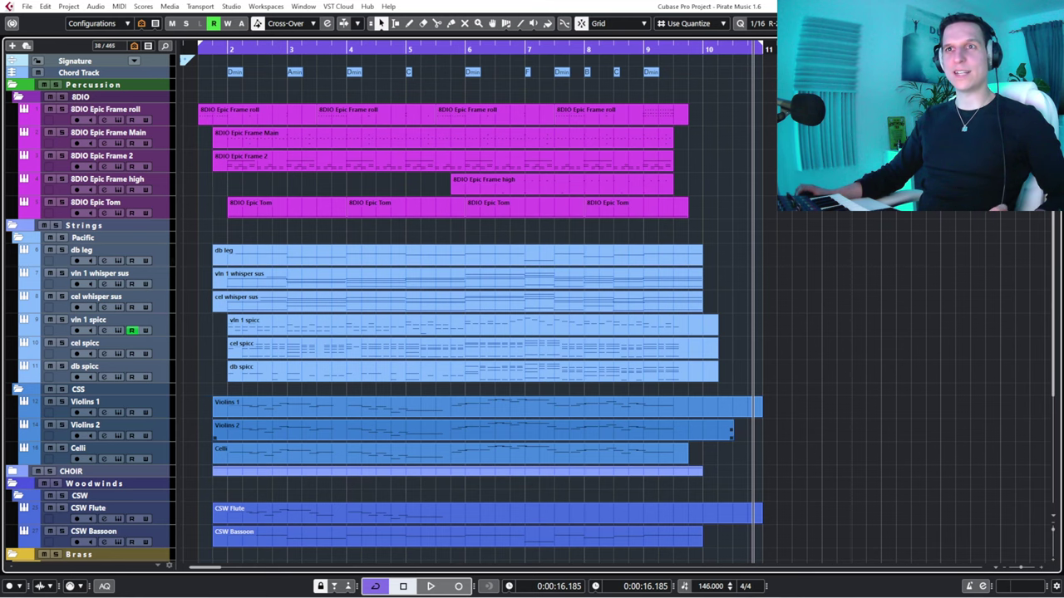
Open Tonal Balance Control 2 from the Stereo Out channel's inserts and close the channel settings window.
scroll(481, 302, down, 5)
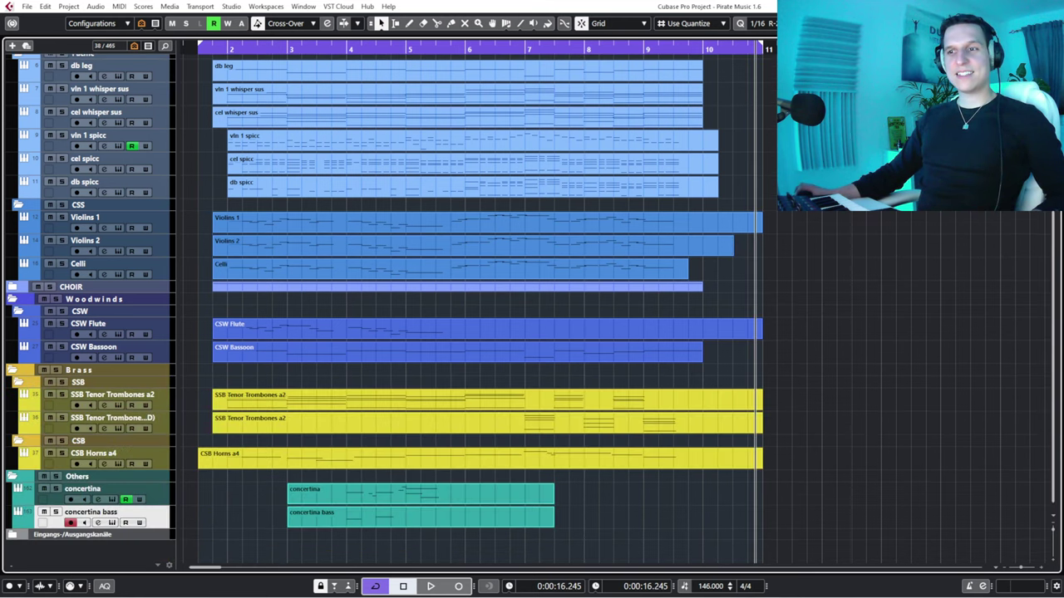
key(e)
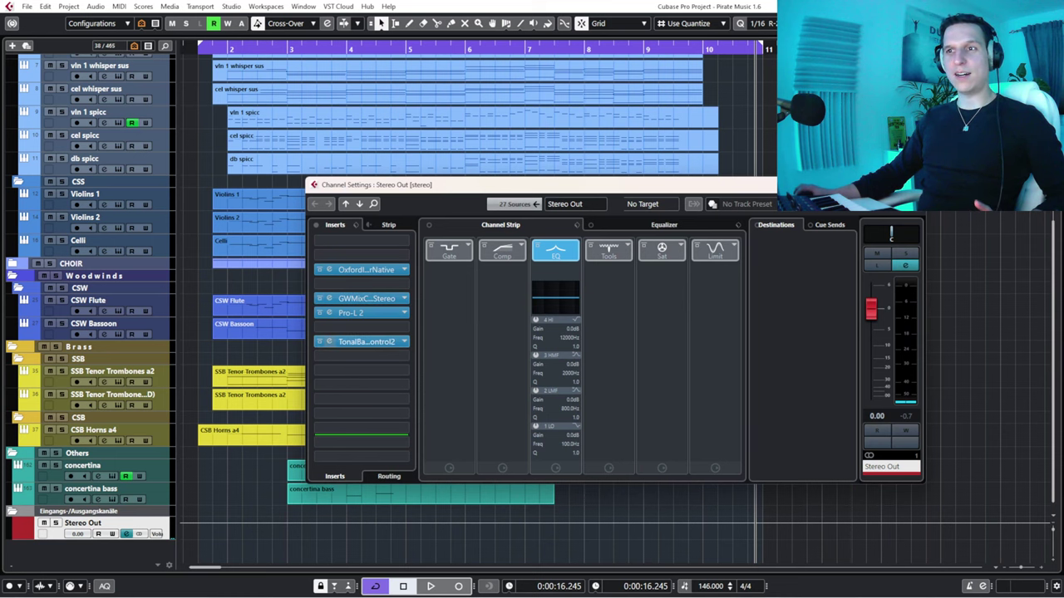
click(365, 342)
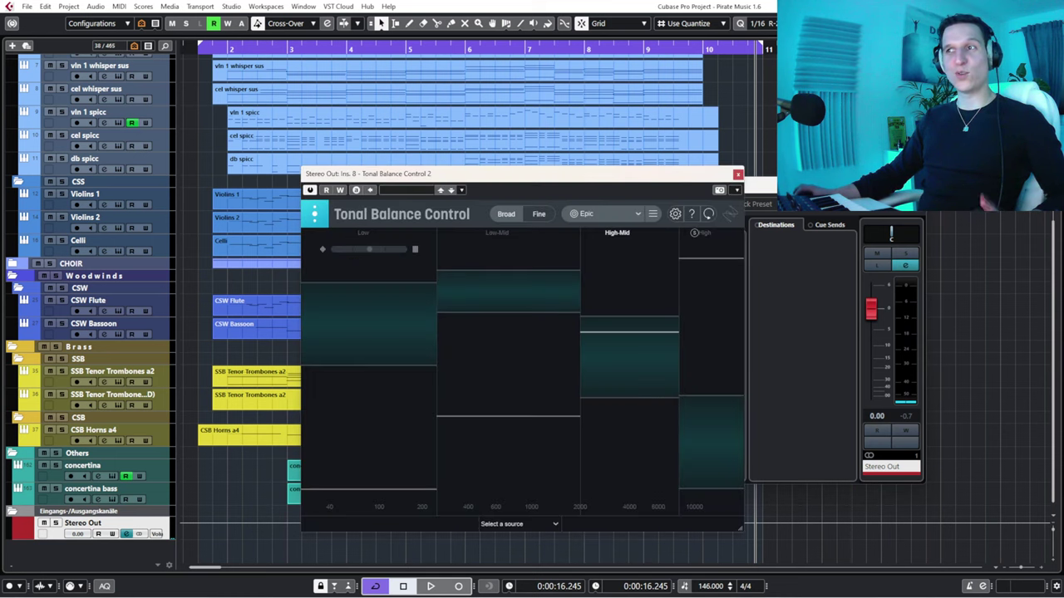
click(917, 184)
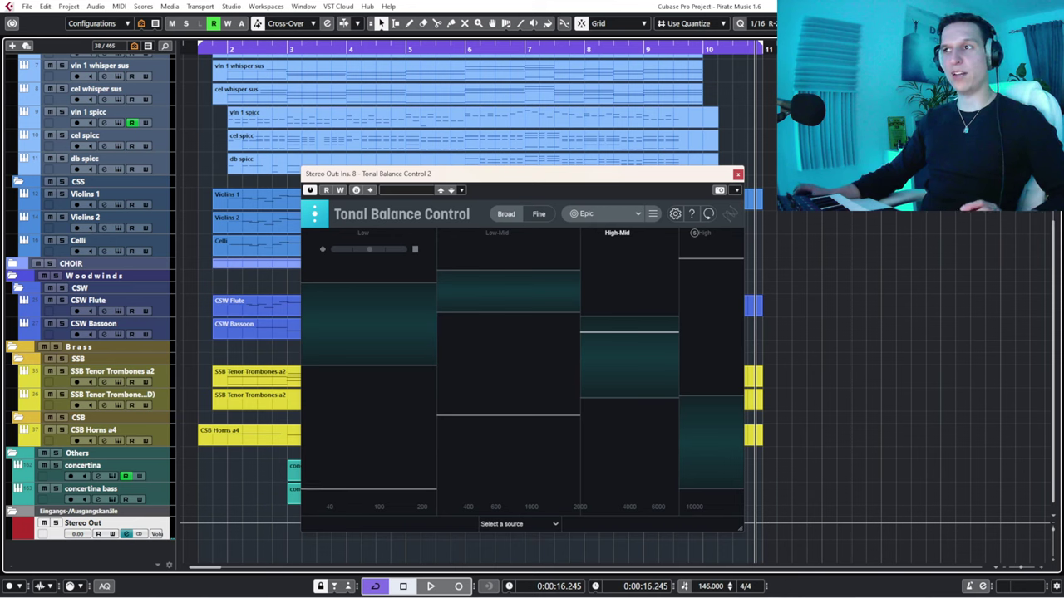
Play the arrangement from the start of the cycle range to check it against the Epic tonal balance target, and close the analyzer.
key(KP_0)
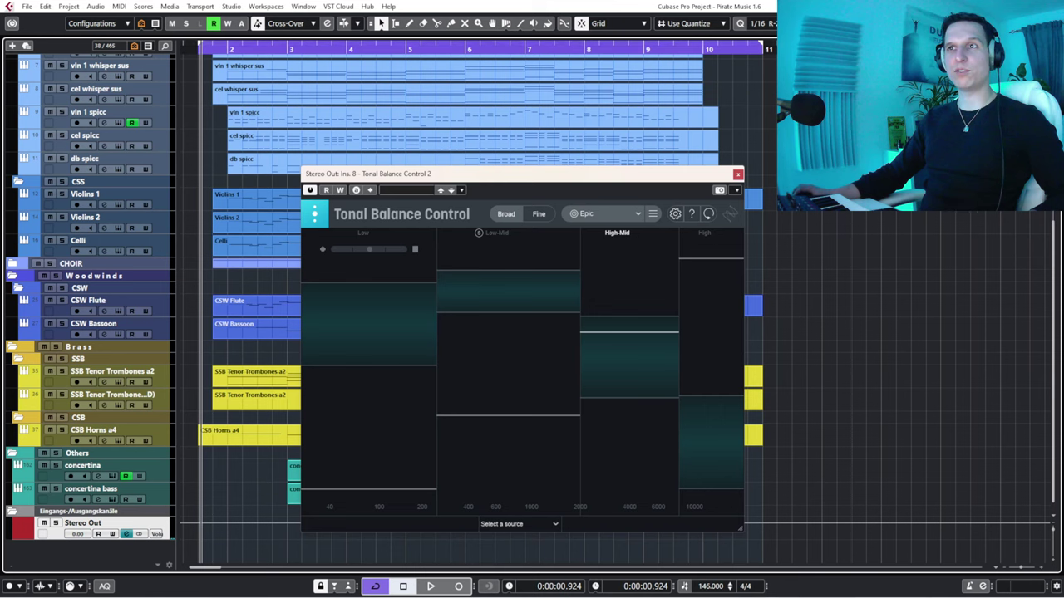
key(space)
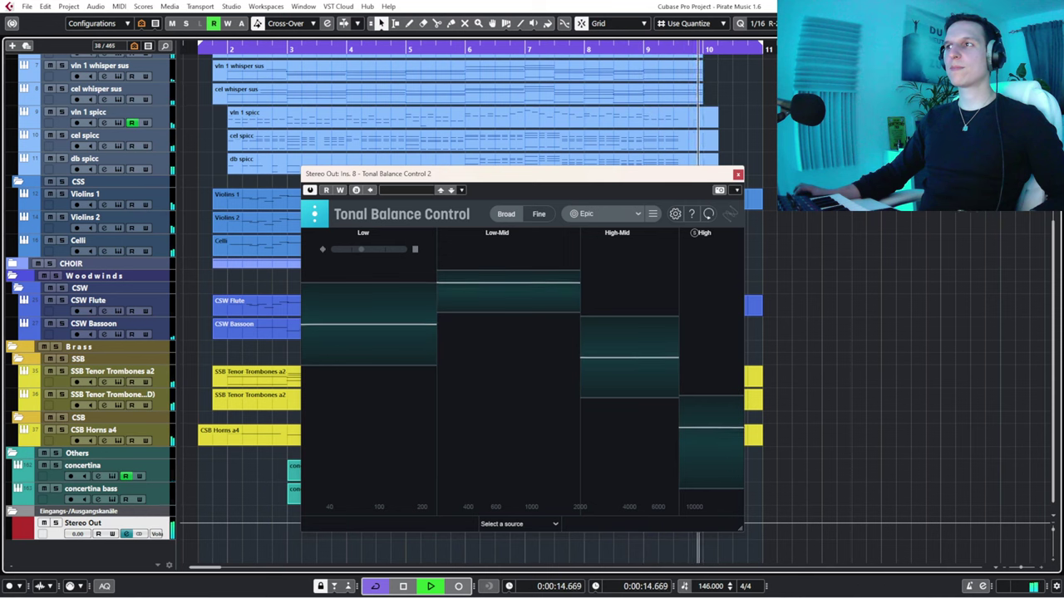
key(space)
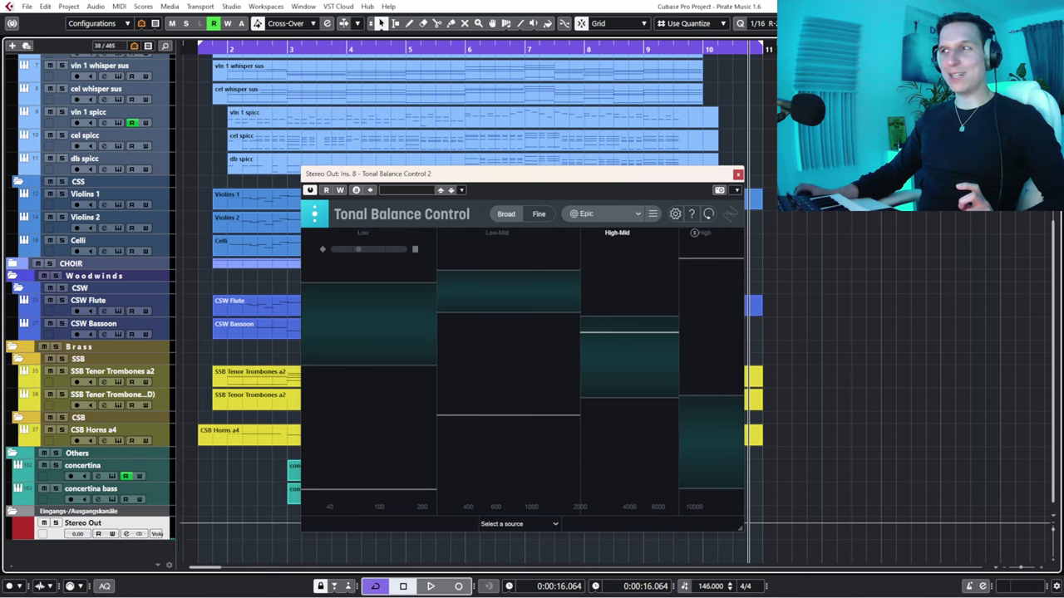
click(738, 174)
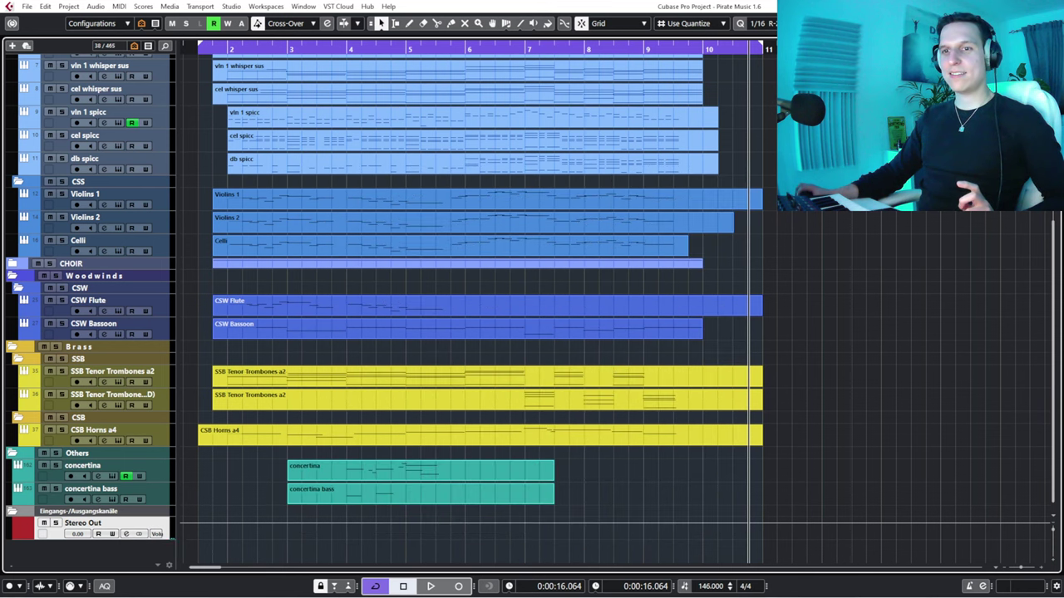
Open the Pro-L 2 limiter on Stereo Out and move its window clear of the track list.
click(126, 534)
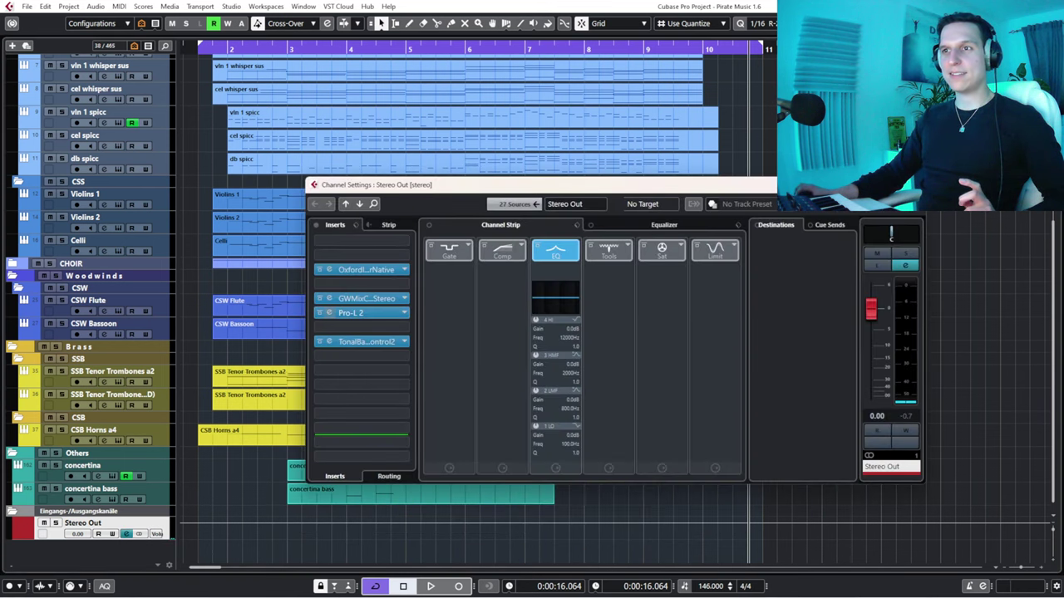
click(349, 312)
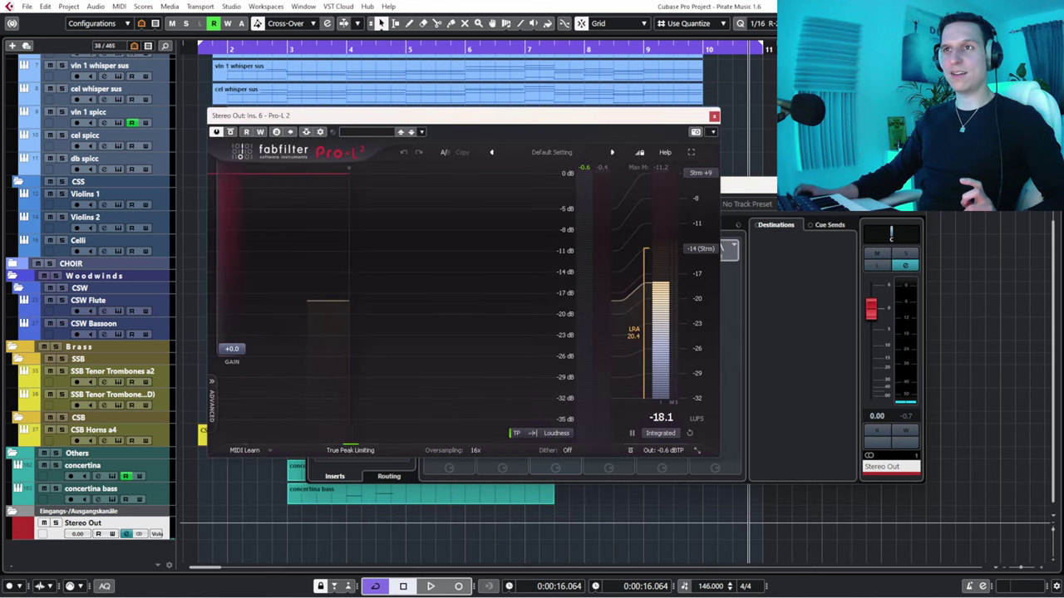
drag(419, 119, 358, 147)
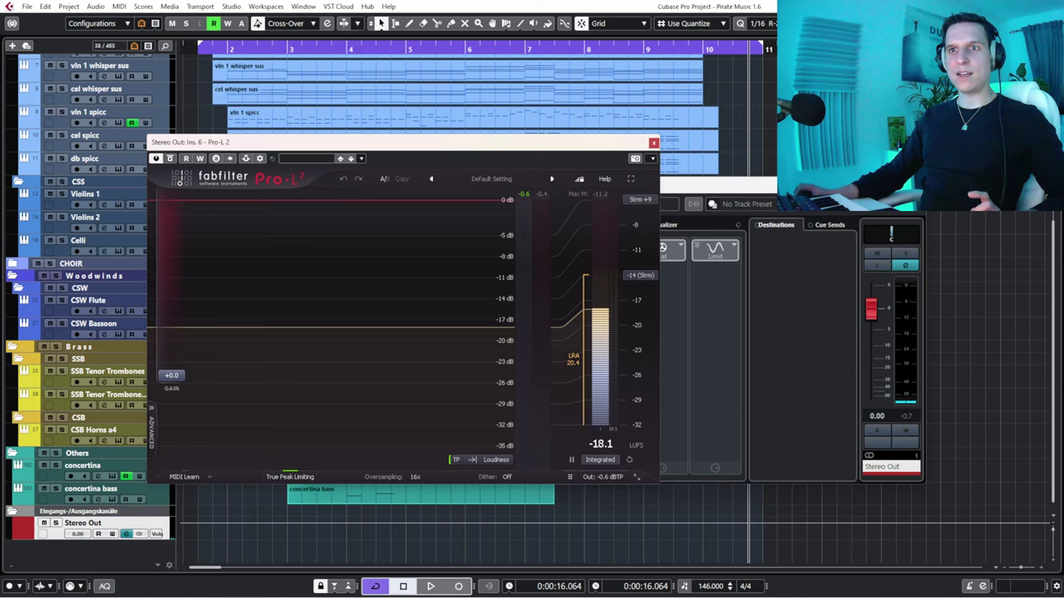
drag(344, 144, 598, 147)
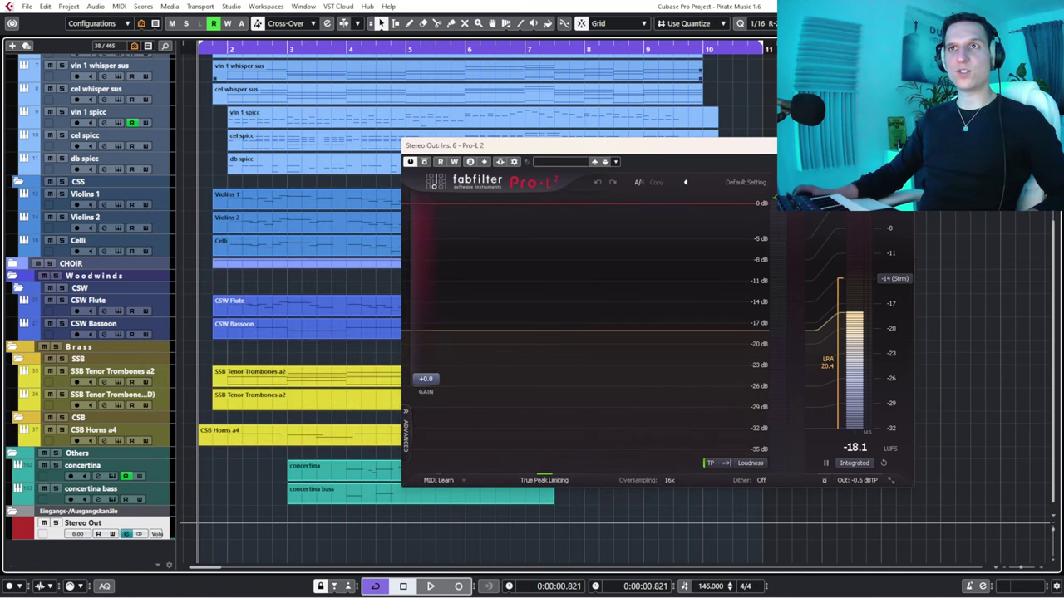
Play the arrangement to about bar 10 while watching the Pro-L 2 loudness meter, and return the playhead to the cycle start.
key(space)
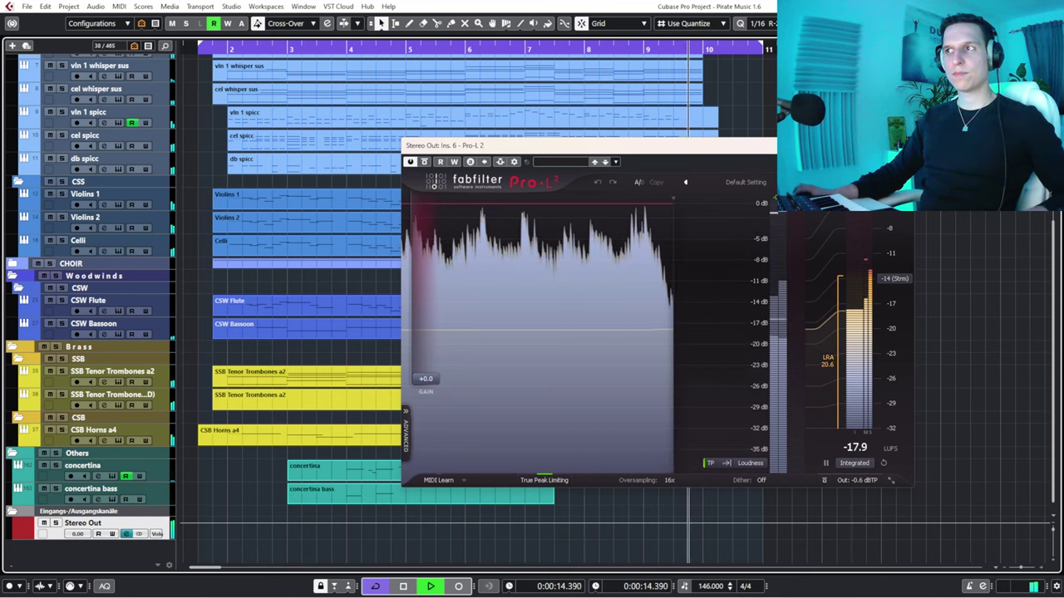
key(space)
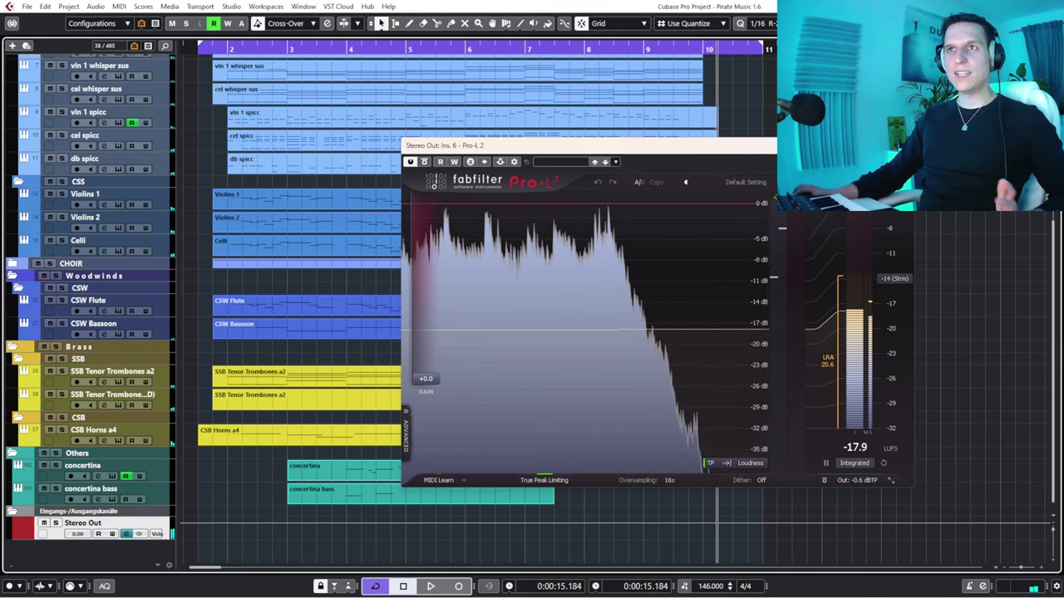
key(KP_0)
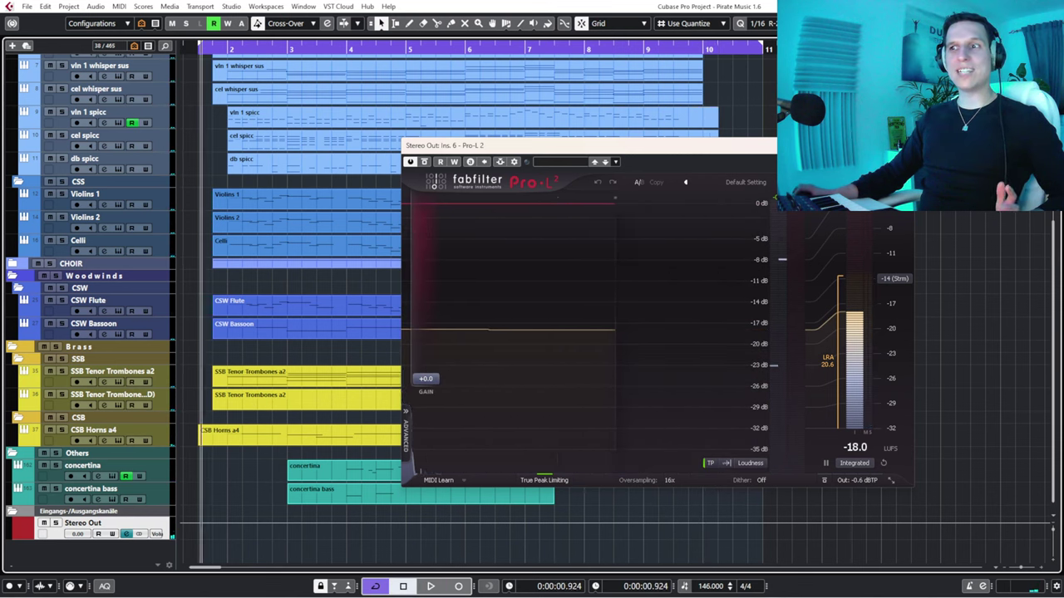
Try a Pro-L 2 gain of +3.4 dB while playing the arrangement from the cycle start to past bar 4.
drag(426, 378, 426, 360)
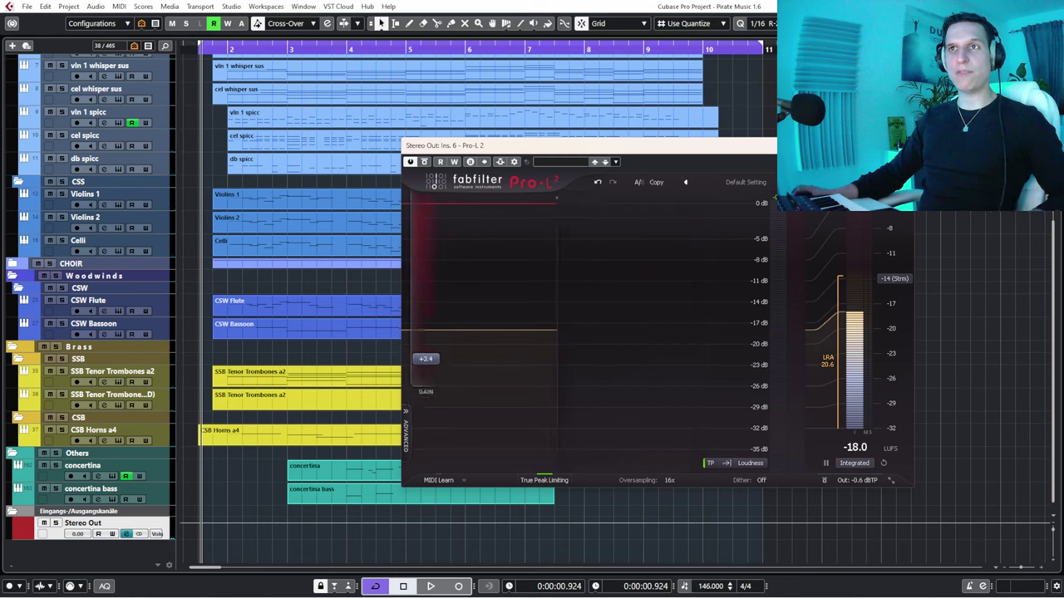
click(200, 50)
key(space)
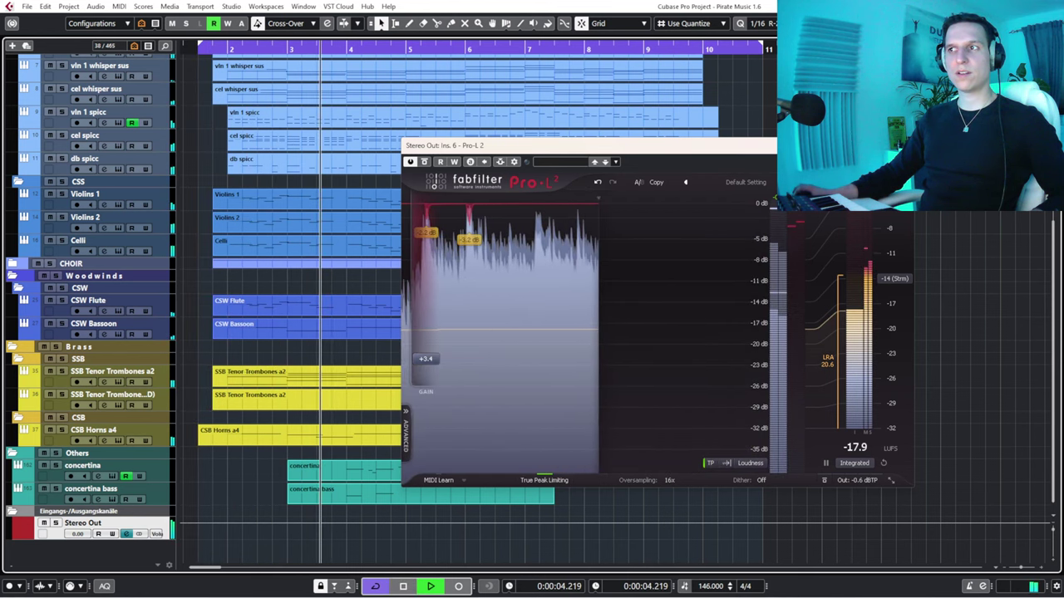
key(space)
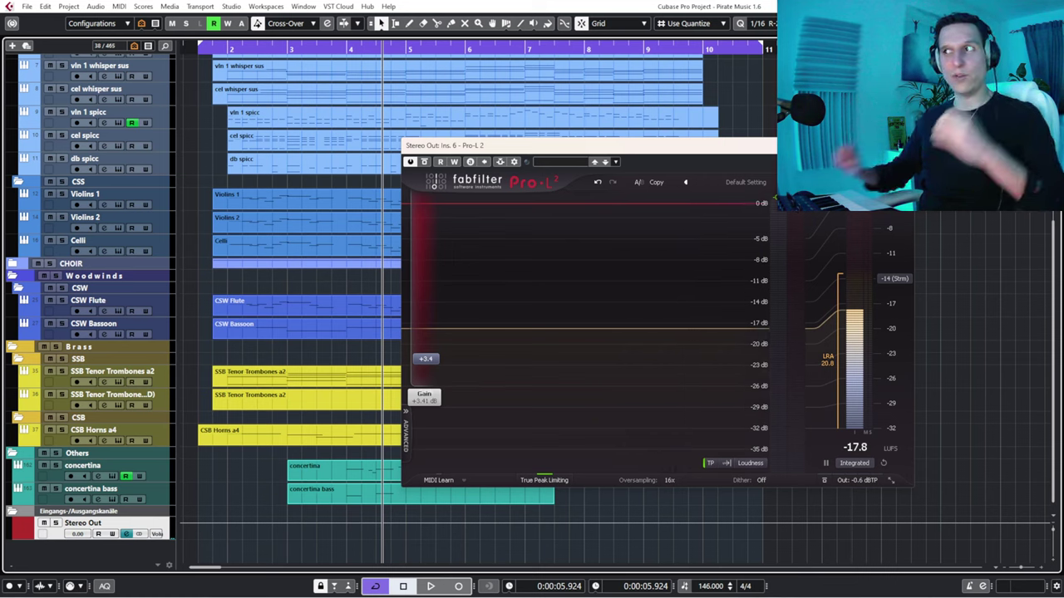
Reset the Pro-L 2 gain to 0.0 dB and close the limiter's window.
drag(425, 359, 426, 379)
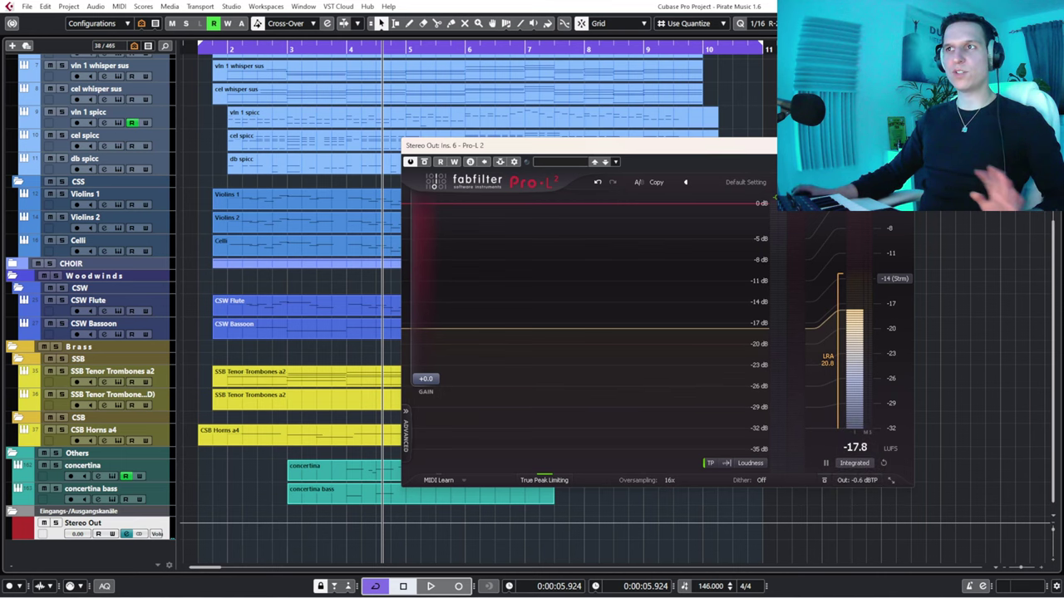
click(901, 145)
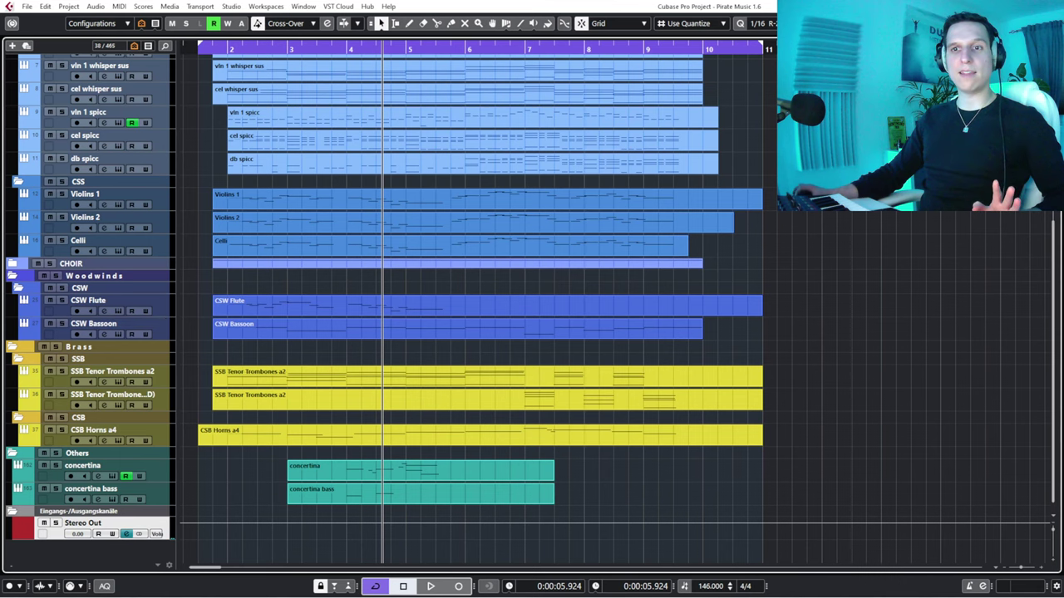
Bypass the Oxford Inflator and GW MixCentric inserts on Stereo Out, and place the Inflator's window clear of the channel settings.
click(126, 534)
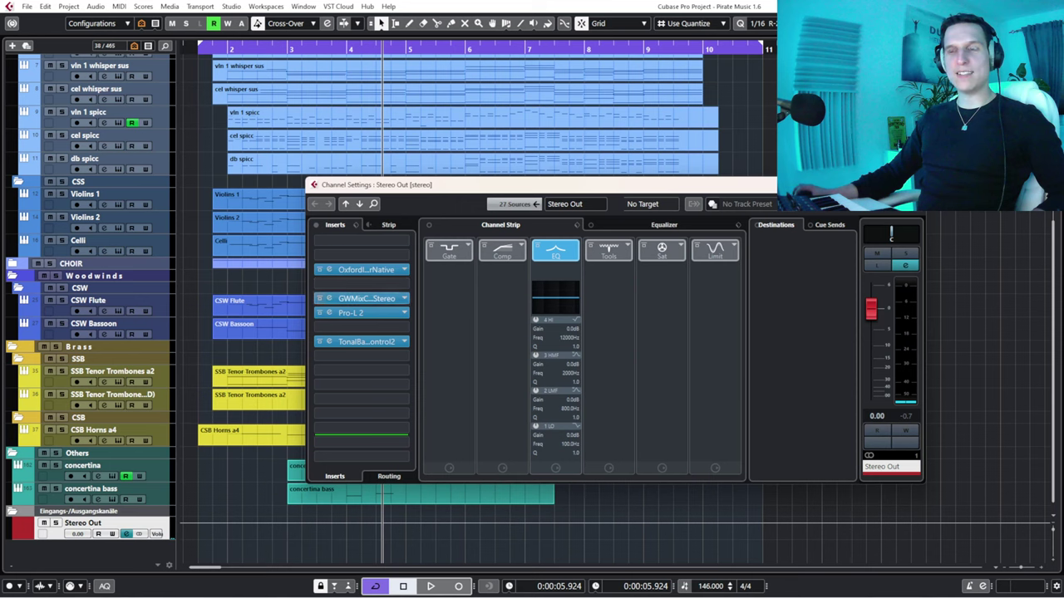
click(320, 299)
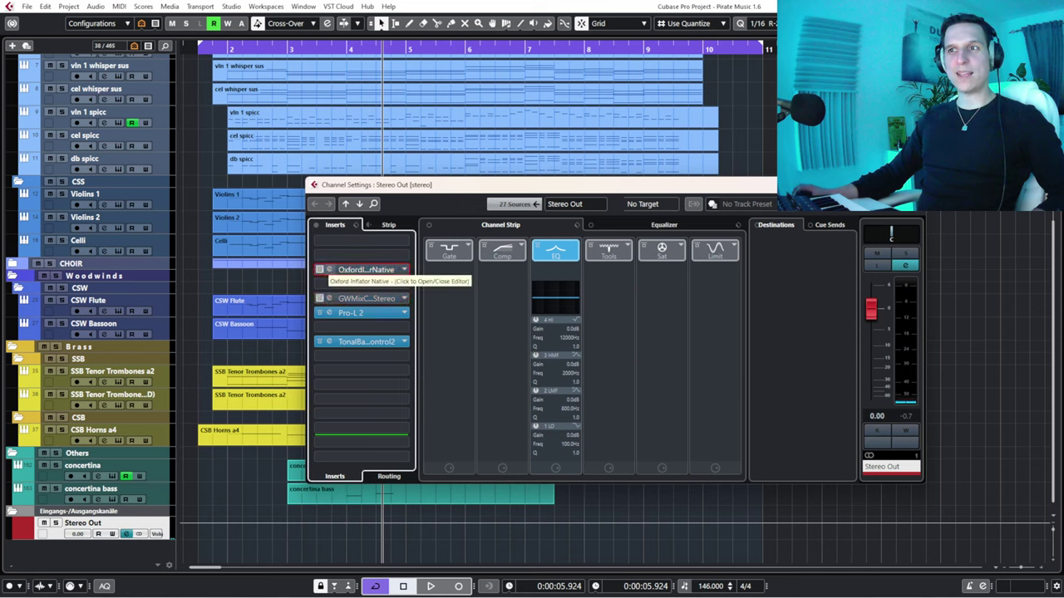
click(366, 270)
drag(706, 223, 266, 269)
drag(515, 189, 660, 178)
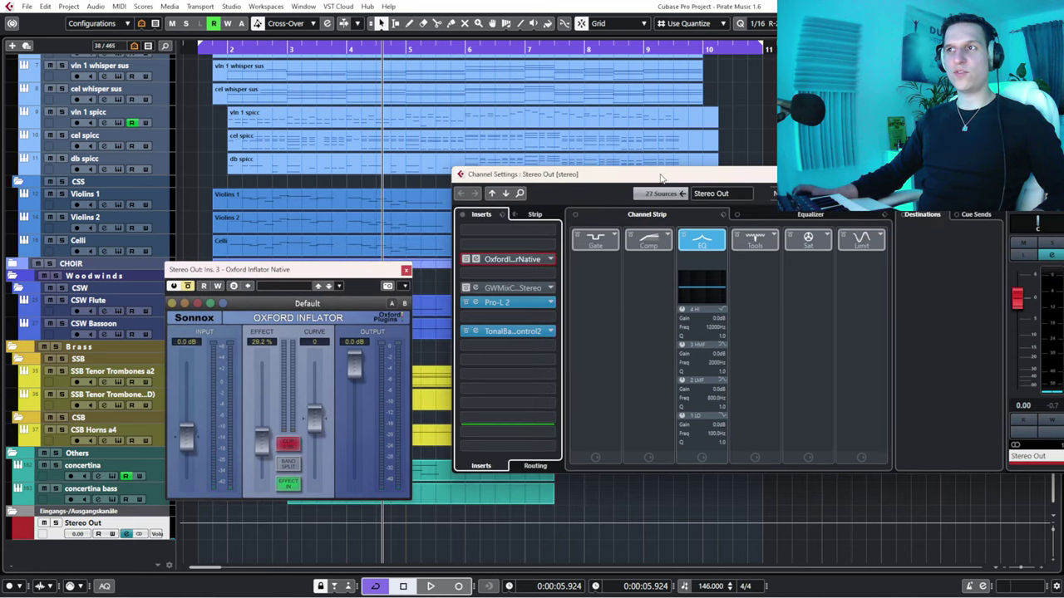
Open GW MixCentric, arrange its window beside the Oxford Inflator and close the Stereo Out channel settings.
click(509, 287)
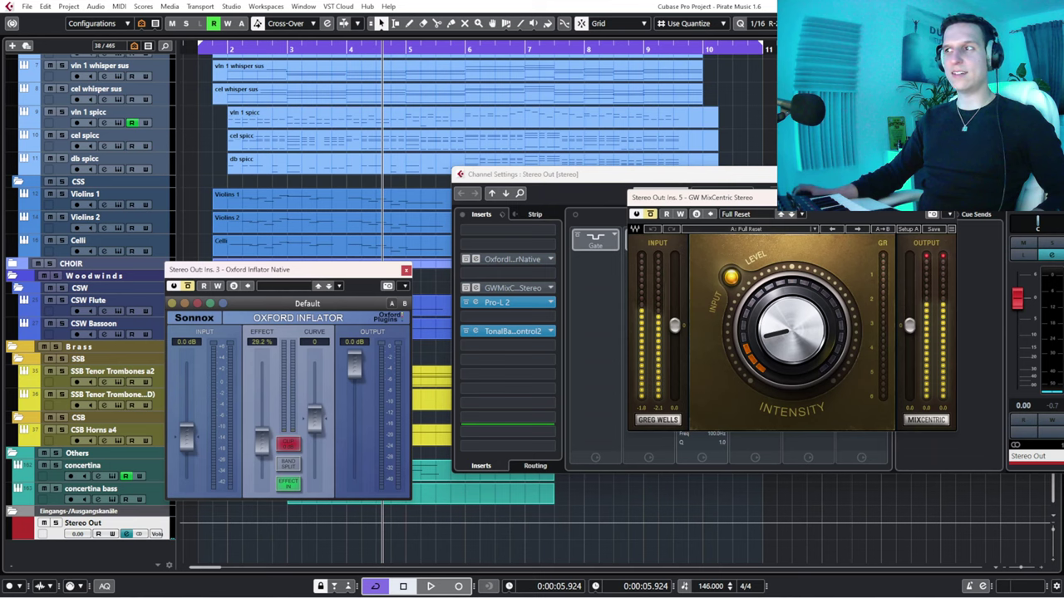
drag(763, 200, 682, 261)
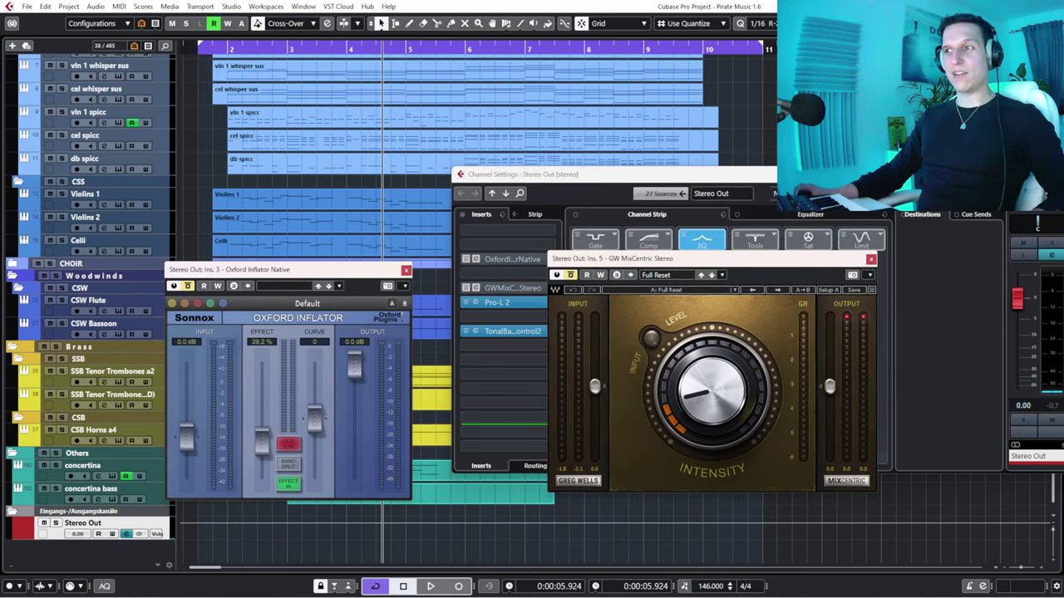
drag(665, 174, 500, 158)
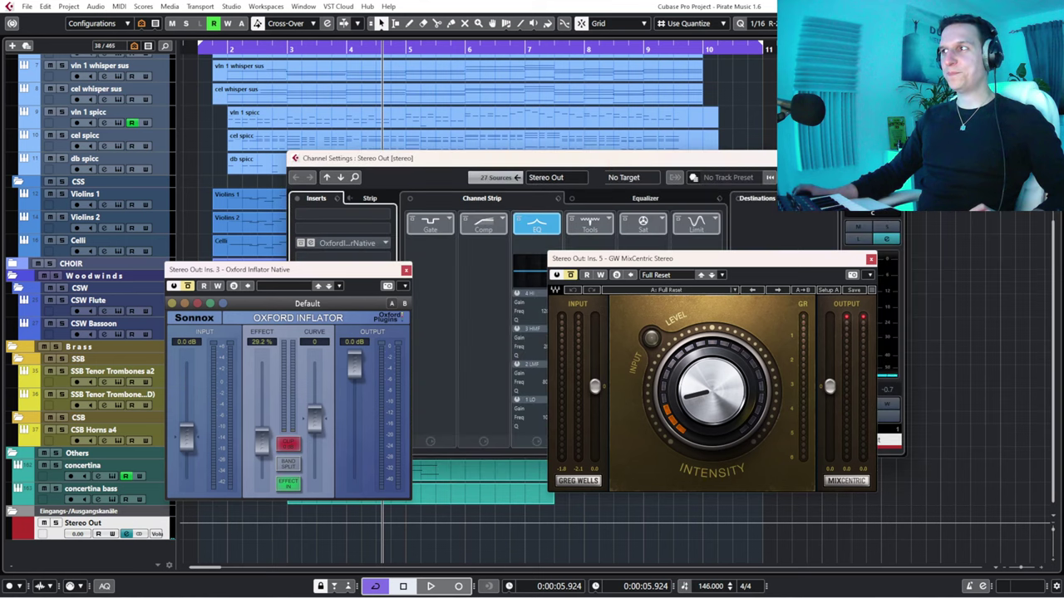
click(899, 158)
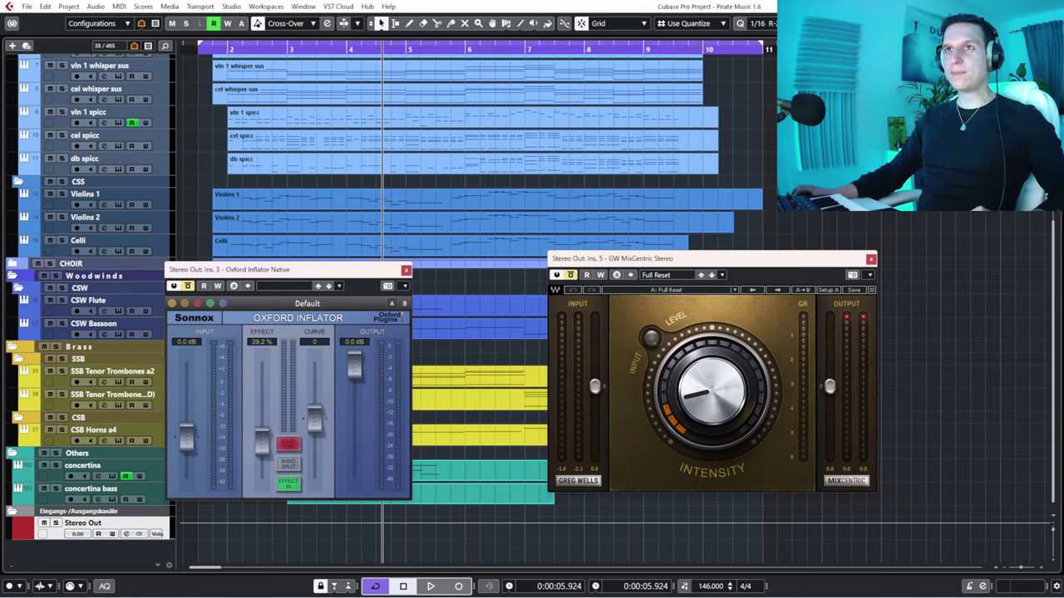
Play the arrangement from the cycle start and compare the mix with the Oxford Inflator bypassed and active, stopping with it bypassed.
key(KP_1)
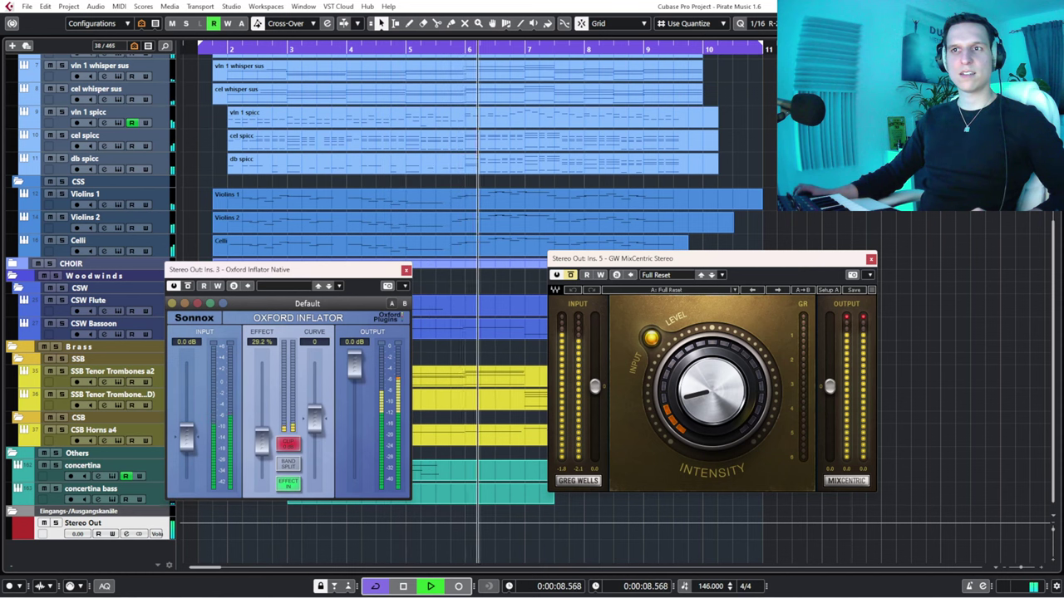
click(187, 285)
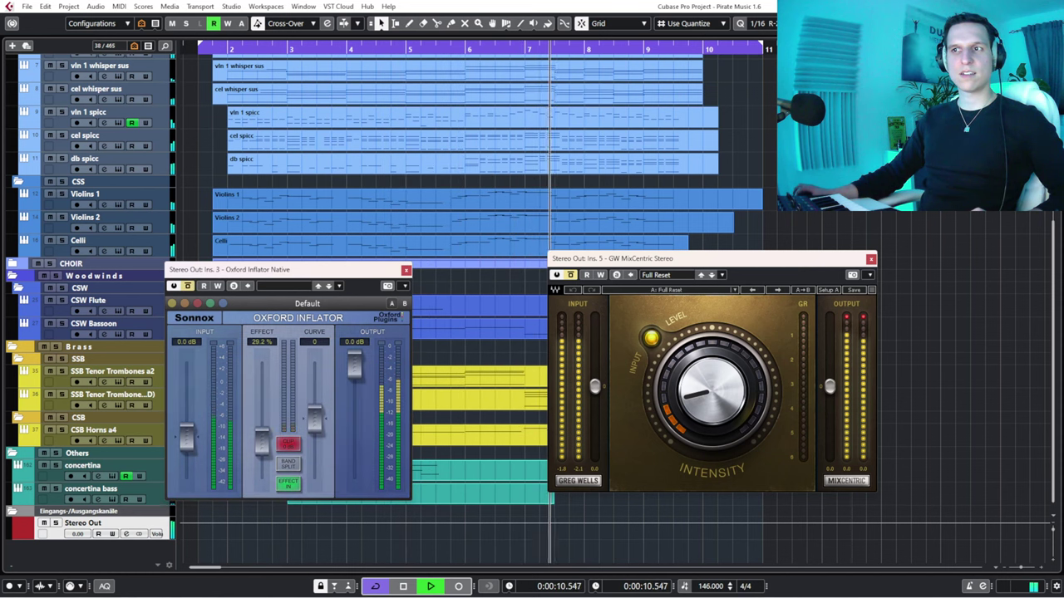
click(187, 286)
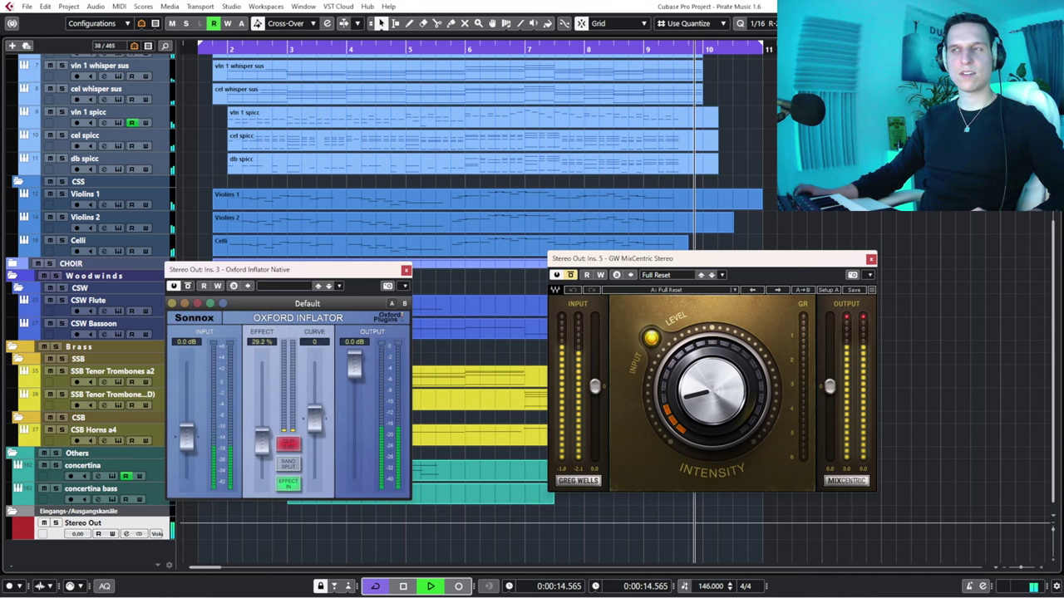
click(651, 338)
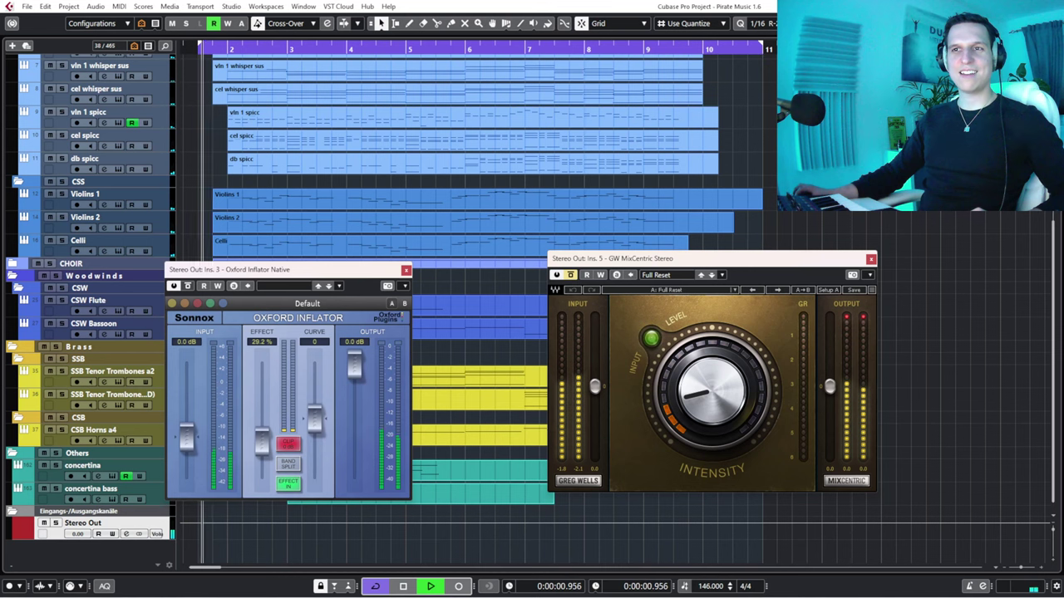
click(651, 337)
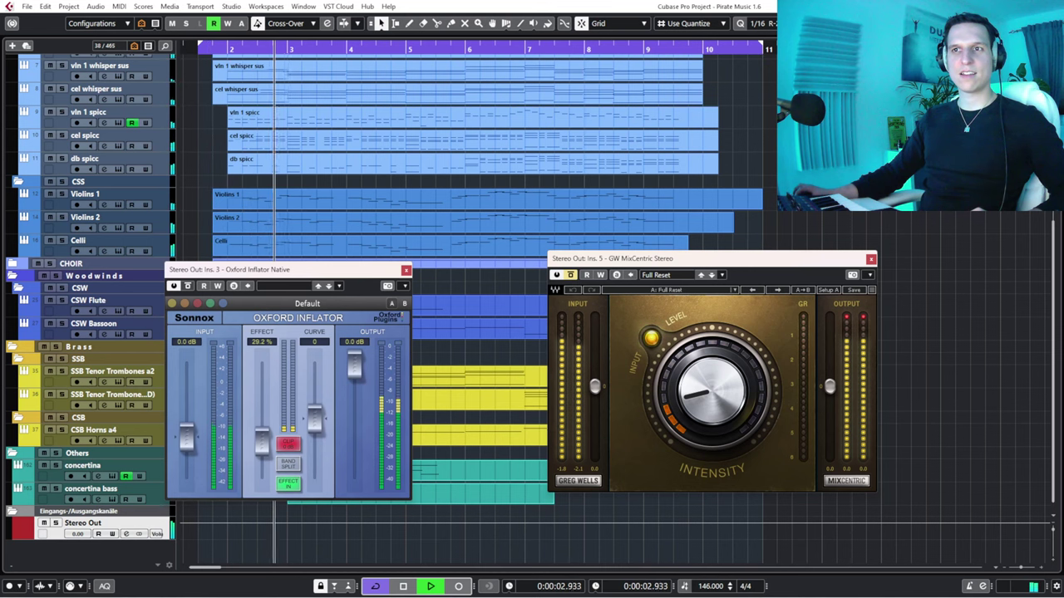
click(188, 286)
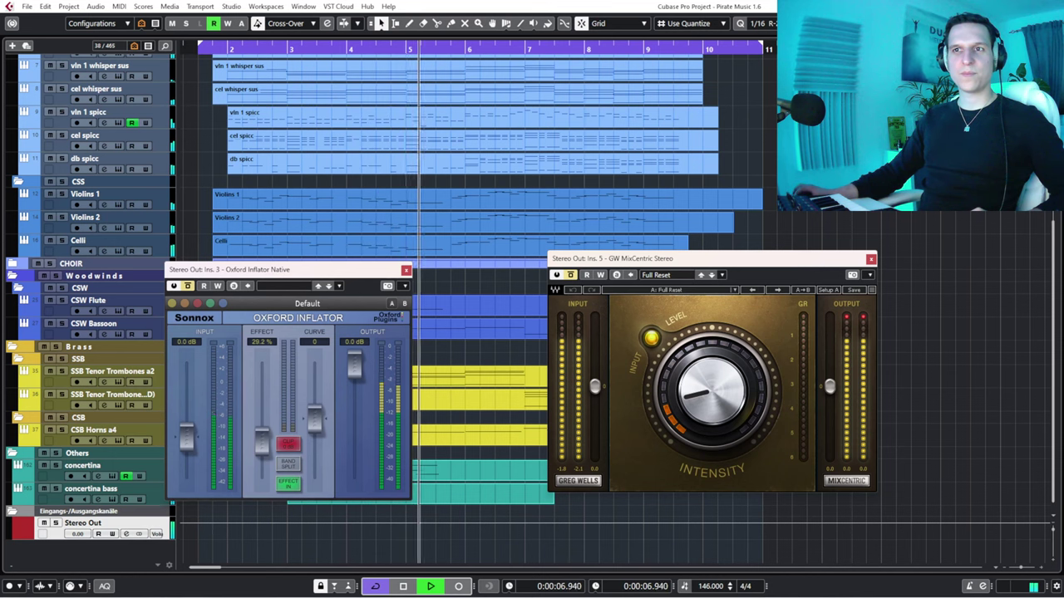
click(188, 285)
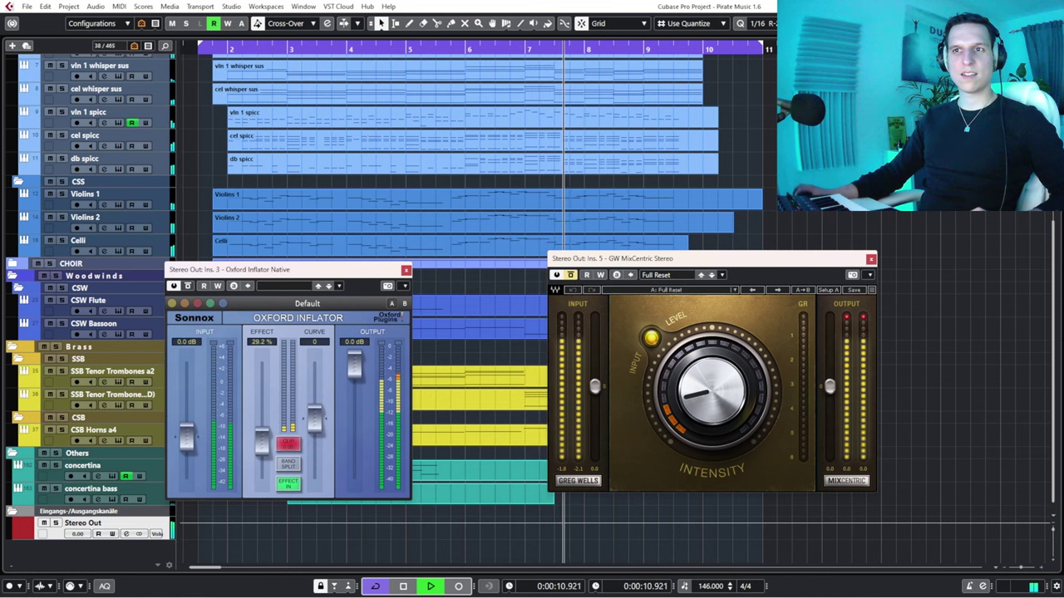
click(188, 286)
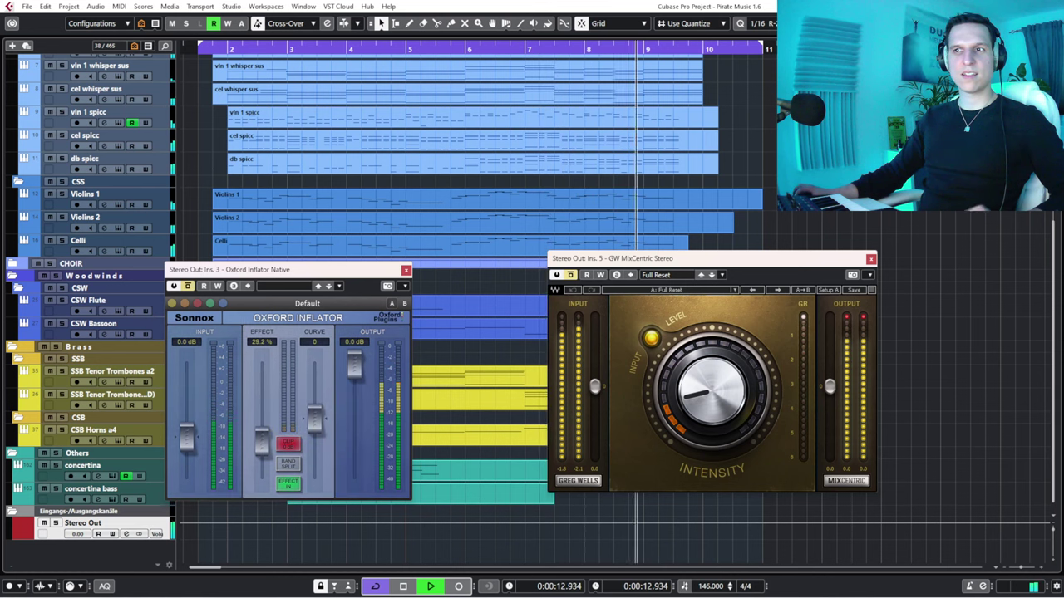
key(space)
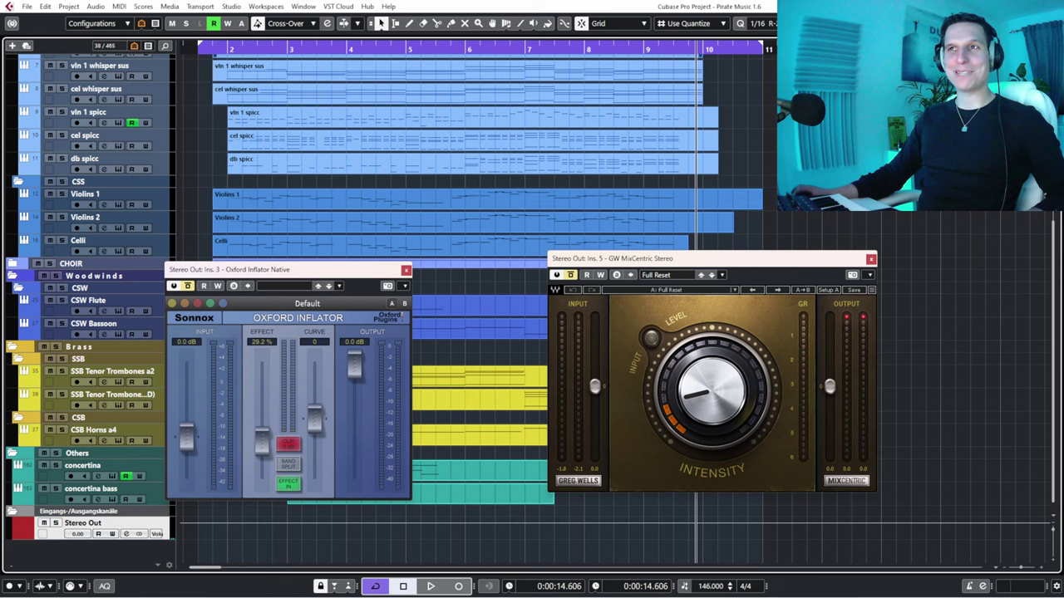
Reactivate the Oxford Inflator while playing the arrangement from about the middle of bar 3, and close its window.
click(320, 49)
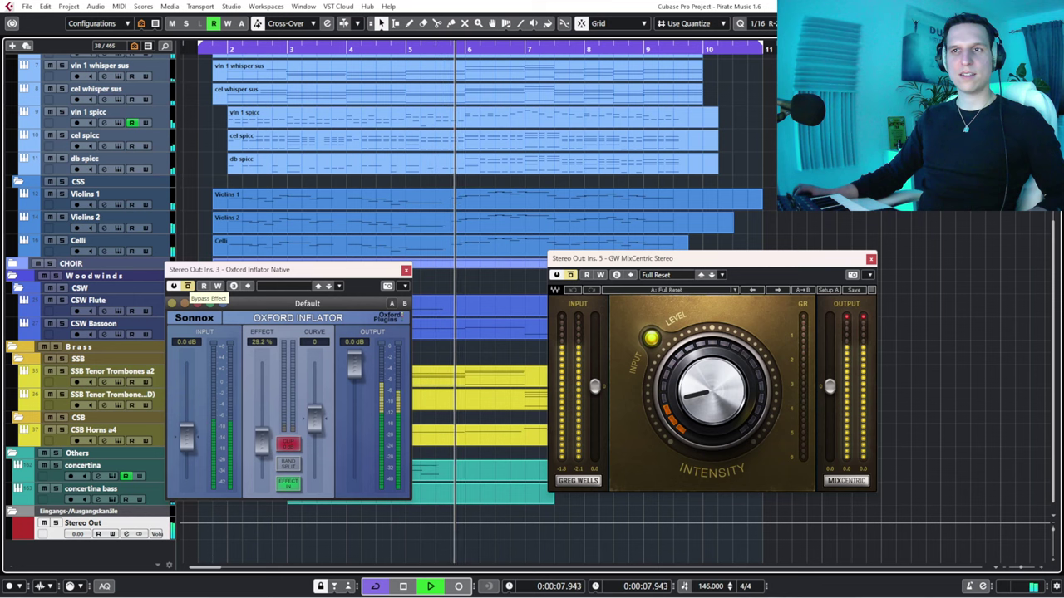
click(187, 286)
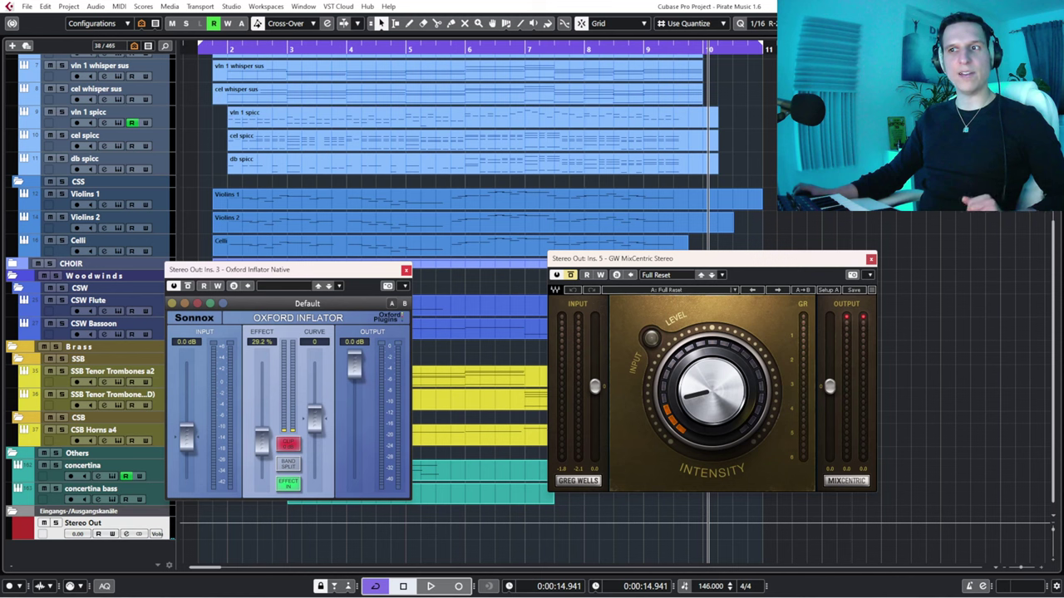
click(406, 270)
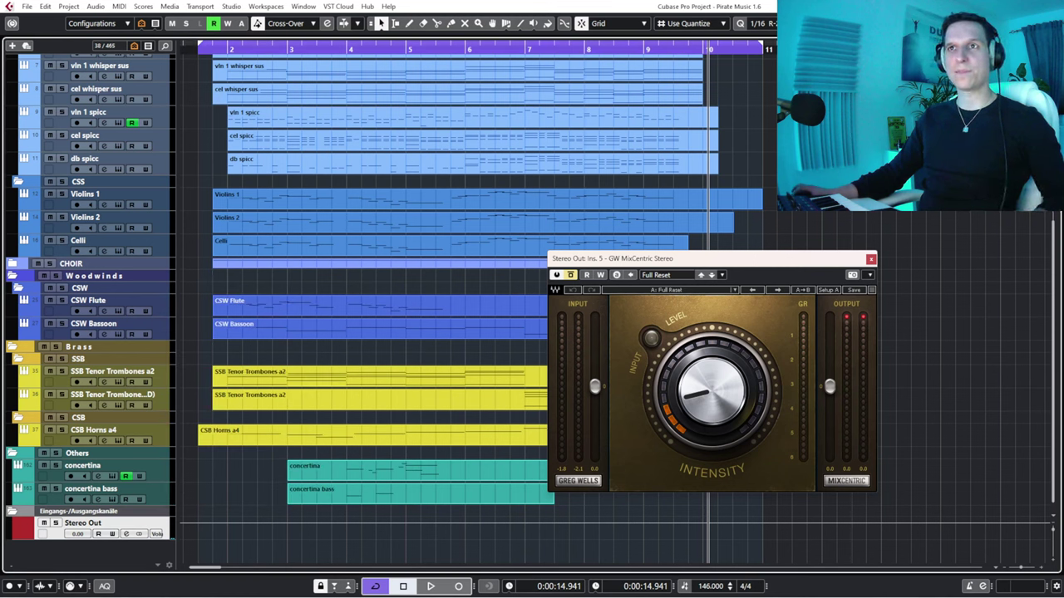
Reactivate GW MixCentric while playing the arrangement from the cycle start to past bar 10, and close its window.
key(KP_1)
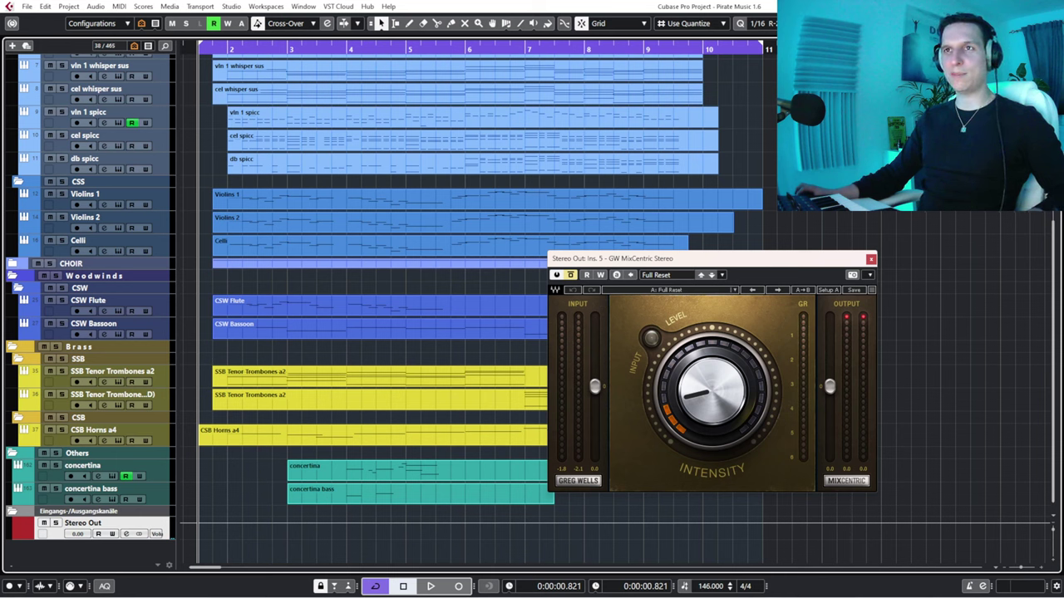
key(space)
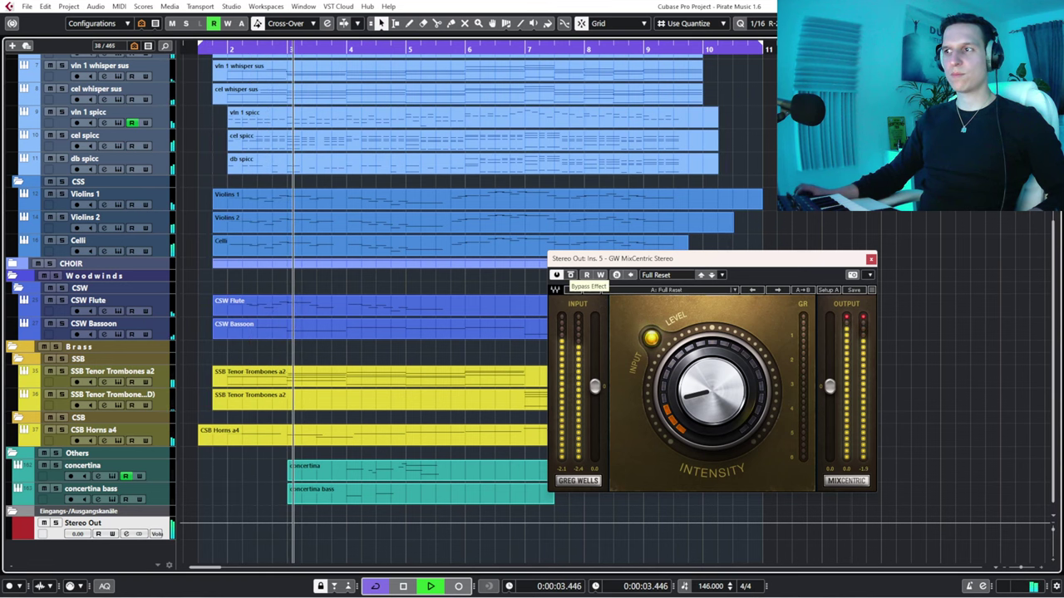
click(570, 275)
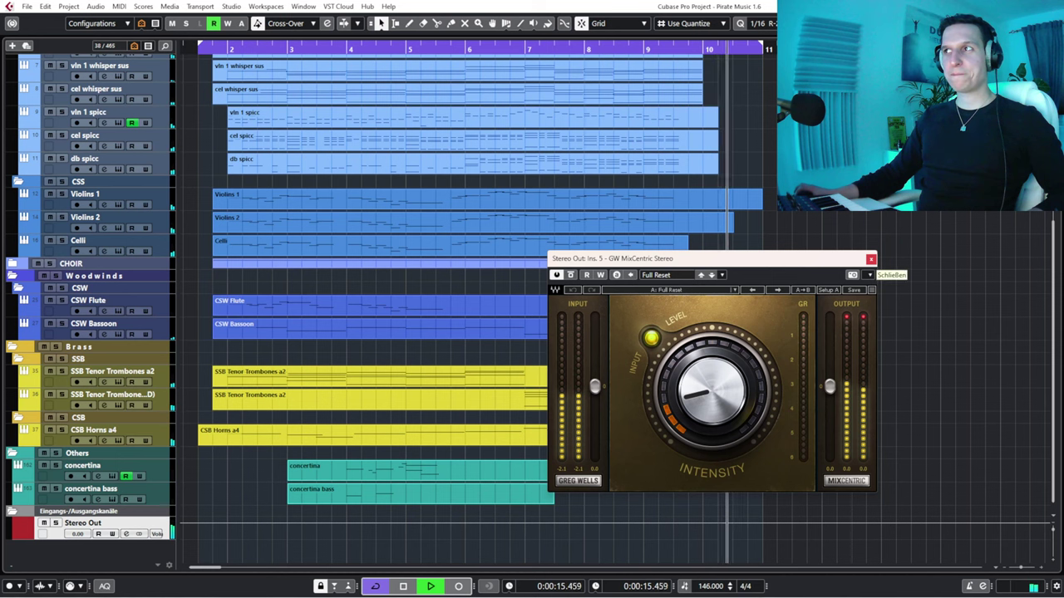
key(space)
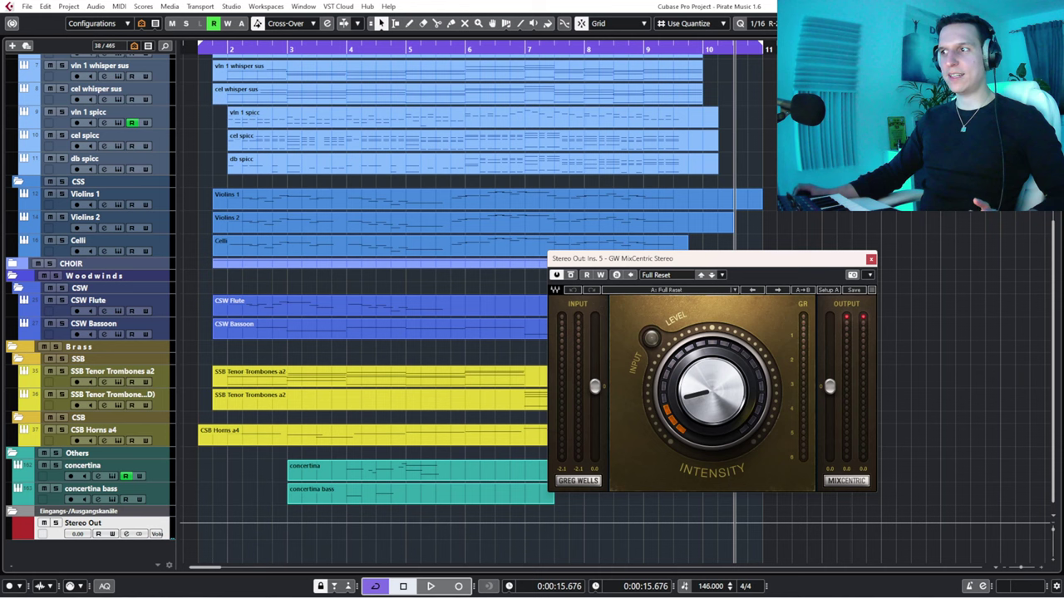
mouse_move(712, 392)
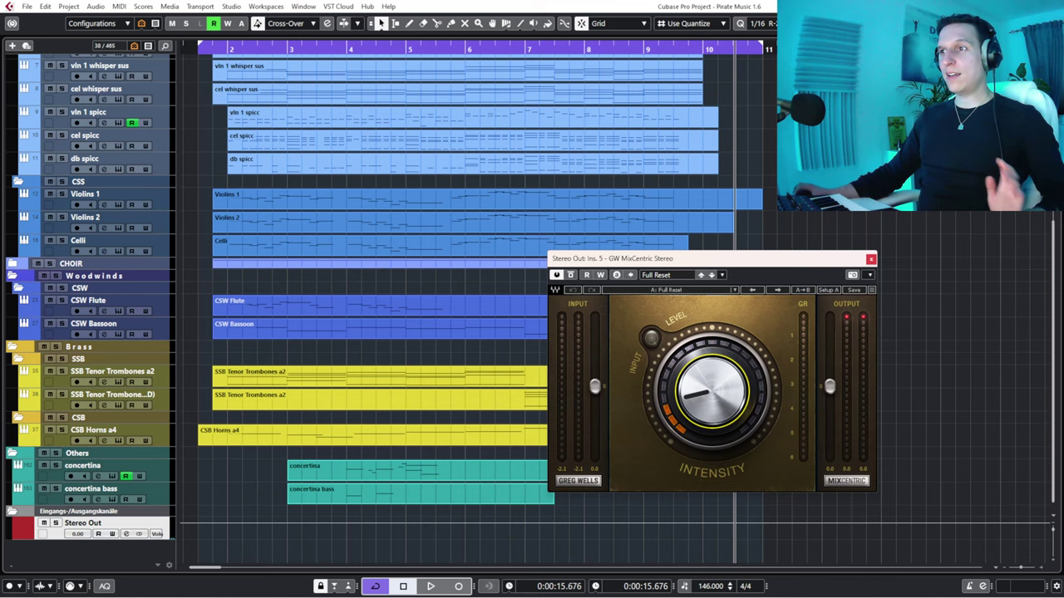
click(870, 259)
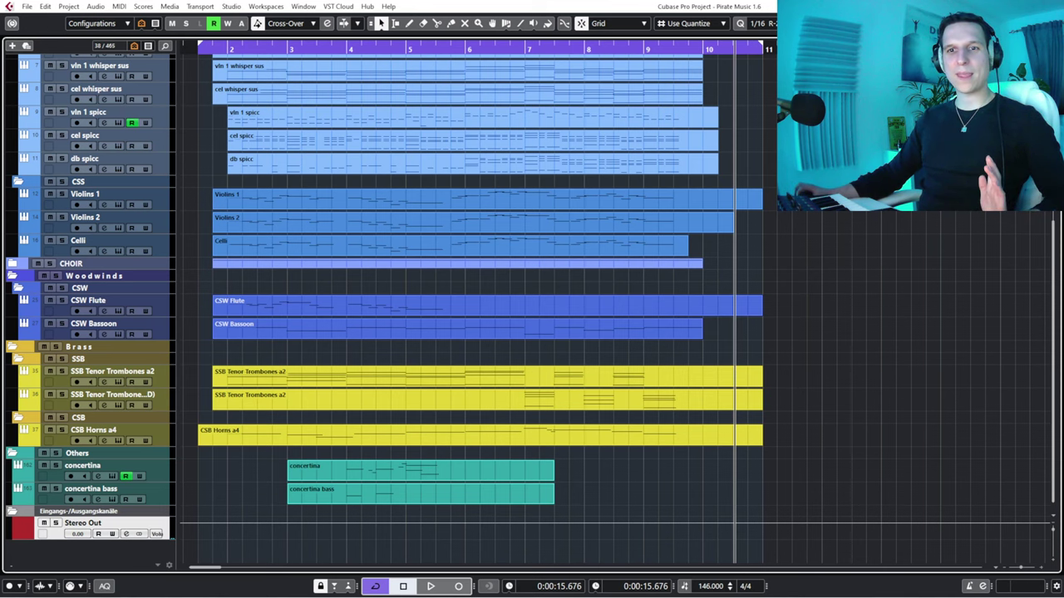
Return to the percussion tracks at the start of the track list and play the full arrangement from the cycle start.
scroll(466, 299, up, 1)
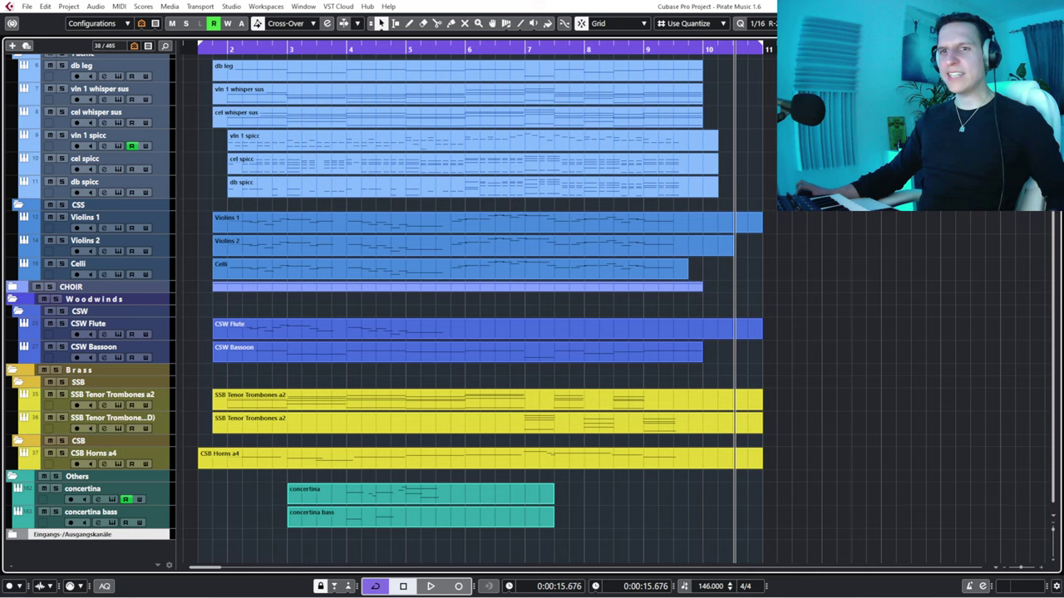
scroll(478, 300, up, 4)
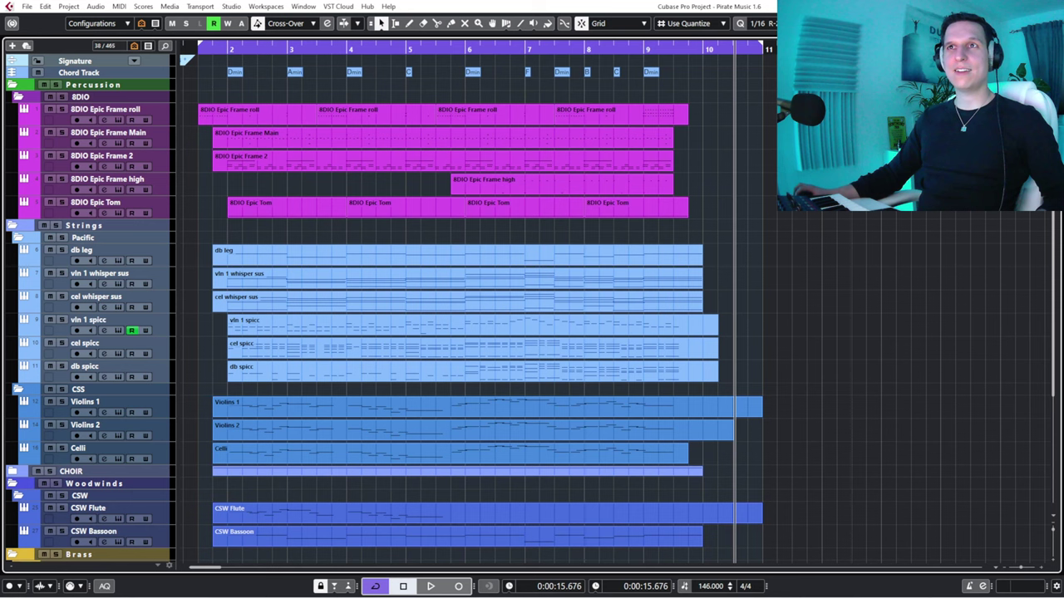
click(191, 50)
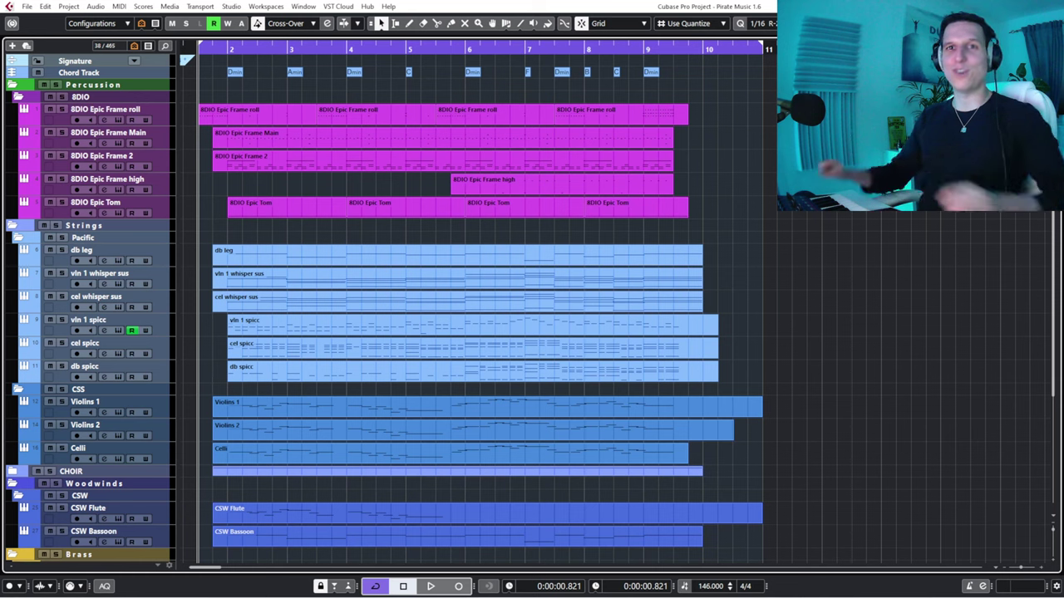
key(space)
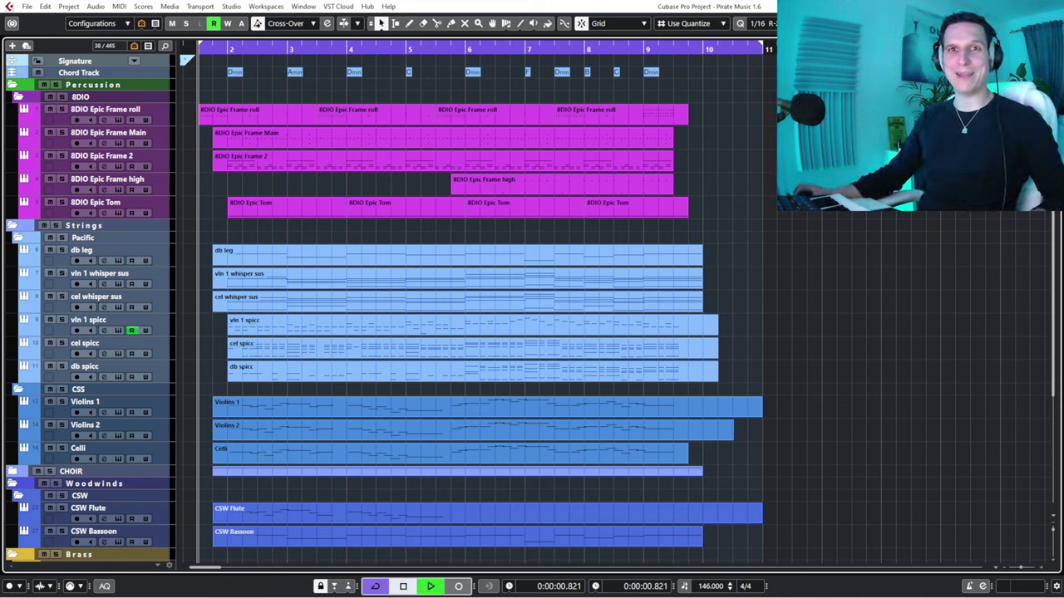